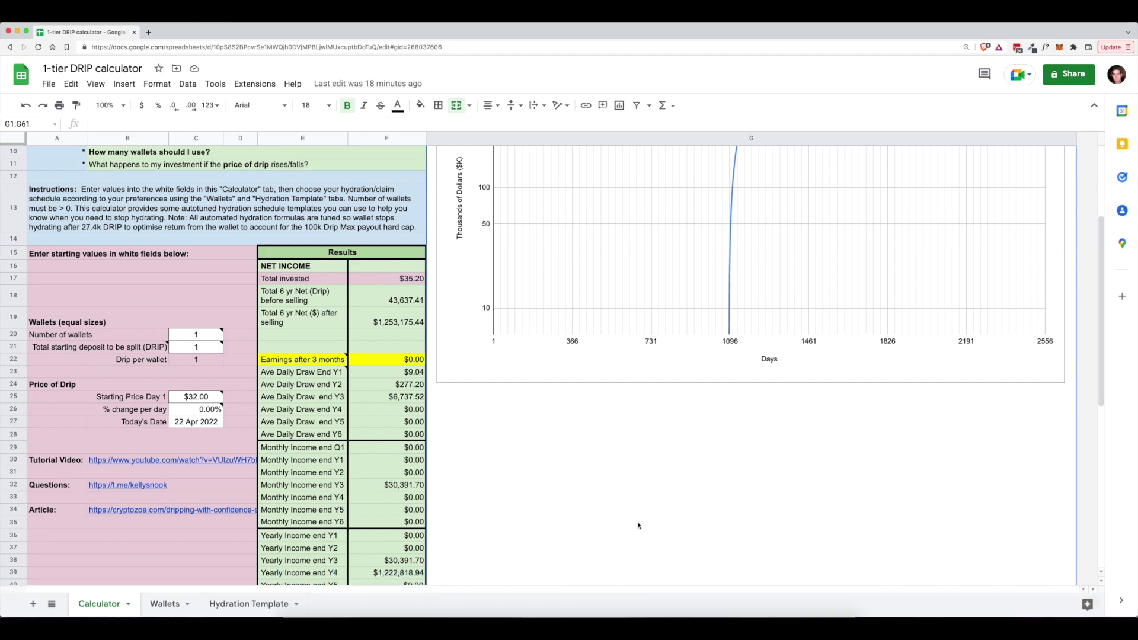
Step: Open the Hydration Template sheet and look across its numbered hydration schedule templates
click(205, 348)
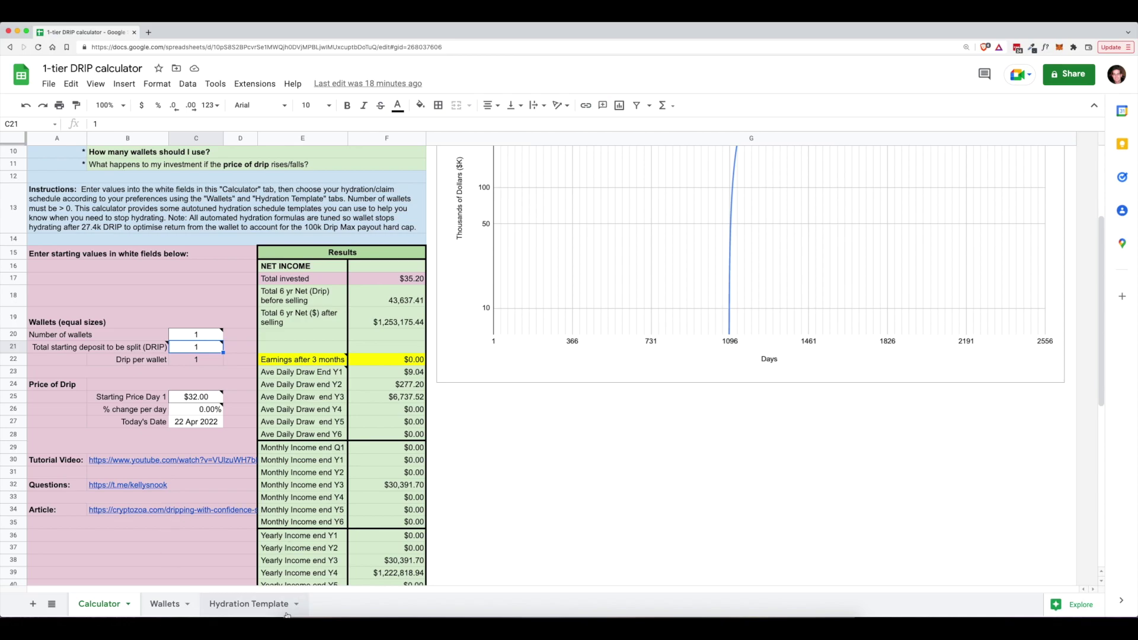
click(252, 604)
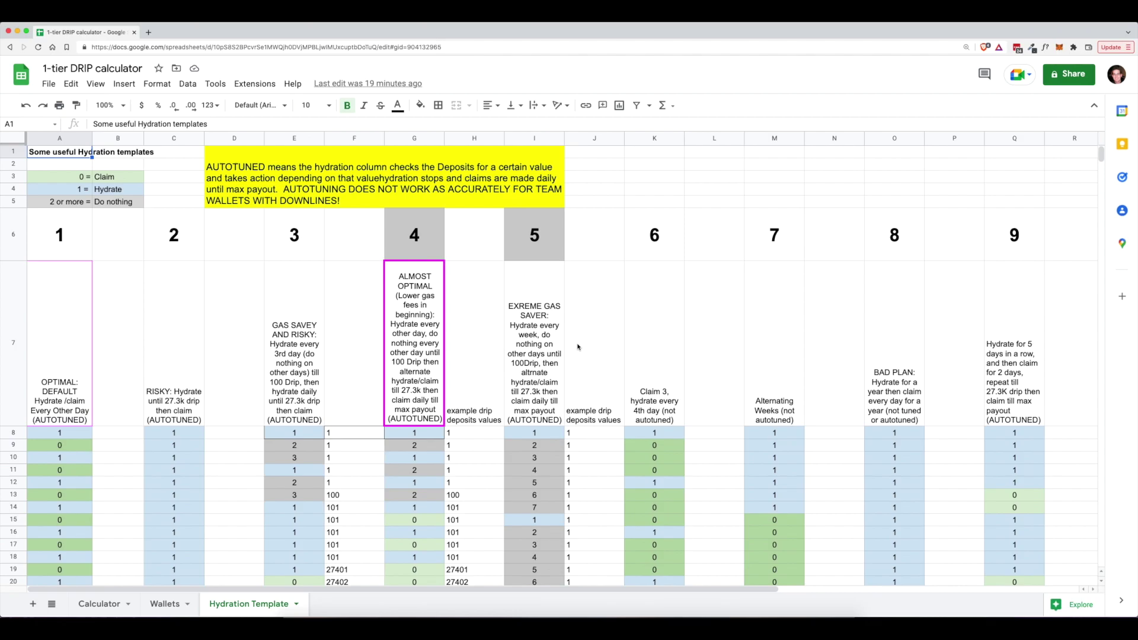
scroll(578, 347, right, 4)
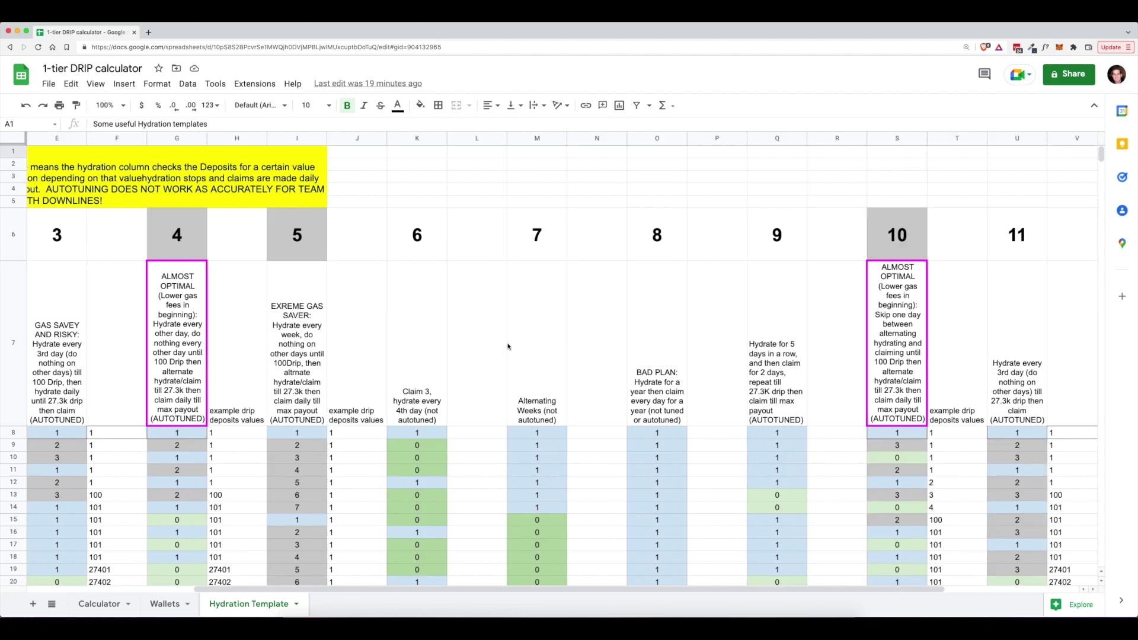
scroll(540, 347, left, 4)
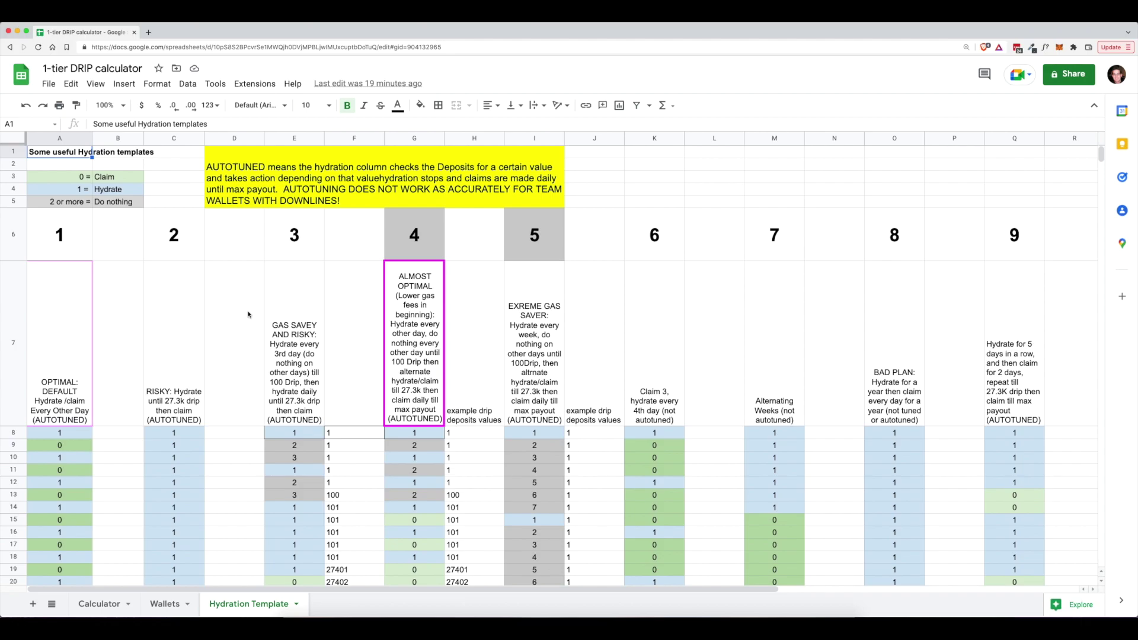
Step: Examine the first three hydration templates, then review the daily claim and hydrate values across the template sheet
click(63, 138)
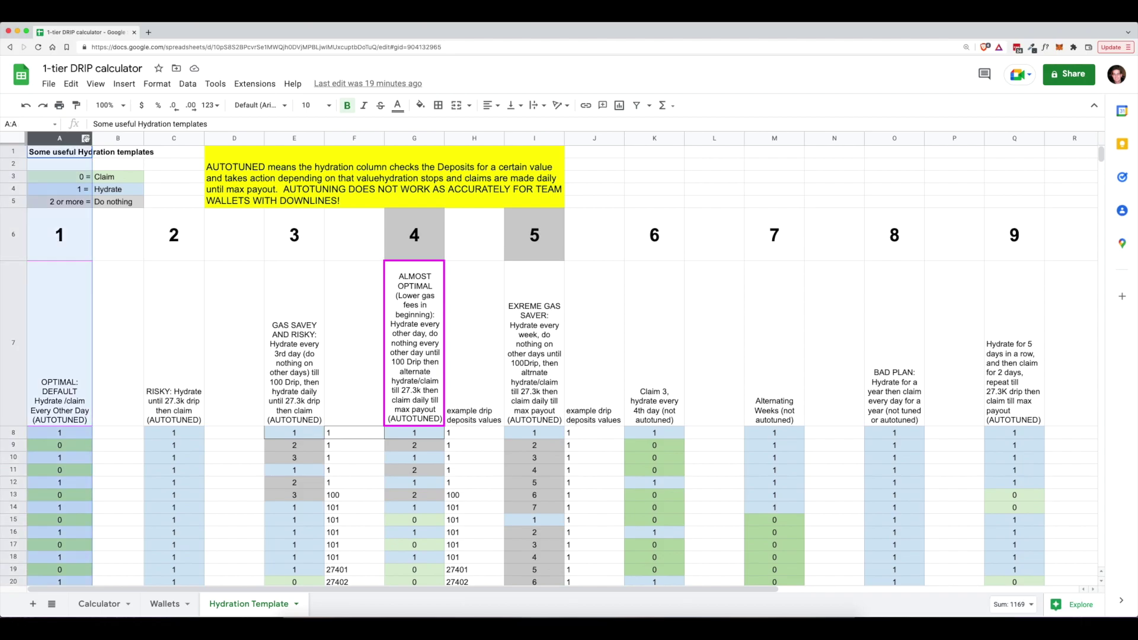
click(175, 138)
click(293, 138)
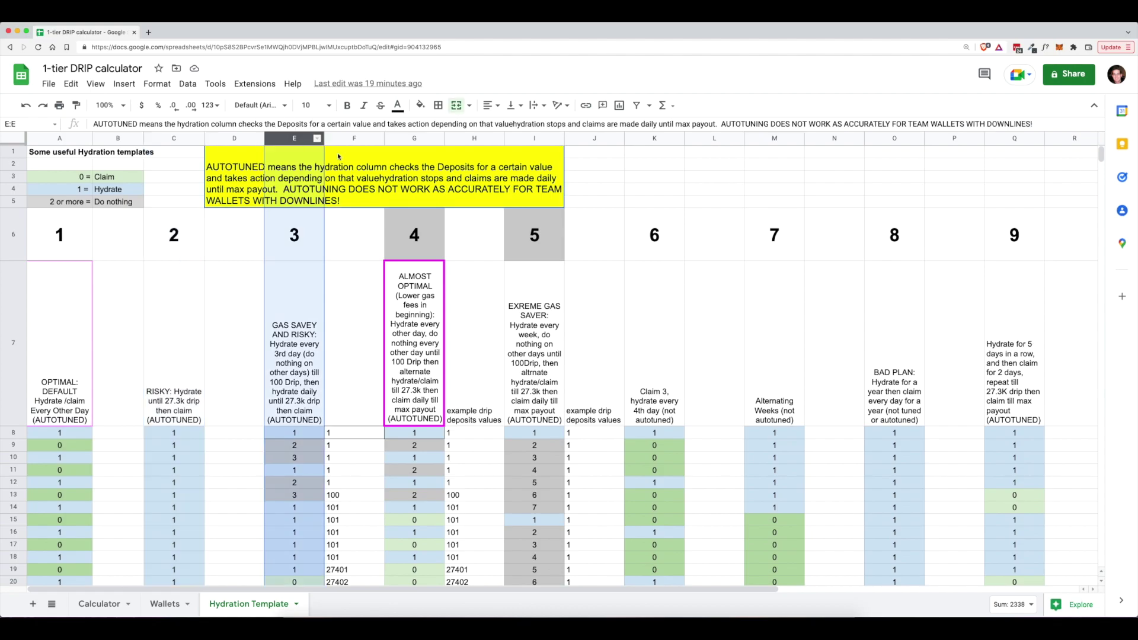
scroll(625, 237, right, 8)
scroll(308, 284, left, 8)
scroll(107, 400, down, 10)
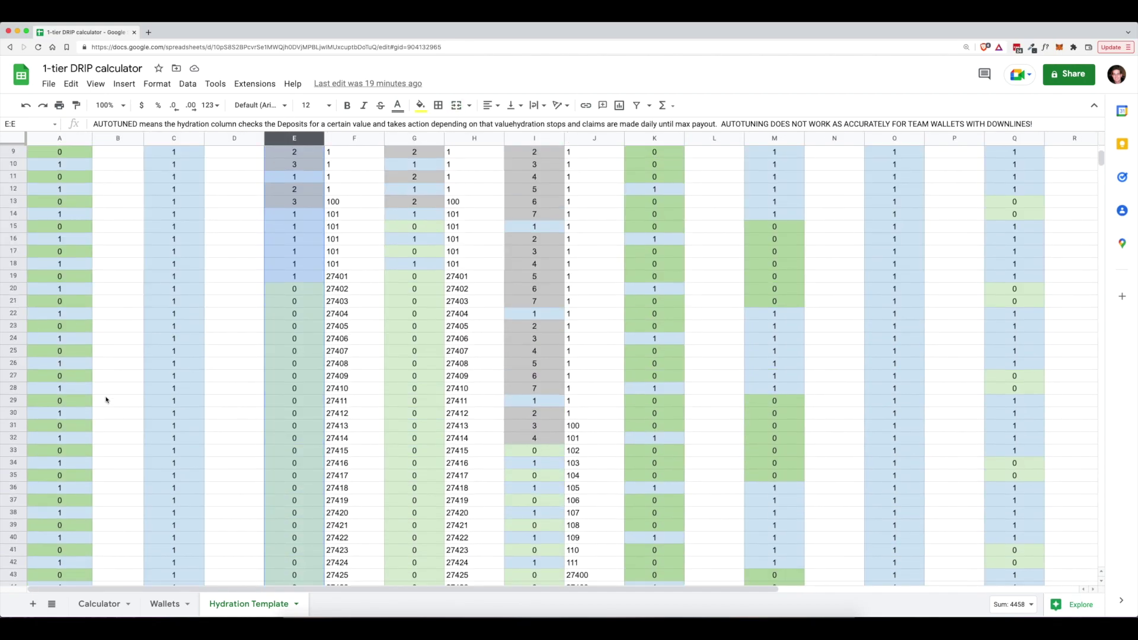
scroll(107, 400, up, 5)
scroll(107, 399, up, 1)
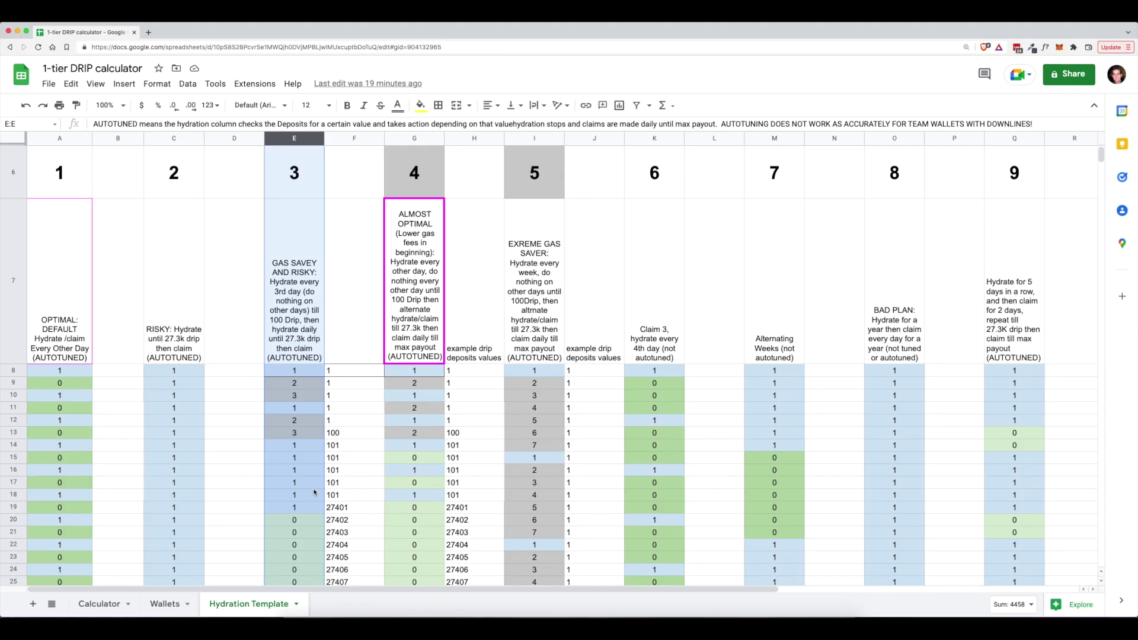
Step: Open the Wallets sheet by way of the Calculator sheet and inspect the Hydrate? column from day 1
click(114, 603)
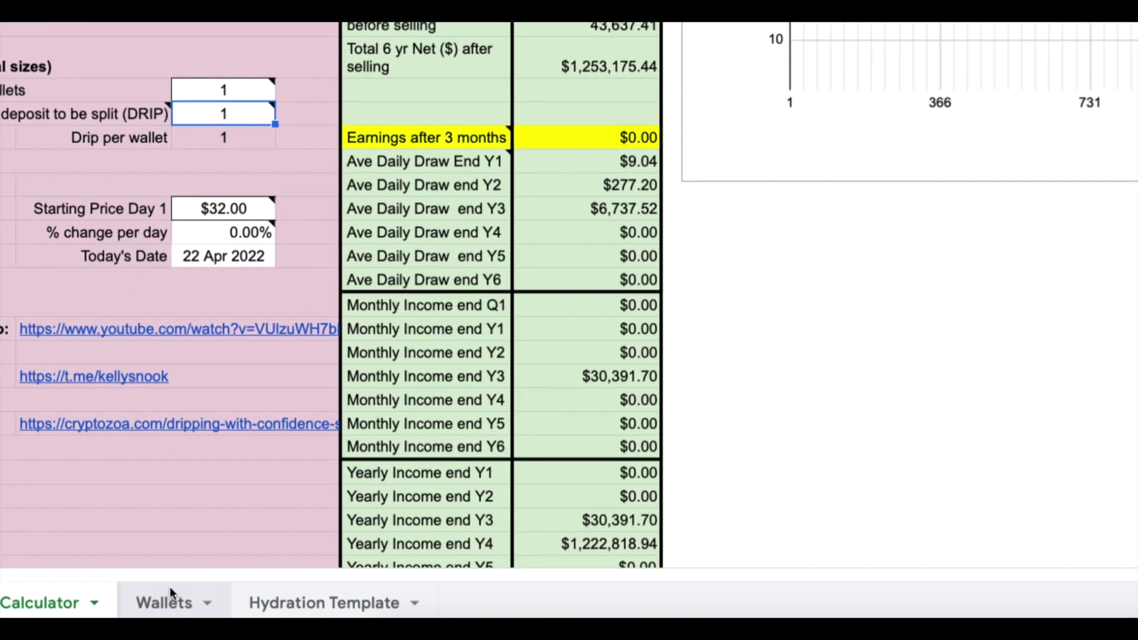
click(170, 586)
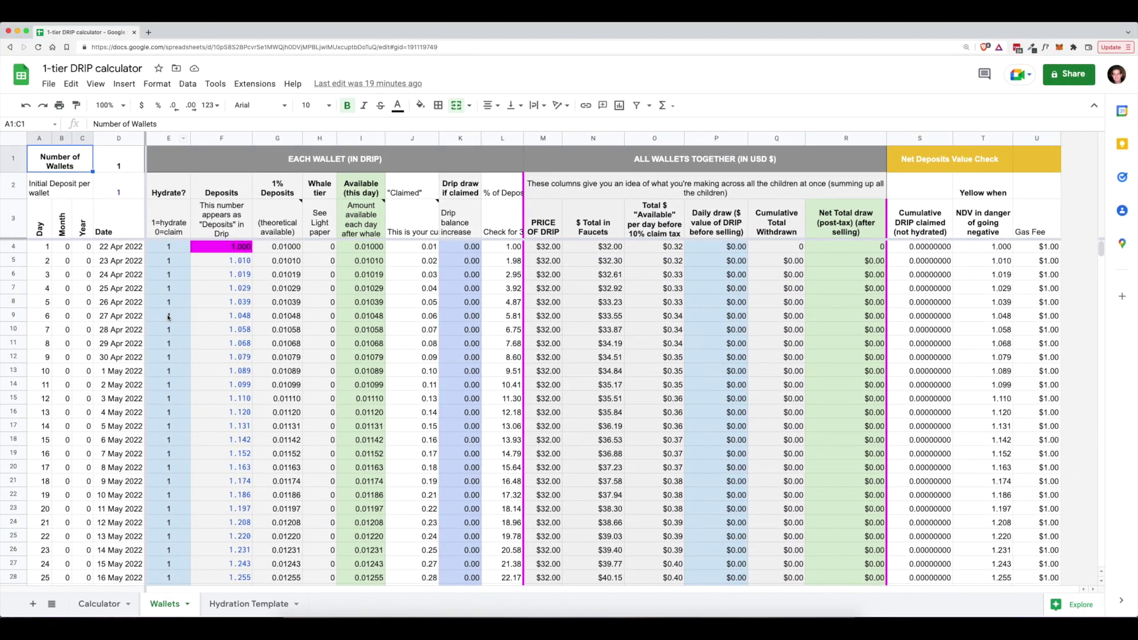
click(171, 138)
click(181, 194)
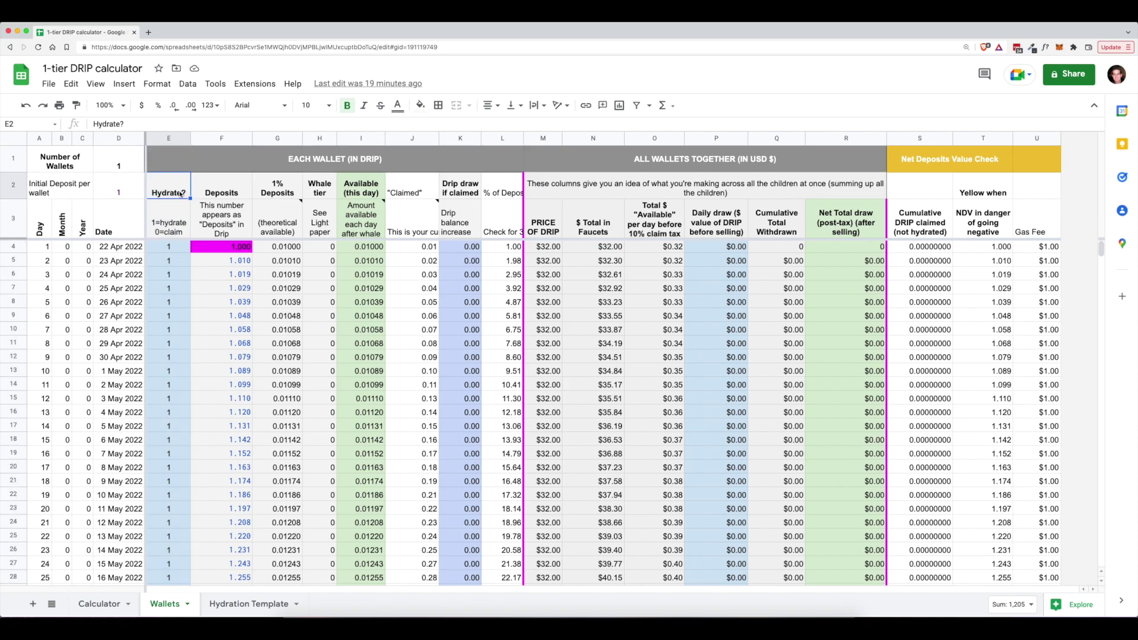
click(168, 249)
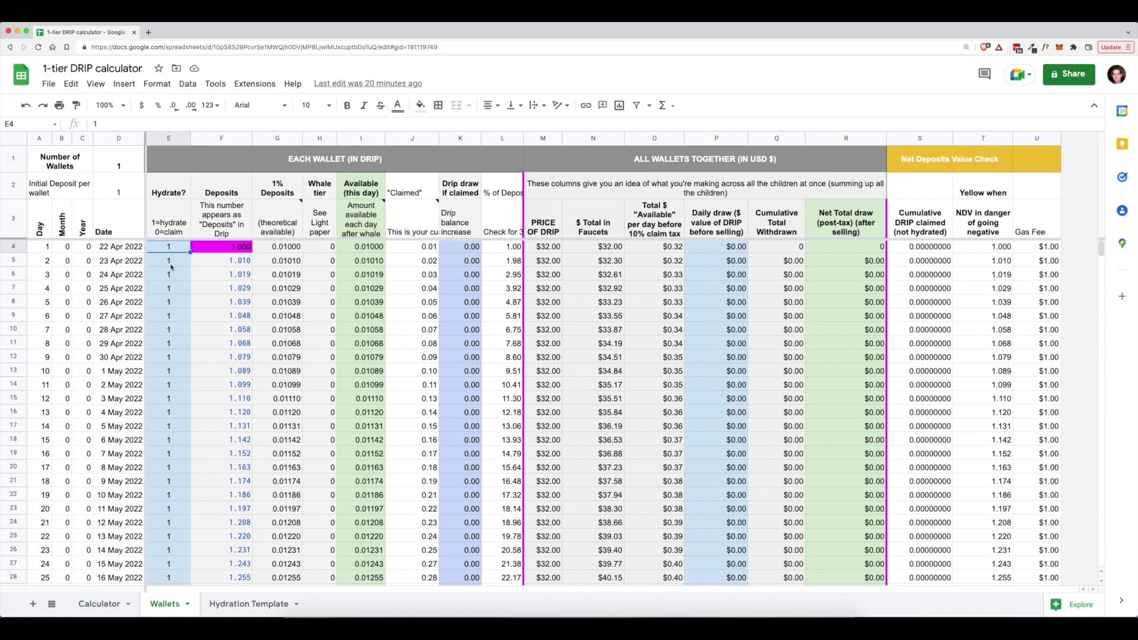
scroll(164, 429, down, 2)
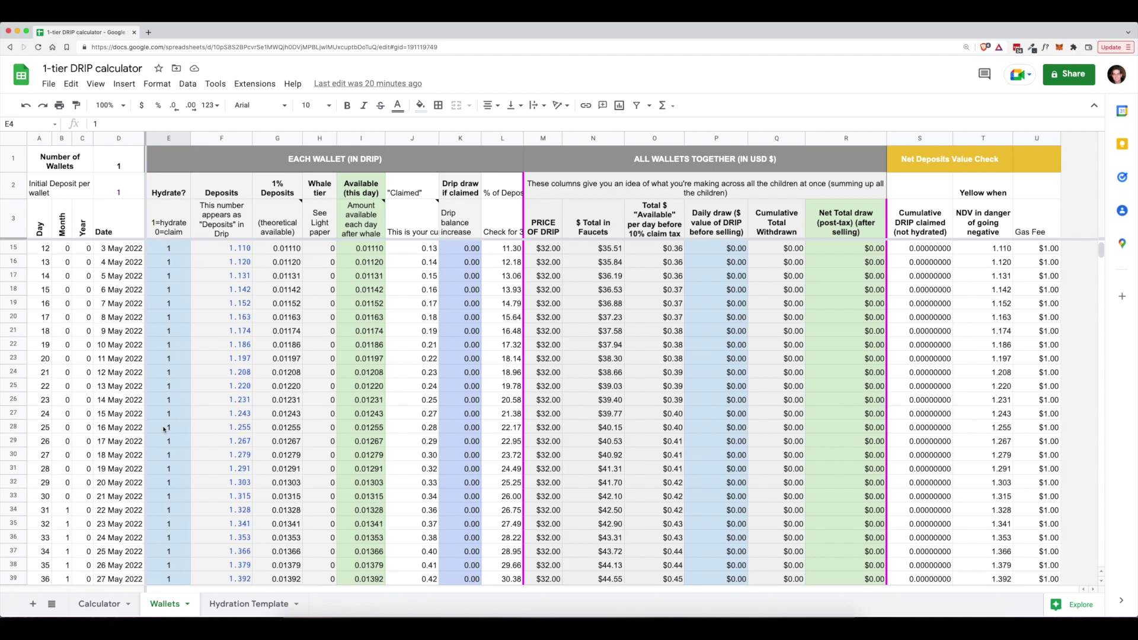
scroll(168, 265, up, 2)
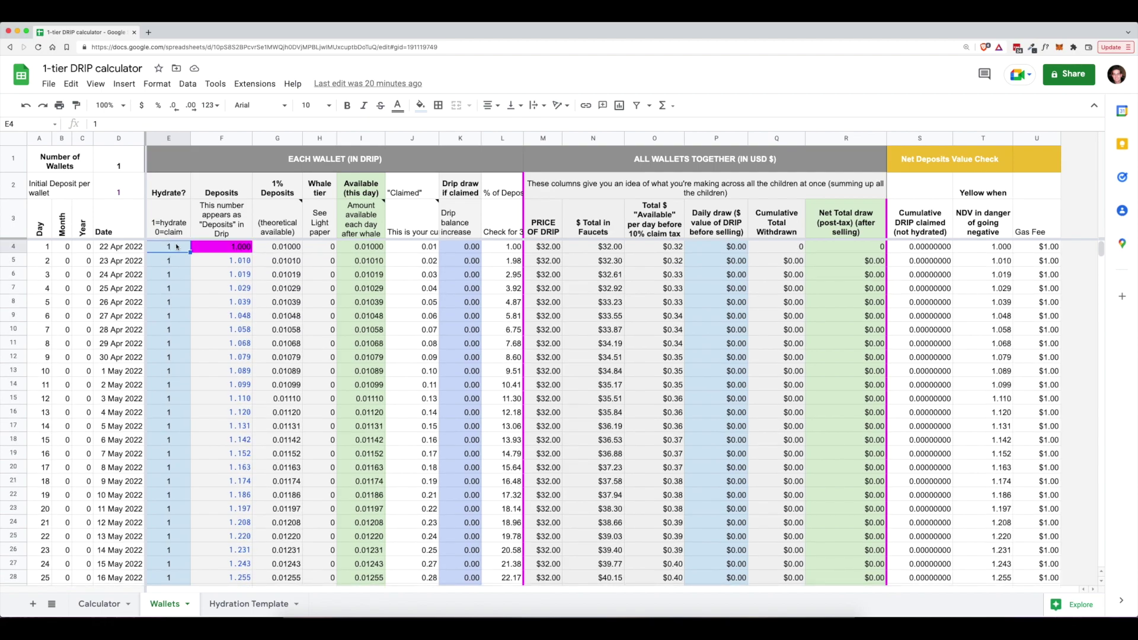
Step: Find the rows around day 1091 in the Wallets sheet, where the Hydrate? column switches from 1 to 0
scroll(170, 425, down, 20)
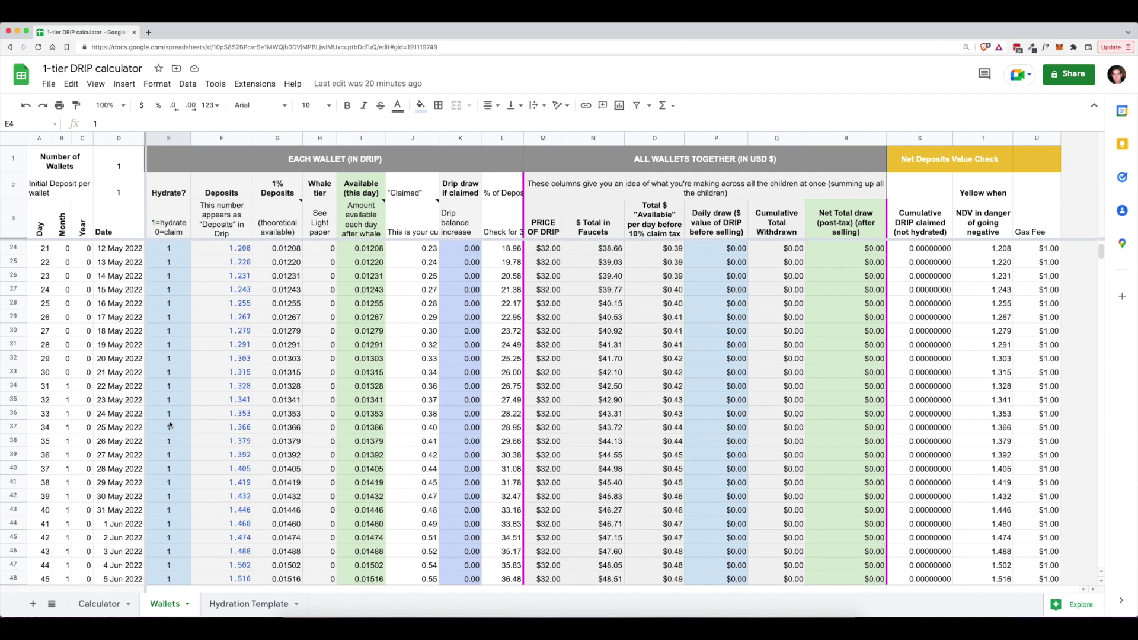
scroll(170, 425, down, 20)
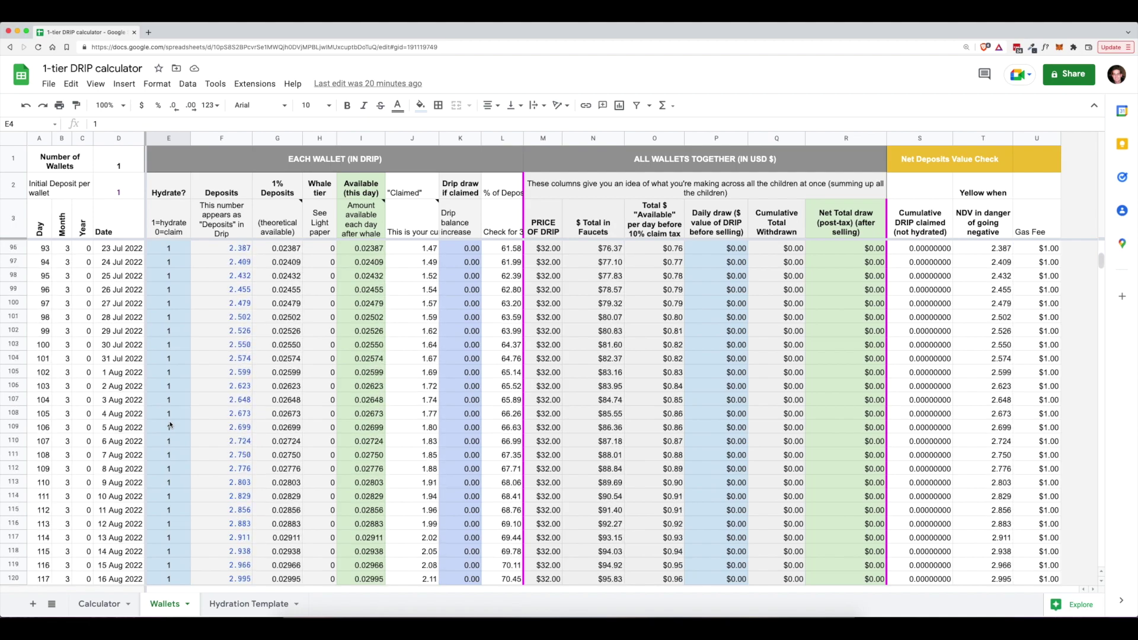
scroll(170, 425, down, 20)
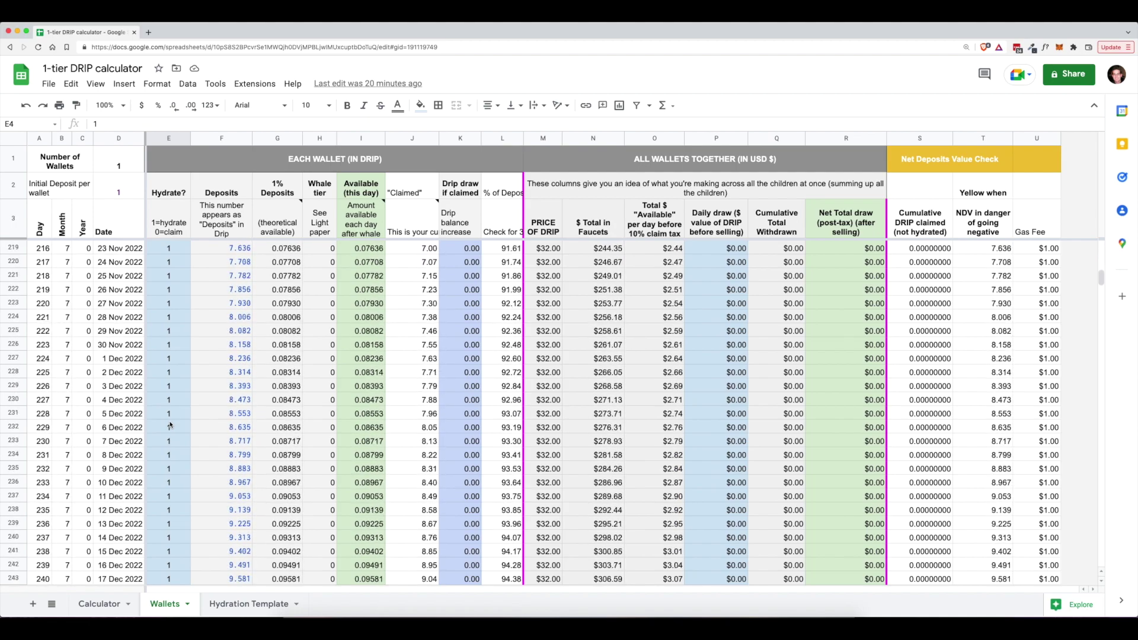
scroll(531, 388, down, 1)
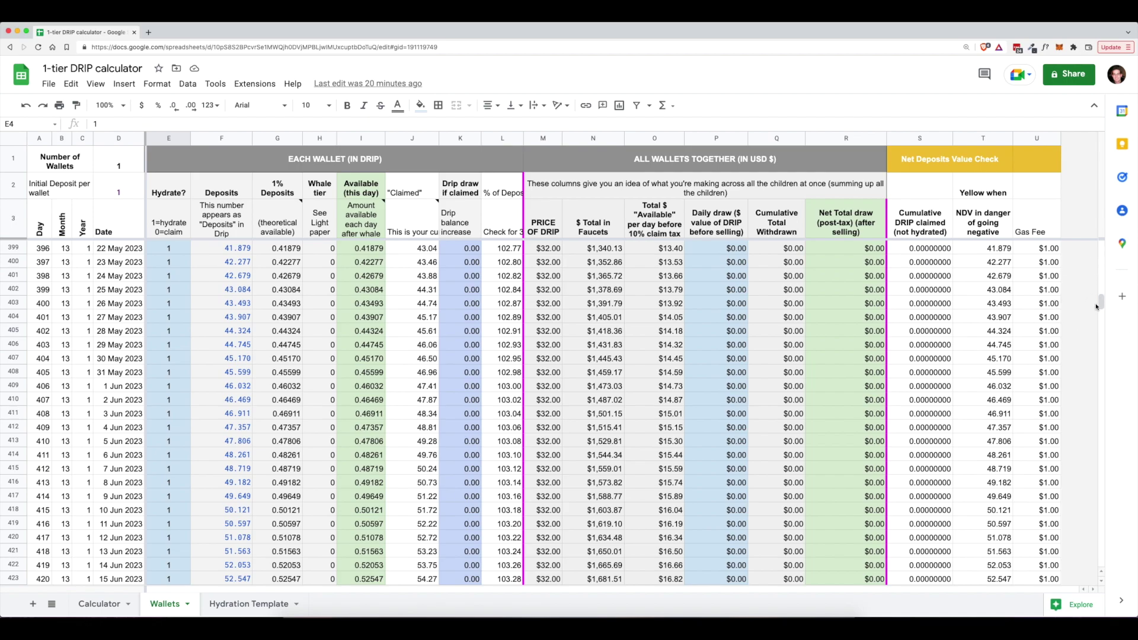
drag(1102, 302, 1100, 391)
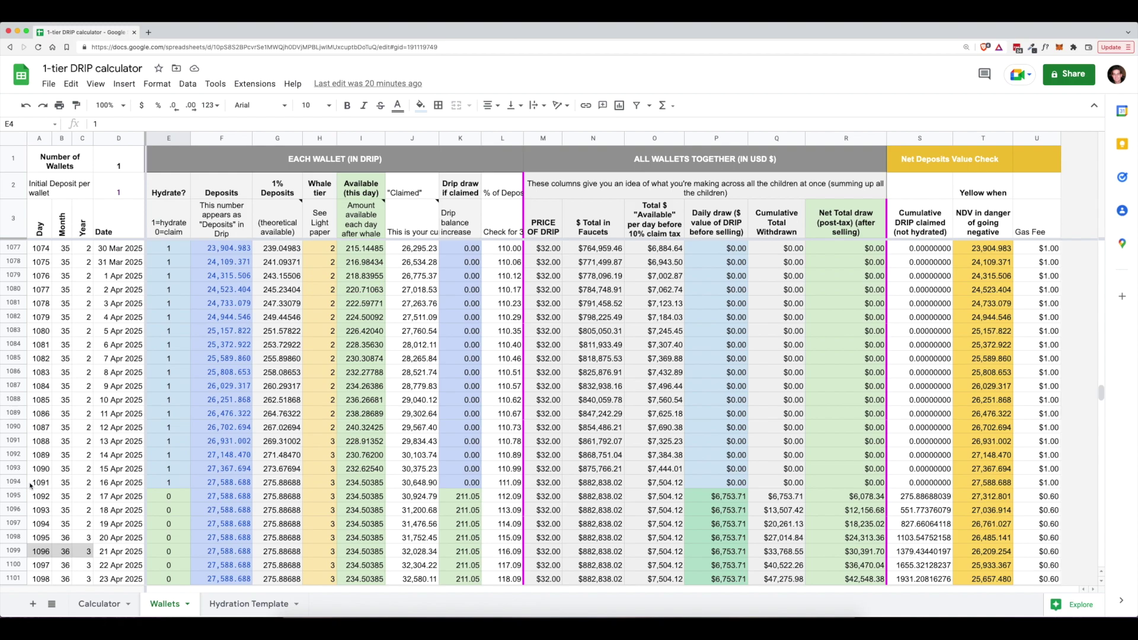
Step: Inspect the date and Hydrate? cells for day 1091, and the Hydrate? cell for day 1092
click(137, 485)
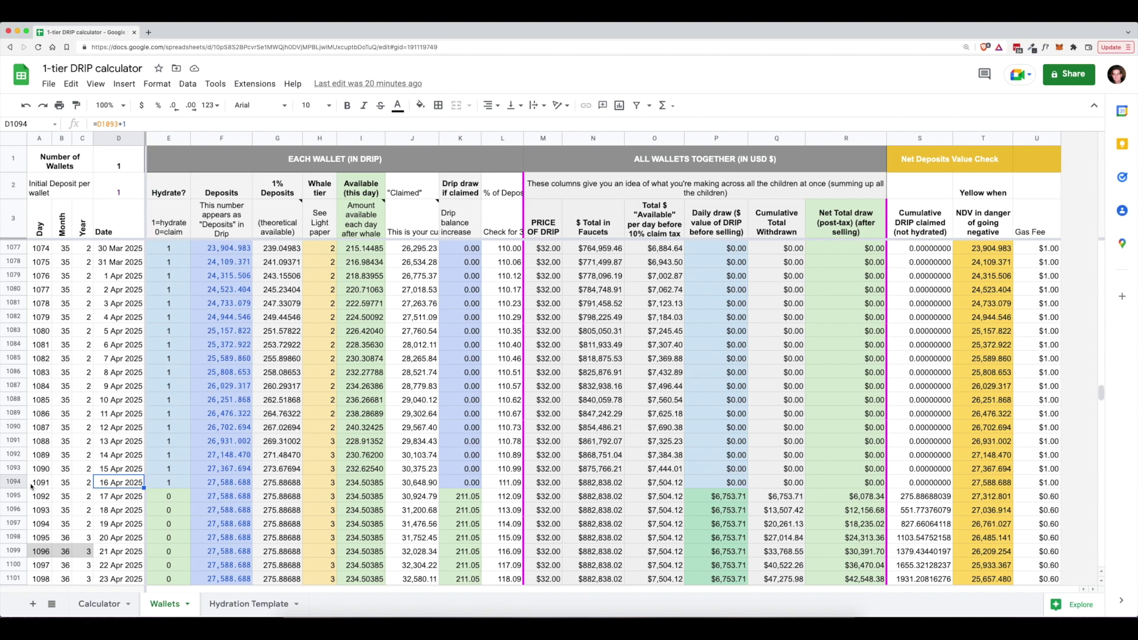
click(170, 484)
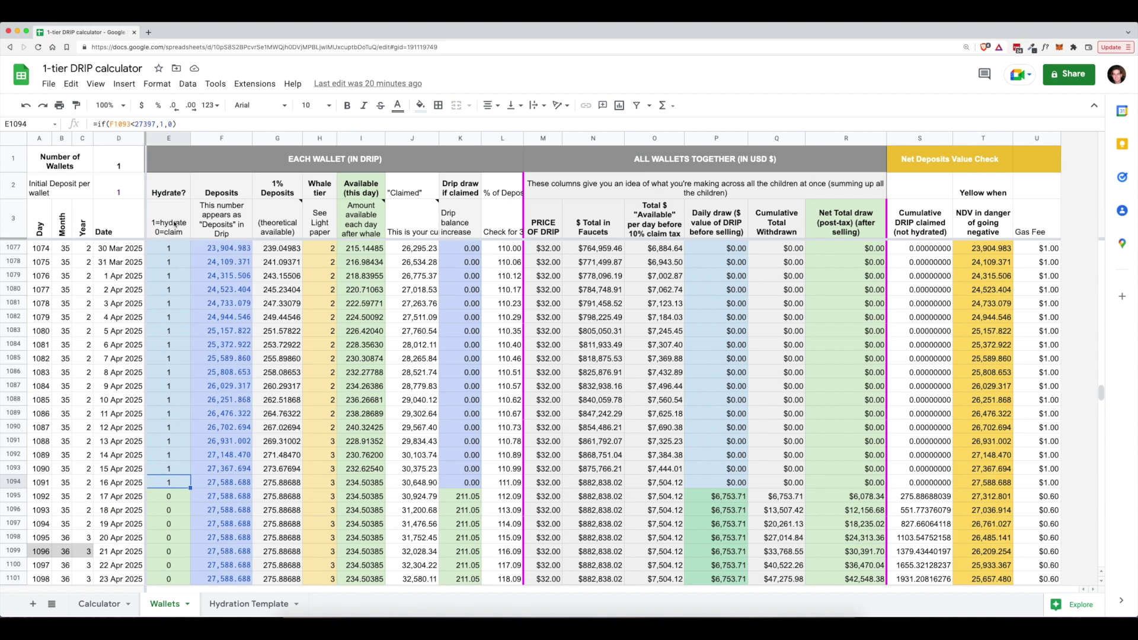
click(177, 499)
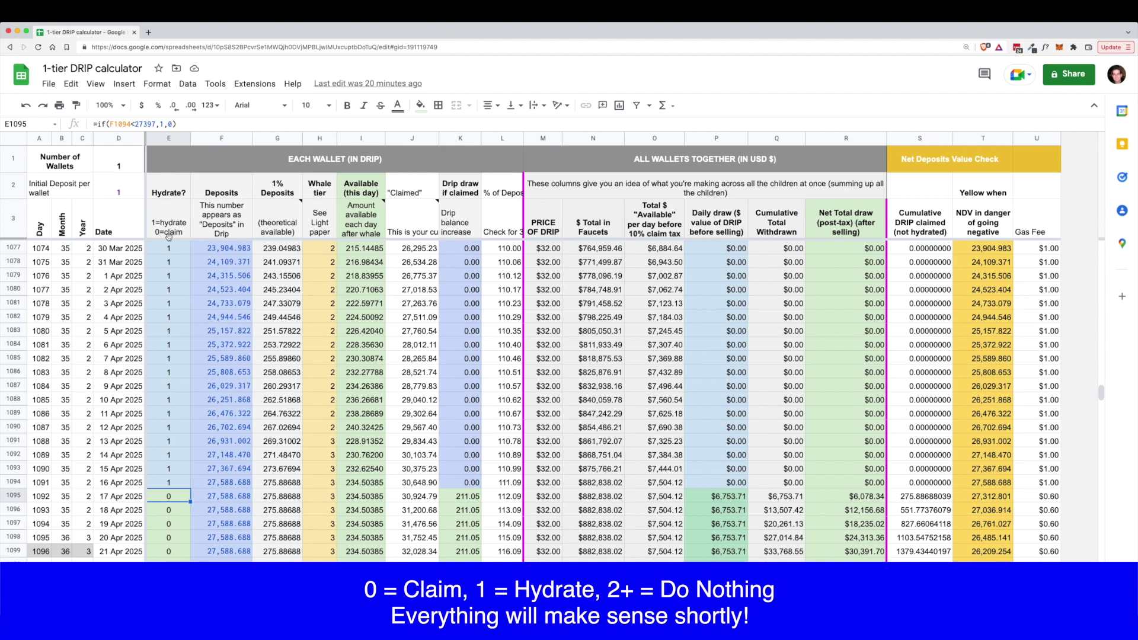
Step: Step down the Hydrate? cells from day 1074 to check the daily action up to the first claim day, 1092
click(172, 253)
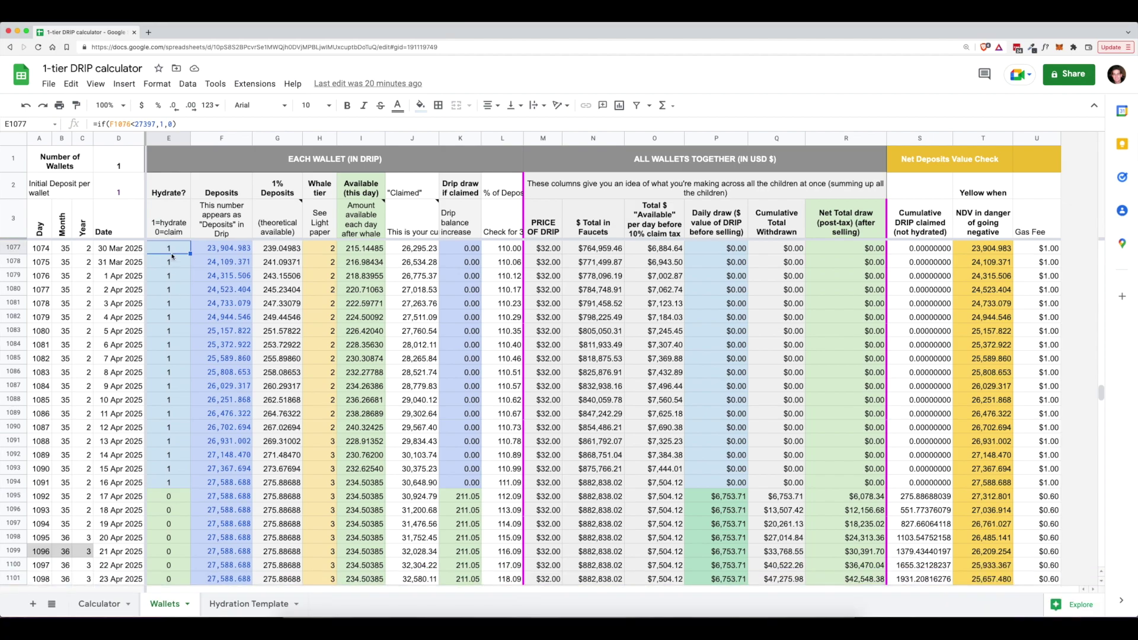
click(172, 262)
key(Down)
key(Down)
key(Down)
key(Down)
key(Down)
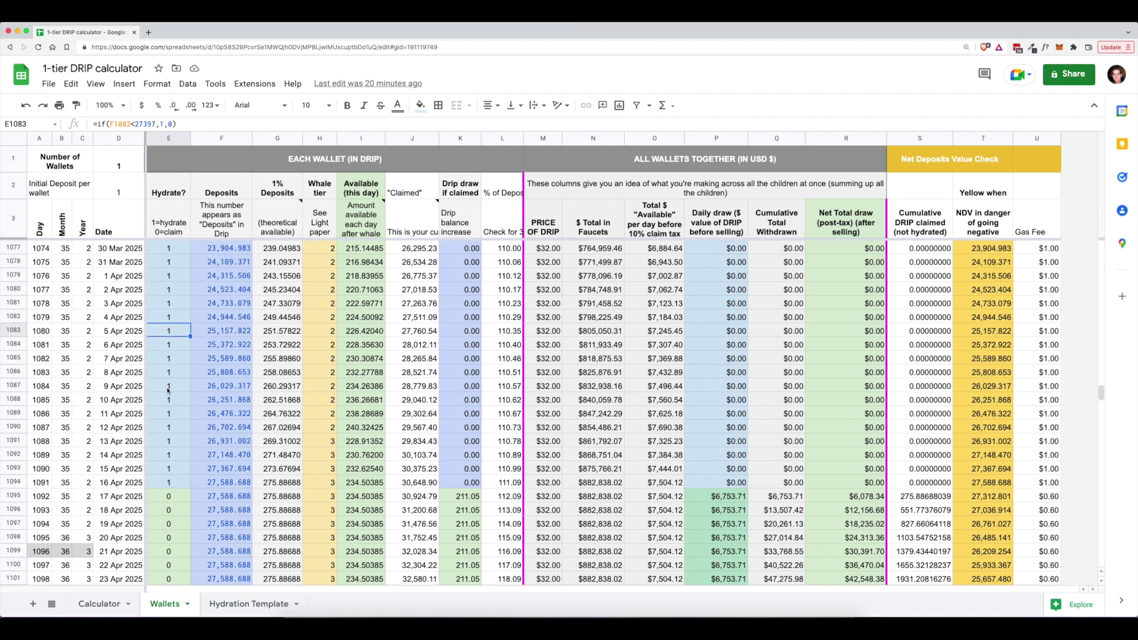
click(171, 487)
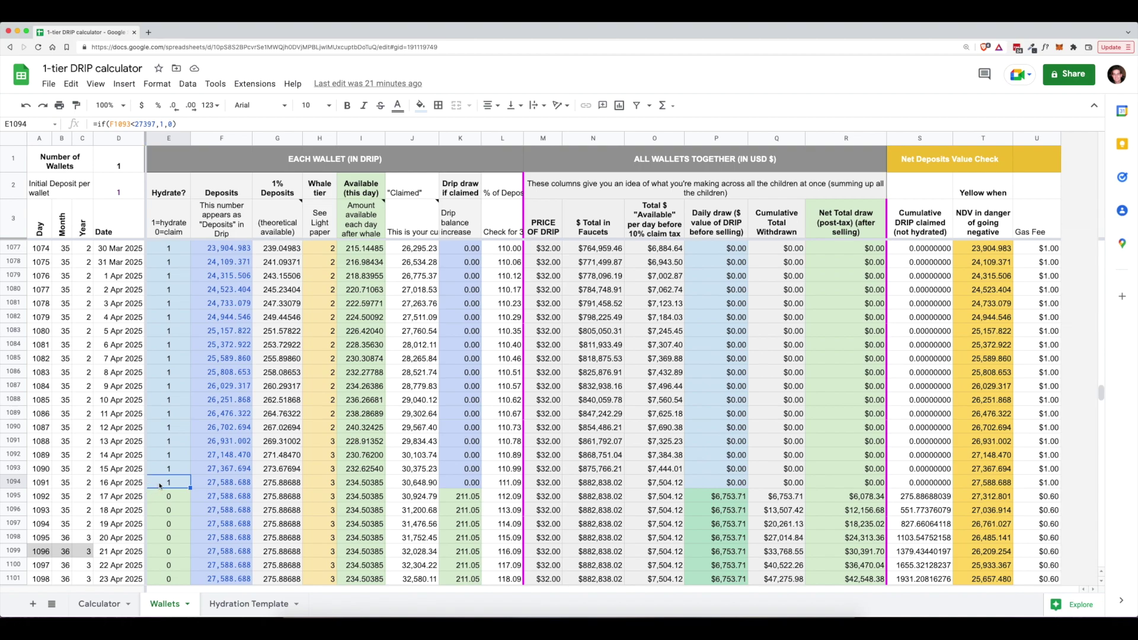
key(Down)
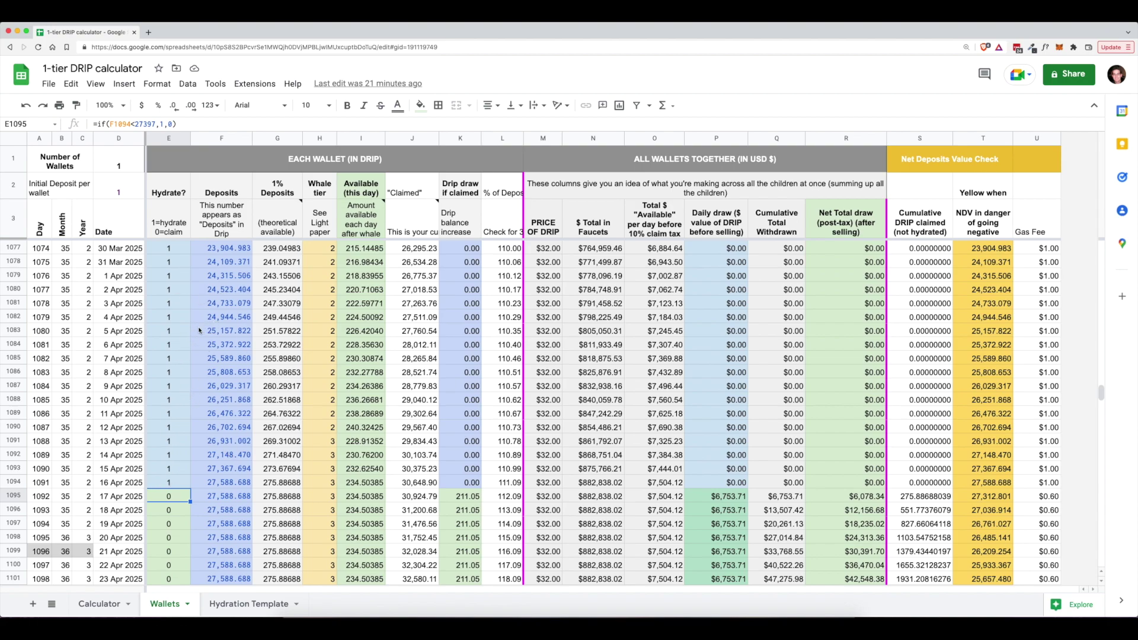
Step: Review the starting deposit on day 1, then return to day 1091 and select its Hydrate? cell
scroll(185, 364, up, 1)
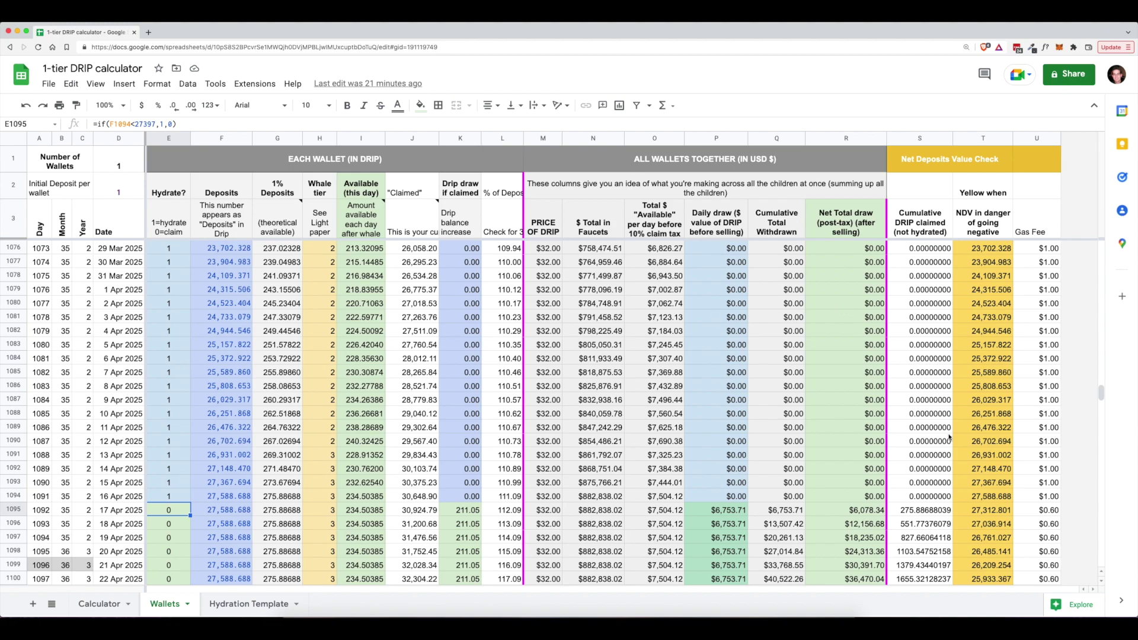
drag(1101, 393, 1101, 242)
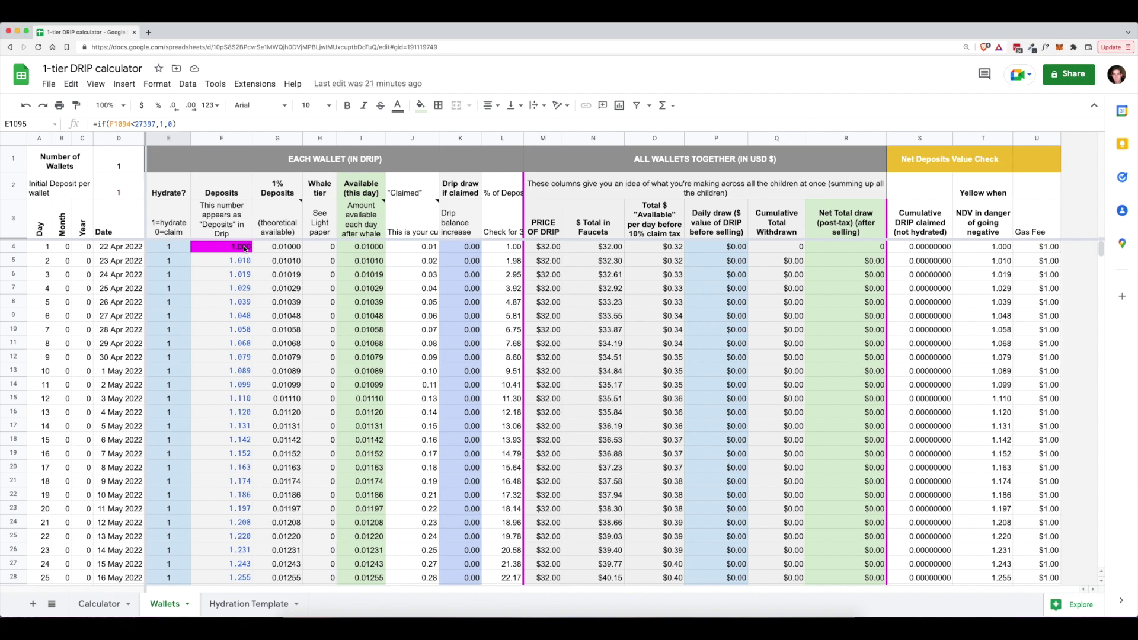
click(1100, 249)
drag(1100, 249, 1106, 394)
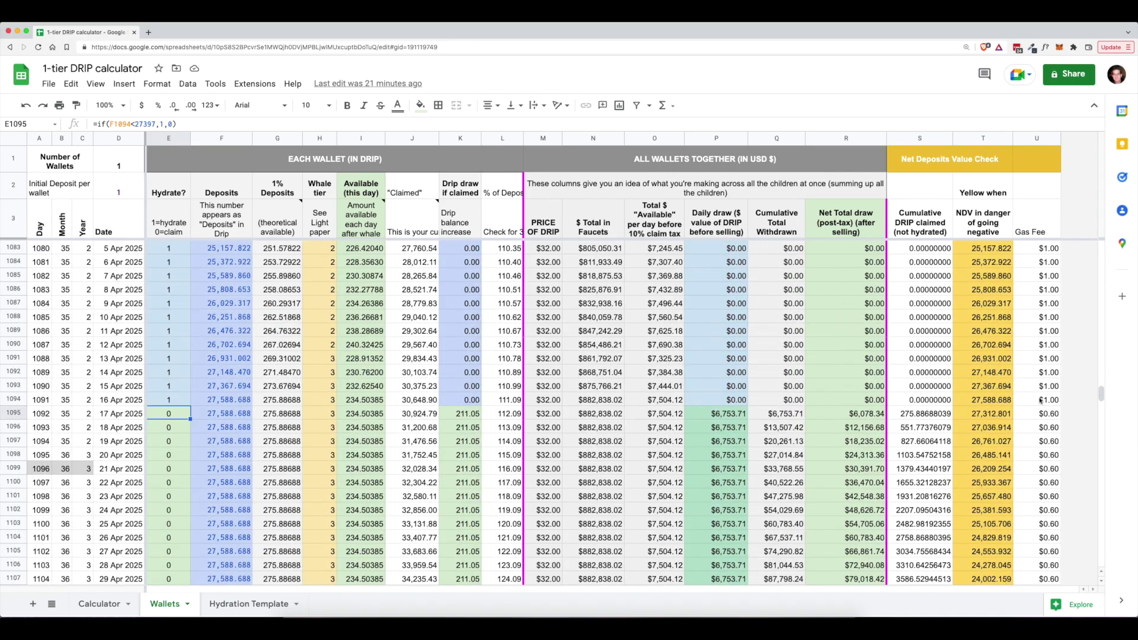
click(159, 404)
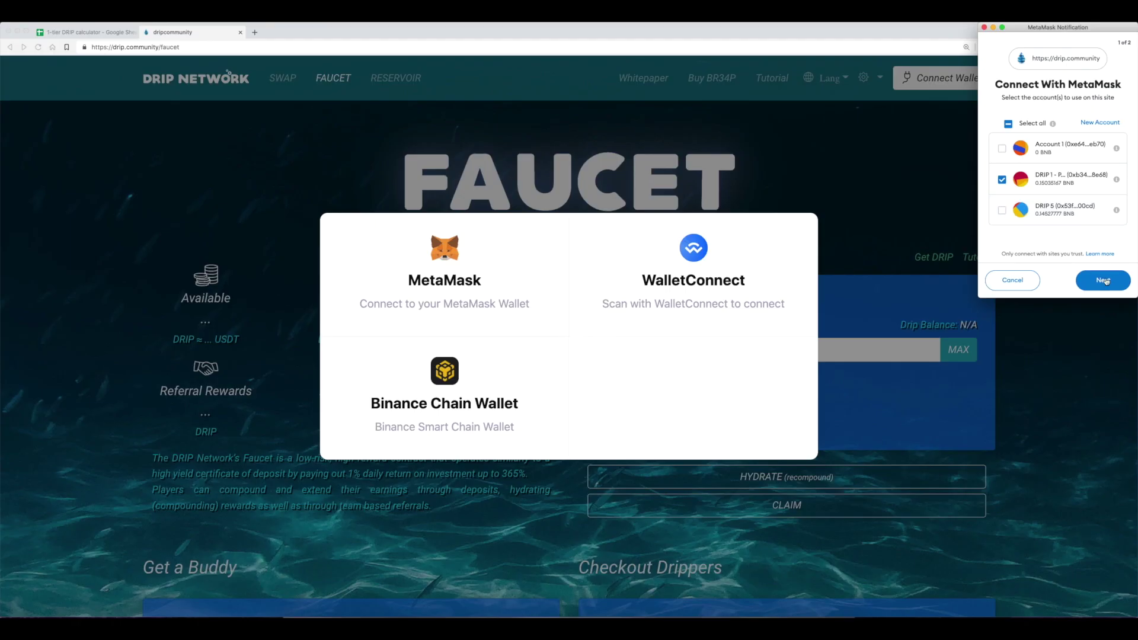
Step: Connect the DRIP 1 MetaMask account to the drip.community faucet and highlight its Deposits figure
click(1105, 283)
click(1106, 283)
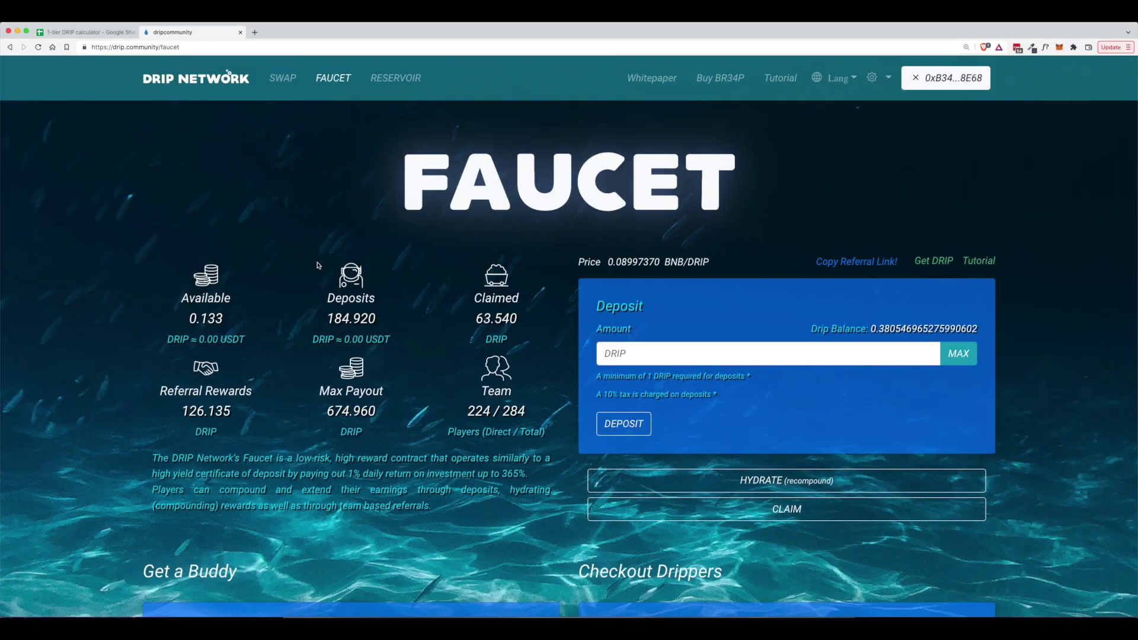
double_click(328, 318)
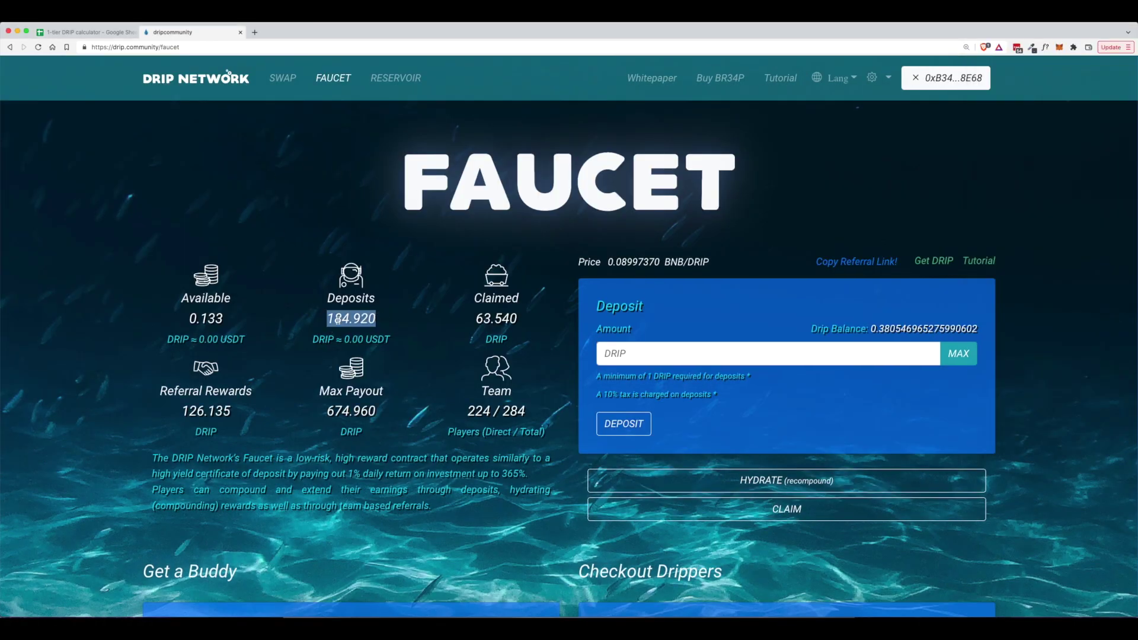
Step: Compare the Deposits cell for day 1091 in the calculator's Wallets sheet with the Deposits figure on the faucet page
click(98, 32)
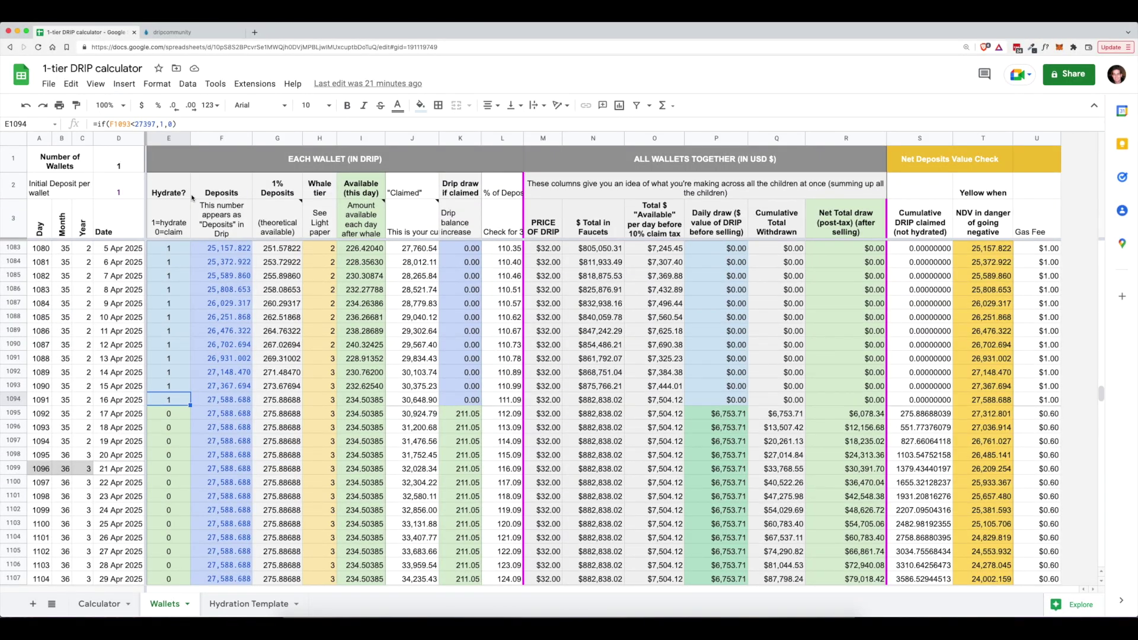
click(213, 400)
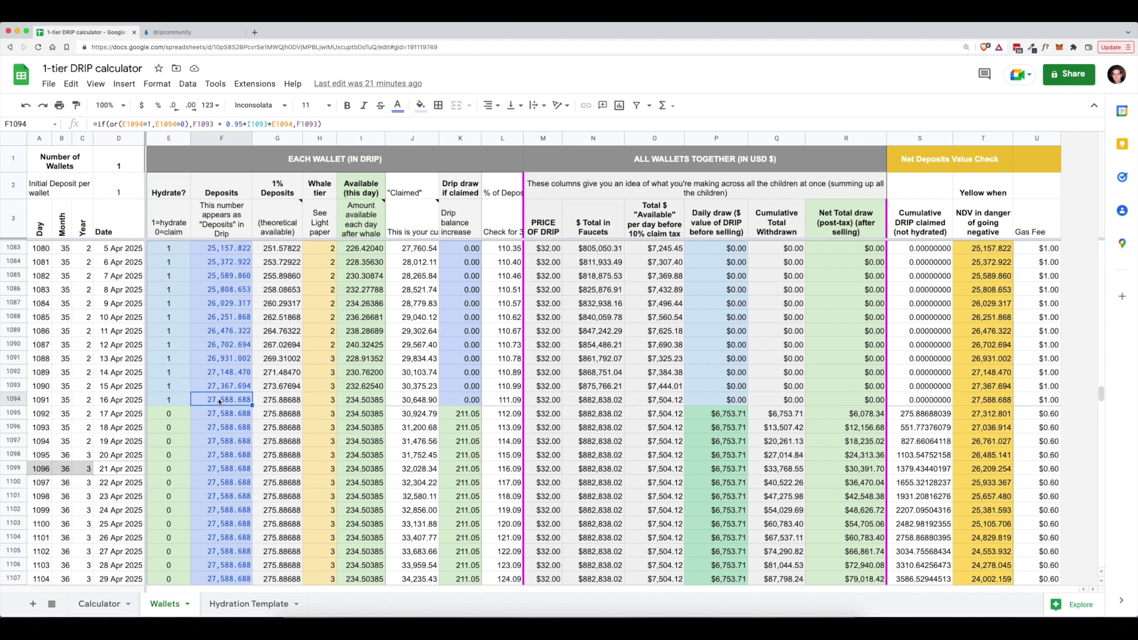
click(177, 32)
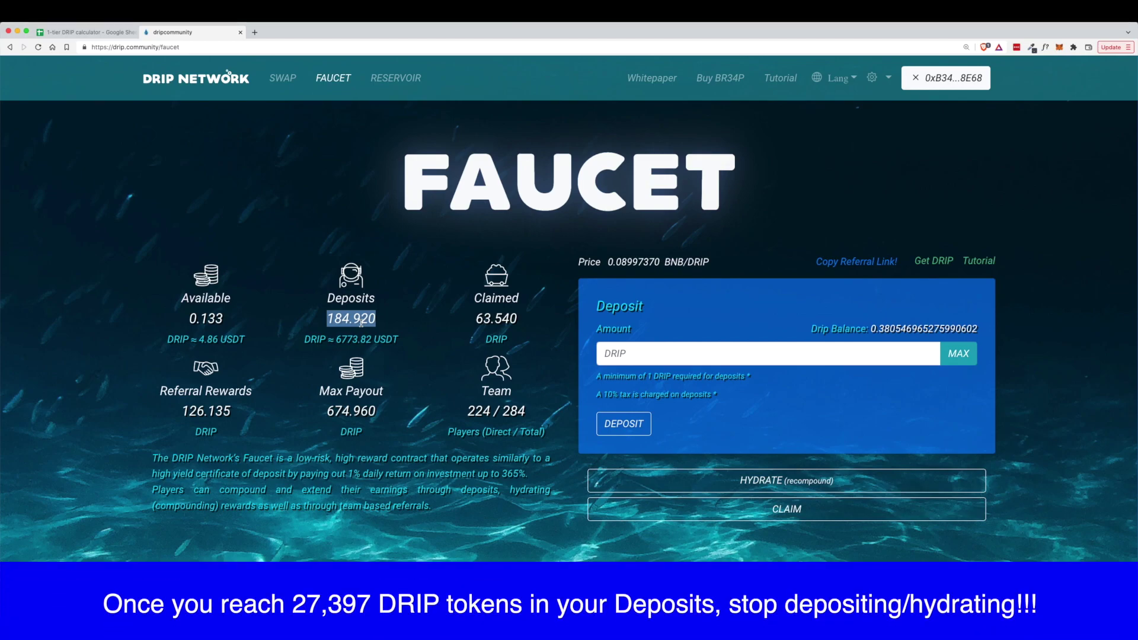
Step: Recheck the Deposits cell for day 1091 in the Wallets sheet and open the Hydration Template sheet
click(95, 33)
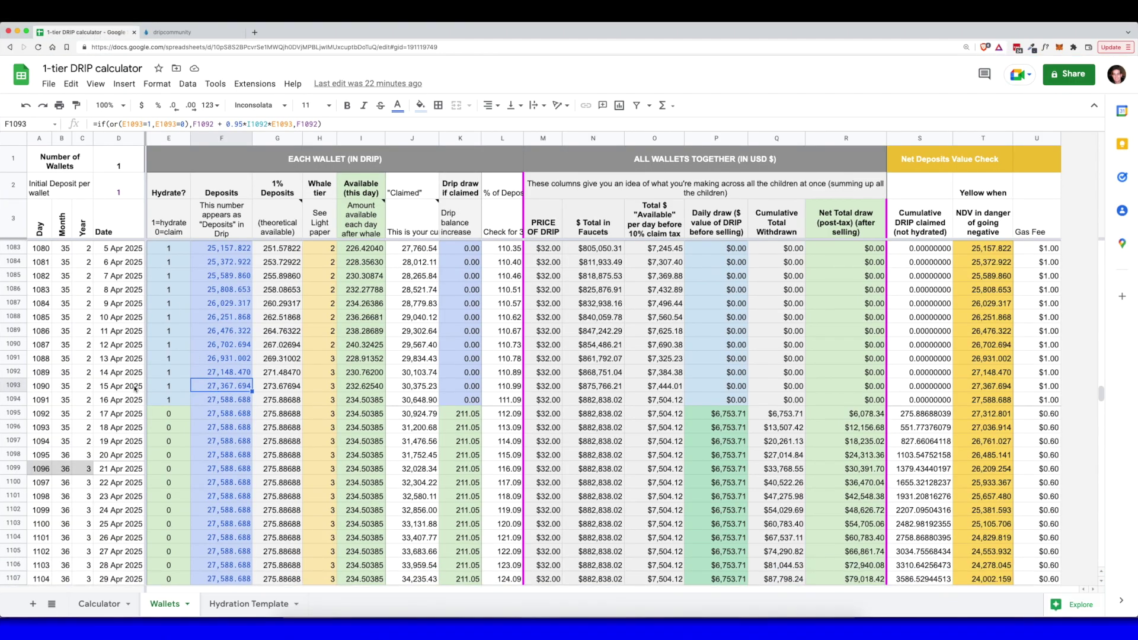
click(223, 401)
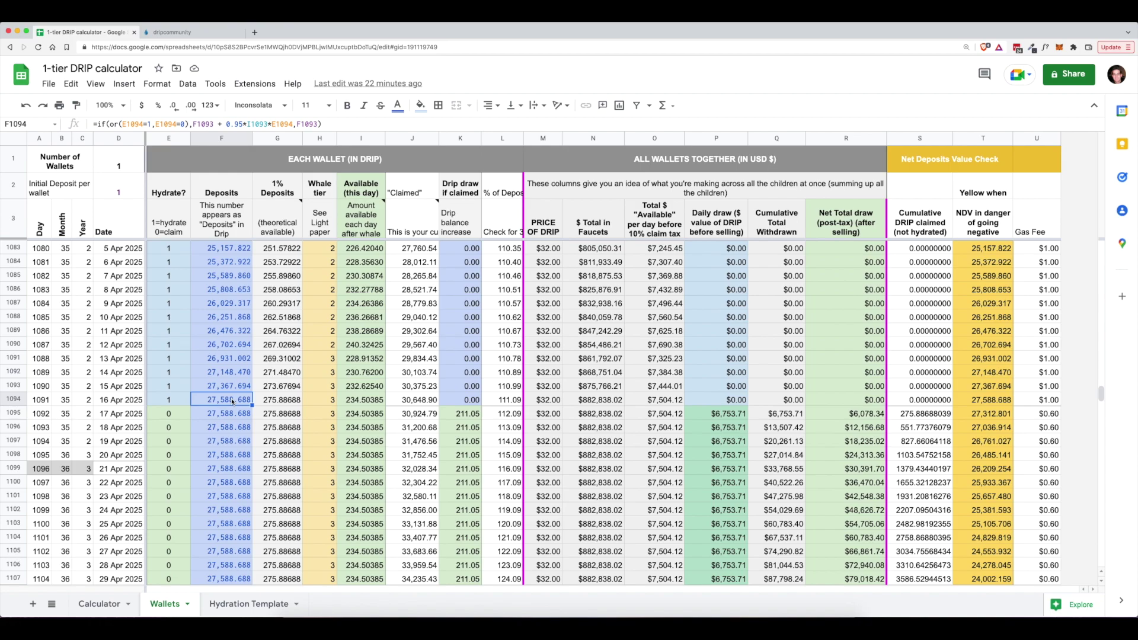
key(alt+Up)
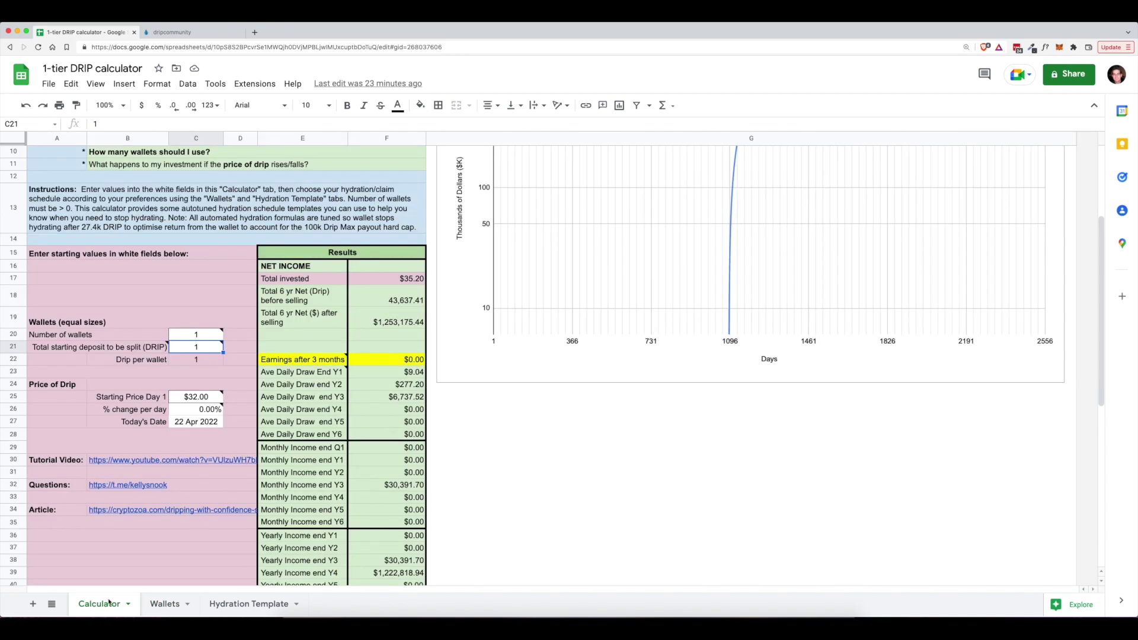
click(259, 605)
drag(1101, 152, 1100, 164)
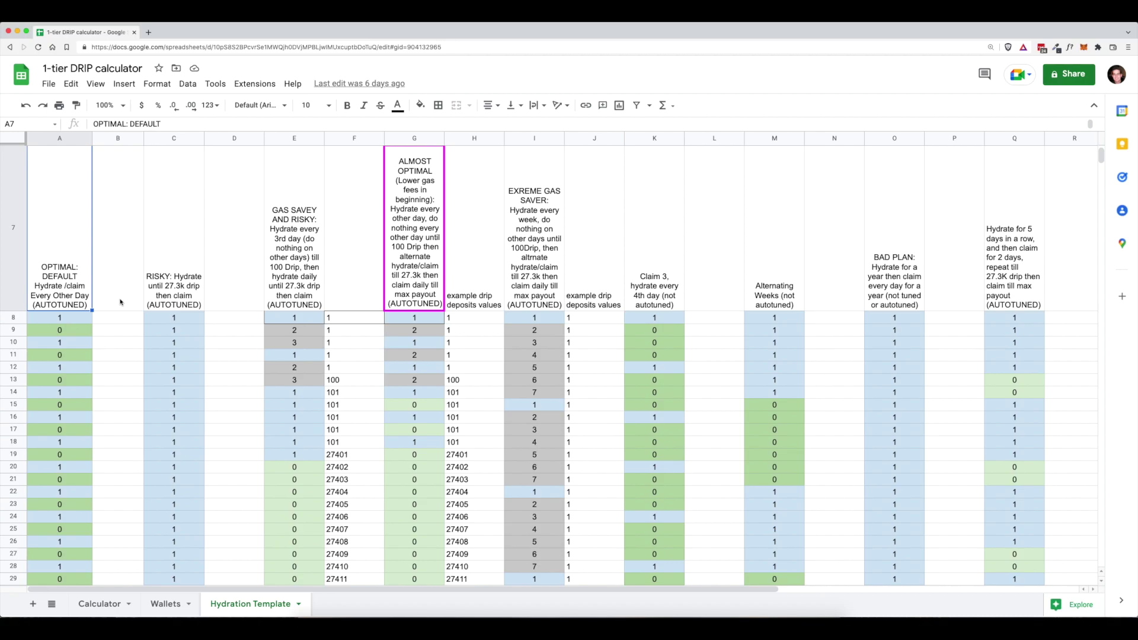
Step: Step down the OPTIMAL: DEFAULT template from row 8 to row 16 to examine its hydrate/claim pattern
click(59, 320)
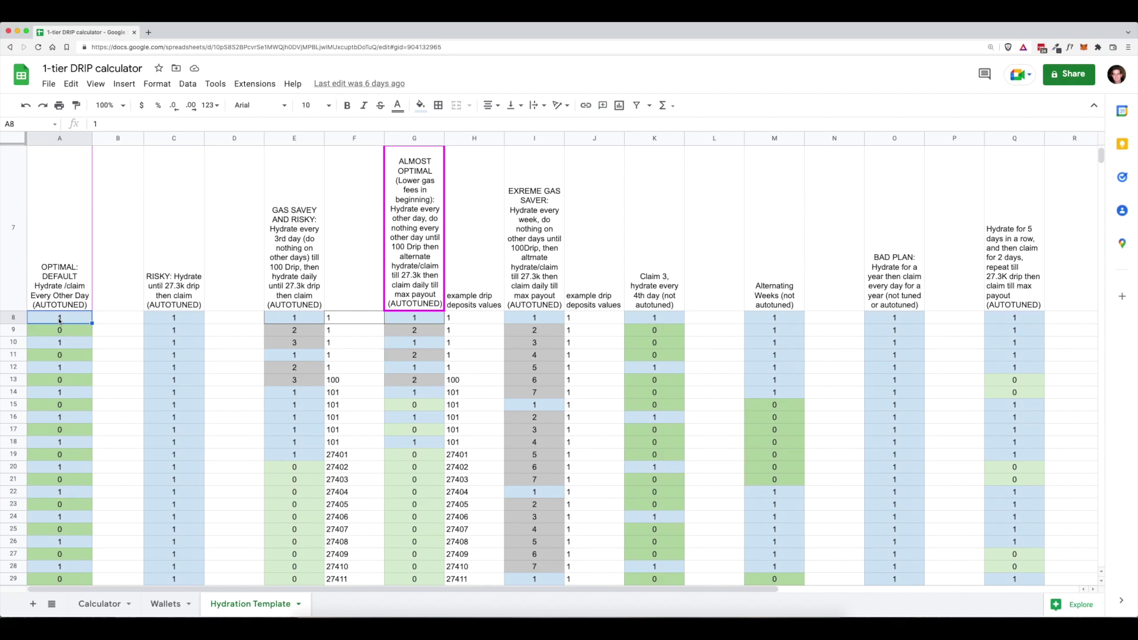
click(59, 330)
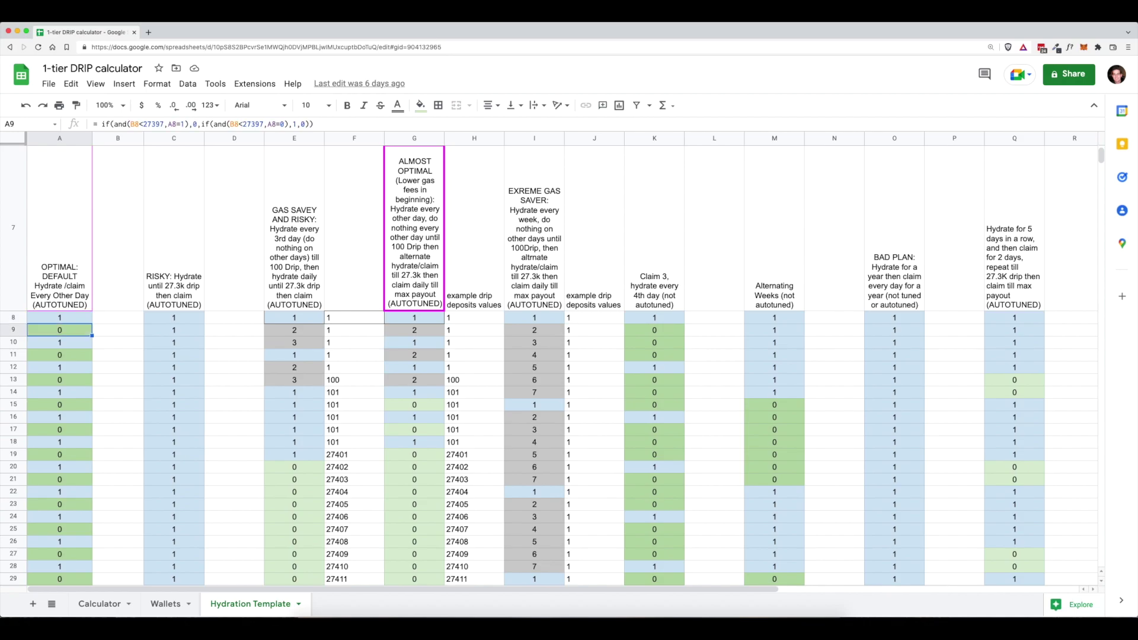
click(59, 342)
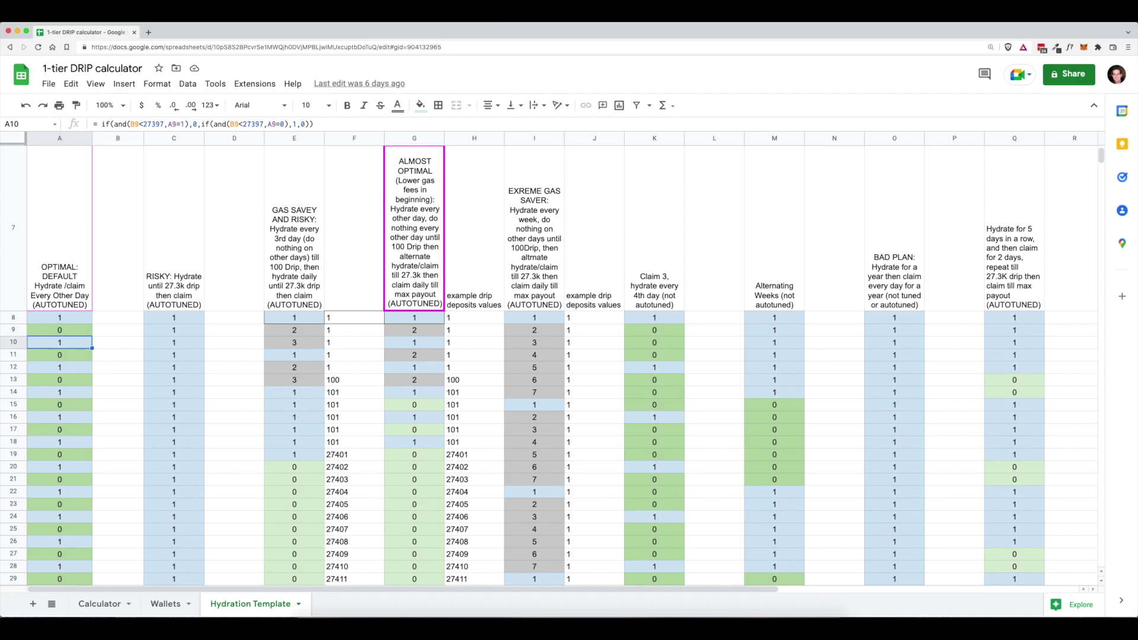
click(60, 354)
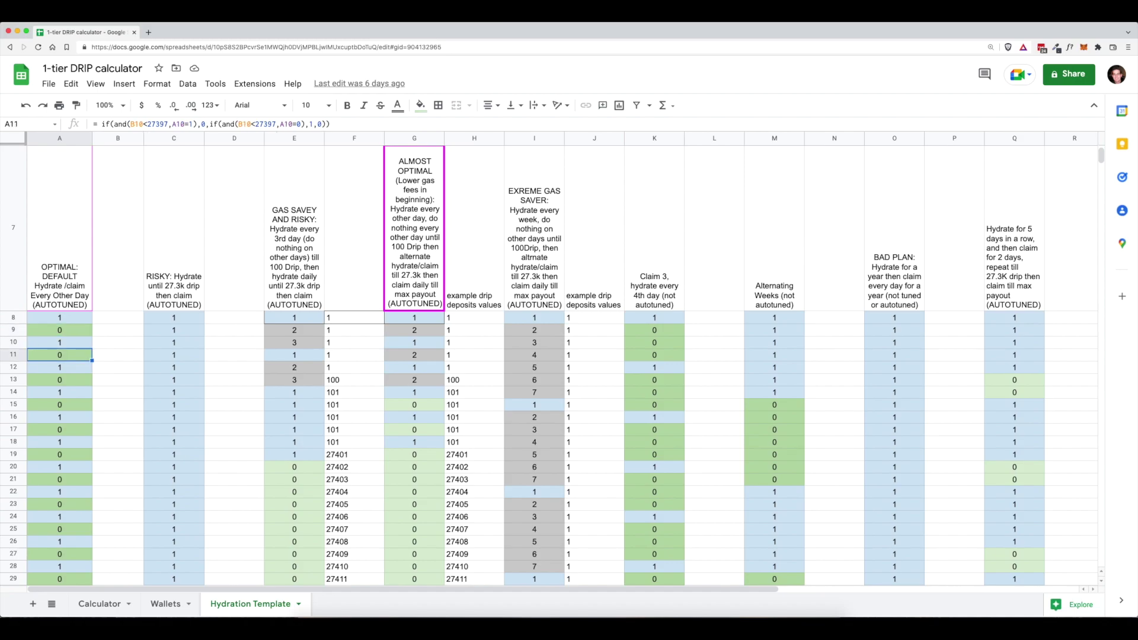
click(59, 368)
click(59, 380)
click(59, 393)
click(59, 405)
click(60, 417)
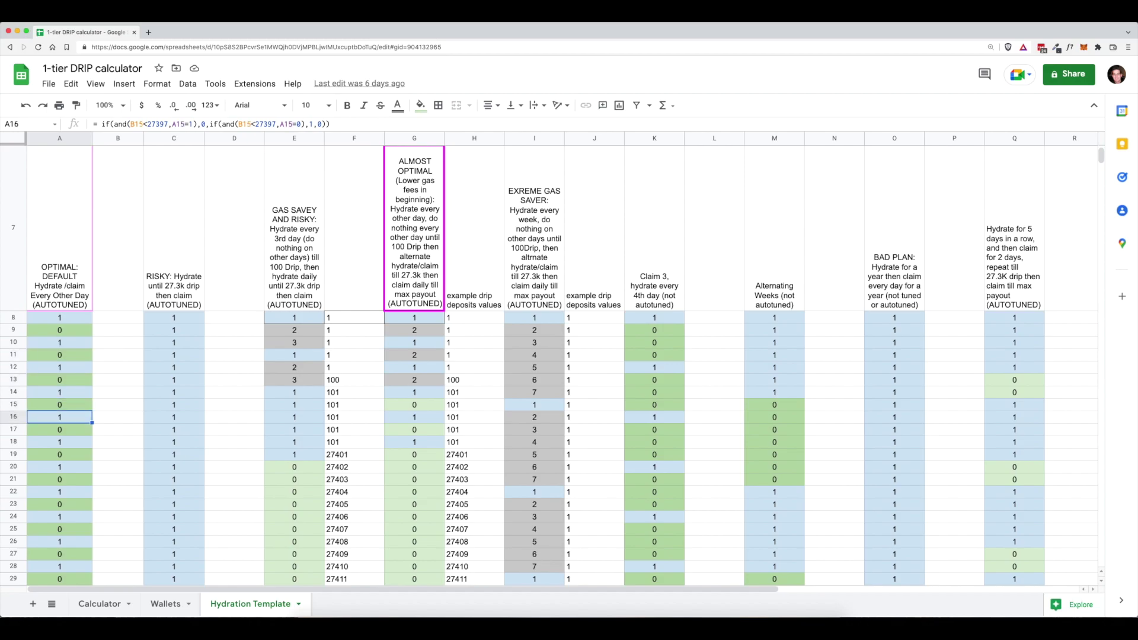
Step: Review the RISKY template's description and select the whole GAS SAVEY AND RISKY template column
click(174, 285)
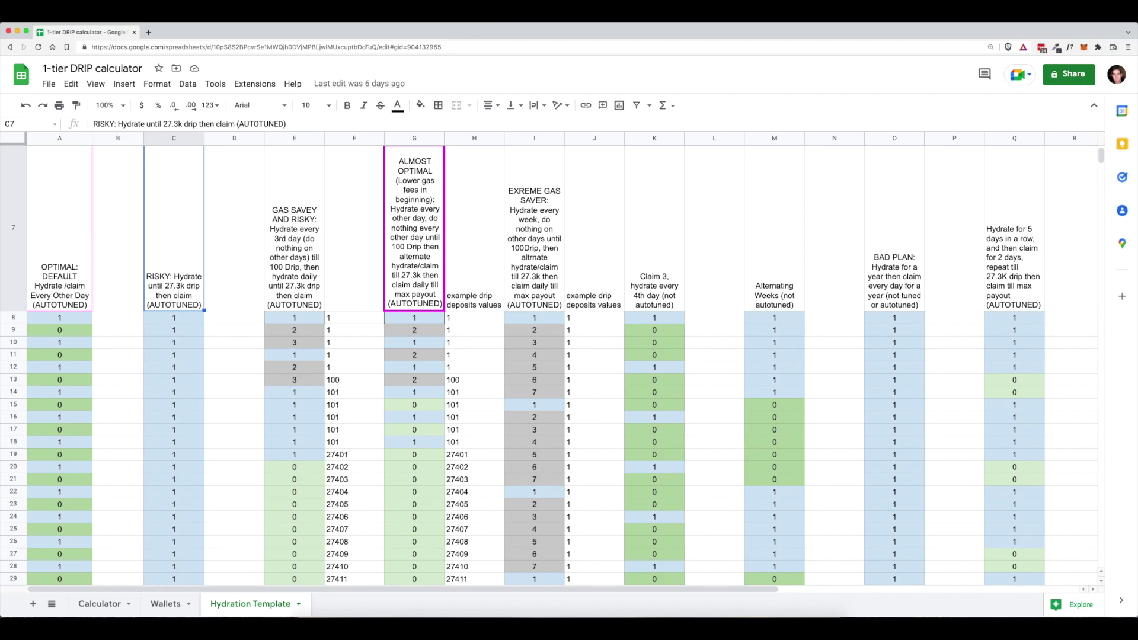
click(294, 318)
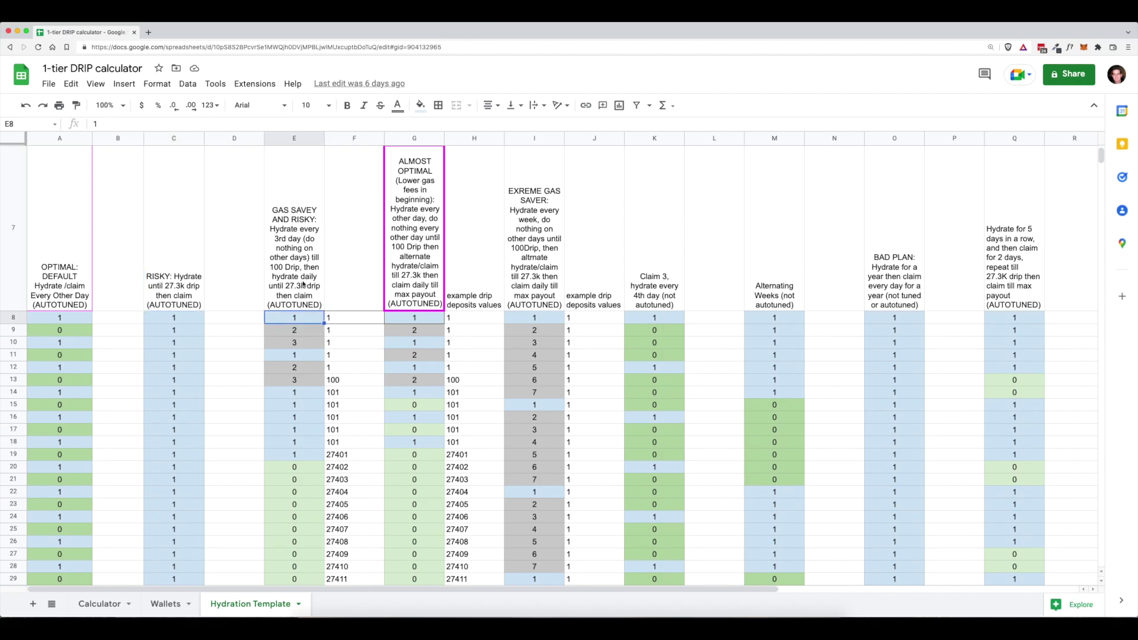
click(288, 140)
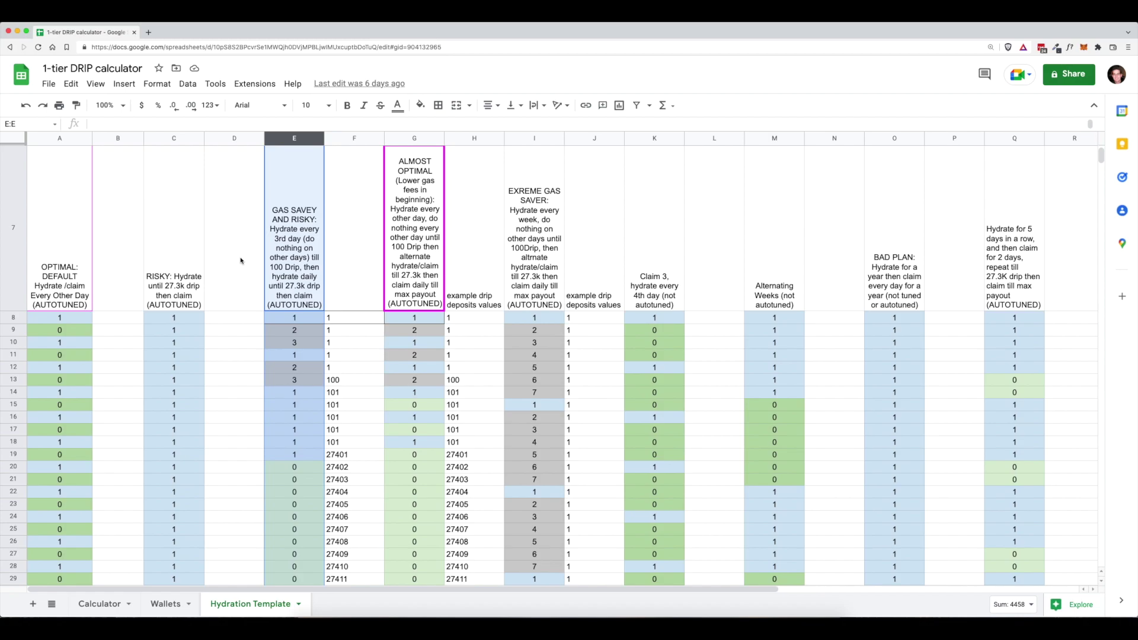
Step: Step through rows 8 to 13 of the GAS SAVEY AND RISKY template and check row 13's example deposits value
click(297, 321)
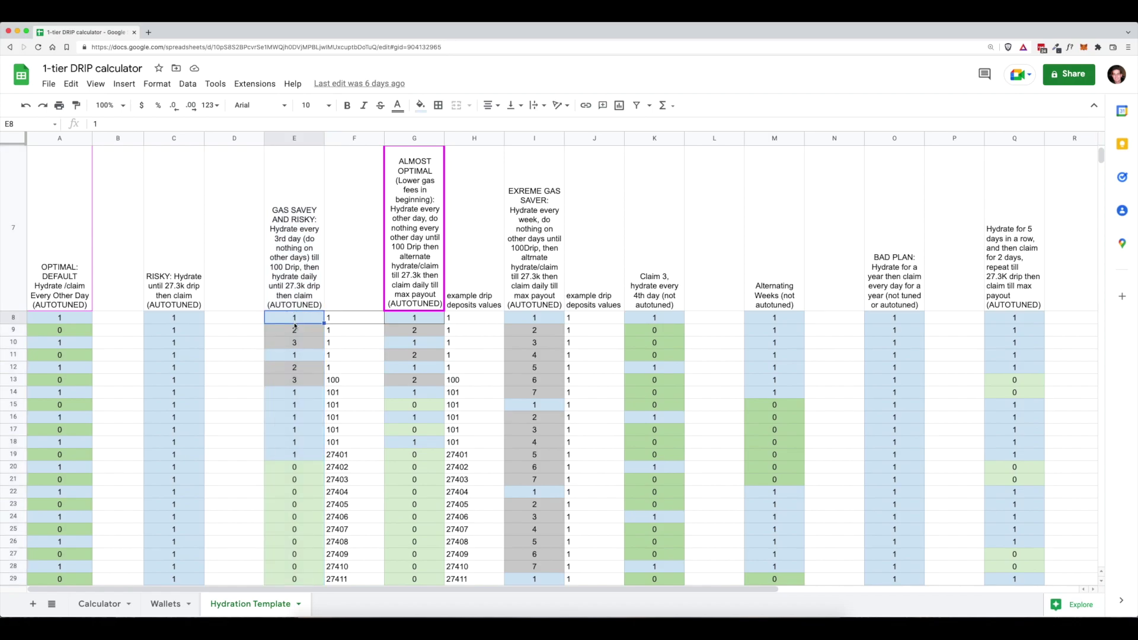
click(294, 333)
click(297, 345)
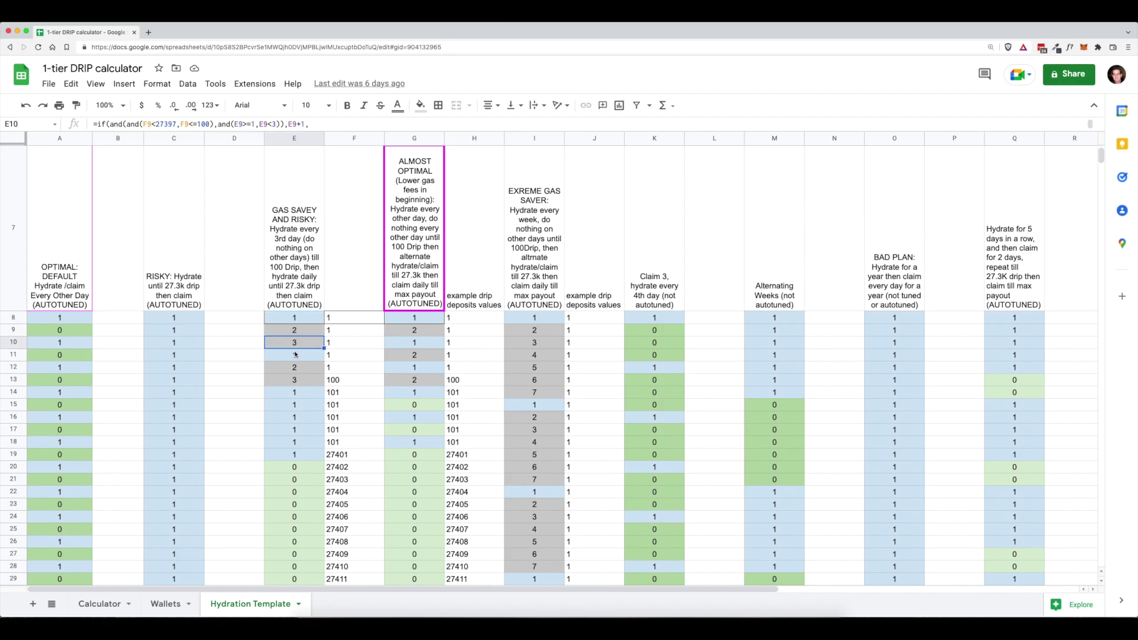
click(295, 357)
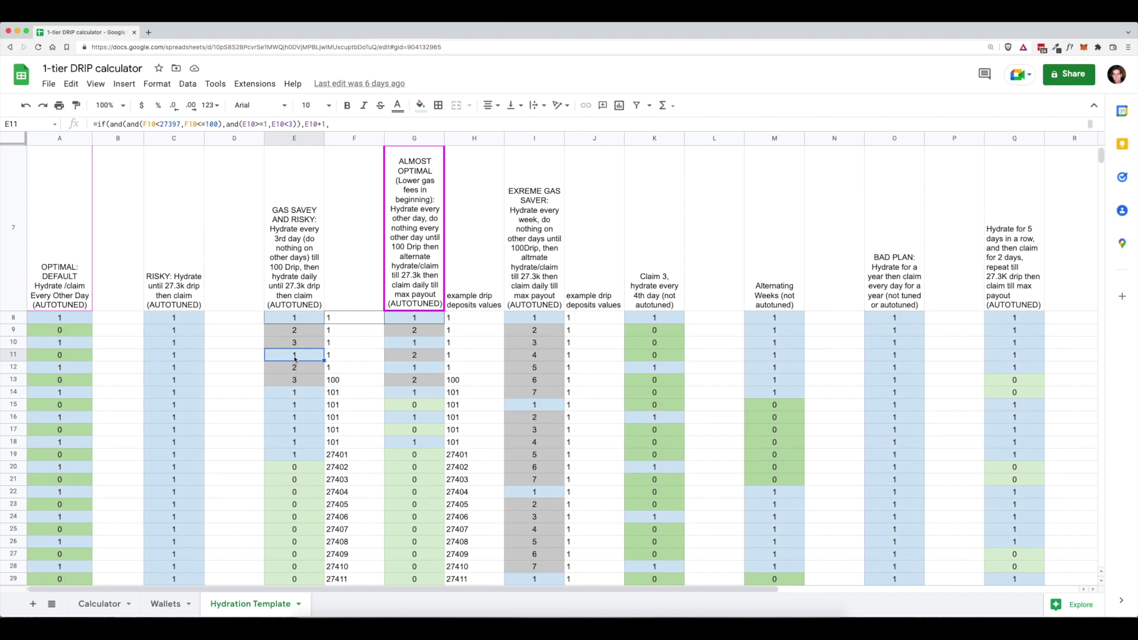
click(295, 370)
click(295, 379)
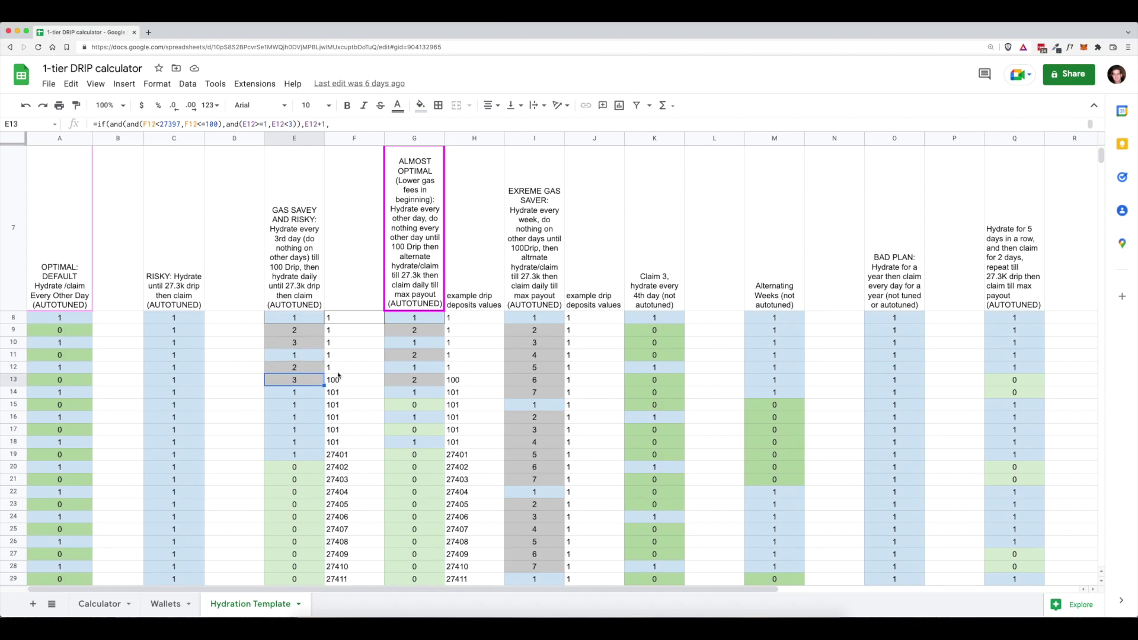
click(333, 382)
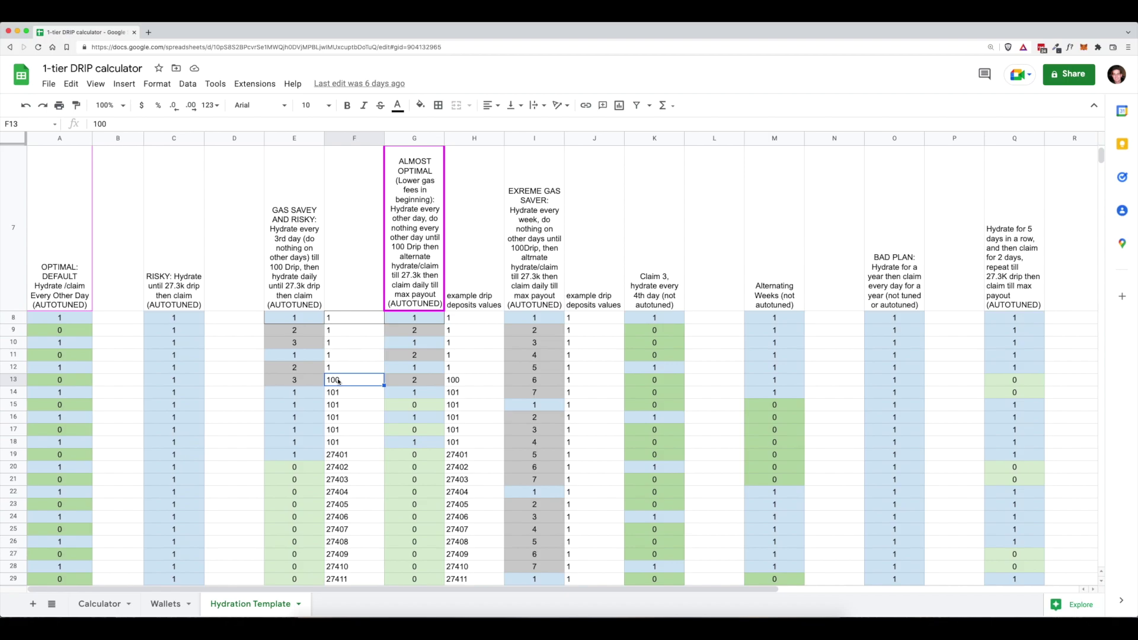
Step: Examine the GAS SAVEY AND RISKY template from row 14, the example deposit in row 19, and the daily actions in rows 20 to 25
click(308, 395)
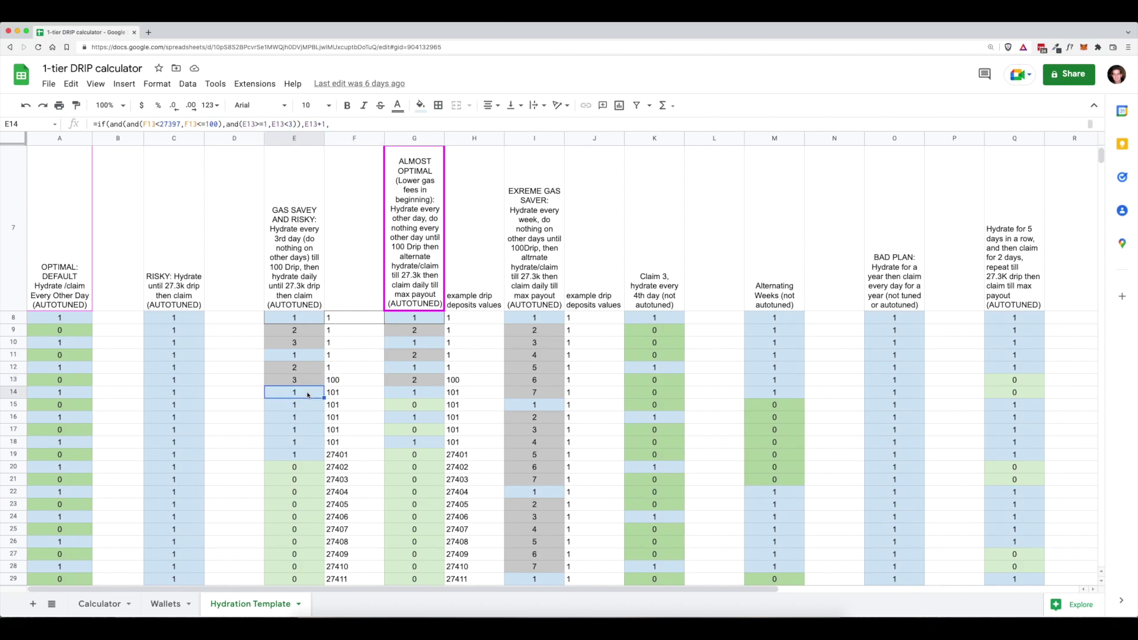
click(333, 456)
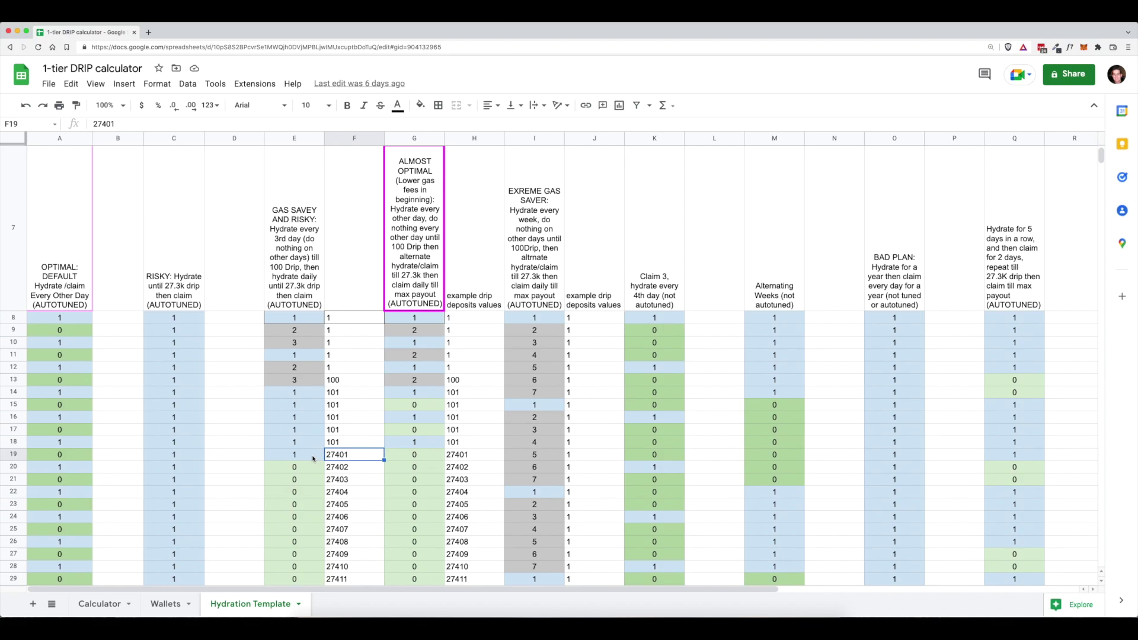
click(299, 466)
click(299, 480)
click(300, 492)
click(302, 504)
click(303, 516)
click(302, 529)
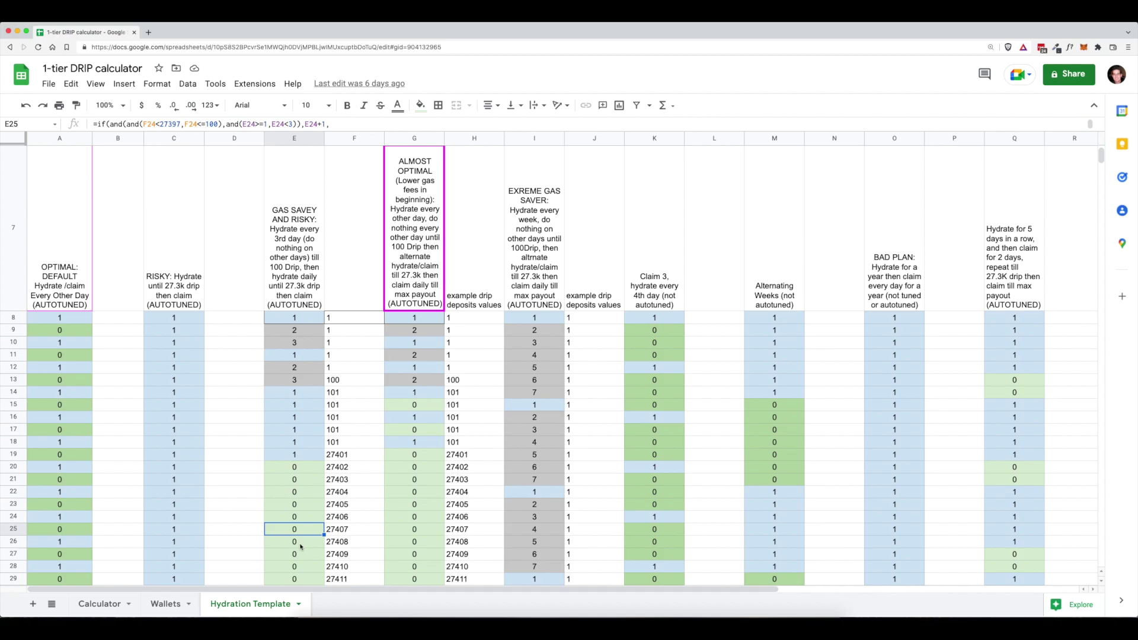
Step: Review the ALMOST OPTIMAL template's first row, row 13's example deposit, and the actions in rows 14 and 15
click(417, 320)
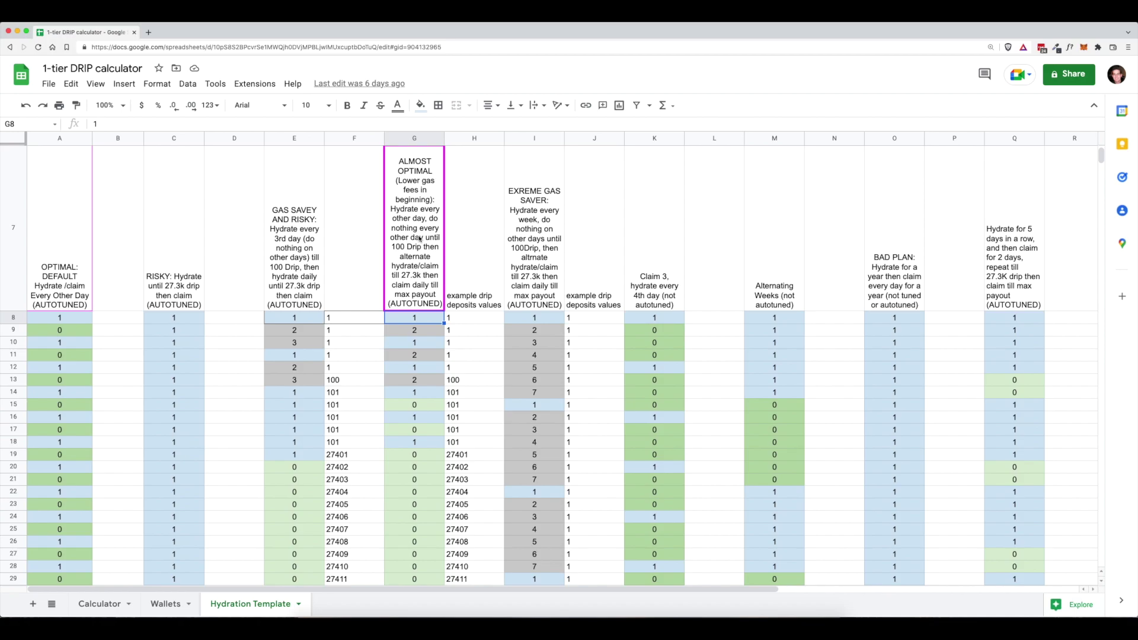
click(458, 383)
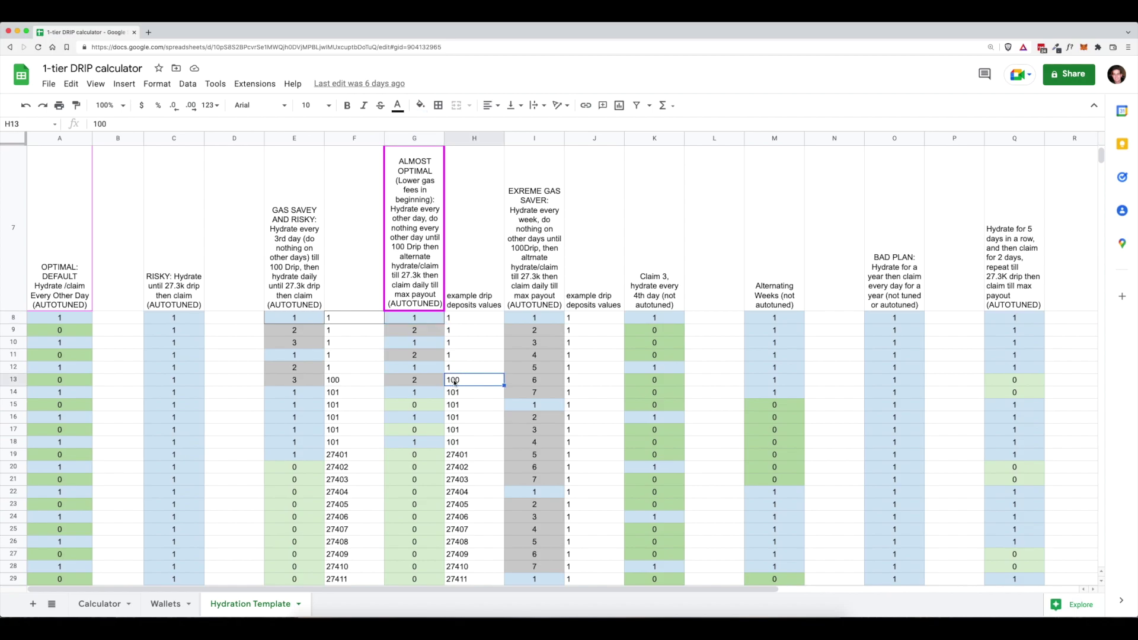
click(426, 392)
click(427, 406)
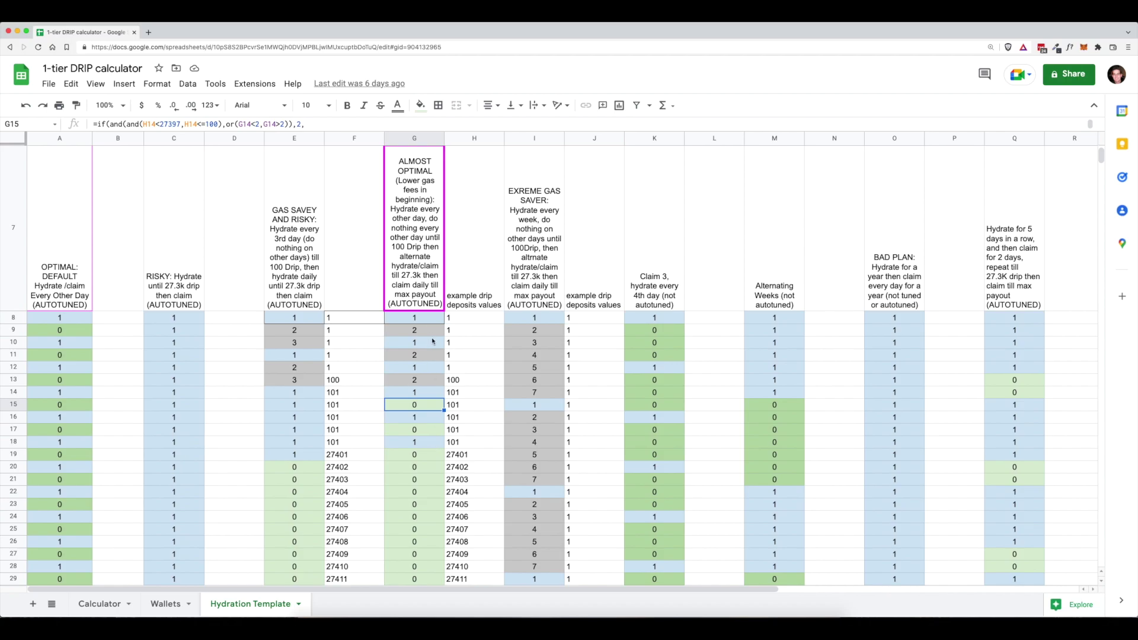
Step: Step down the ALMOST OPTIMAL template from row 8 to row 13 and check the adjacent example deposit
click(415, 320)
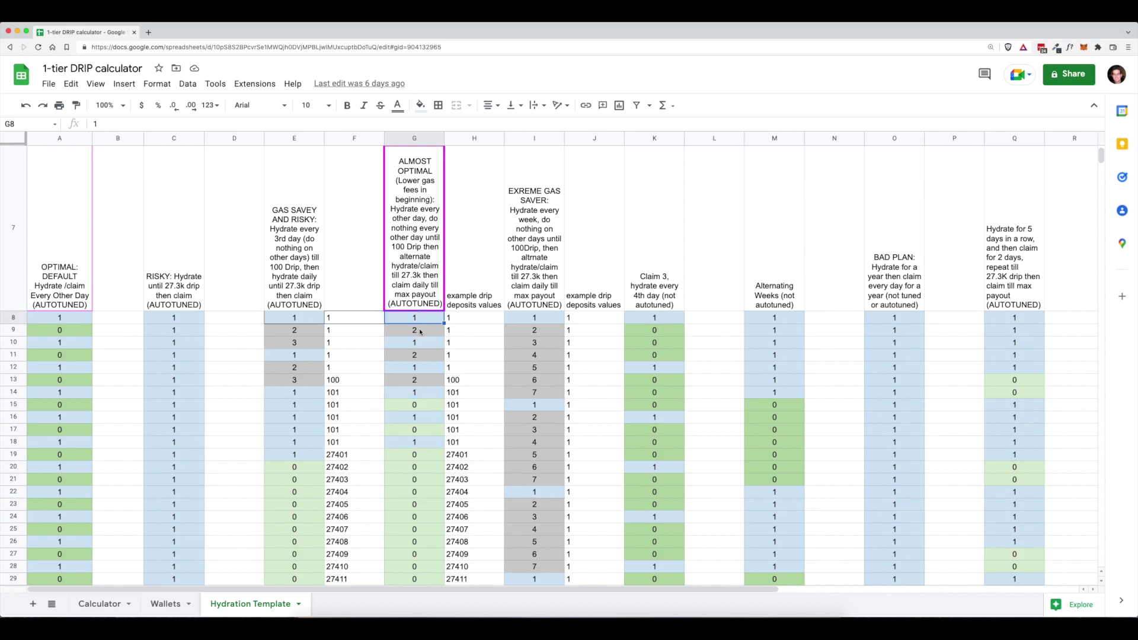
click(420, 332)
click(415, 341)
click(426, 357)
click(424, 371)
click(439, 380)
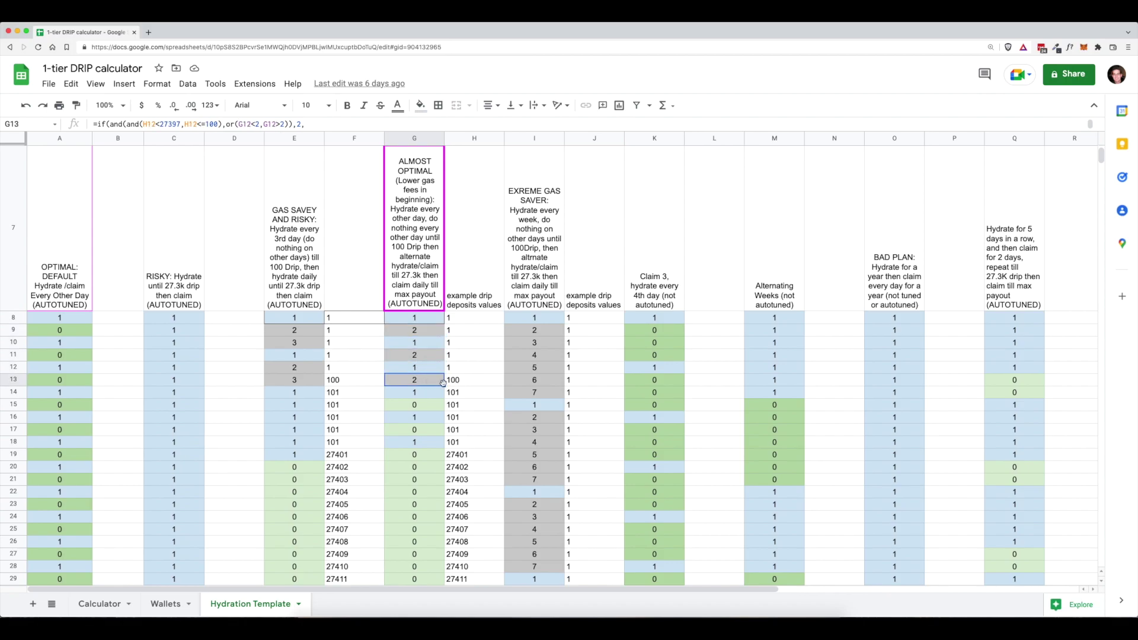
click(454, 383)
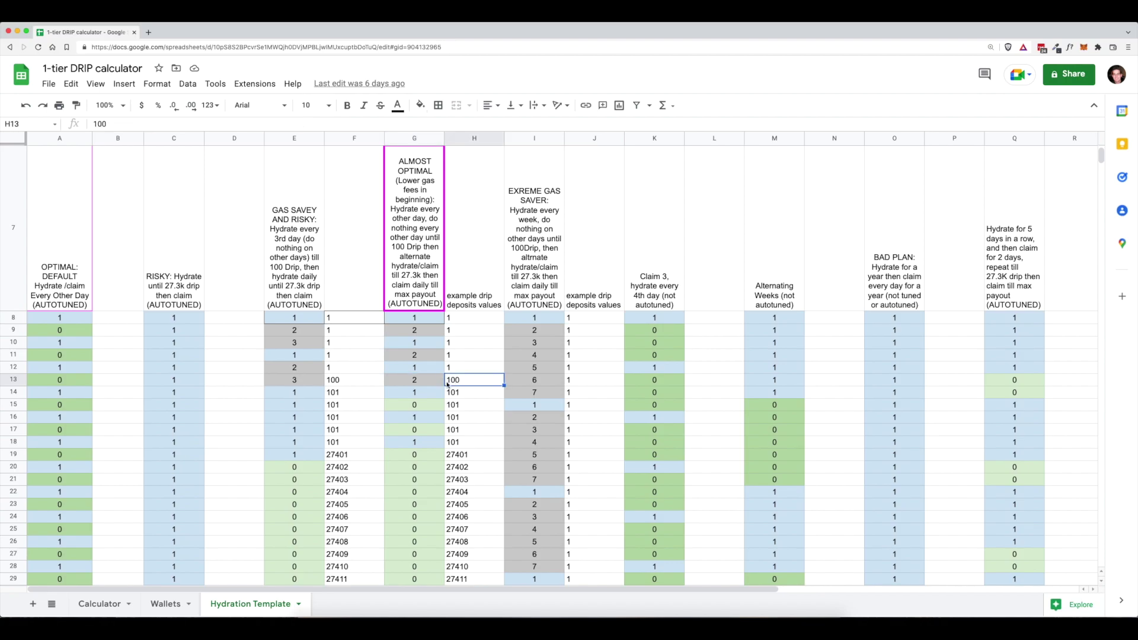
Step: Check the ALMOST OPTIMAL template's example deposit in row 18, its actions in rows 14 and 15, and those from row 19 to 23
click(454, 446)
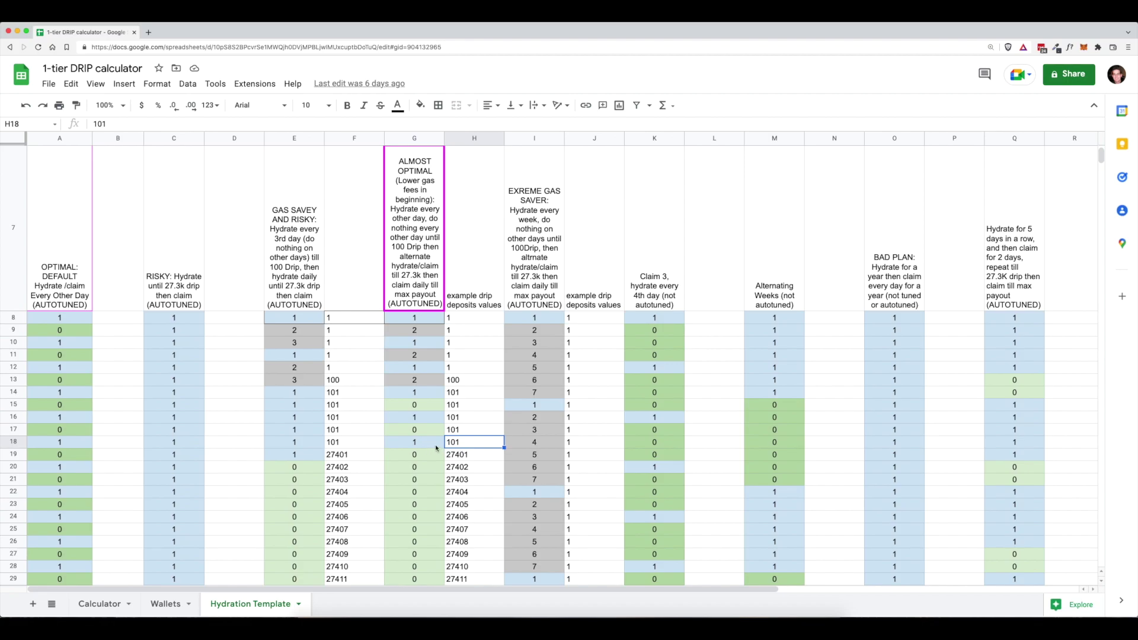
click(424, 395)
click(425, 404)
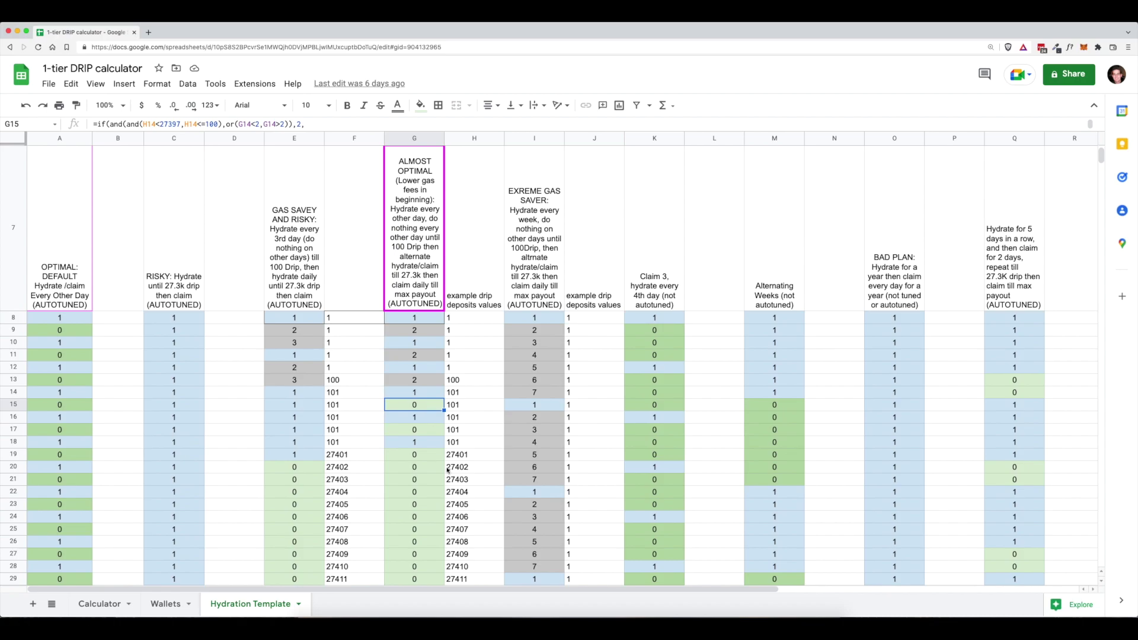
click(441, 457)
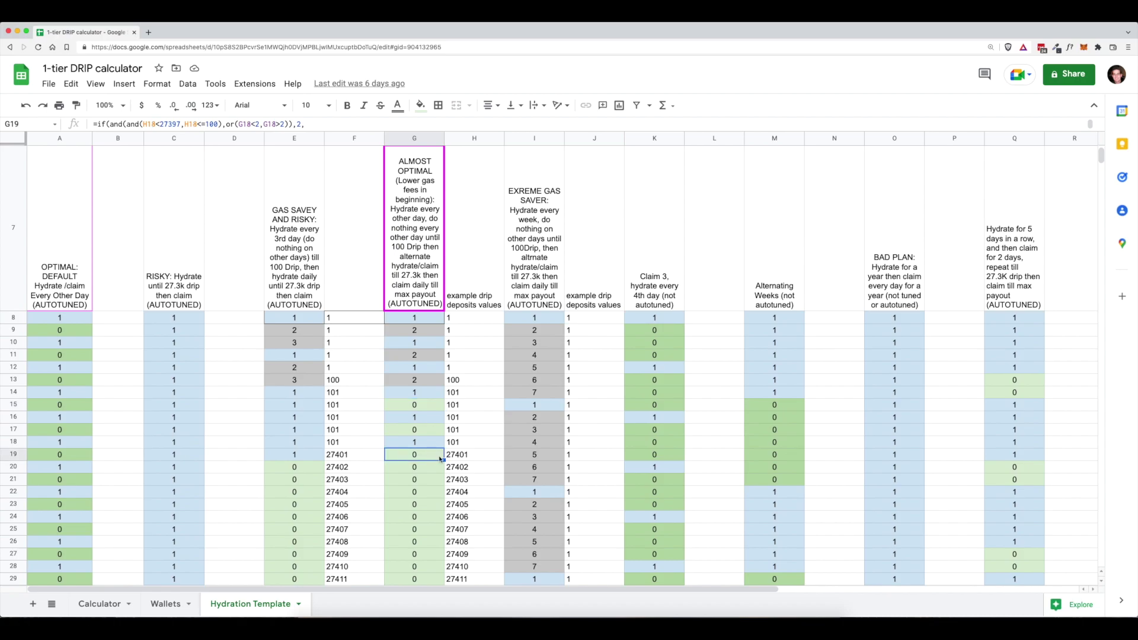
click(431, 480)
click(433, 505)
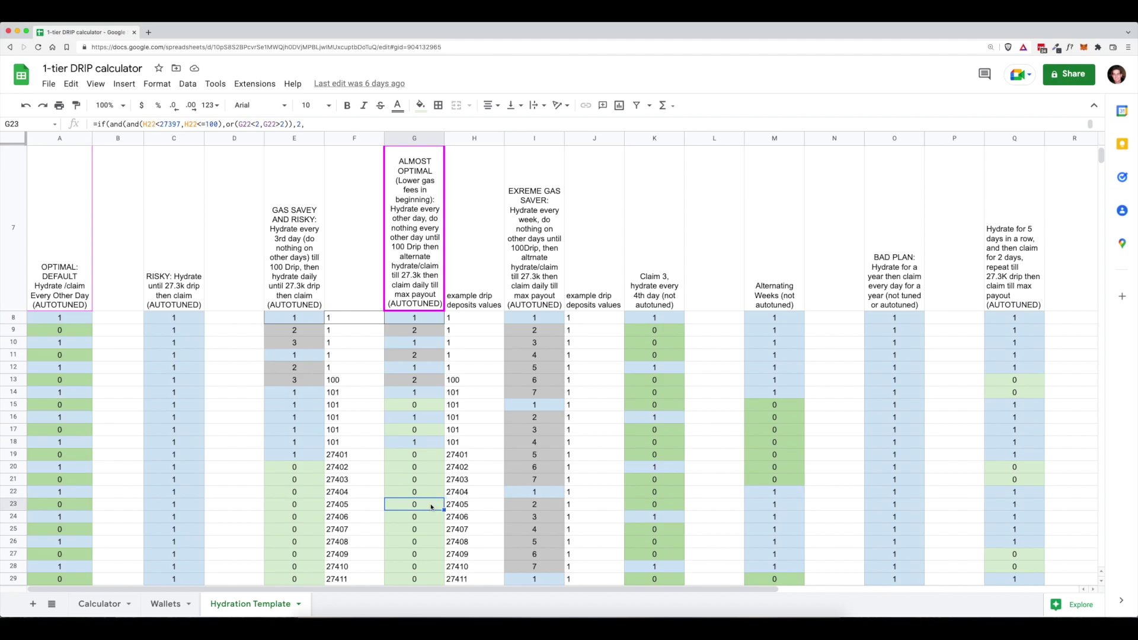
Step: Step down the EXREME GAS SAVER template from row 8 to row 15, and view its rows where example deposits pass 100
click(548, 323)
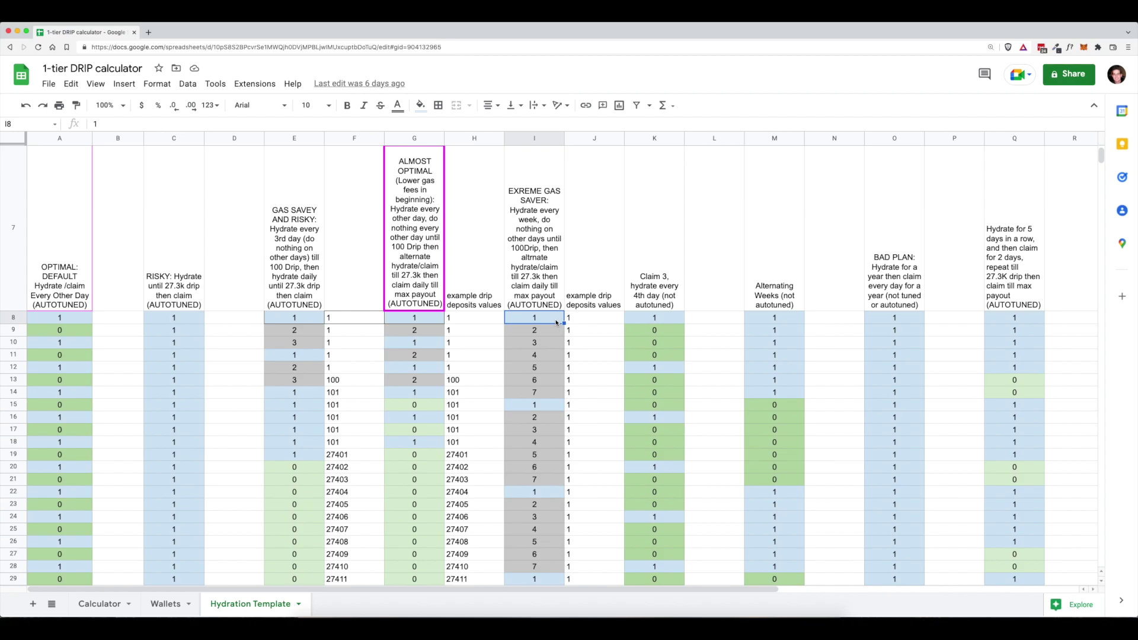
key(Down)
key(Down)
key(Down)
key(Down)
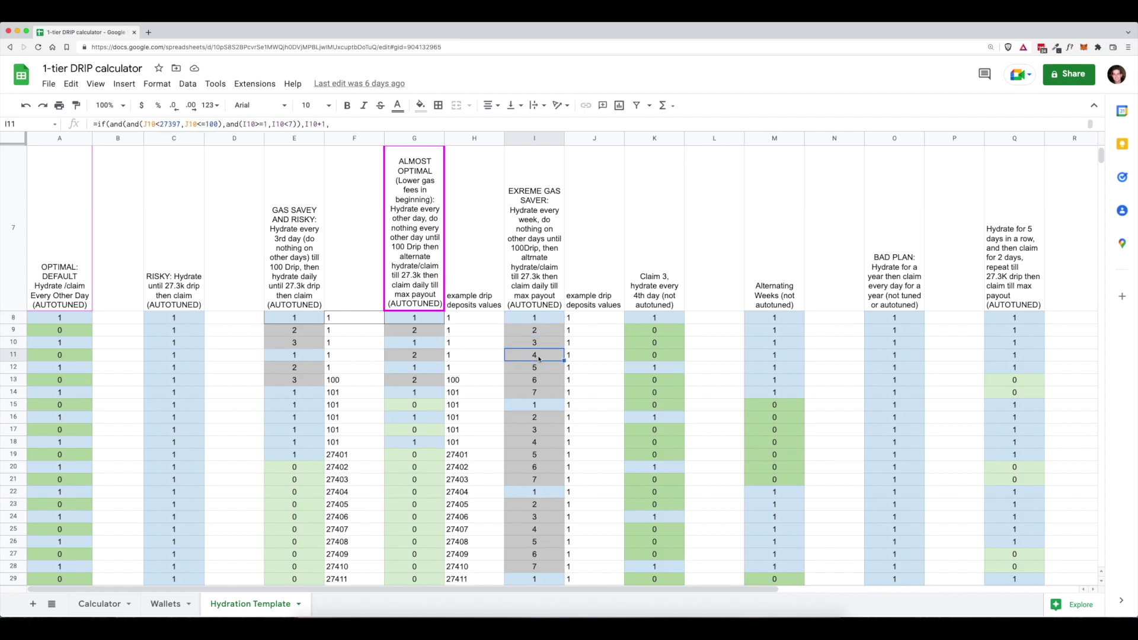
key(Down)
key(Down)
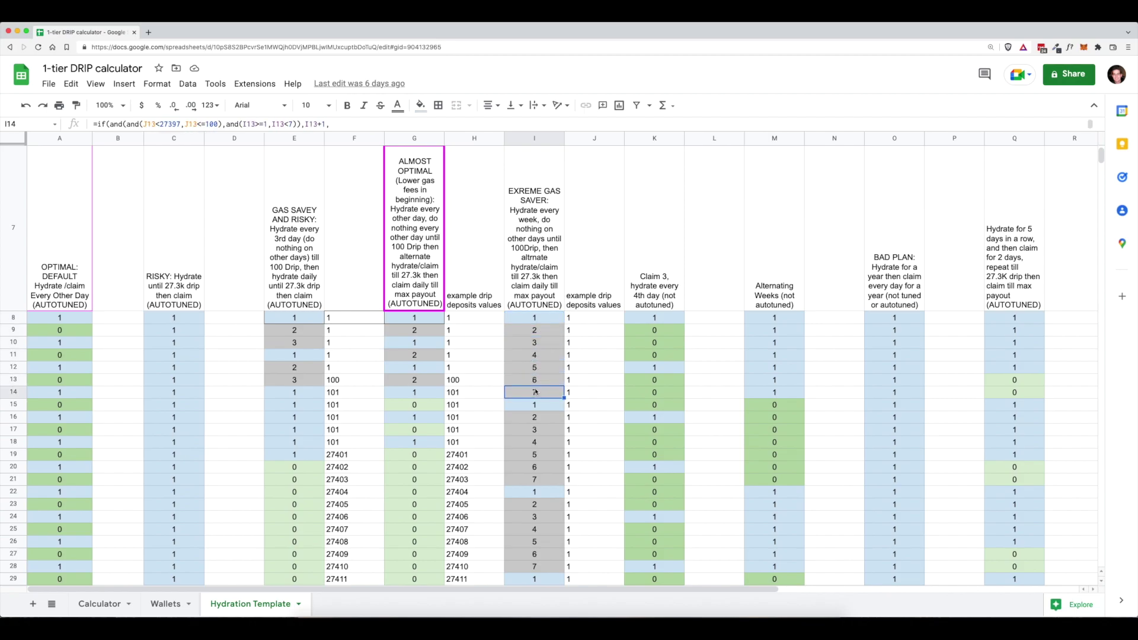
key(Down)
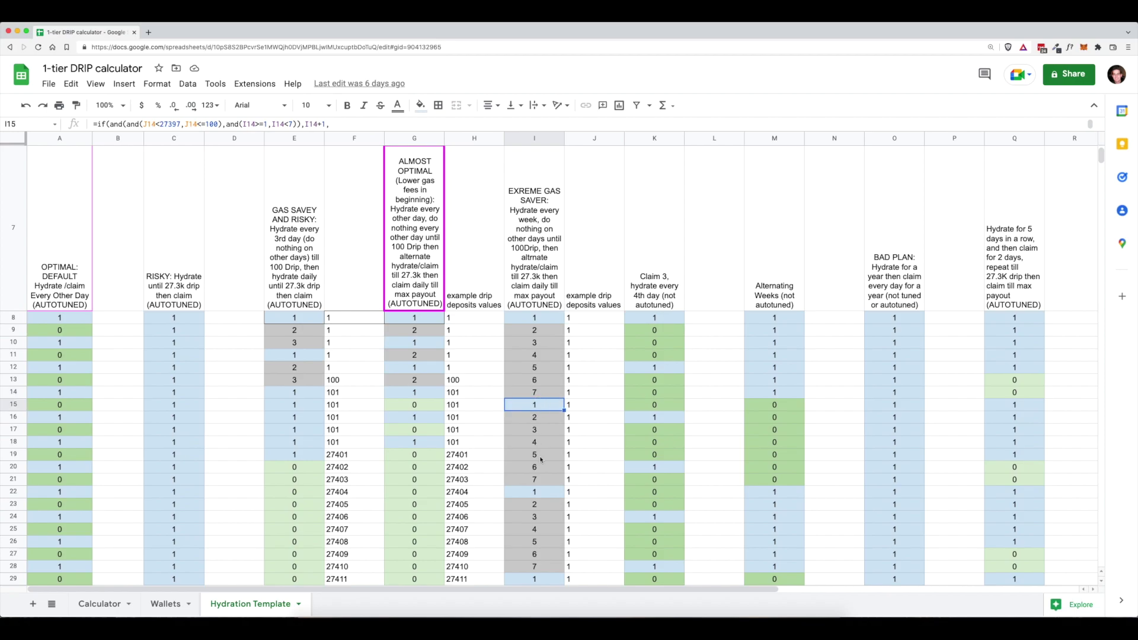
scroll(540, 459, down, 5)
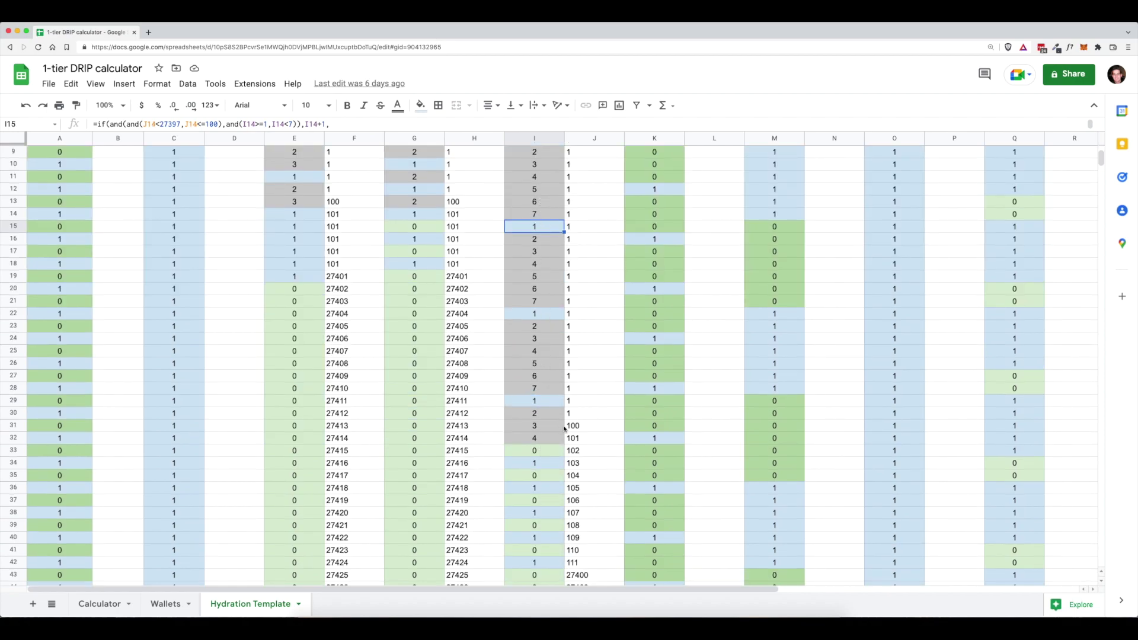
Step: Check the EXREME GAS SAVER template's example deposits in rows 31 and 32 and its actions from row 33 to 36
click(581, 430)
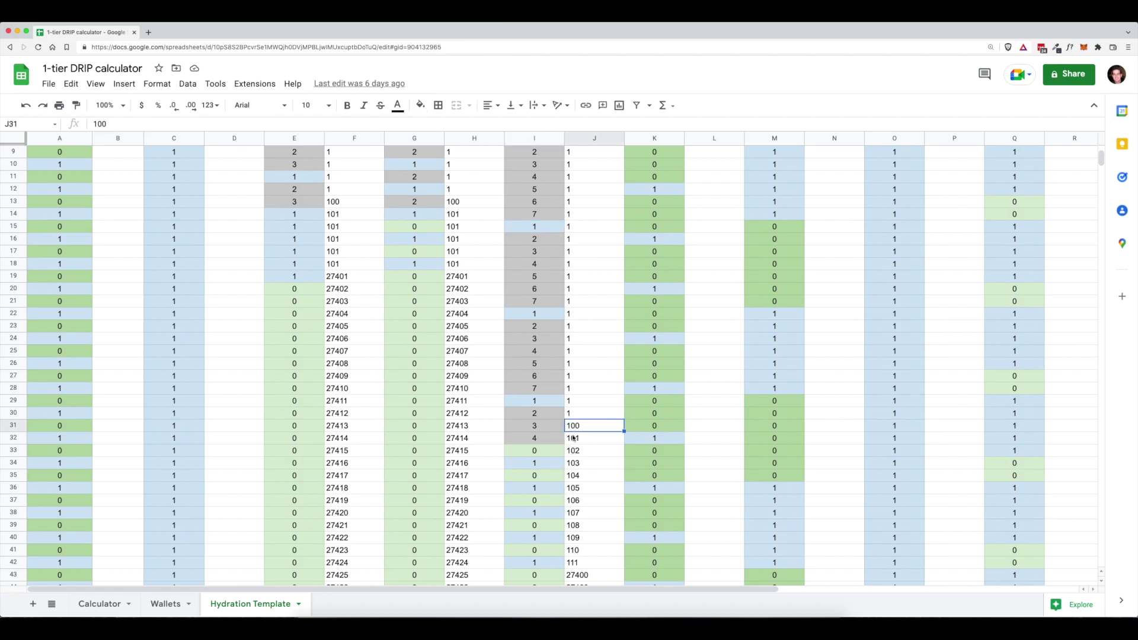
click(570, 442)
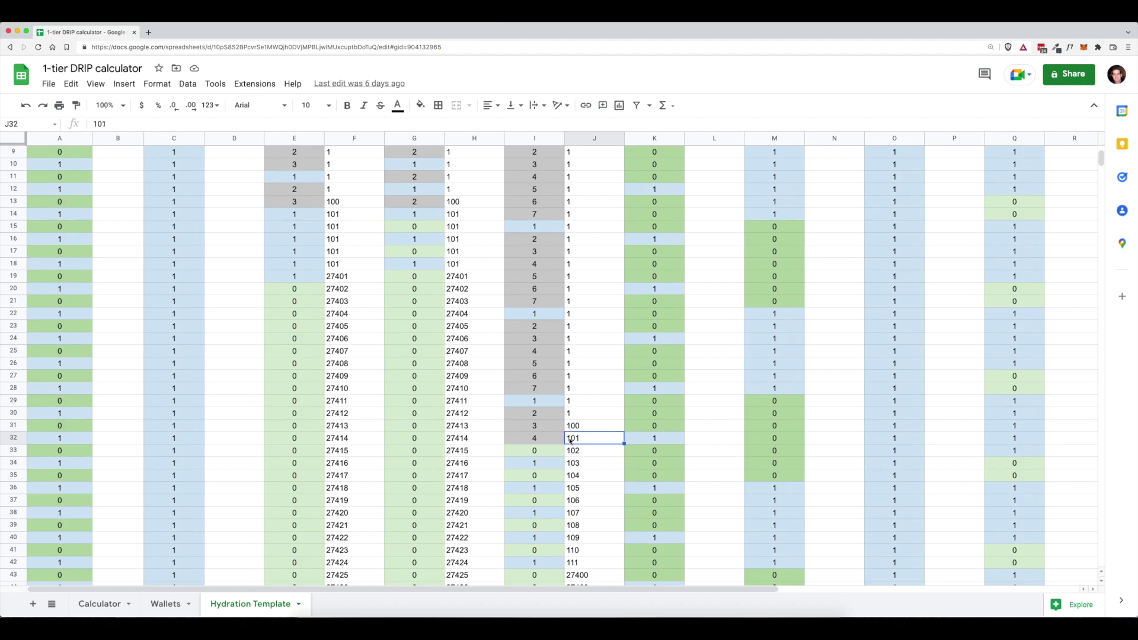
scroll(570, 440, down, 3)
scroll(571, 440, down, 2)
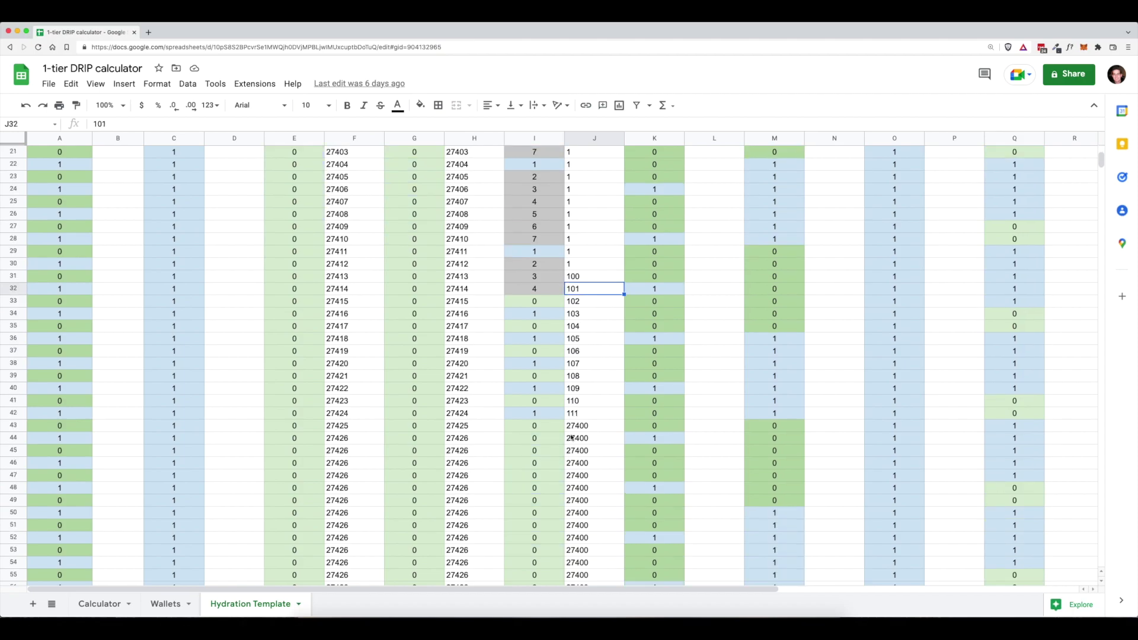
click(540, 302)
click(541, 314)
click(550, 330)
click(548, 341)
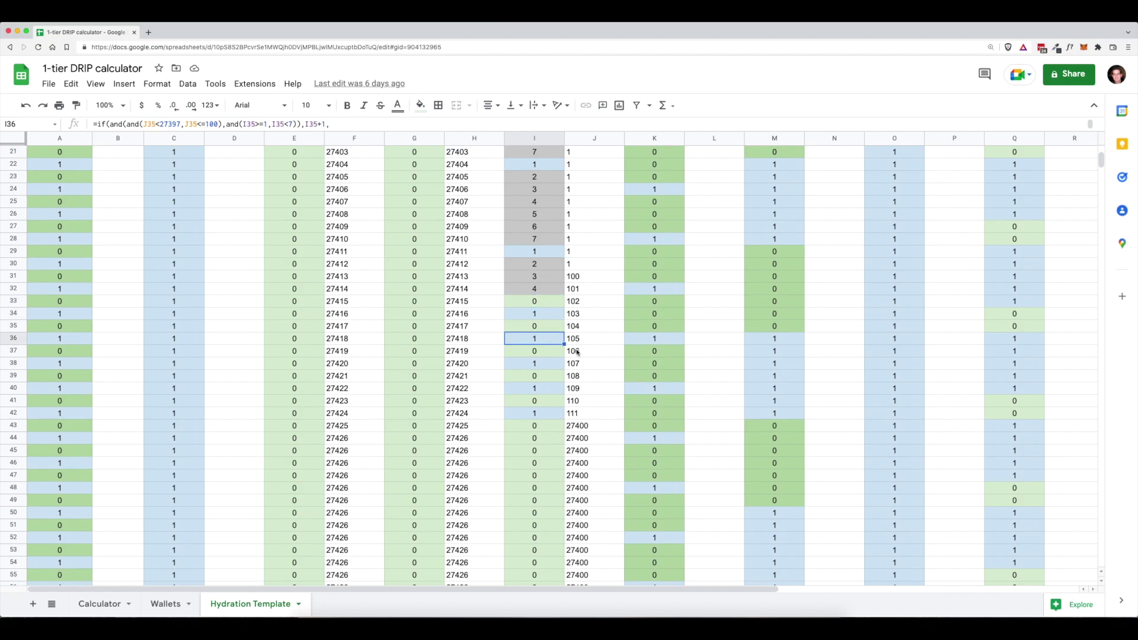
Step: Check the EXREME GAS SAVER template's example deposit in row 42 and its actions in rows 43 and 45
click(574, 417)
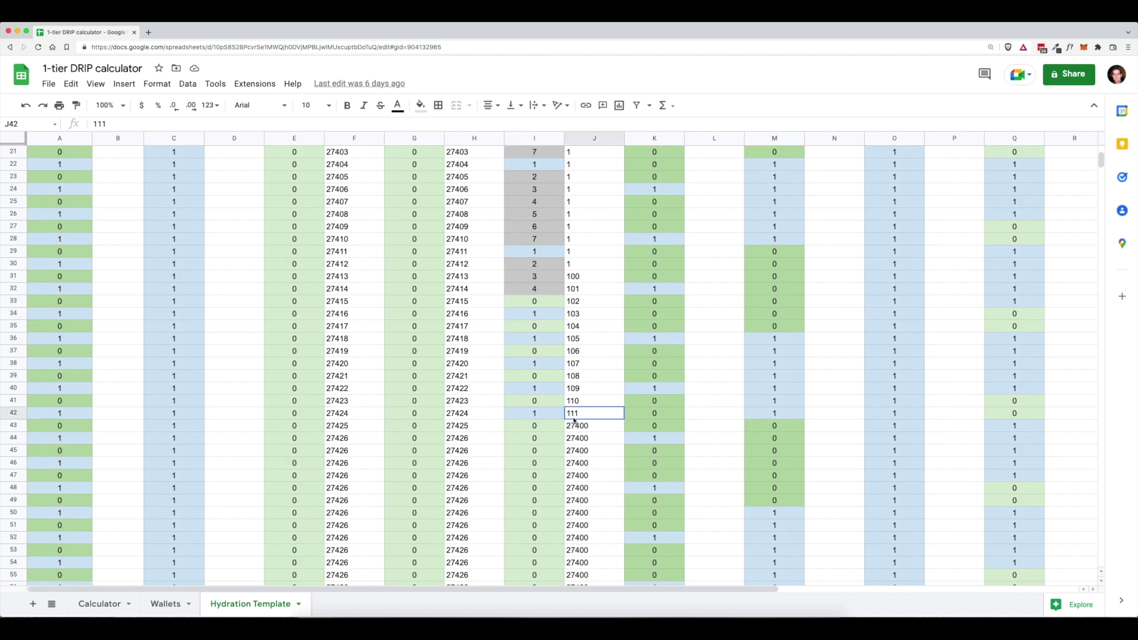
click(547, 426)
click(536, 453)
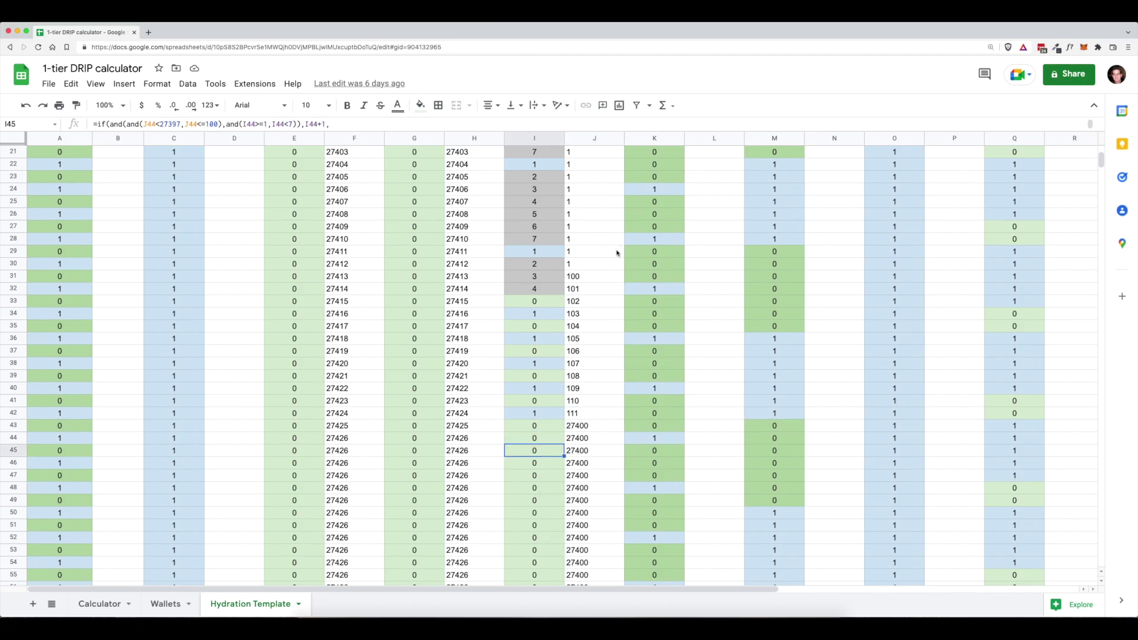
Step: Step down template 6, which claims 3 and hydrates every 4th day, from row 8 to row 11
scroll(619, 252, up, 8)
scroll(674, 357, down, 5)
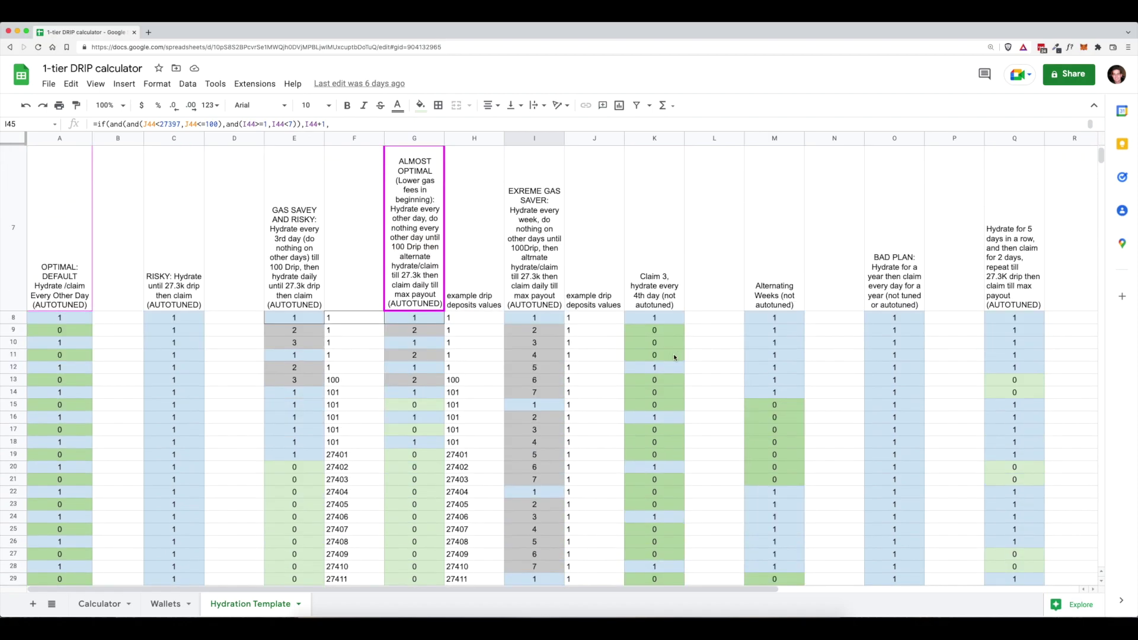
scroll(672, 353, up, 3)
click(655, 319)
click(668, 330)
click(662, 343)
click(661, 355)
Step: Step through template 6 again from row 8 to row 12 to follow one full hydrate/claim cycle
click(652, 319)
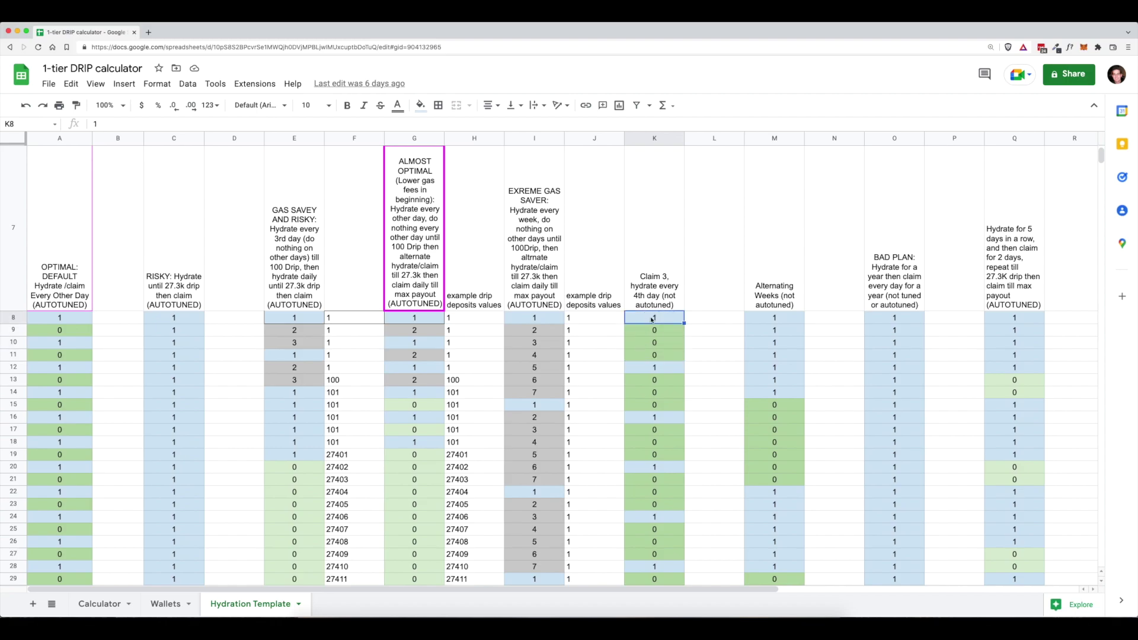
click(654, 330)
click(658, 343)
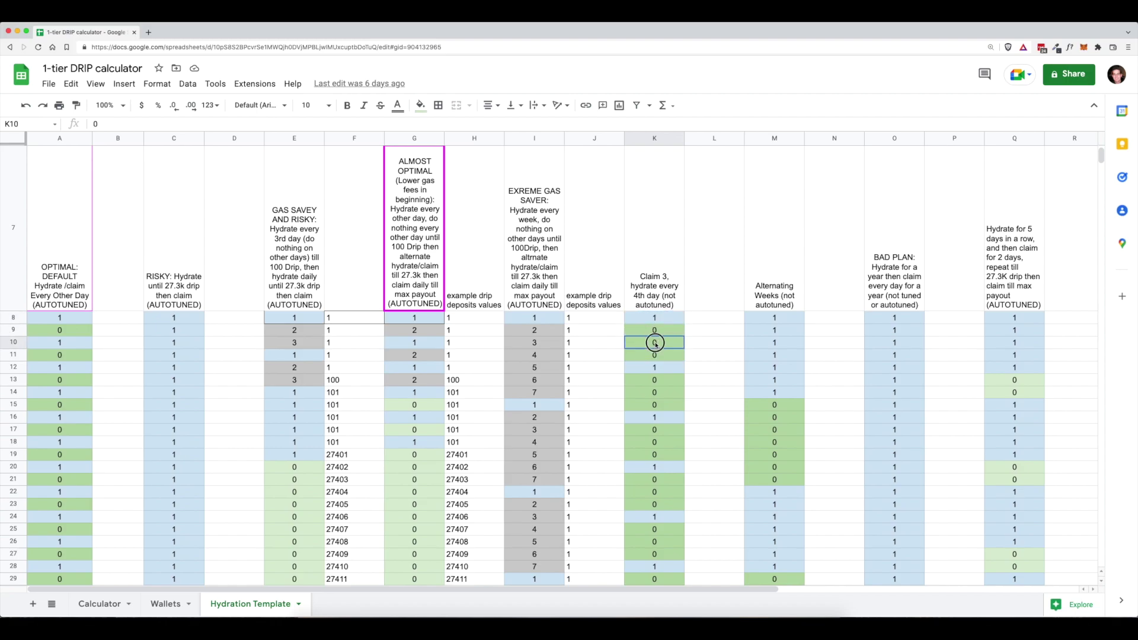
click(661, 355)
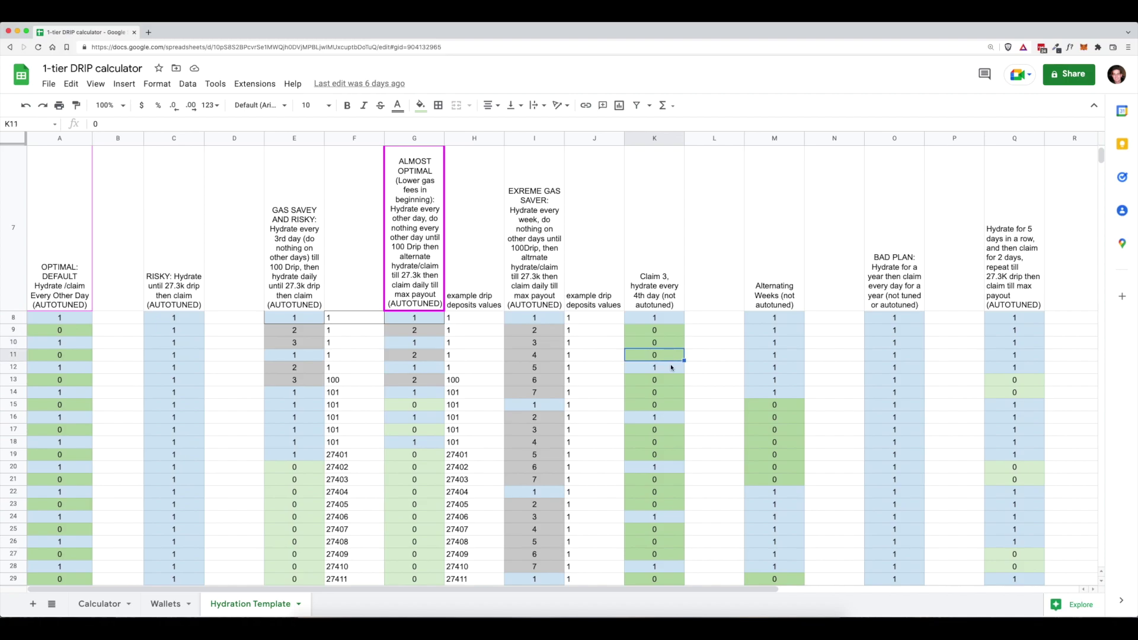
click(658, 370)
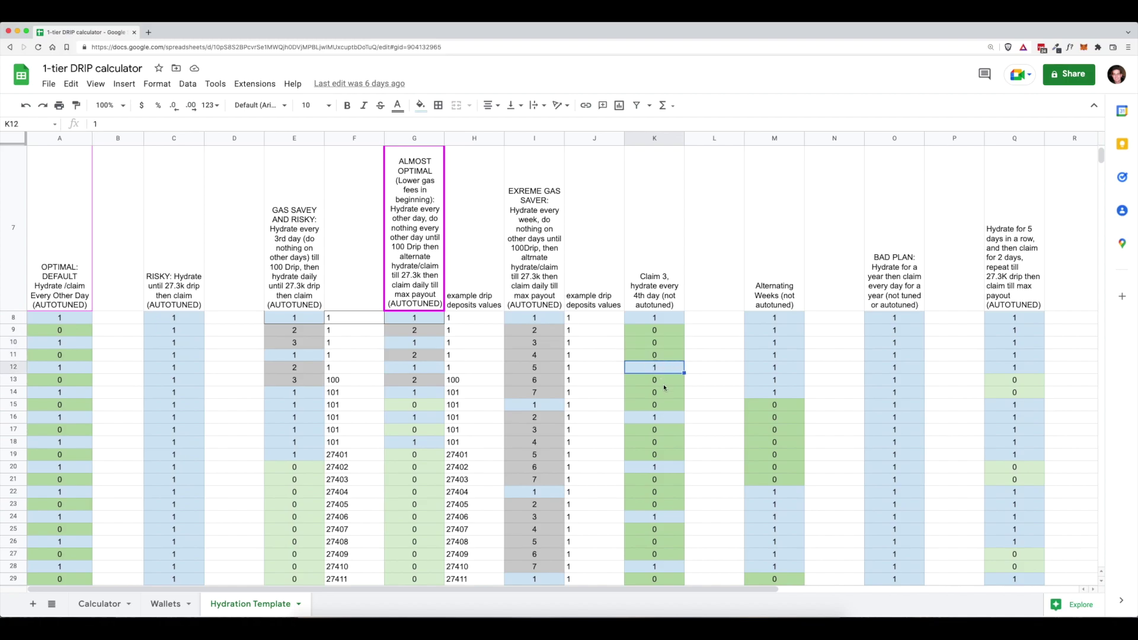
Step: Review the remaining rows of template 6, its whole column, and its first two actions in rows 8 and 9
scroll(662, 385, down, 15)
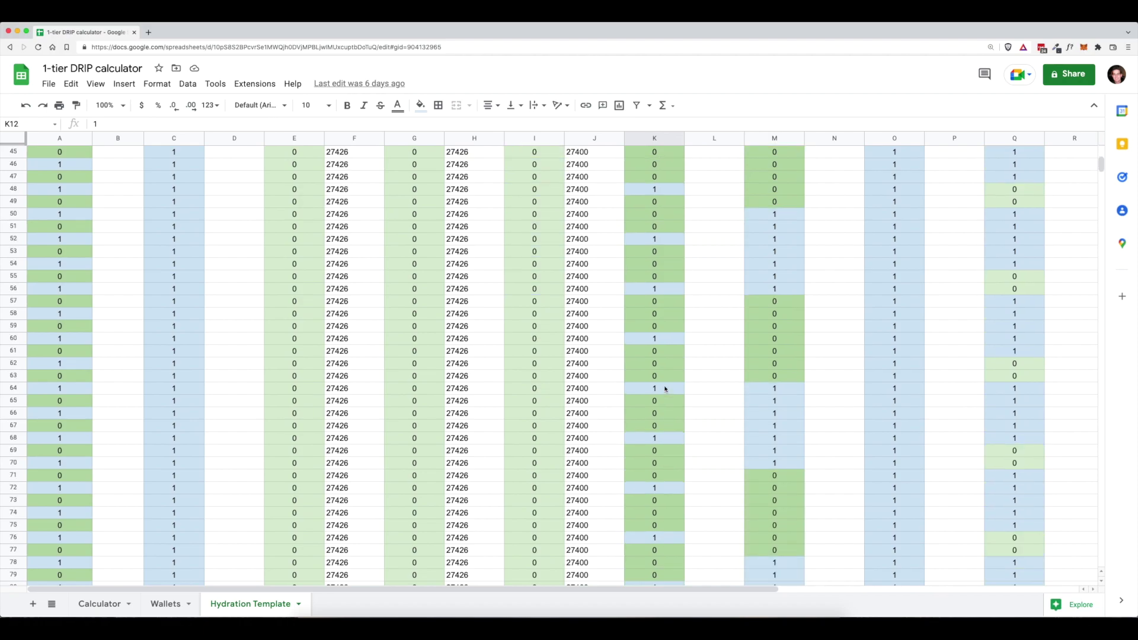
scroll(665, 388, down, 16)
scroll(665, 388, up, 20)
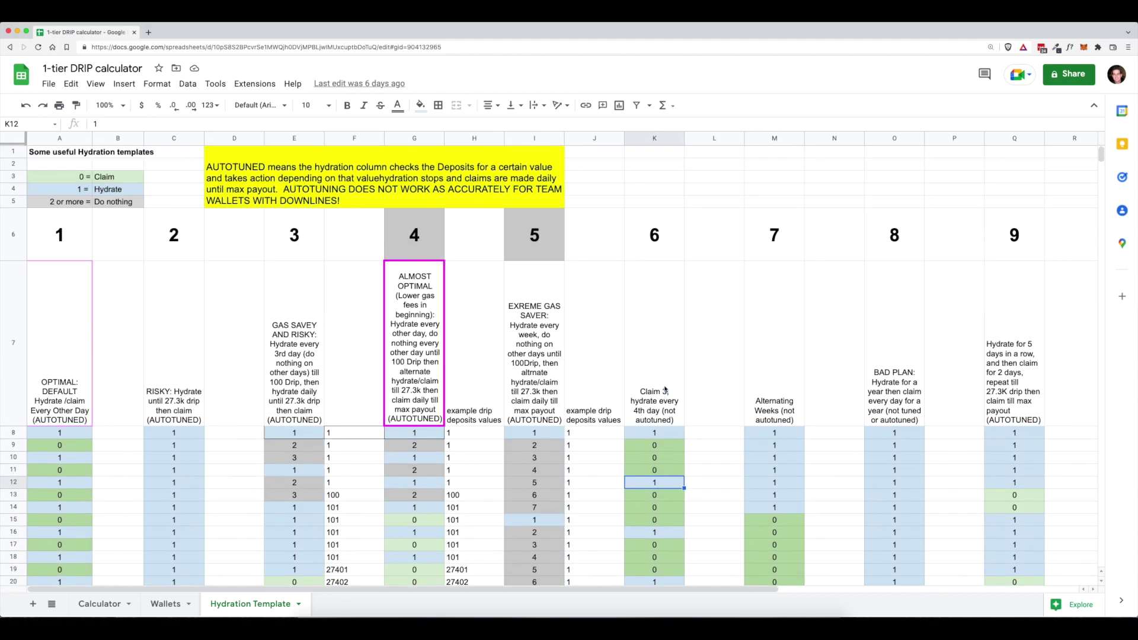
scroll(665, 389, down, 2)
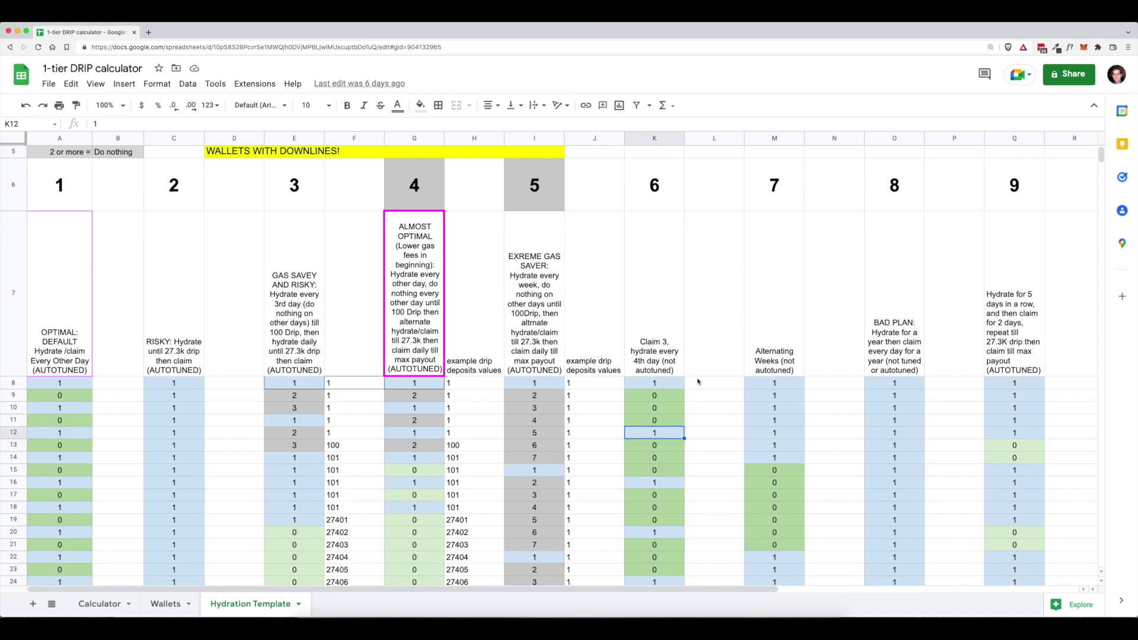
click(659, 384)
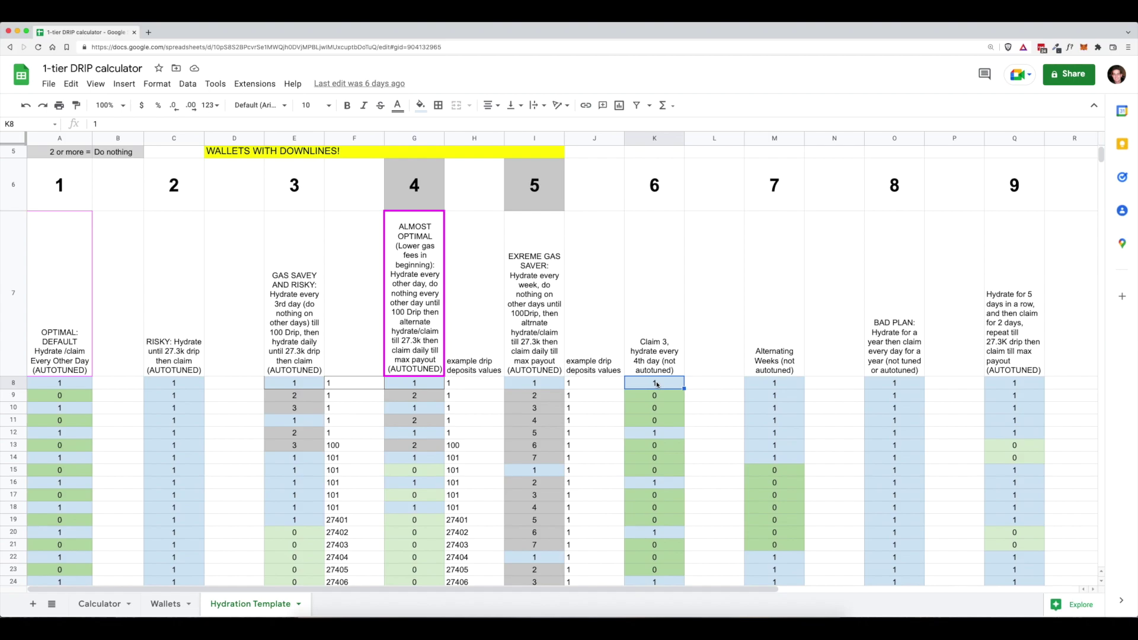
click(651, 138)
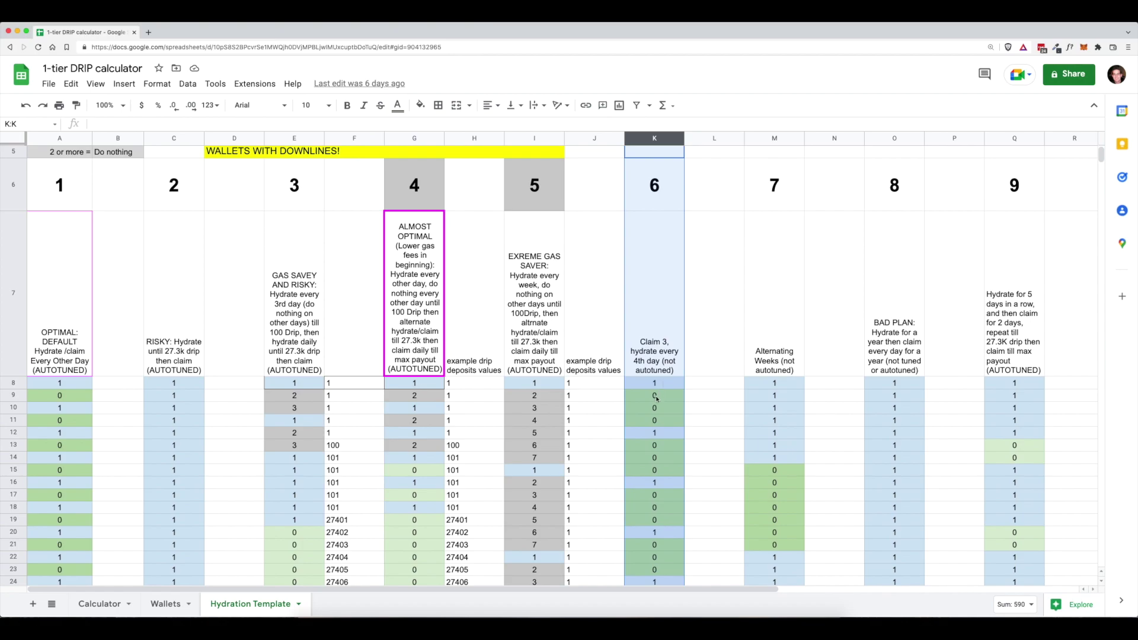
click(656, 398)
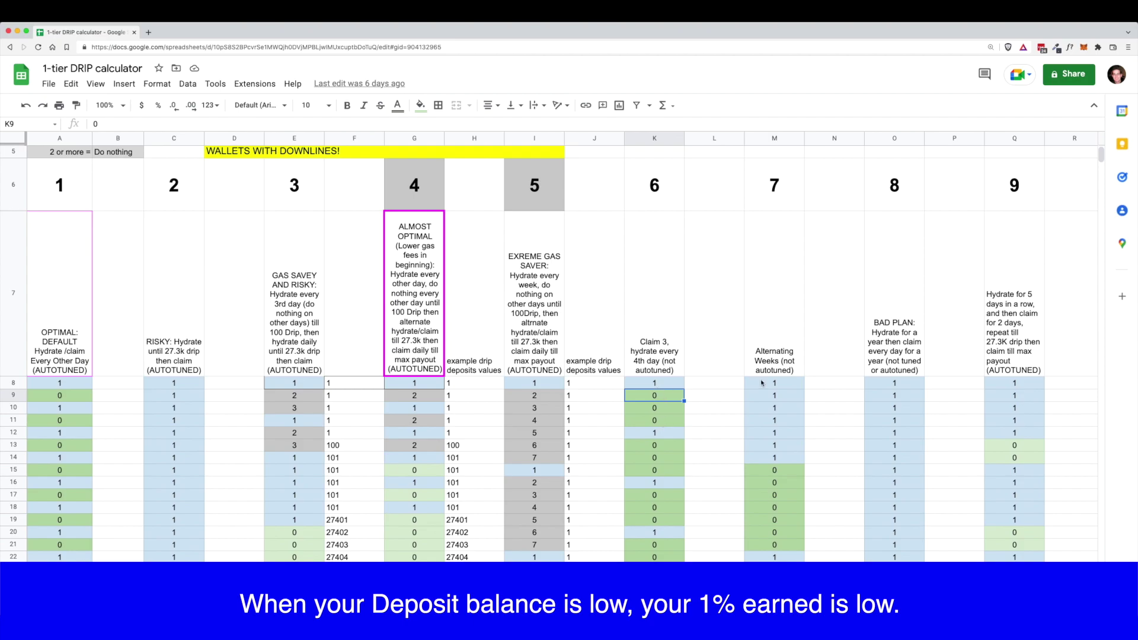
Step: Examine the Alternating Weeks template's whole column and its actions in rows 8, 14, 15, 22 and 29
drag(661, 587, 894, 581)
click(474, 384)
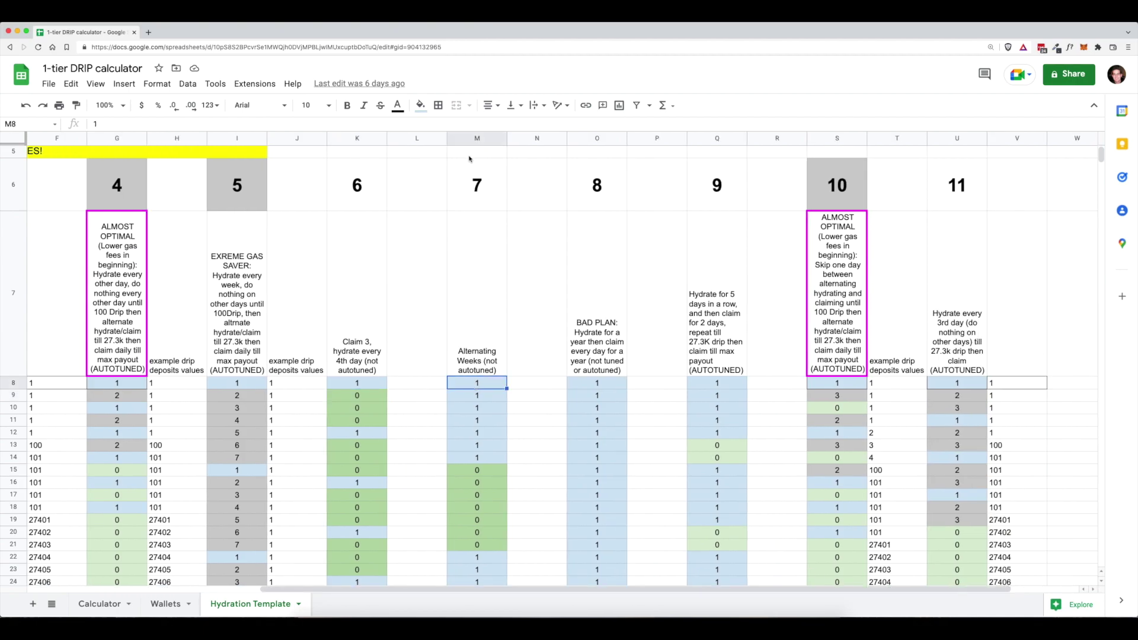
click(474, 138)
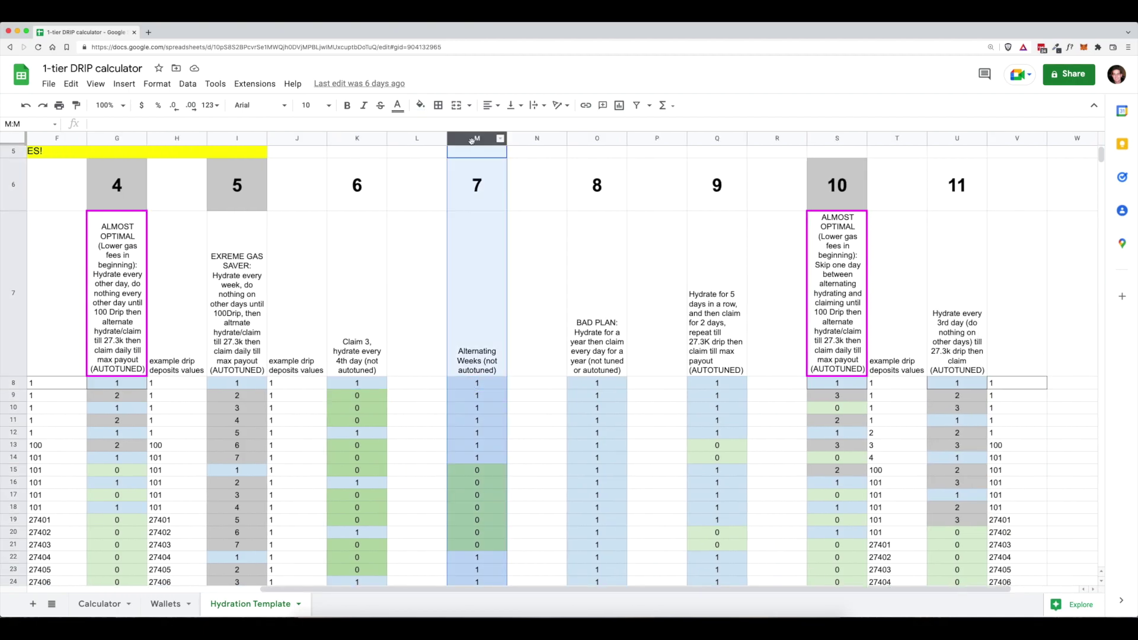
click(487, 387)
click(487, 461)
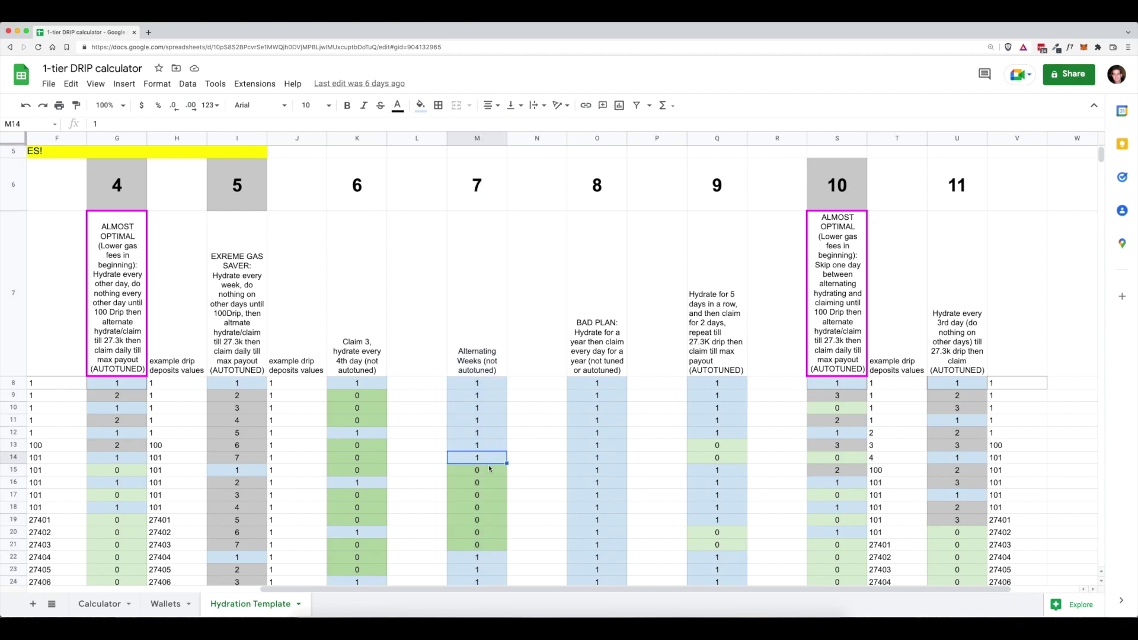
scroll(489, 472, down, 4)
click(482, 240)
click(484, 331)
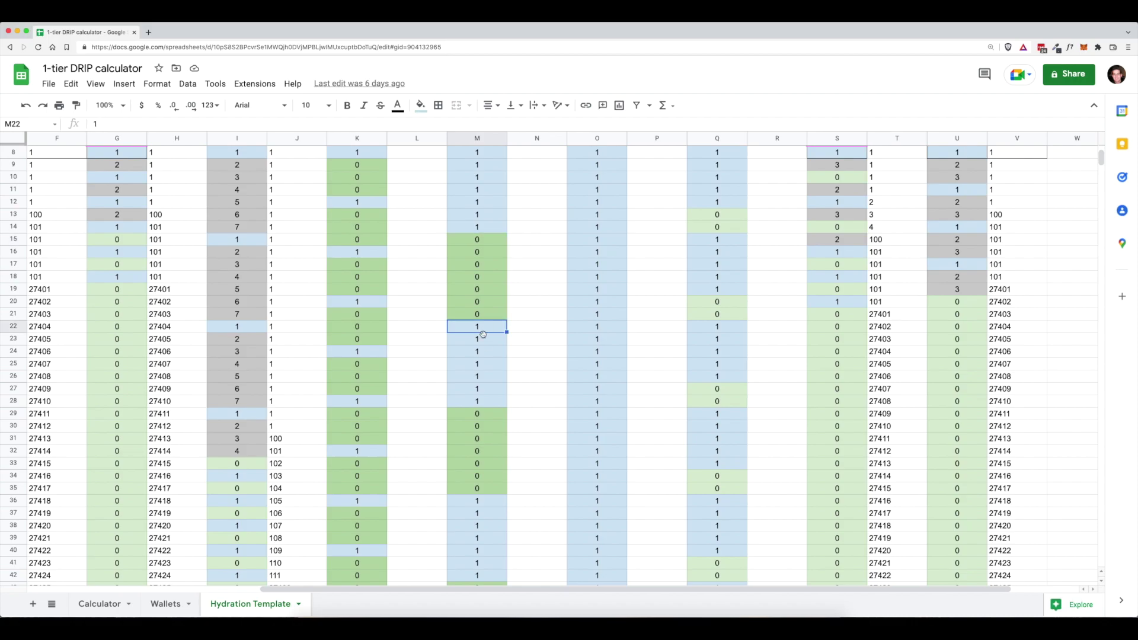
click(484, 415)
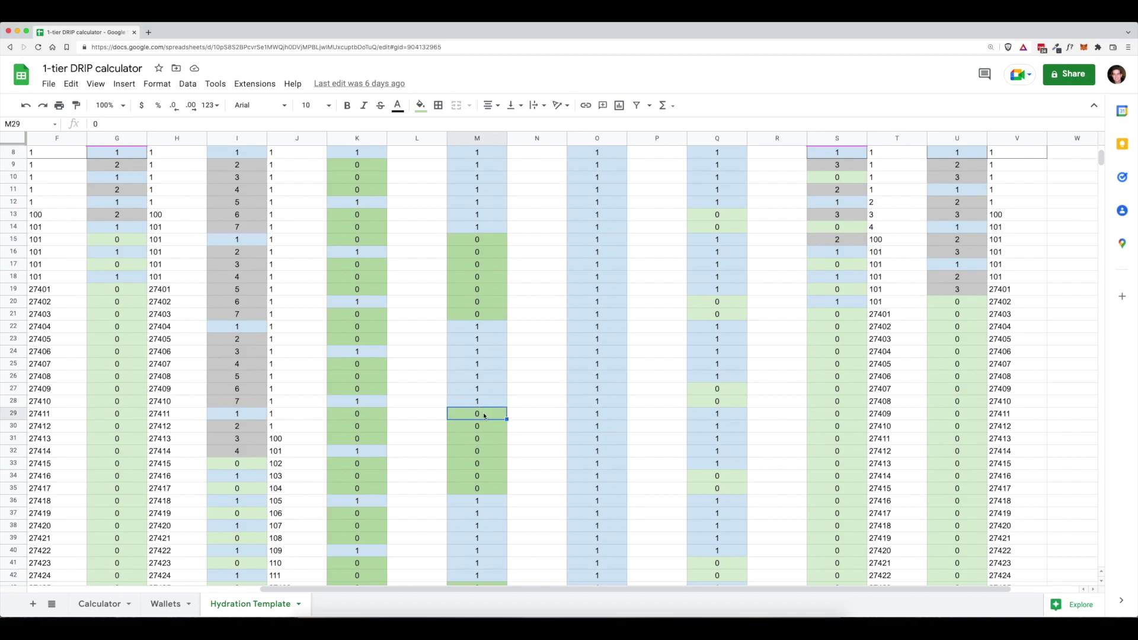
Step: Select the BAD PLAN template's whole column and follow it down to its last hydrate action in row 373
scroll(560, 392, up, 5)
click(596, 138)
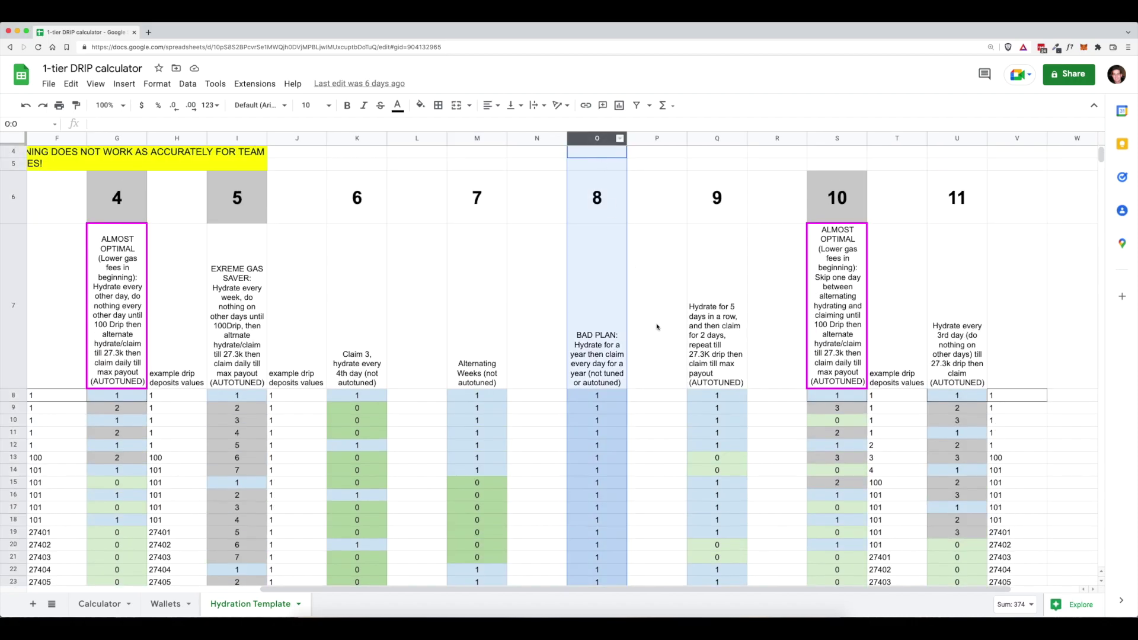
scroll(649, 335, down, 5)
scroll(642, 323, up, 3)
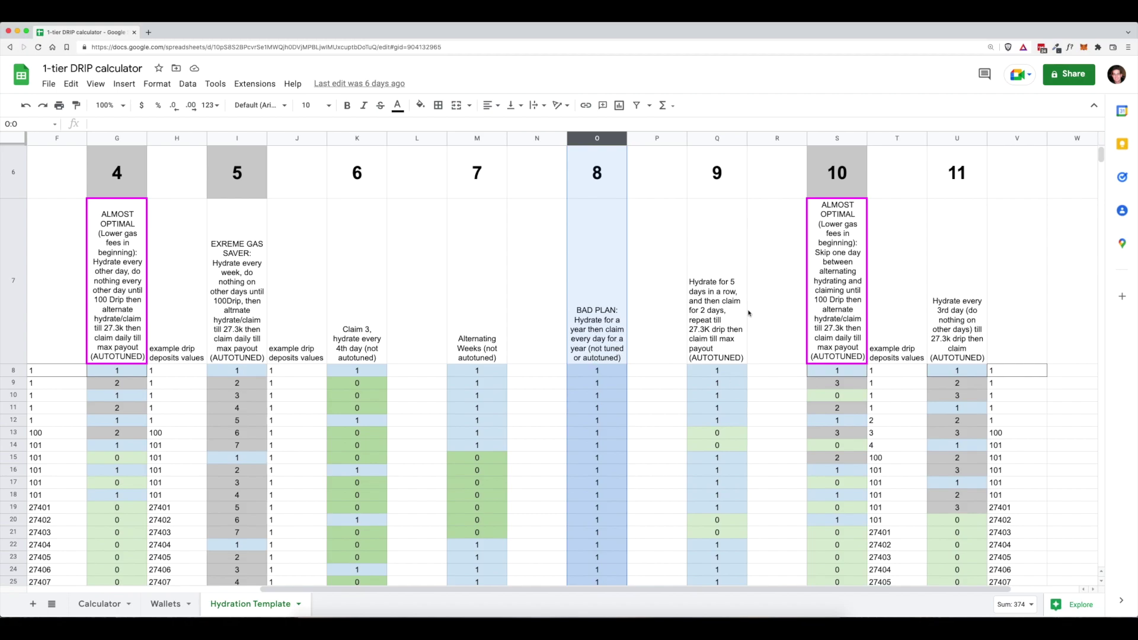
scroll(644, 381, down, 5)
scroll(645, 381, down, 20)
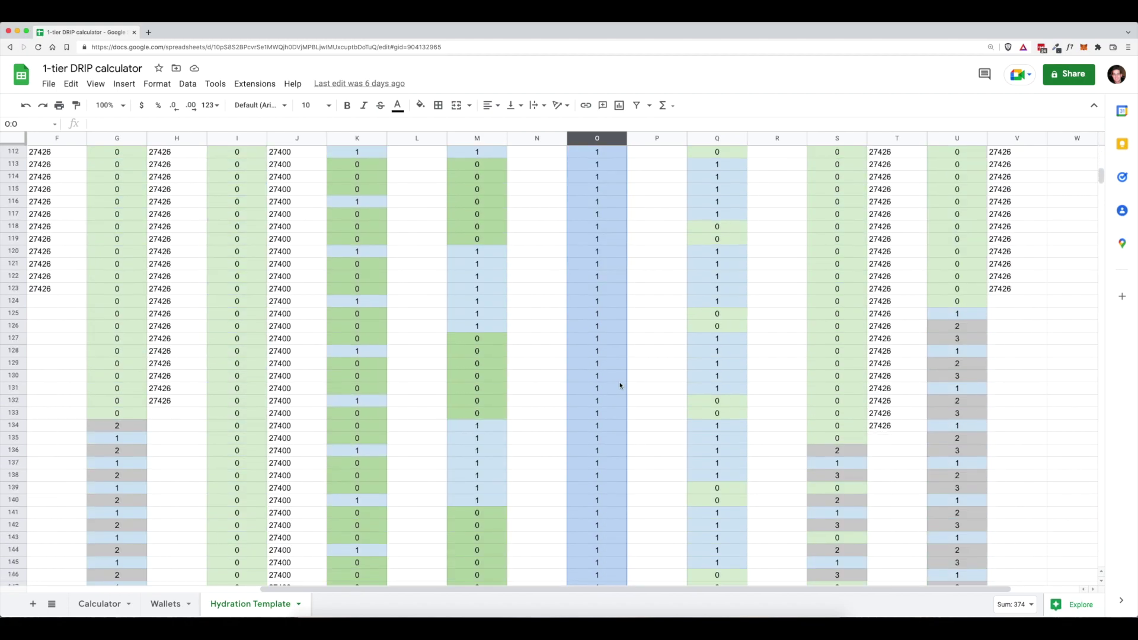
scroll(621, 385, down, 20)
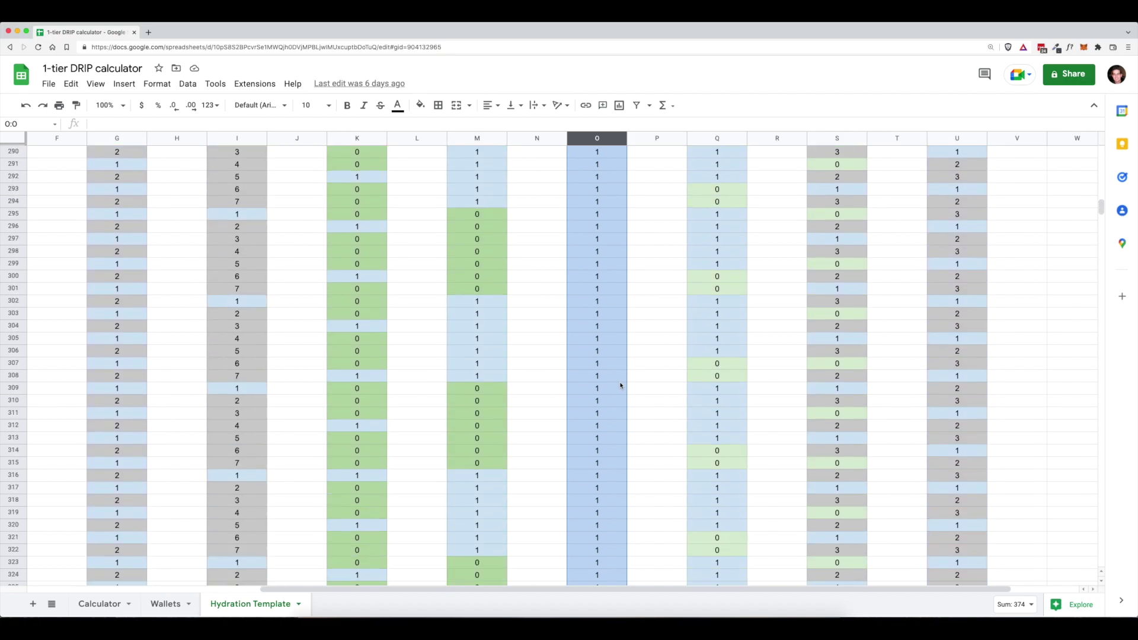
scroll(620, 385, down, 6)
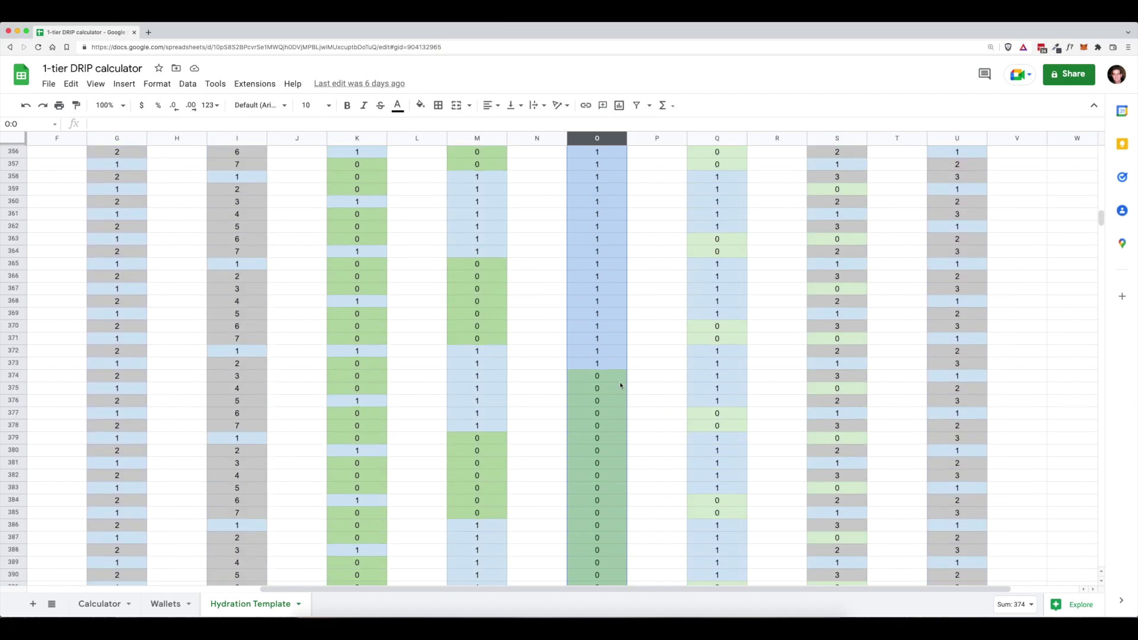
click(604, 362)
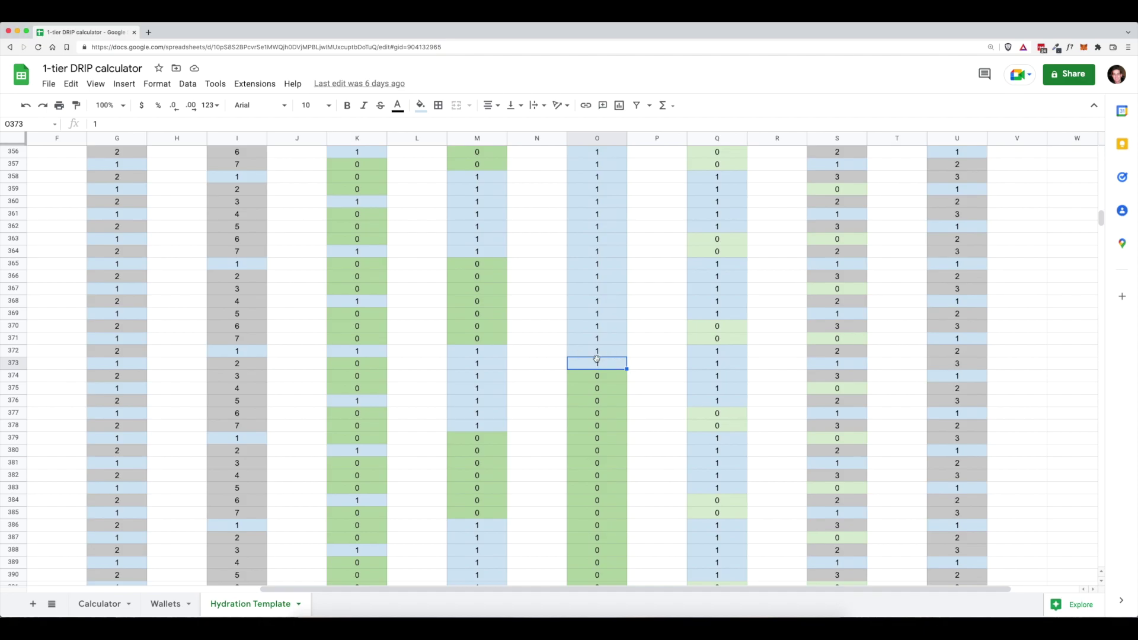
Step: View the BAD PLAN template's daily claim rows past row 1200 and return to the template headings
scroll(614, 395, down, 20)
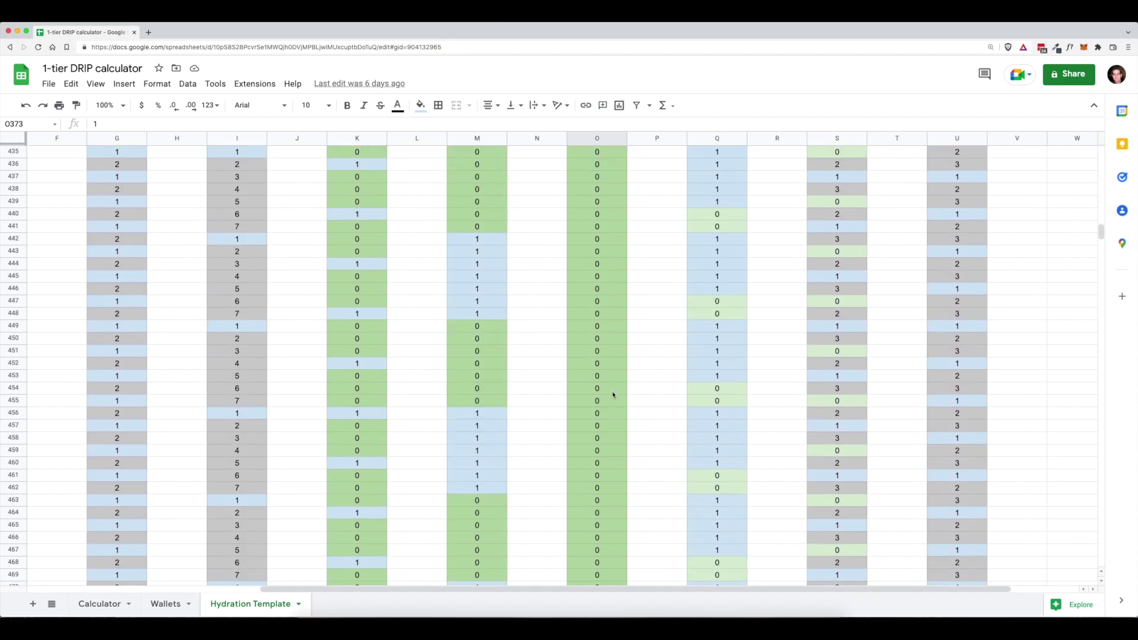
scroll(613, 394, down, 20)
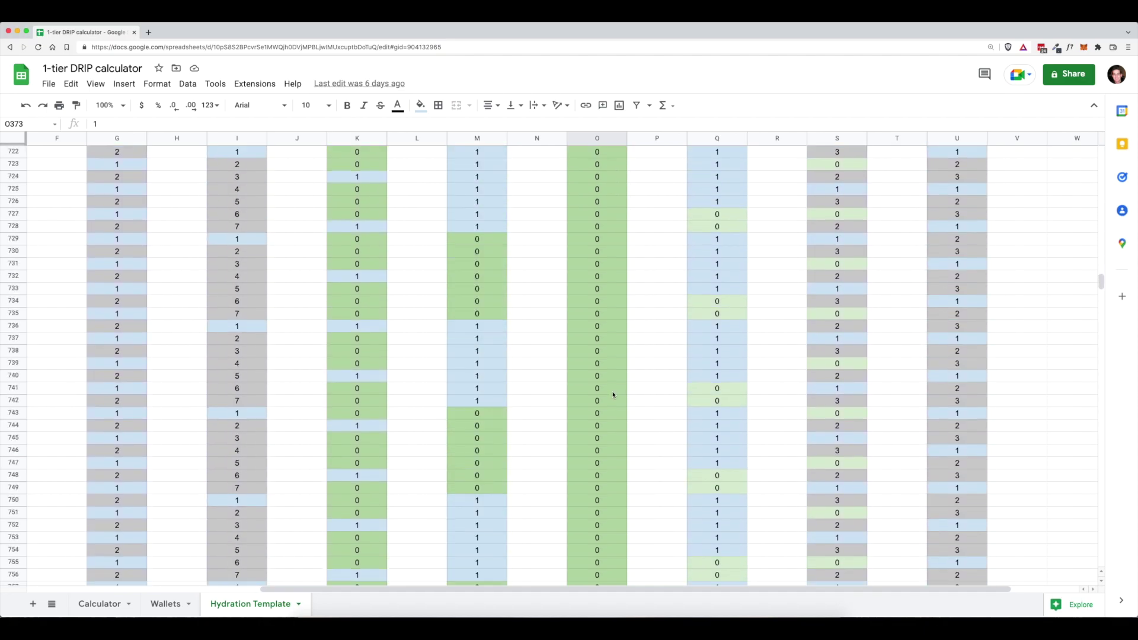
scroll(613, 395, down, 20)
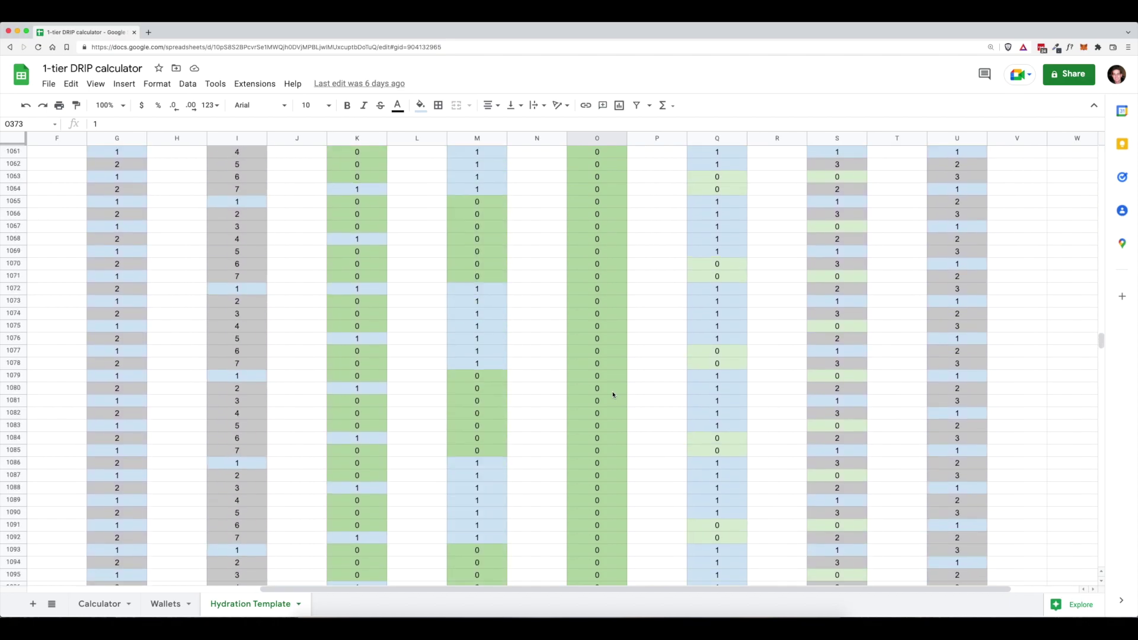
scroll(613, 395, up, 20)
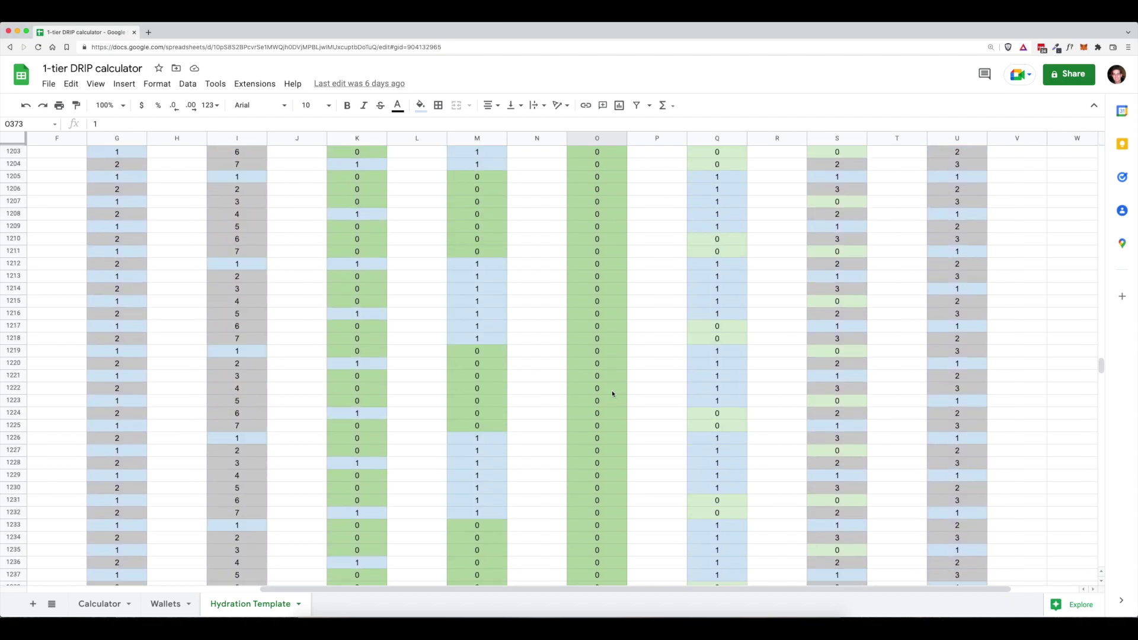
scroll(613, 394, up, 20)
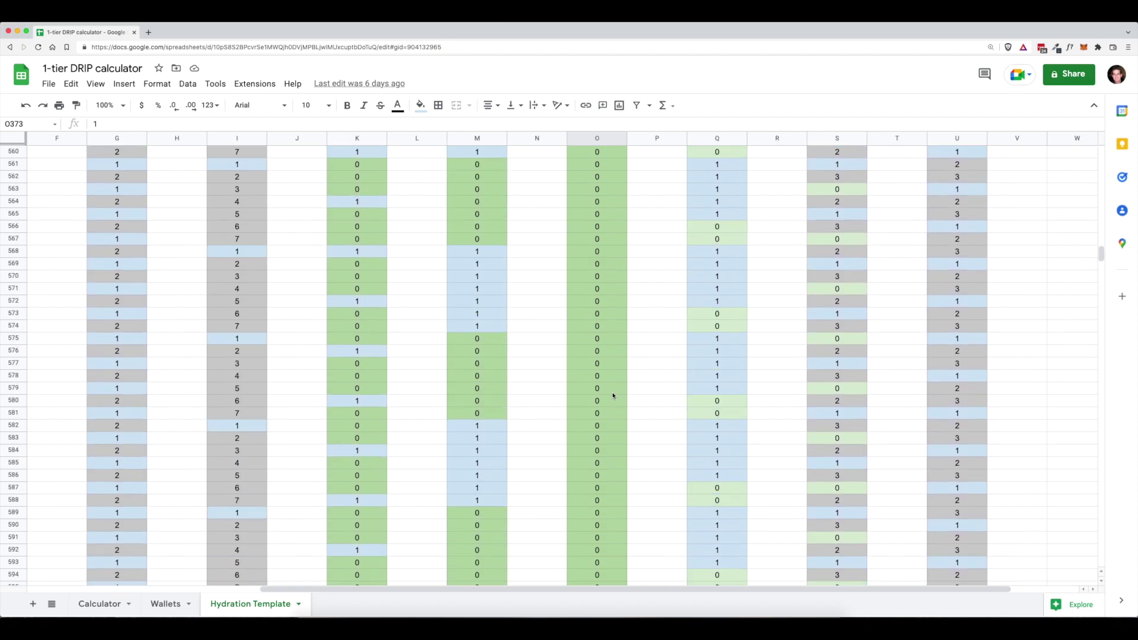
scroll(613, 394, up, 20)
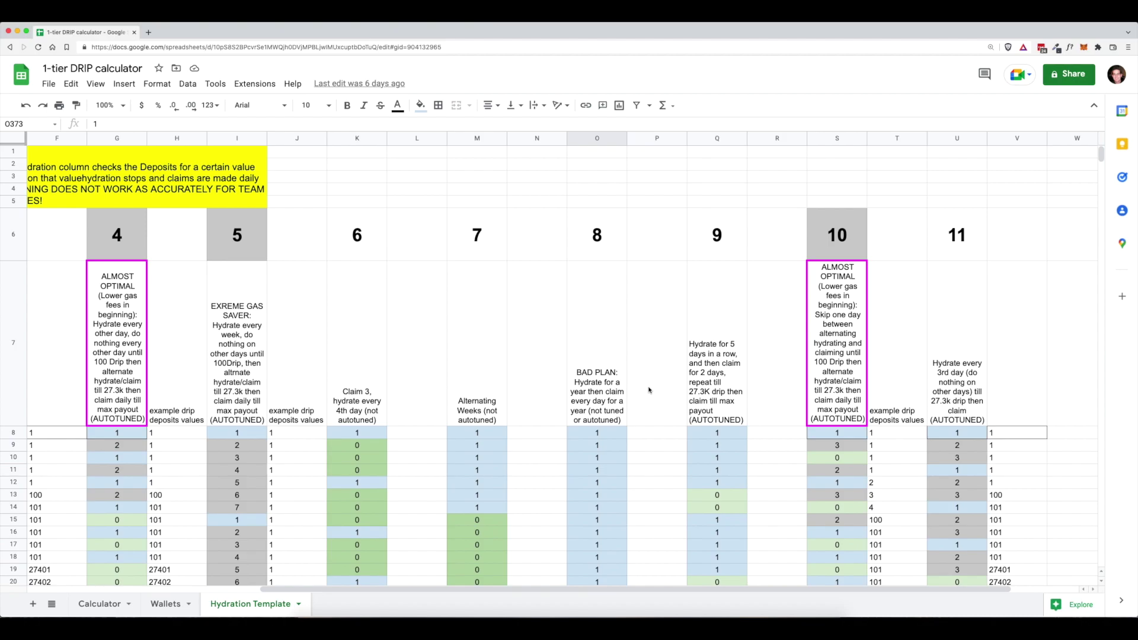
Step: Examine template 9's whole column, its hydrate rows 8–12 and 15–19, and its claim rows 13, 14 and 21
click(716, 139)
scroll(755, 525, right, 3)
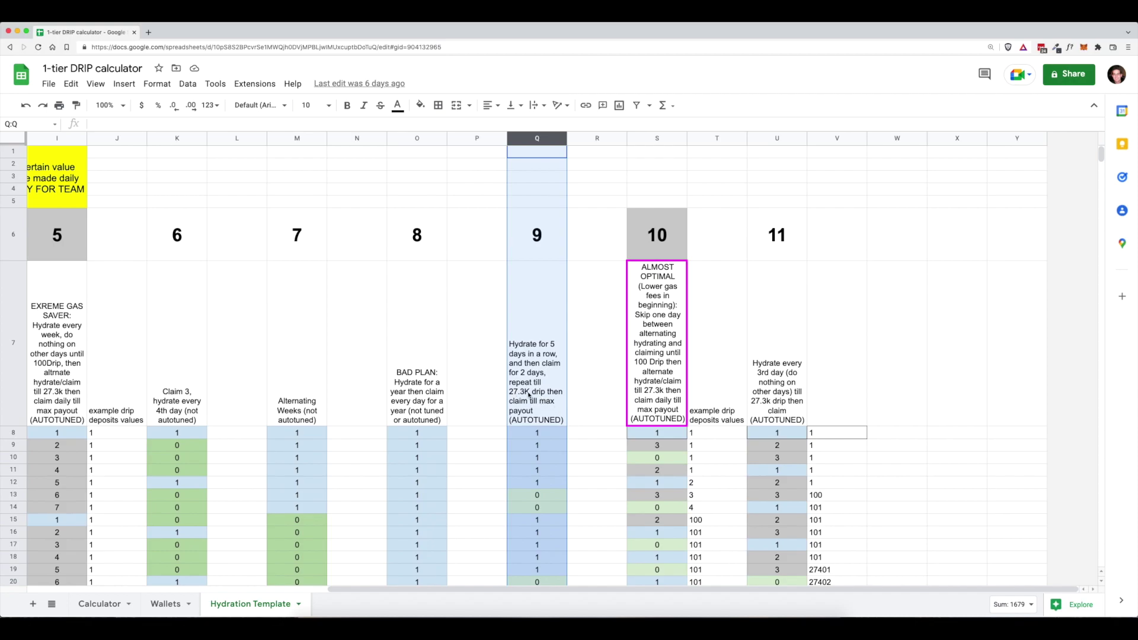
scroll(588, 445, down, 2)
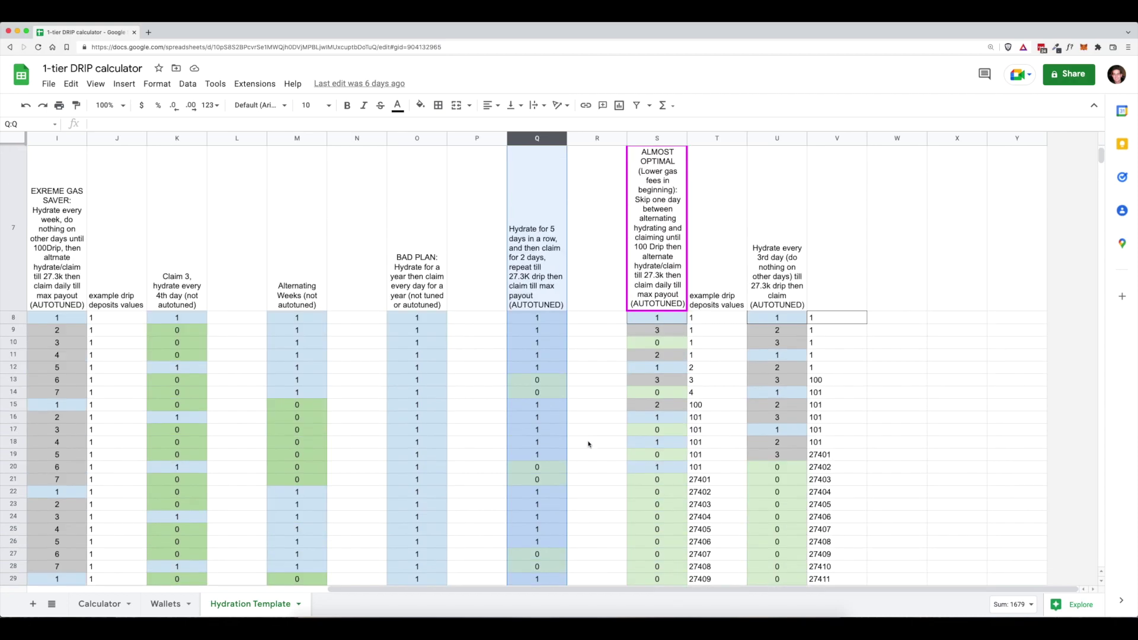
click(538, 320)
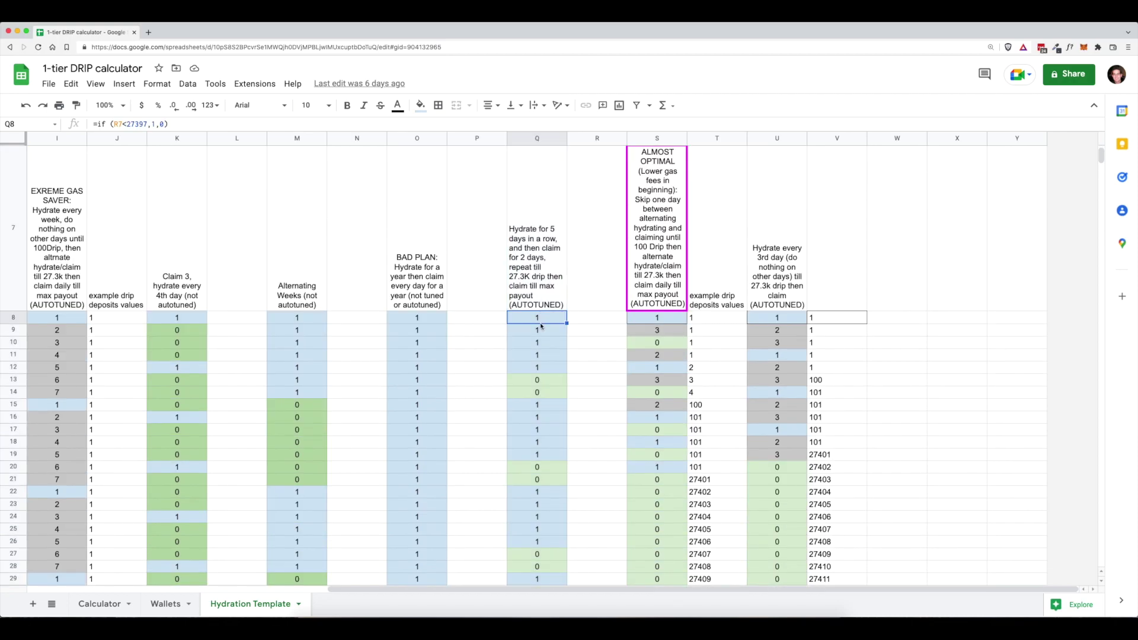
shift+click(542, 368)
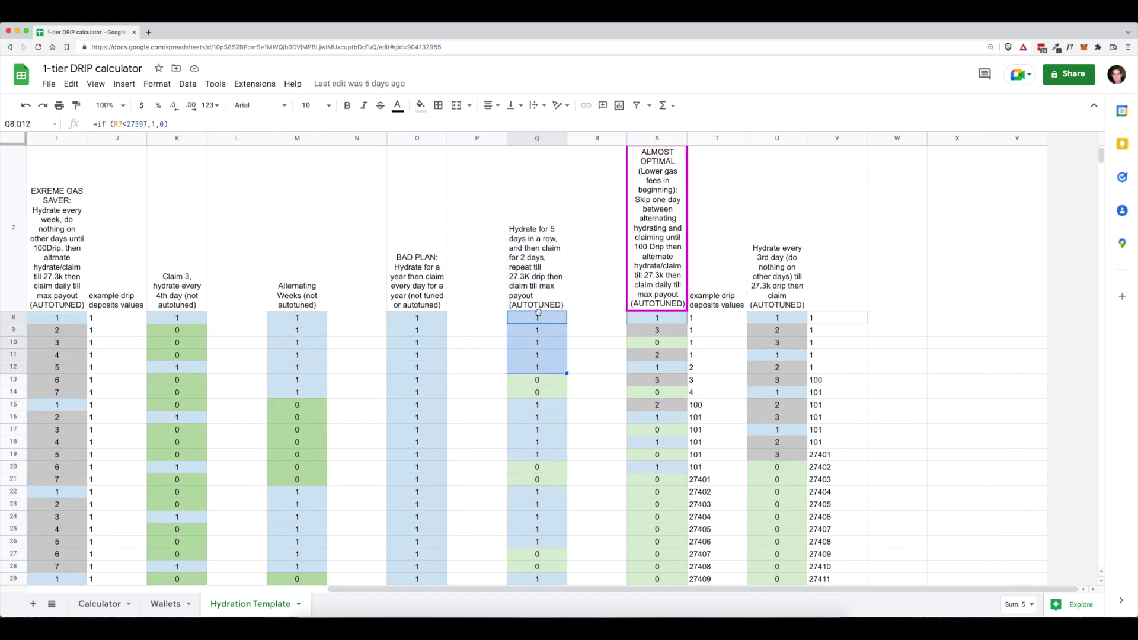
click(540, 383)
click(536, 392)
click(543, 407)
shift+click(546, 457)
click(540, 480)
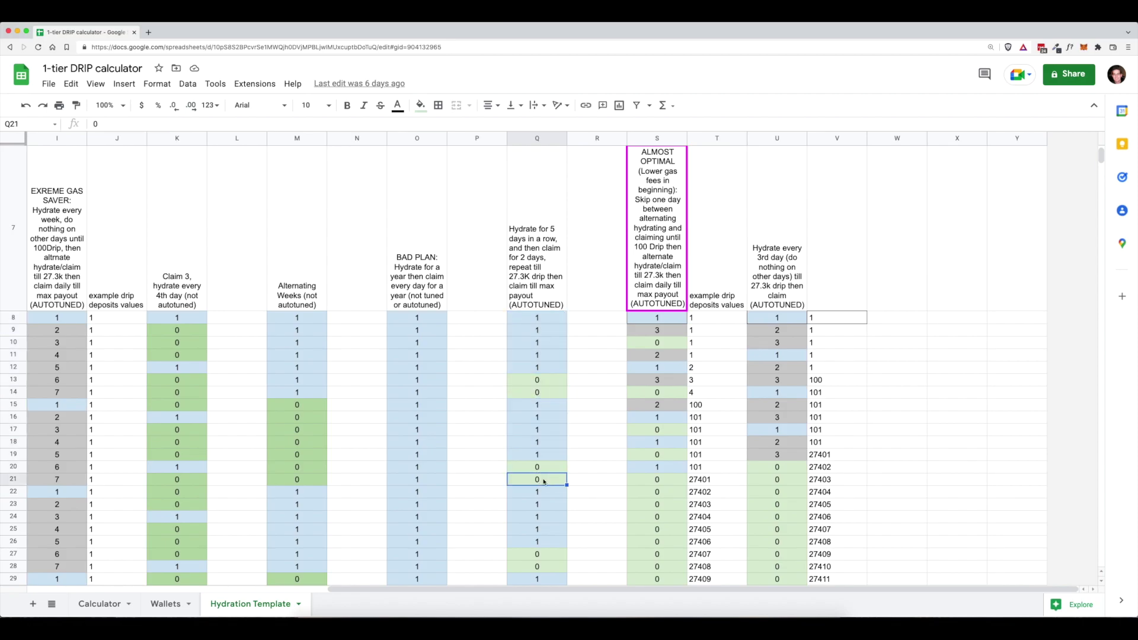
Step: Follow template 9's repeating hydrate and claim pattern down past row 200 and return to the template headings
scroll(550, 427, down, 5)
scroll(549, 426, down, 20)
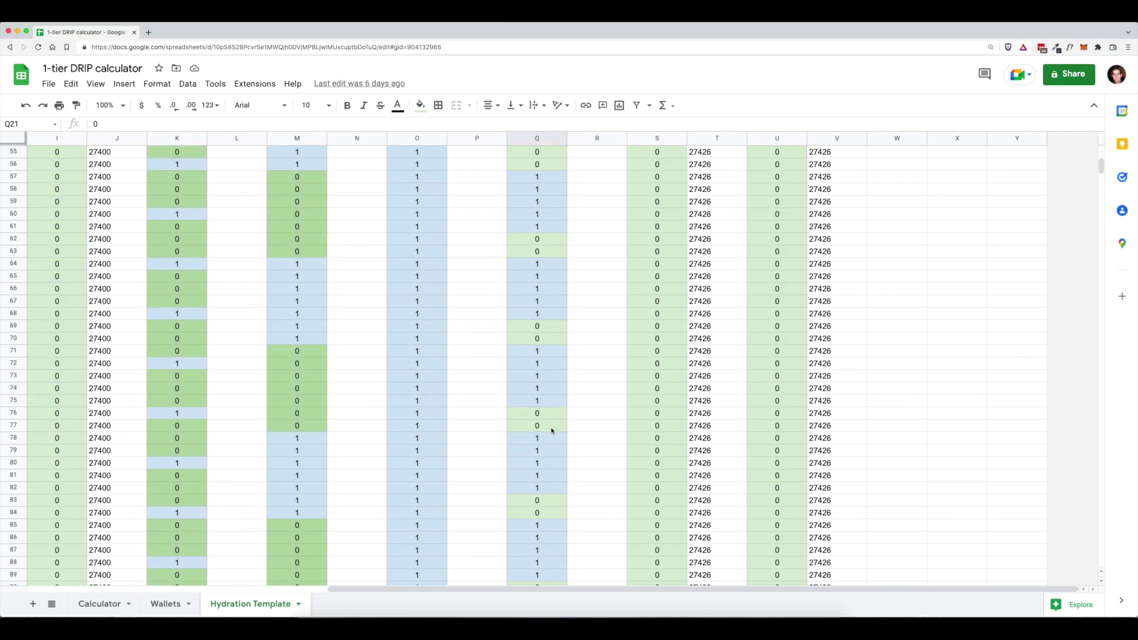
scroll(550, 427, up, 20)
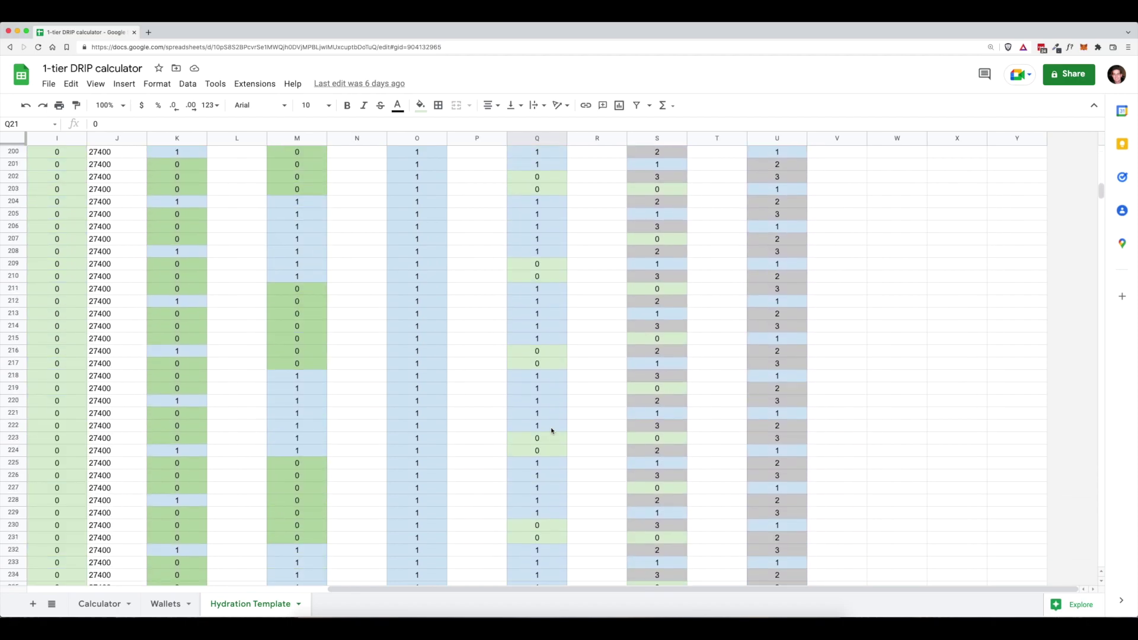
scroll(551, 430, up, 6)
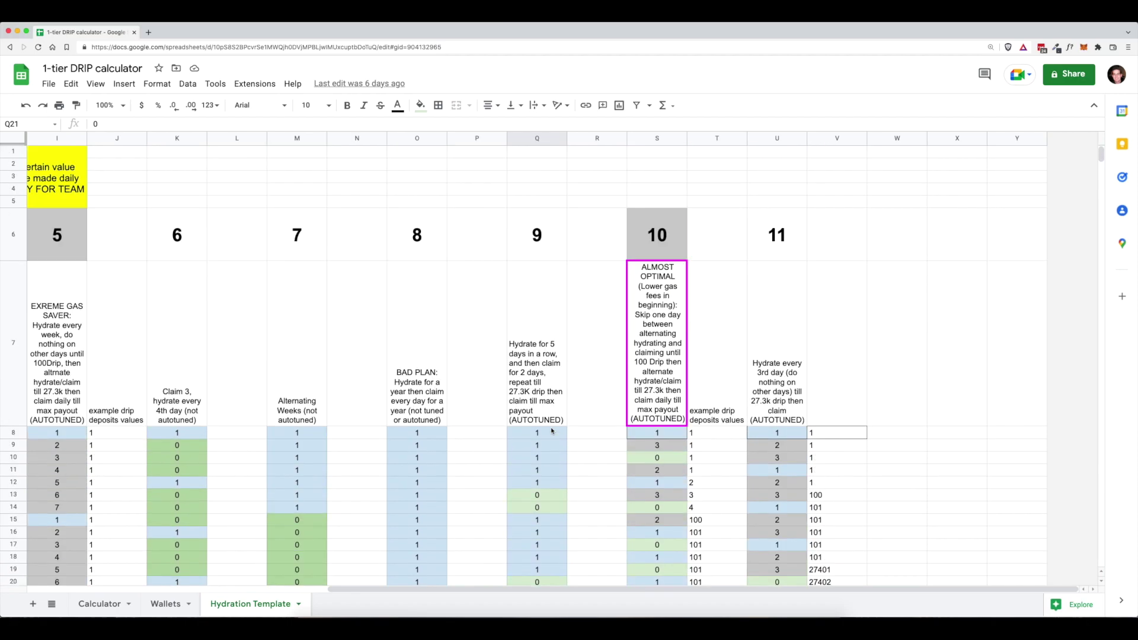
Step: Examine the whole column of template 10 and its first five actions in rows 8 to 12
click(658, 137)
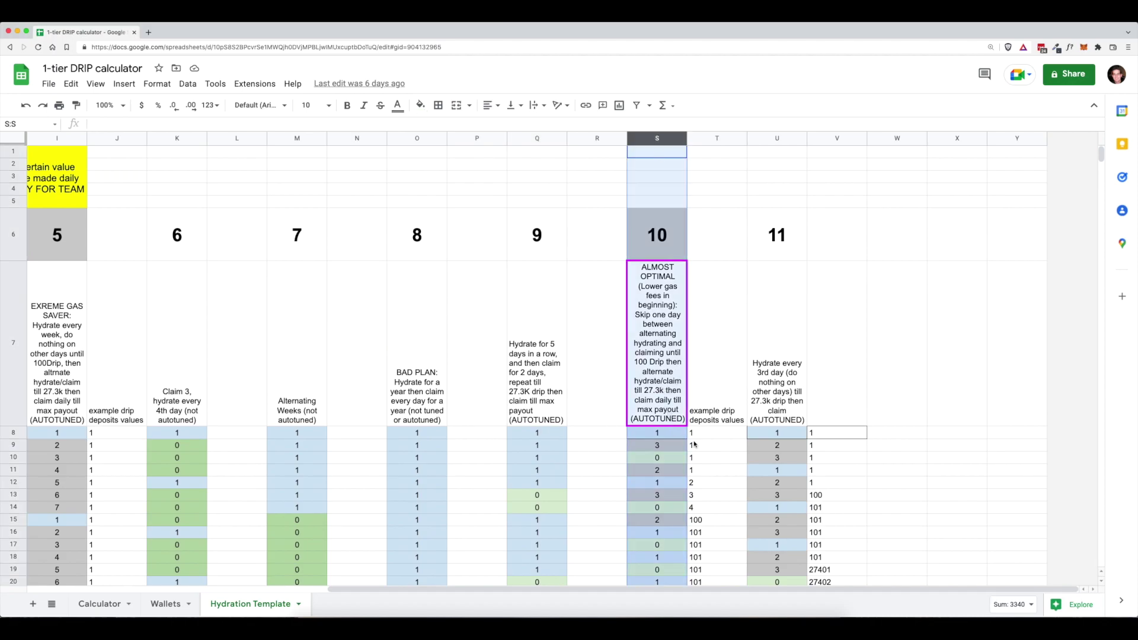
scroll(722, 501, down, 2)
scroll(722, 501, down, 4)
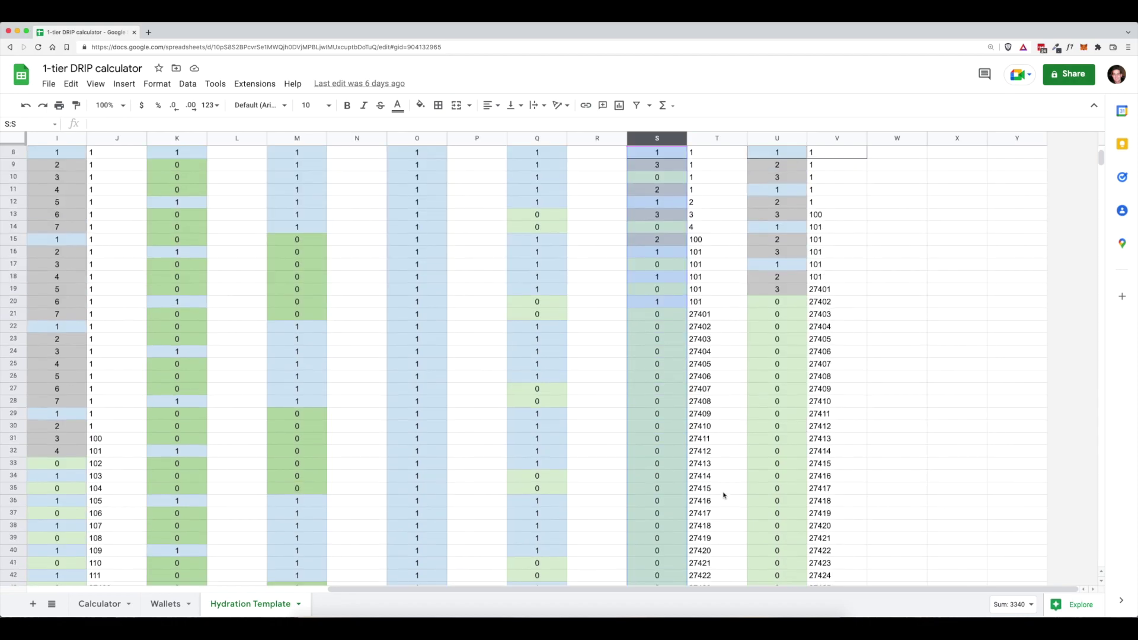
scroll(723, 497, up, 3)
click(667, 321)
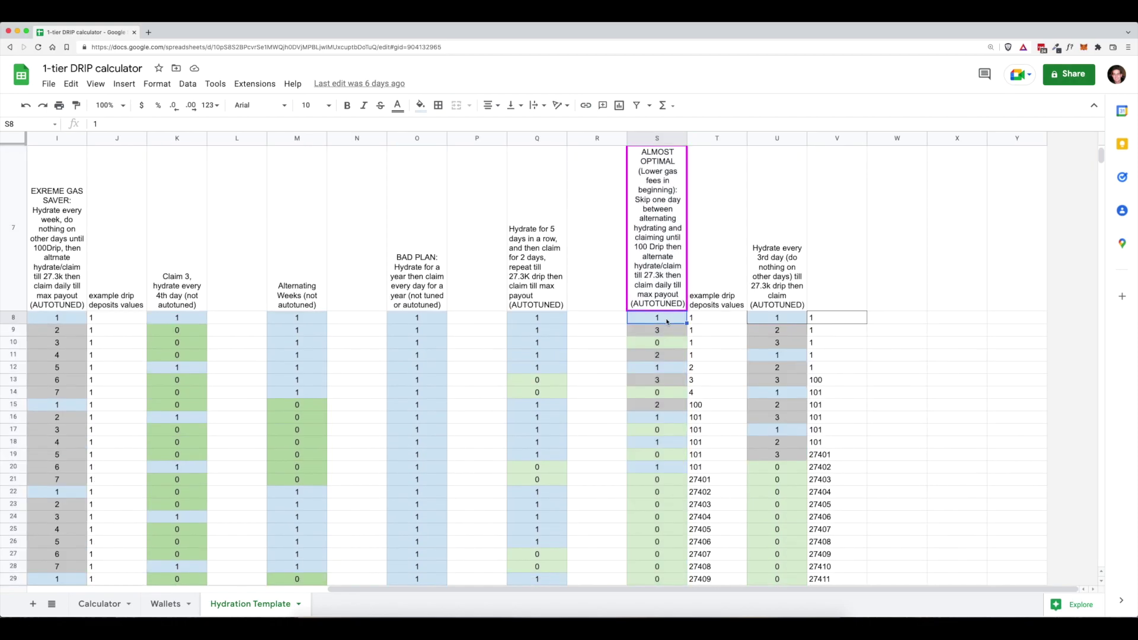
click(659, 330)
click(659, 344)
click(660, 358)
click(660, 368)
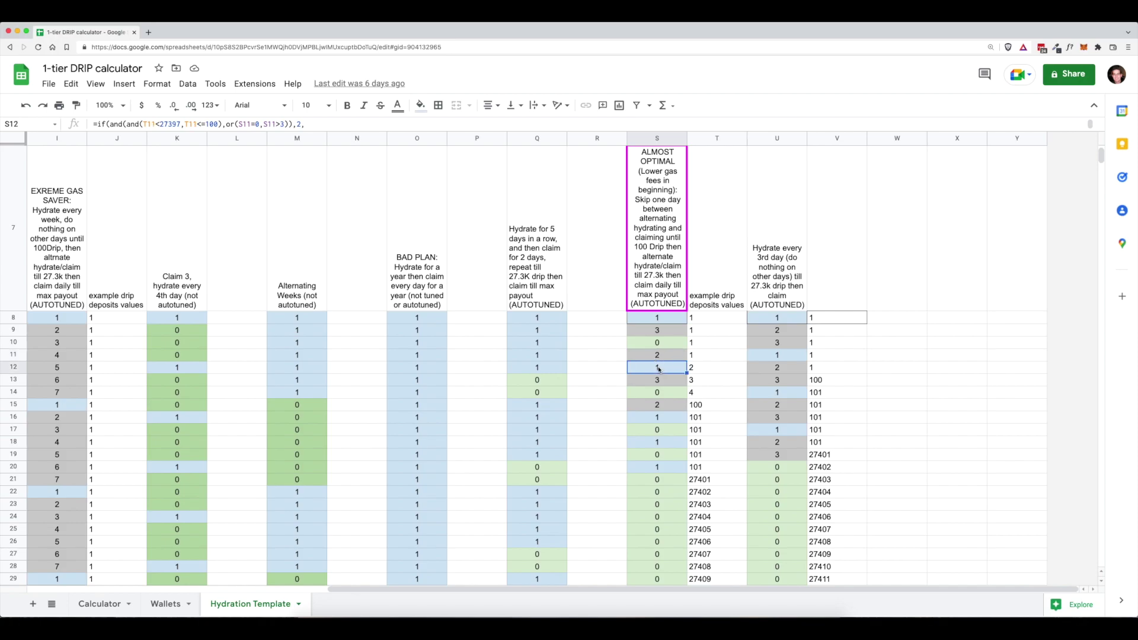
Step: Check template 10's example deposit in row 15, its alternating actions in rows 17 to 20, and its claims from row 21
click(709, 407)
click(669, 429)
click(673, 441)
click(669, 454)
click(668, 466)
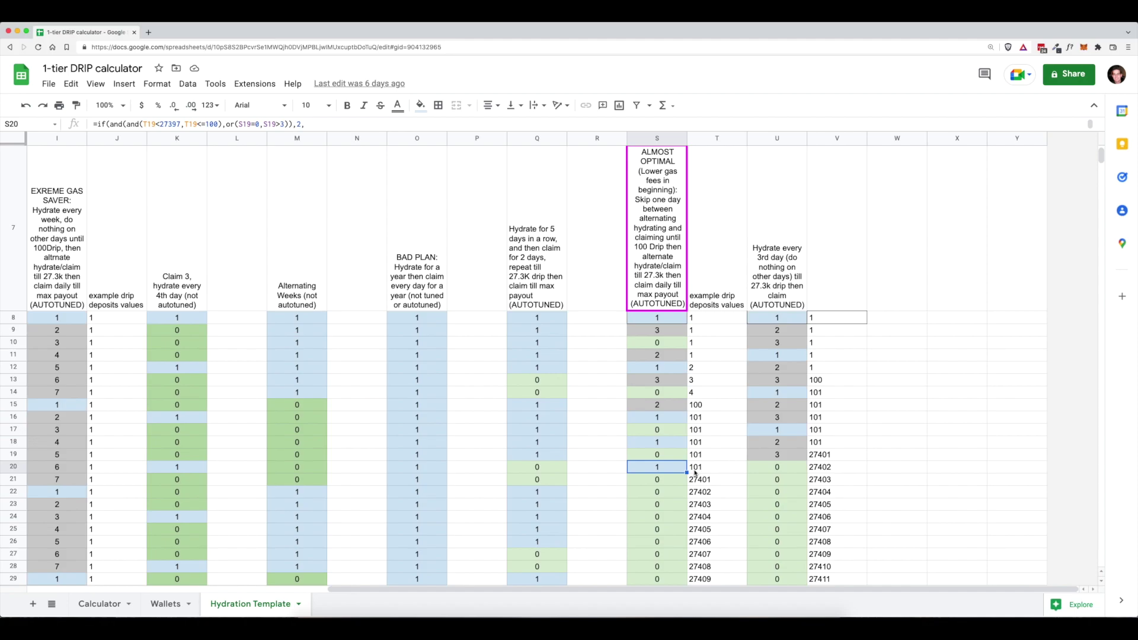
click(678, 482)
scroll(677, 482, down, 5)
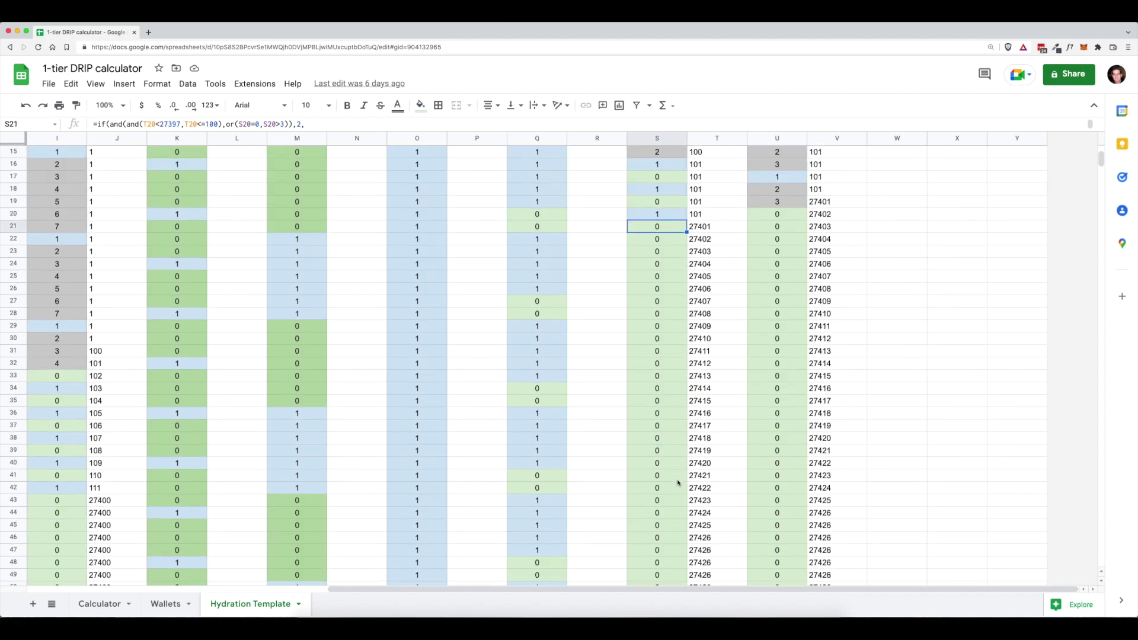
scroll(676, 479, up, 5)
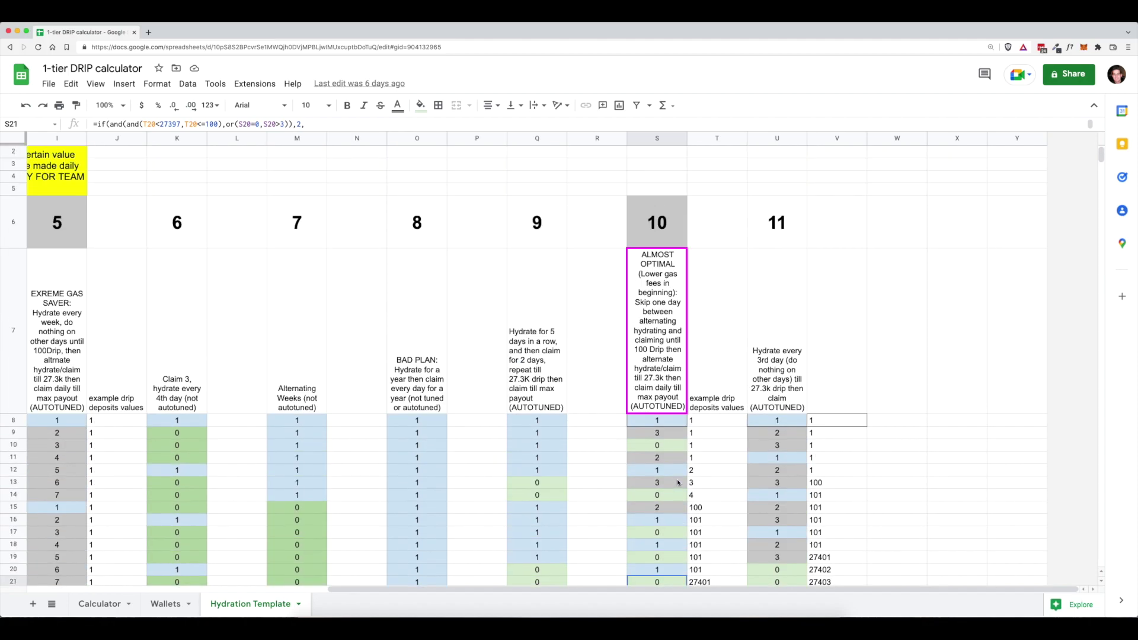
Step: Inspect the row 14 action of template 11 and return to the first templates
click(777, 392)
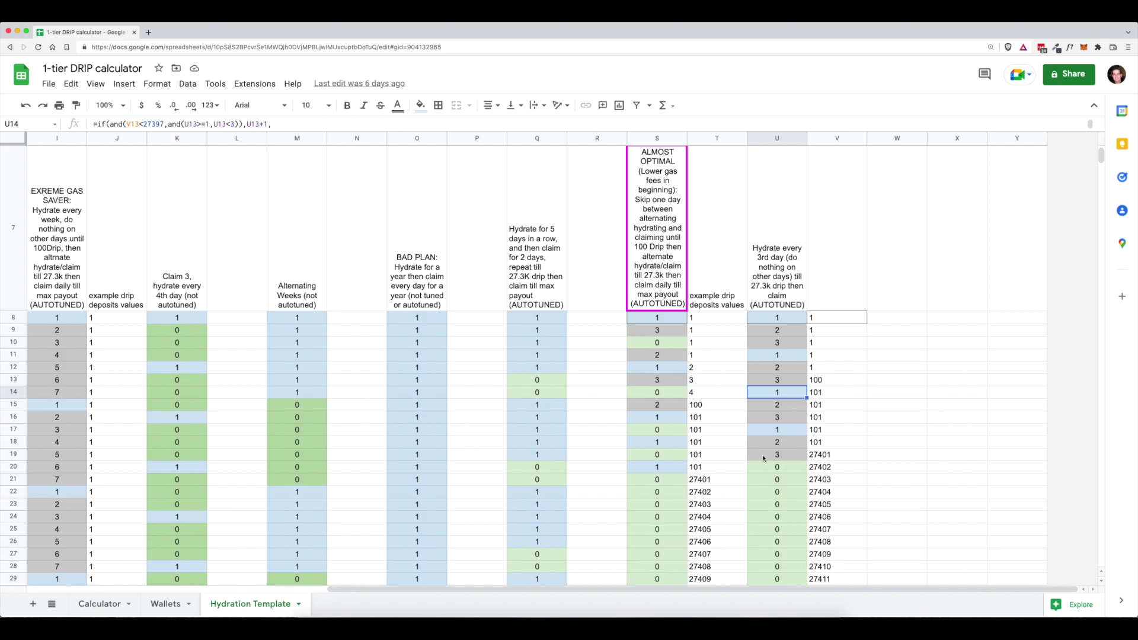
drag(909, 589, 714, 593)
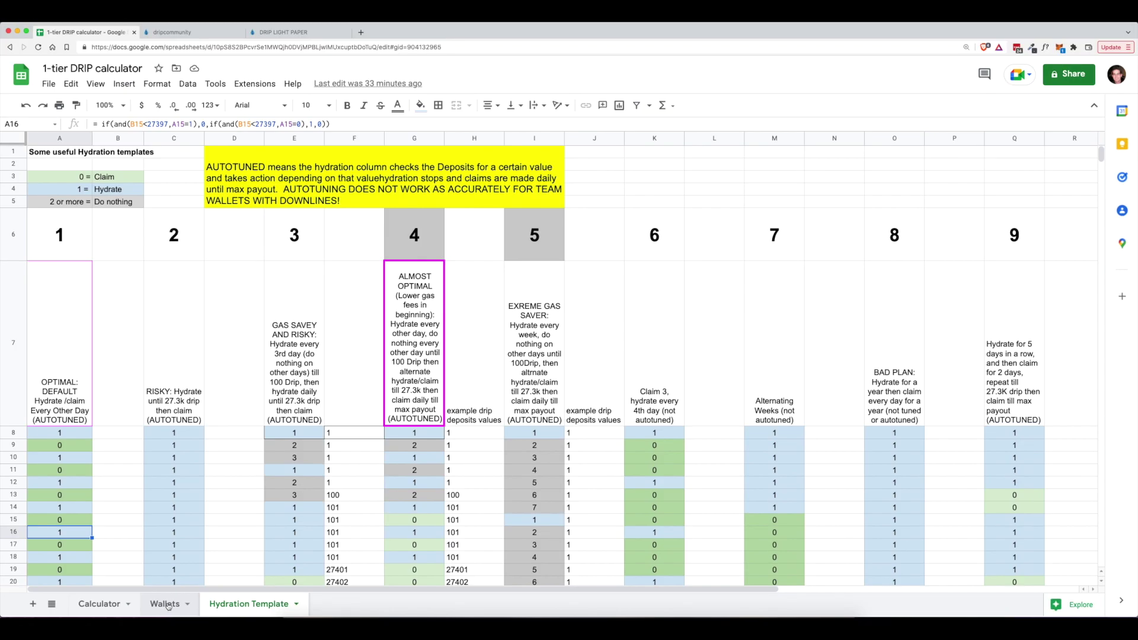
Step: Copy all schedule values of template 1 (OPTIMAL: DEFAULT), cells A8 to A2343
click(76, 436)
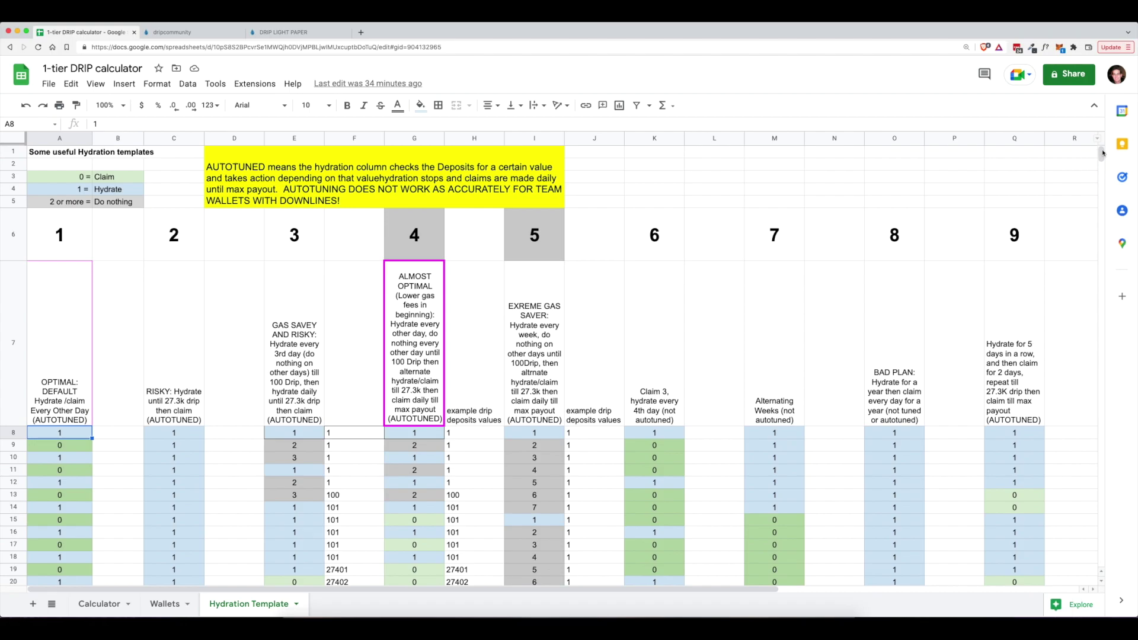
drag(1101, 155, 1102, 560)
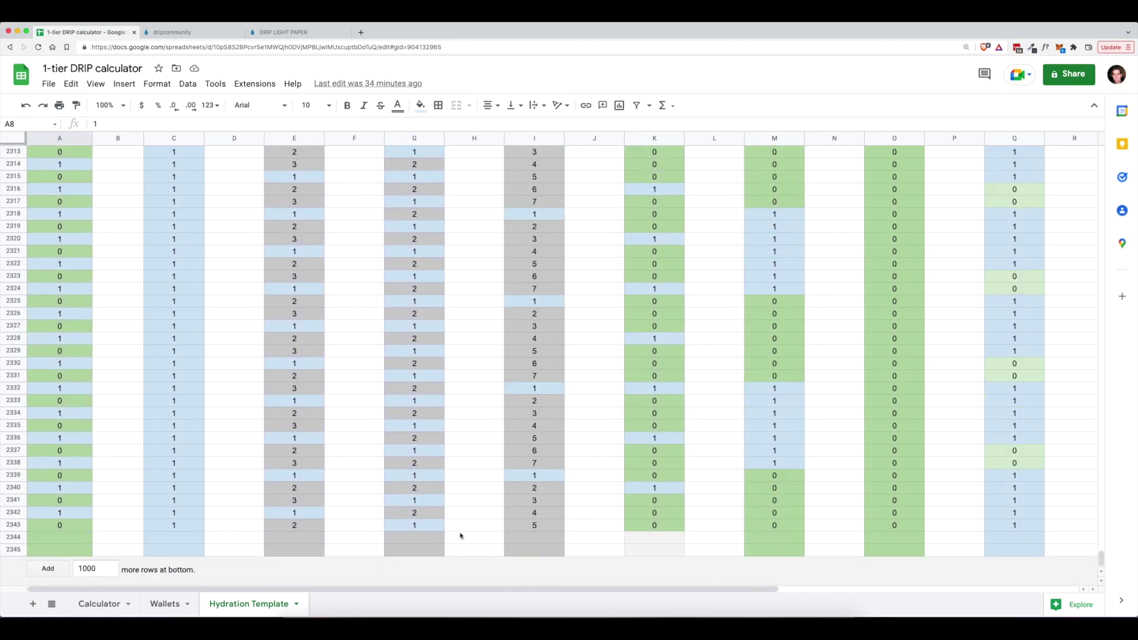
shift+click(53, 529)
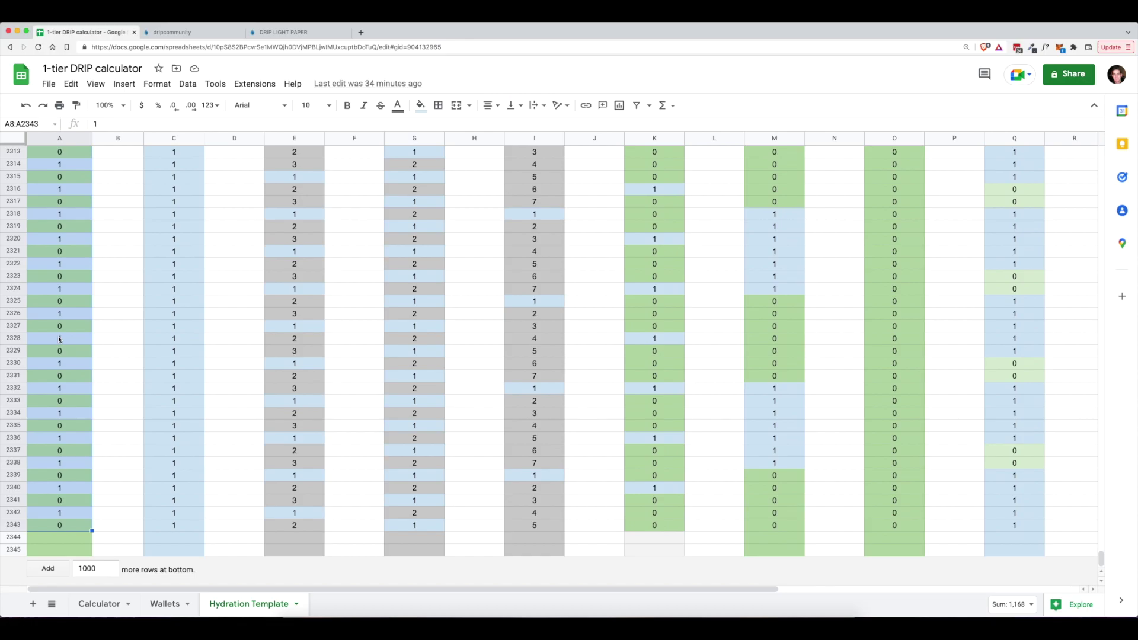
key(super+c)
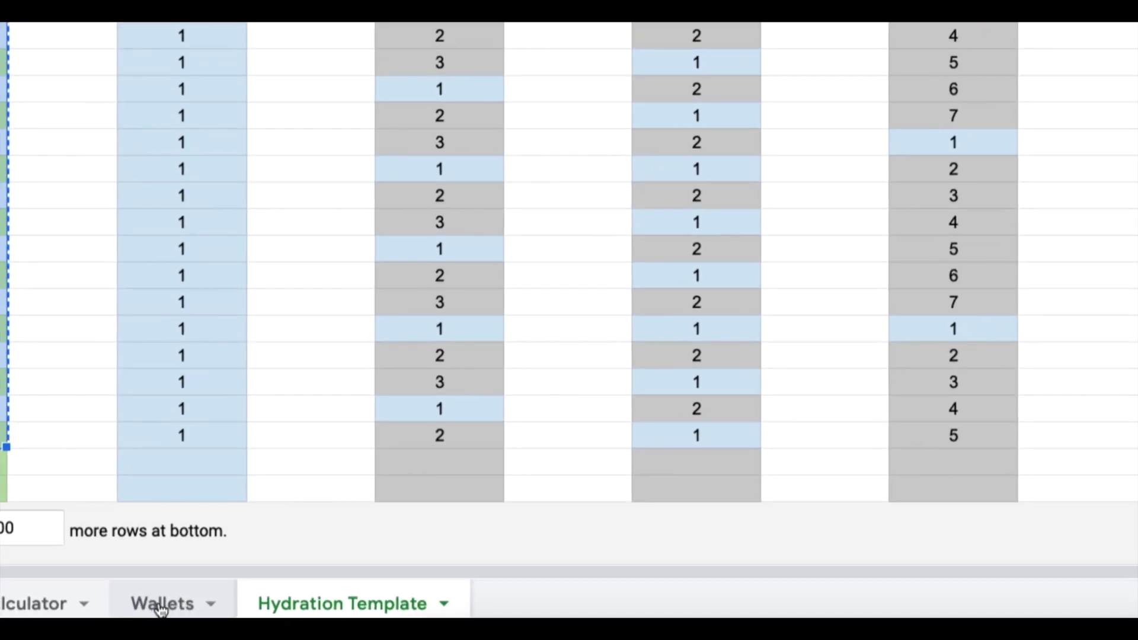
Step: Paste the copied template over the Wallets sheet's Hydrate? column, E4 to E2339, and inspect the formula in E5
click(169, 606)
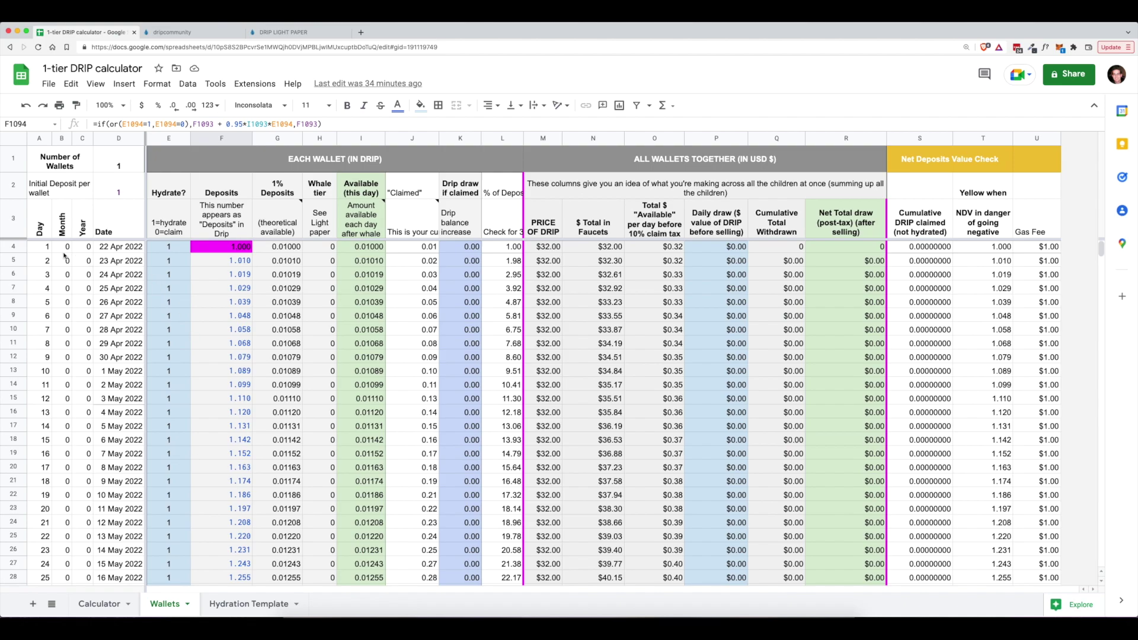
click(23, 249)
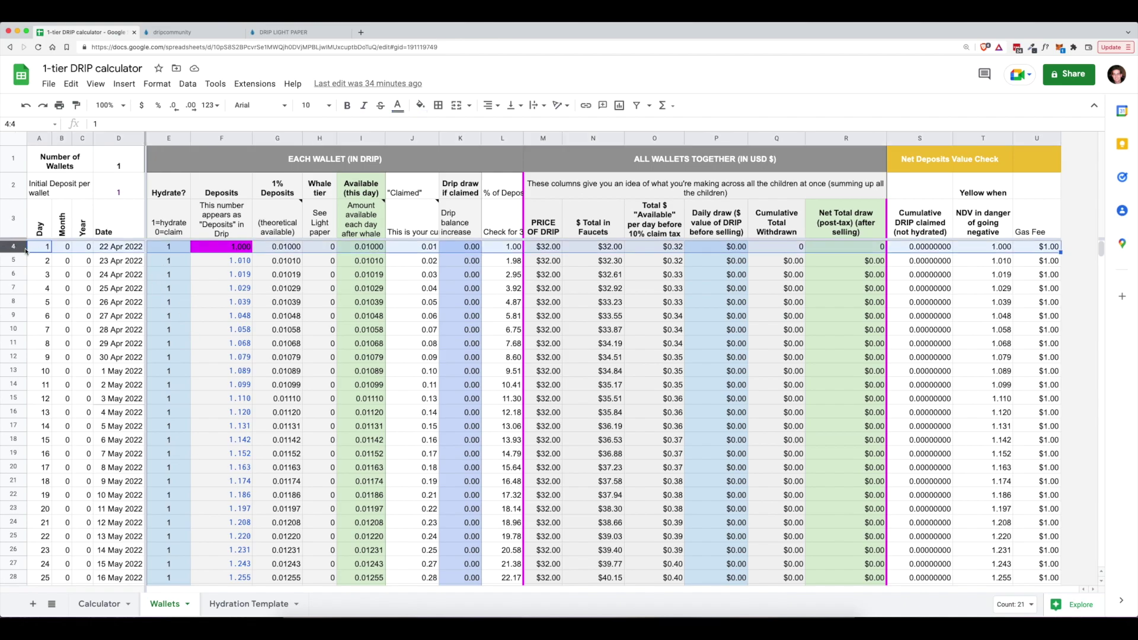
click(189, 251)
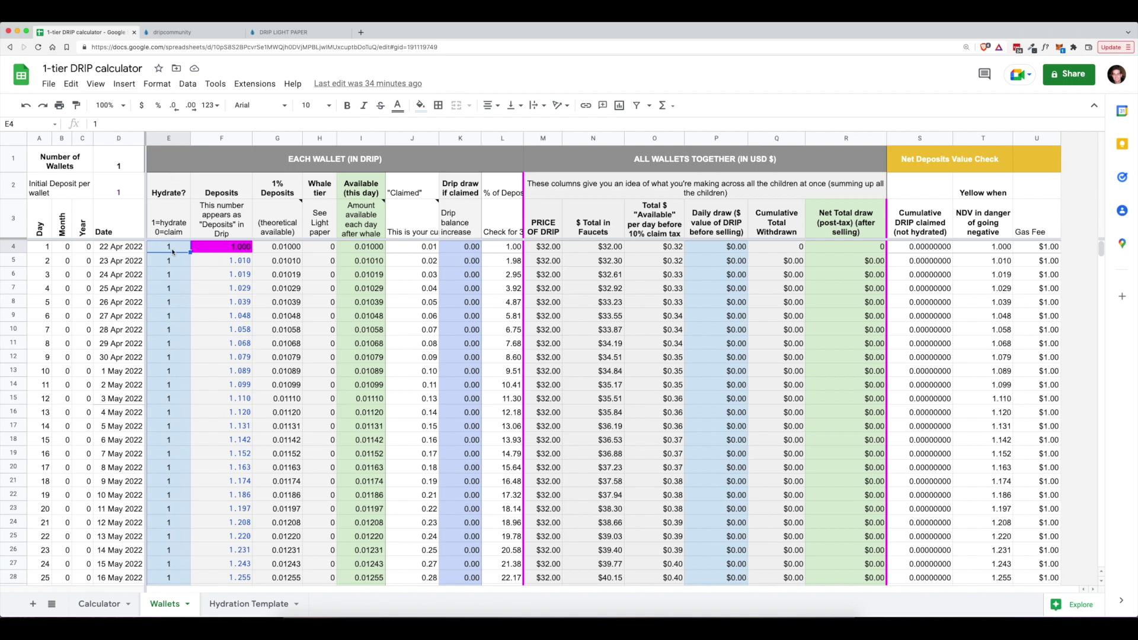
key(ctrl+shift+Down)
key(ctrl+v)
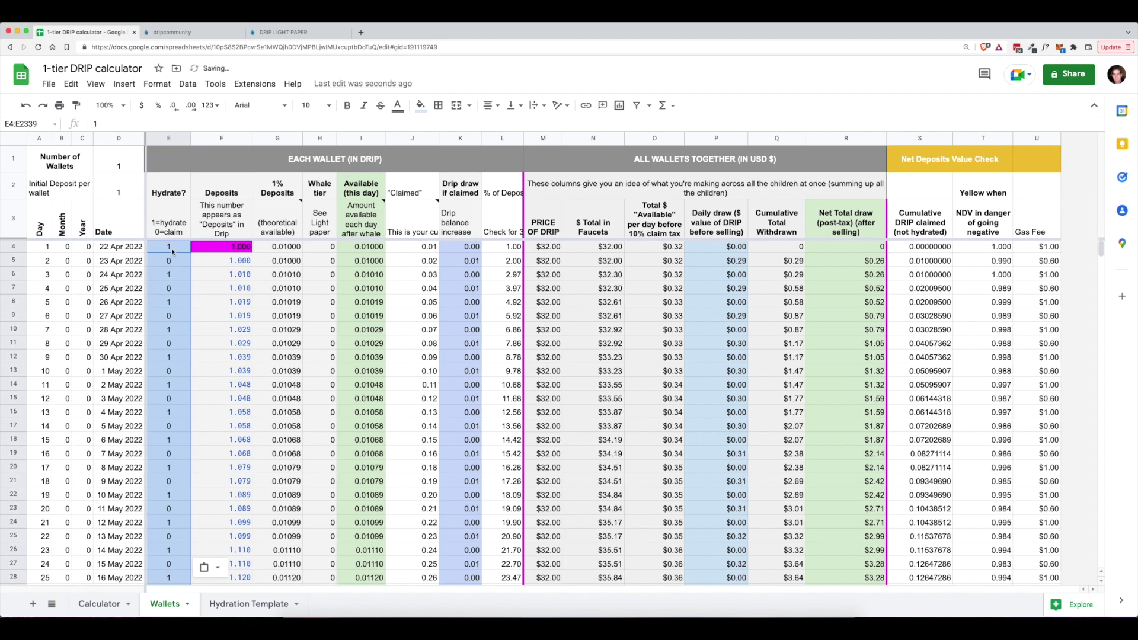
click(175, 256)
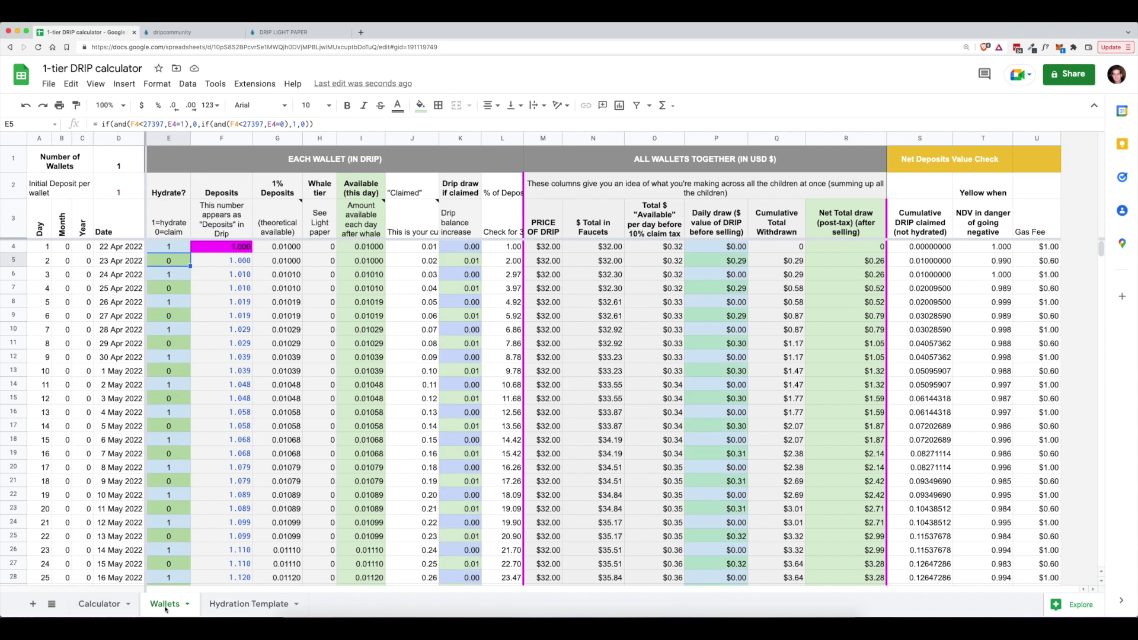
Step: Review the Hydration Template headings against the Wallets sheet's schedule and open the Calculator sheet
click(231, 608)
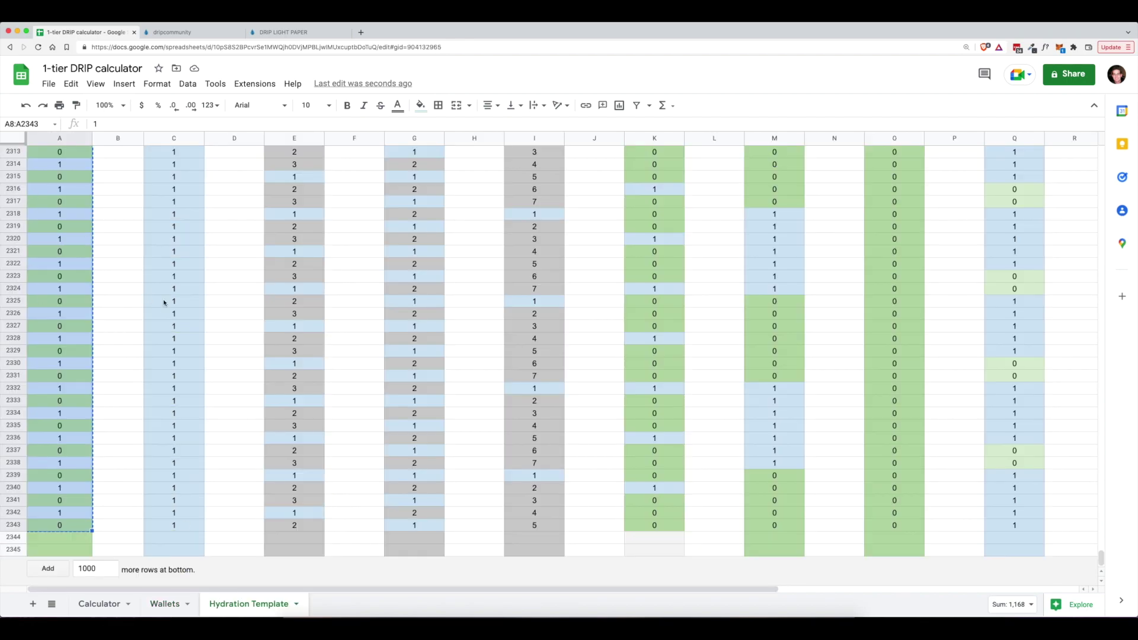
drag(1101, 557, 1103, 153)
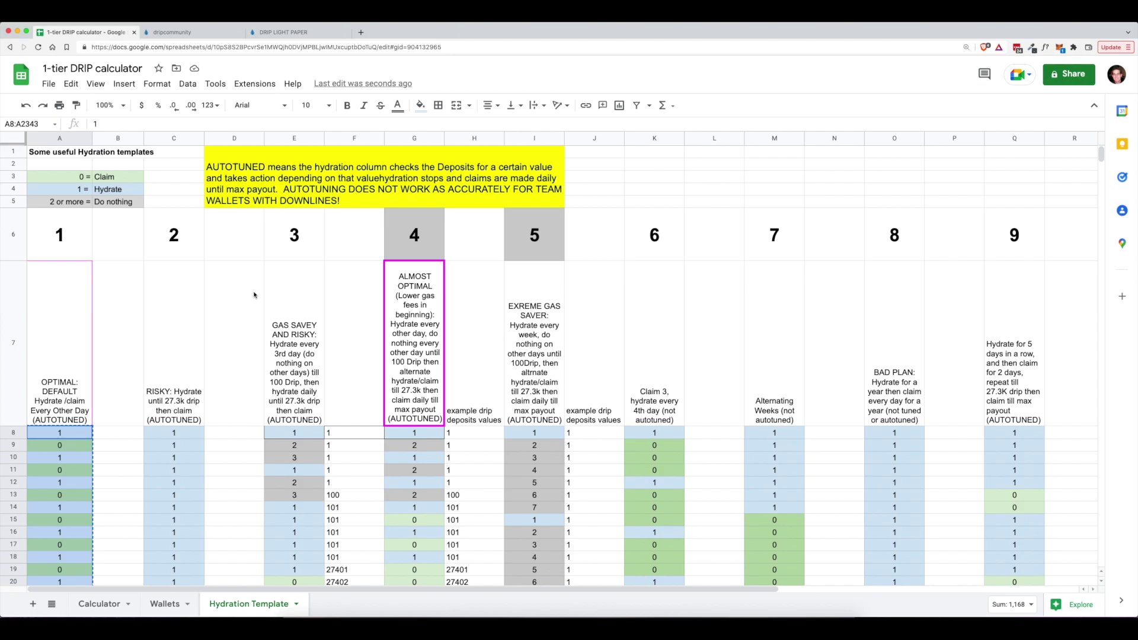
click(165, 604)
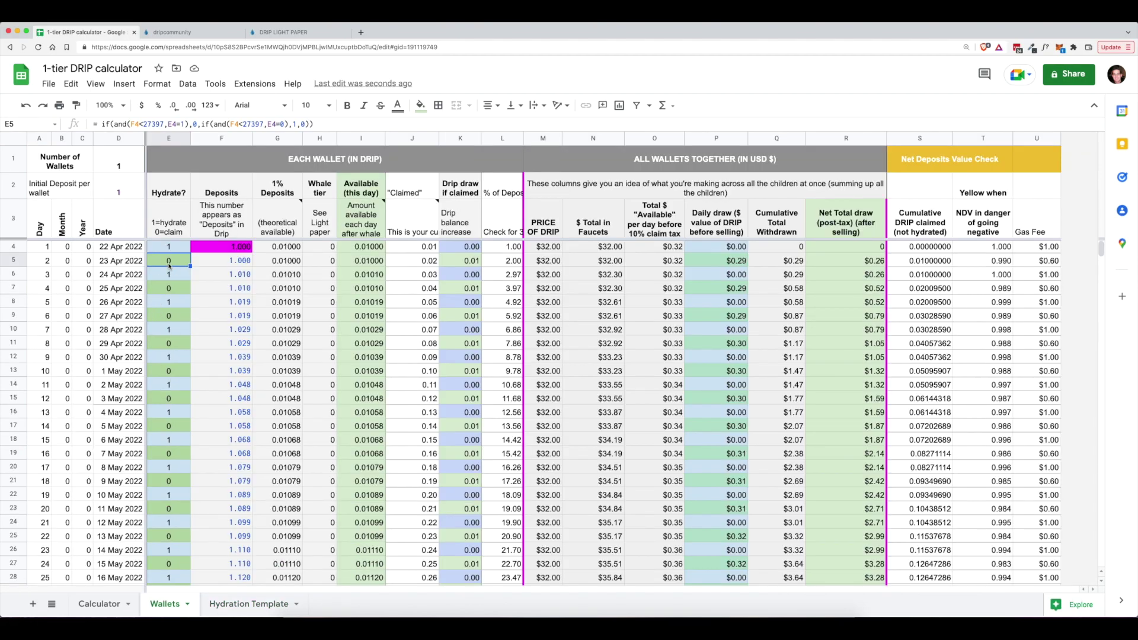
click(101, 605)
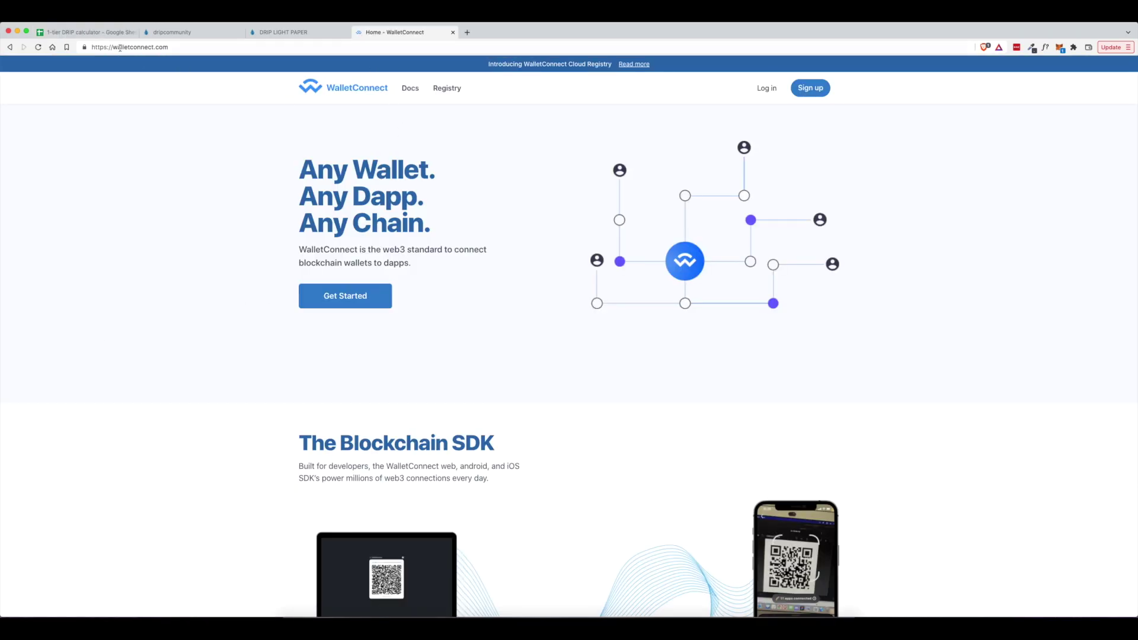
Step: Open the WalletConnect site's registry and filter it to the Wallets type
drag(114, 46, 180, 45)
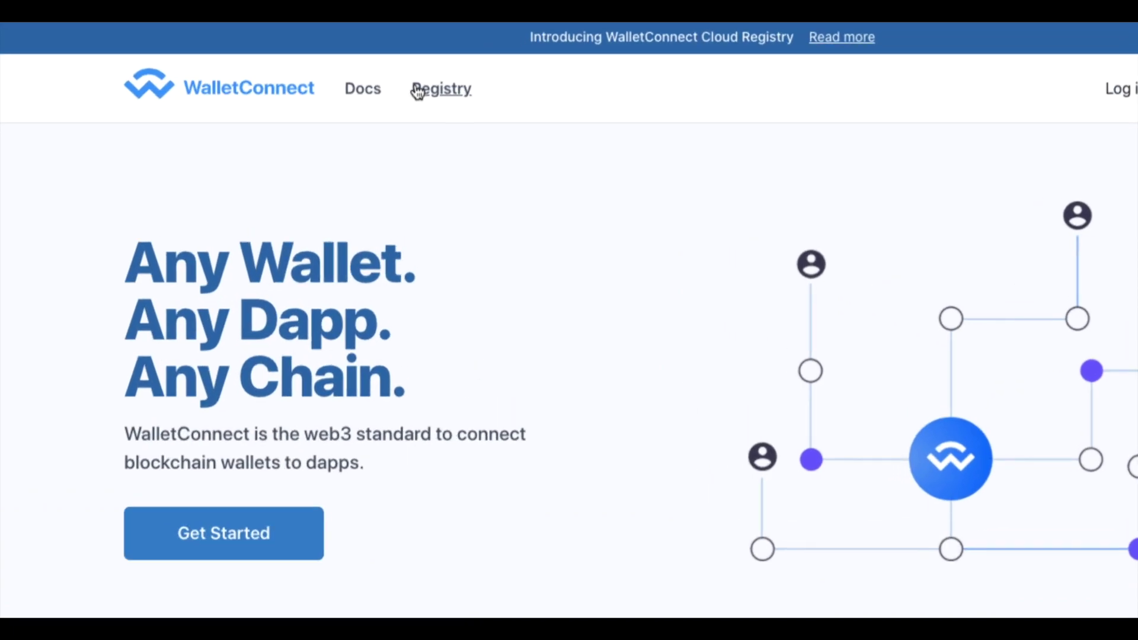
click(447, 91)
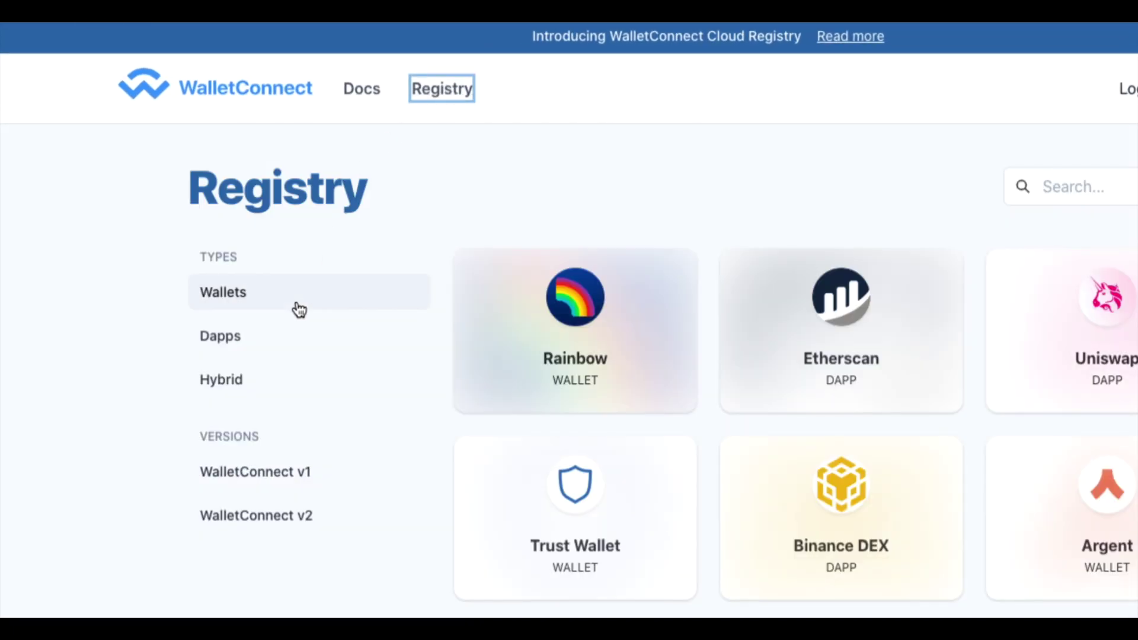
click(227, 296)
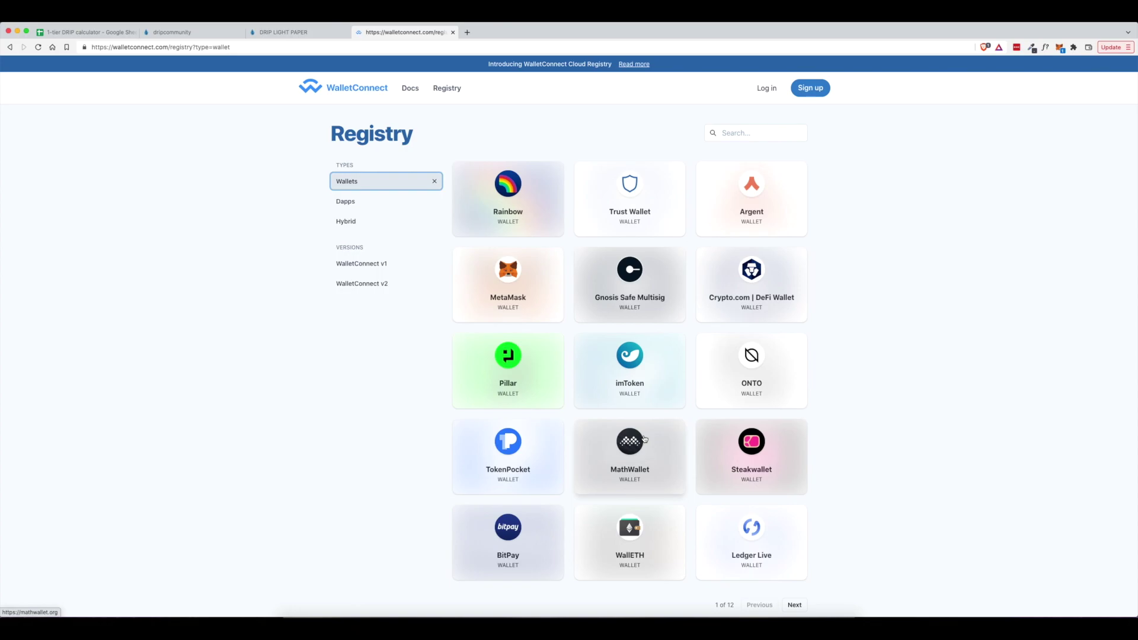
Step: View the DRIP Network faucet page and return to the 1-tier DRIP calculator in Google Sheets
click(184, 33)
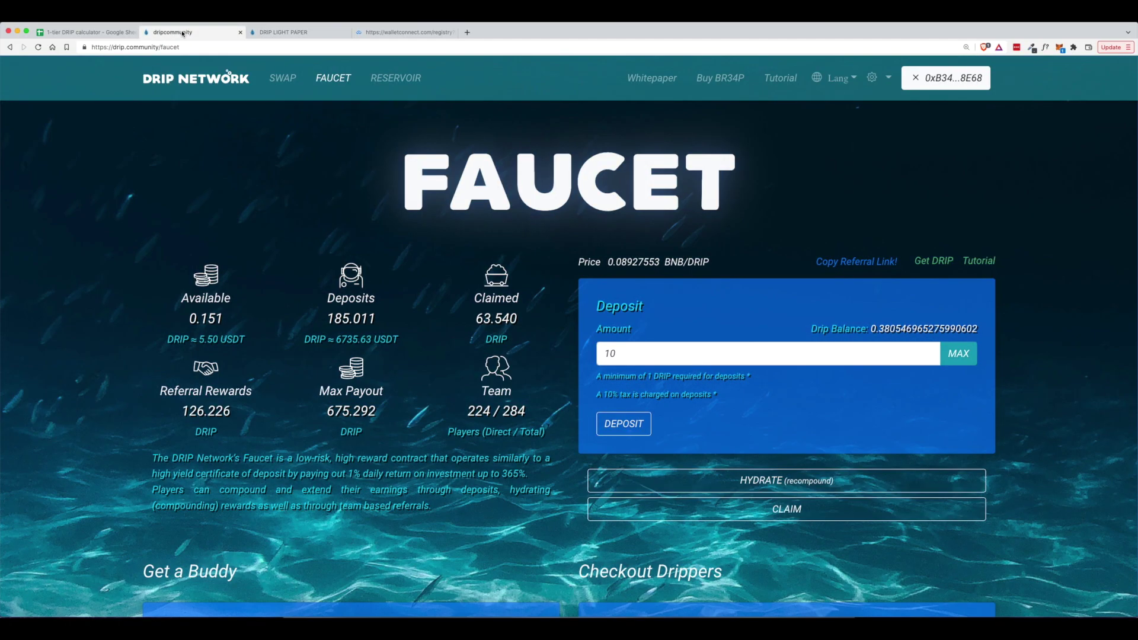
click(100, 34)
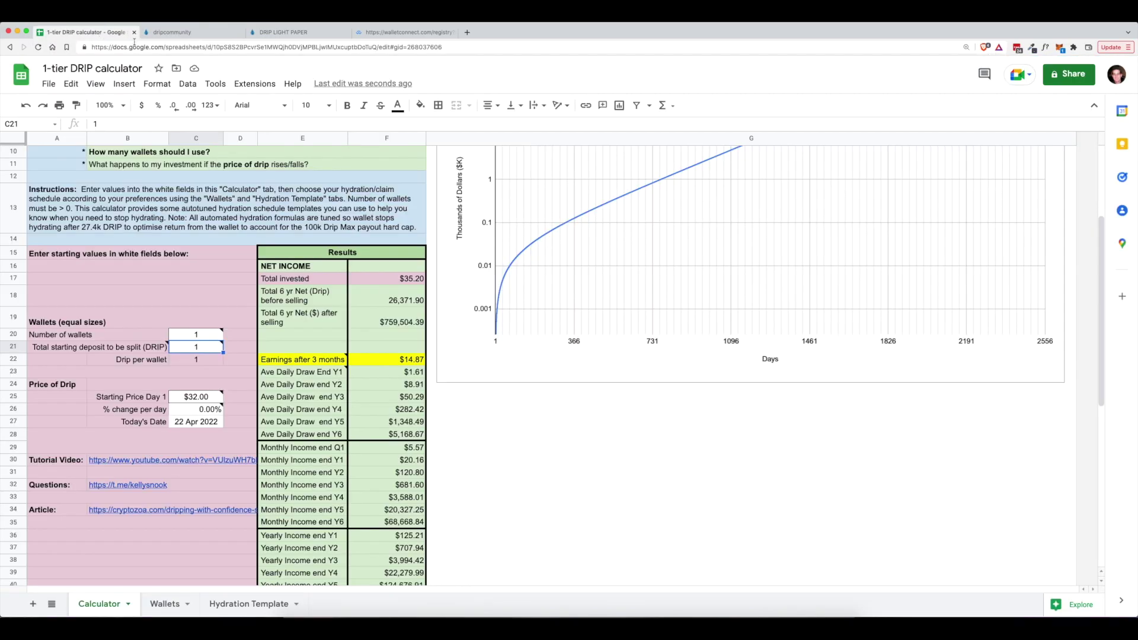
Step: Review the MetaMask account list, open the account creation form and cancel it, and return to the calculator
click(202, 335)
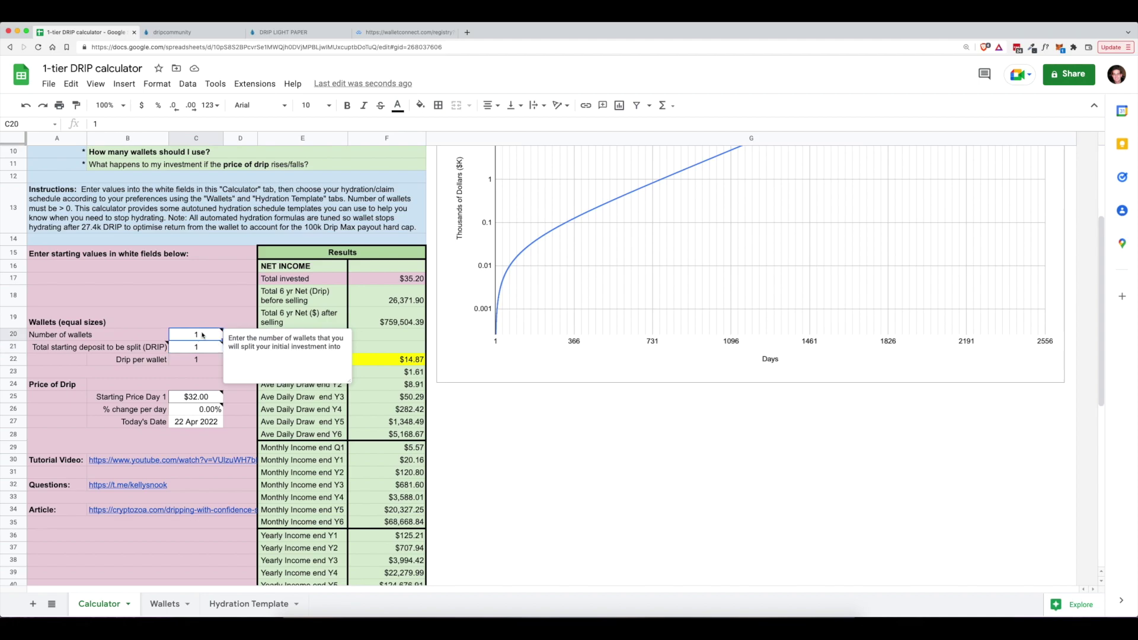
click(1059, 48)
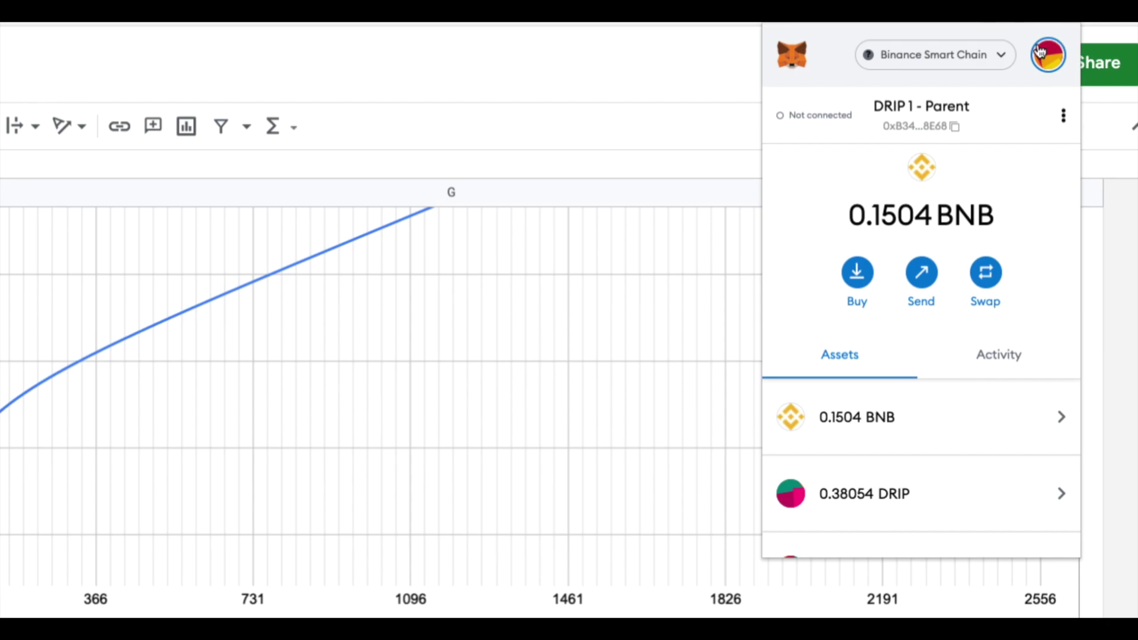
click(1049, 60)
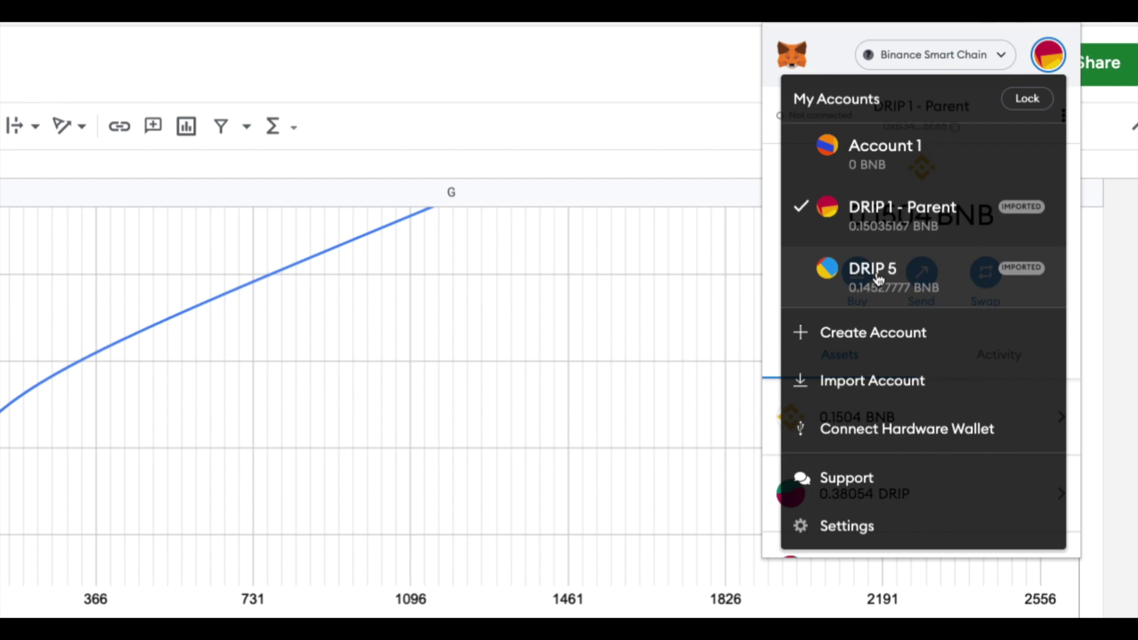
click(887, 335)
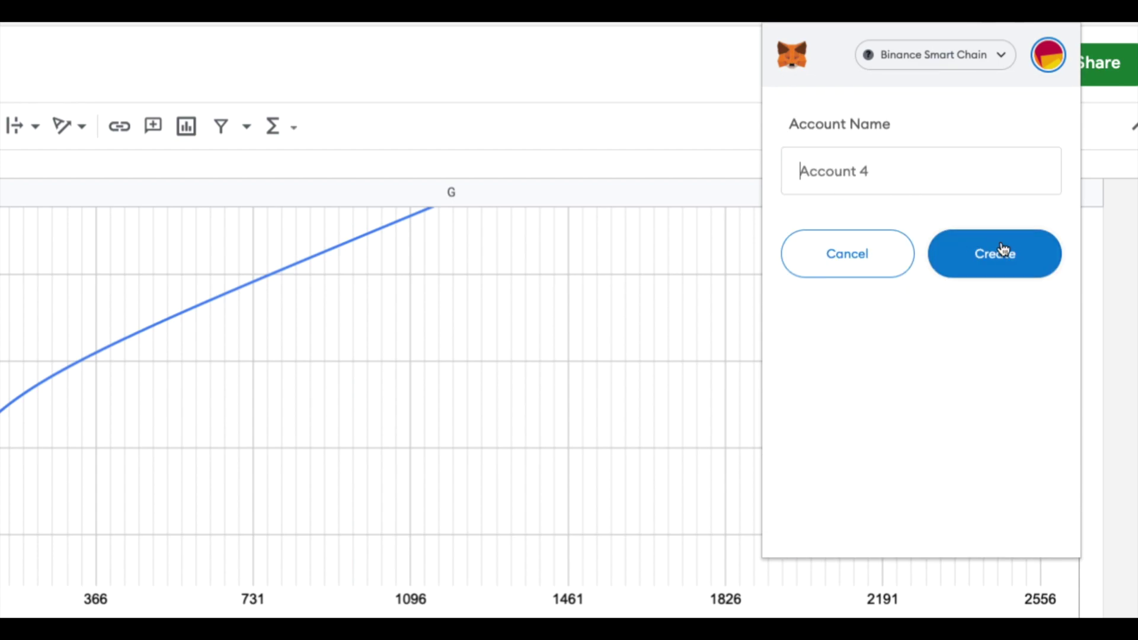
click(851, 249)
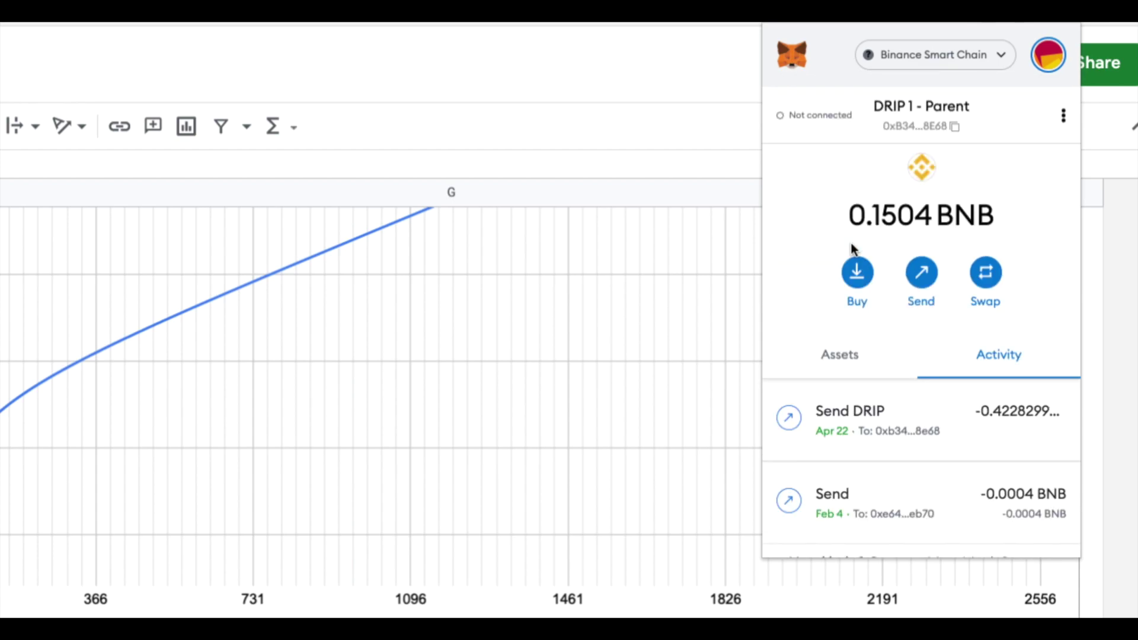
click(1047, 59)
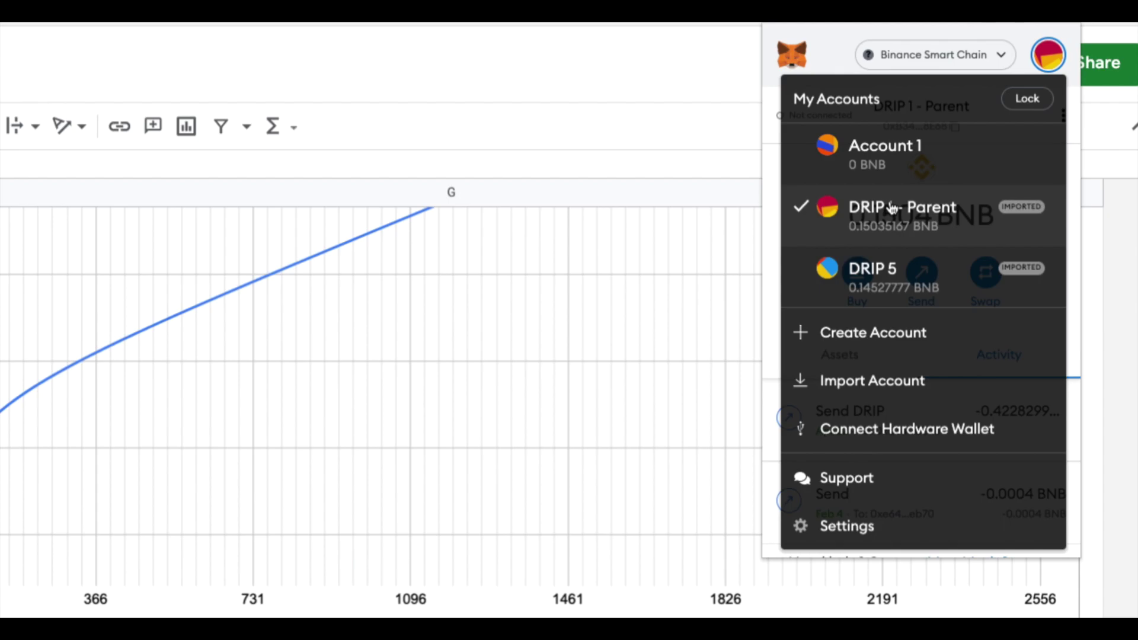
click(678, 168)
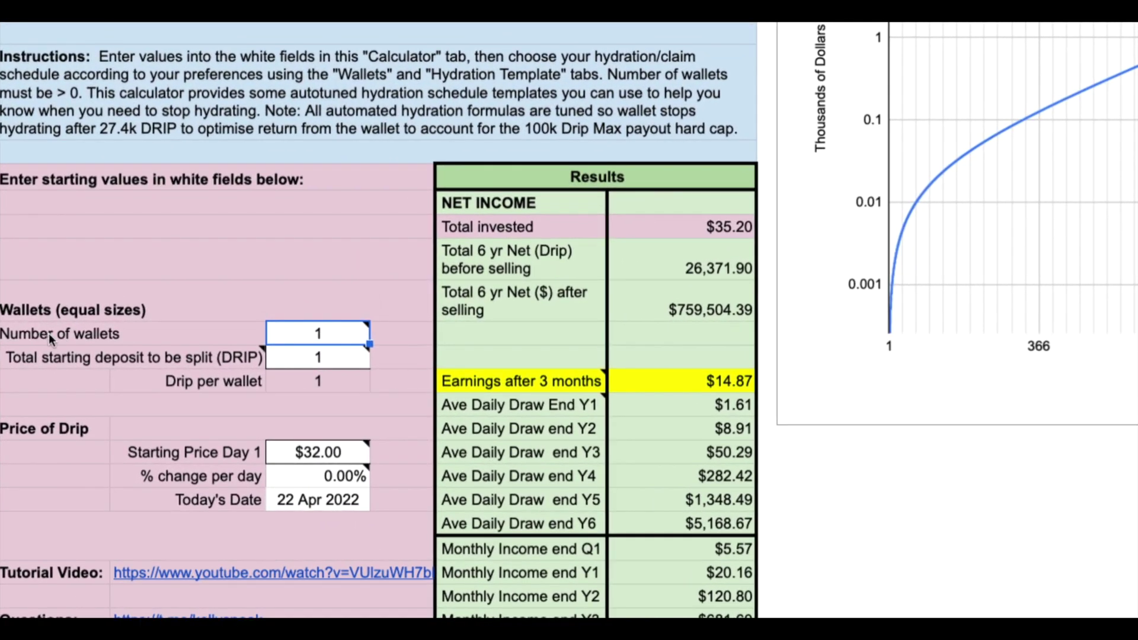
Step: Set the number of wallets to 1 and select the total starting deposit cell
key(Delete)
text(1)
click(326, 361)
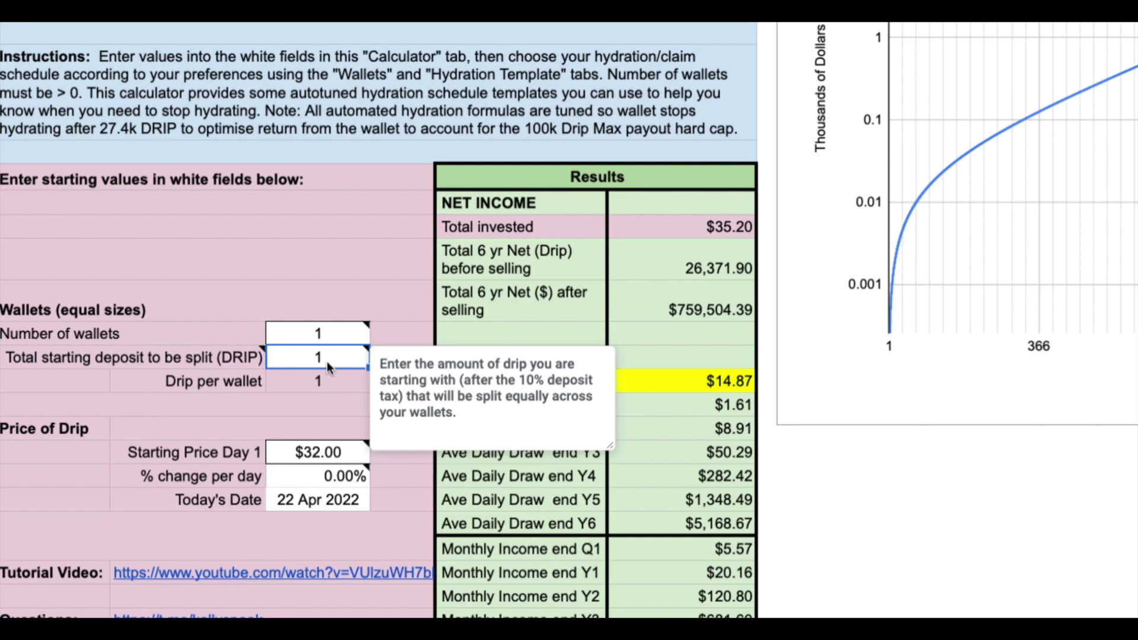
mouse_move(259, 355)
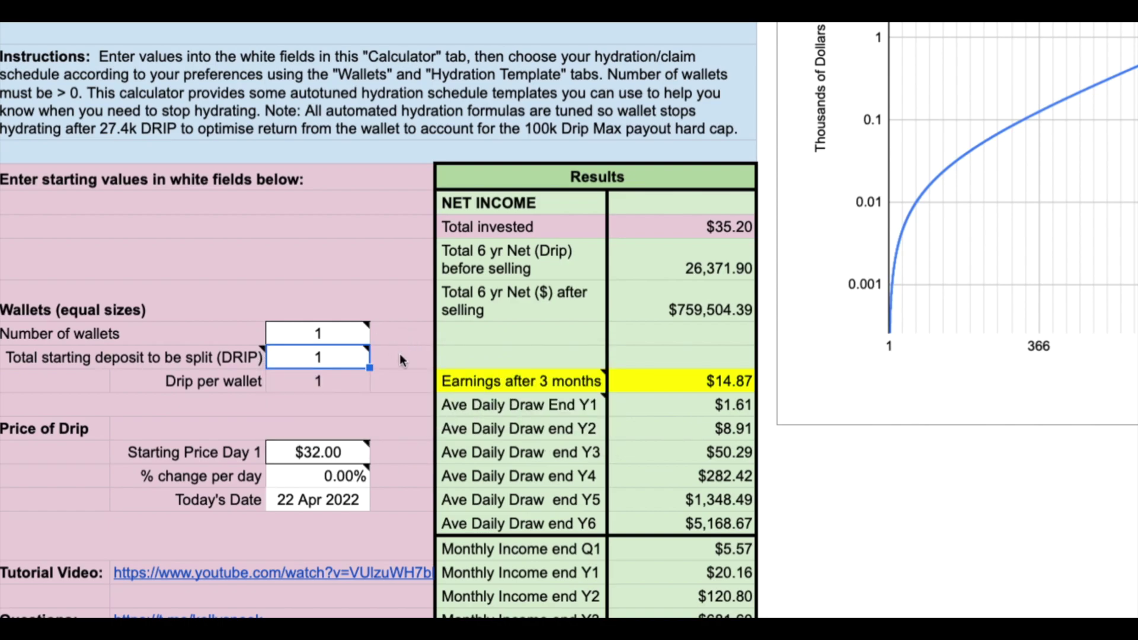
Step: Set the total starting deposit to be split to 10 DRIP on the Calculator sheet
double_click(339, 354)
text(0)
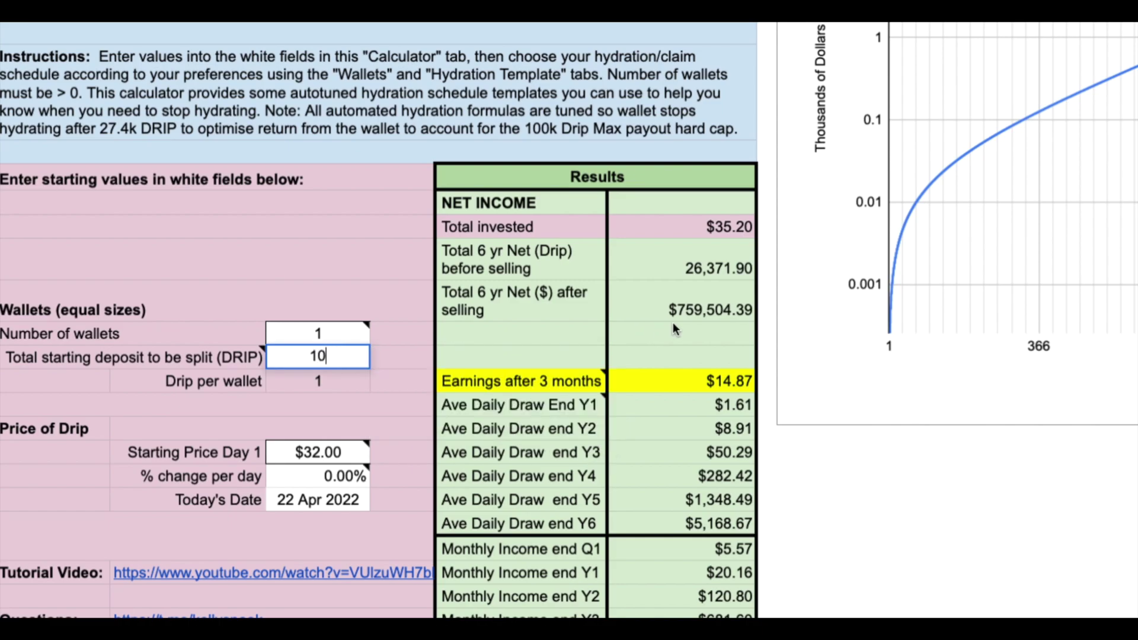
scroll(713, 343, down, 4)
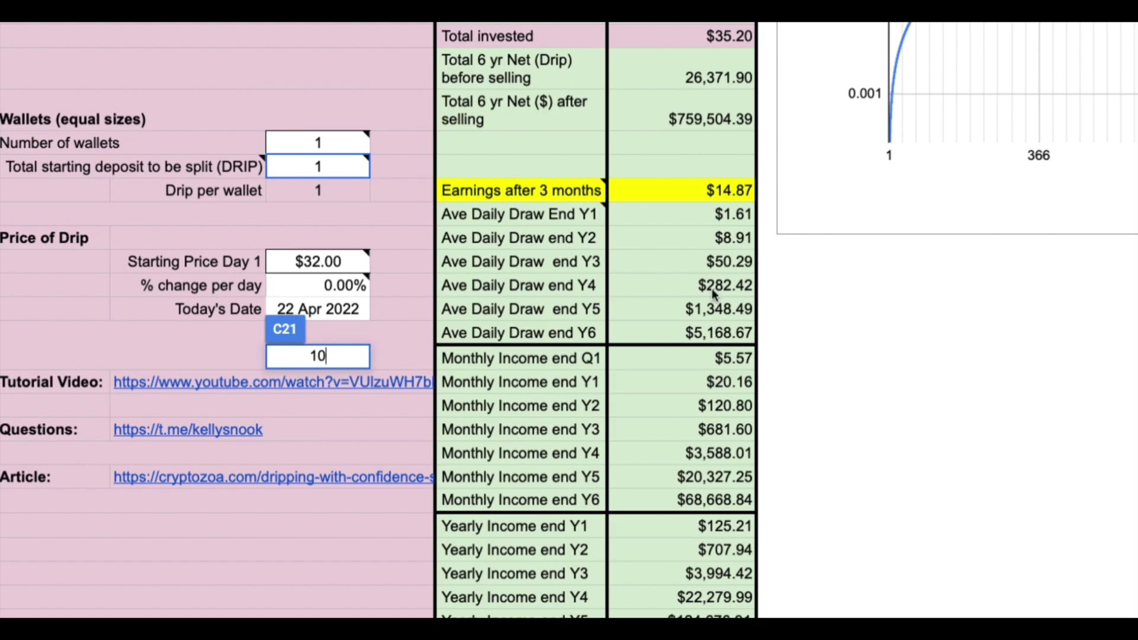
scroll(721, 534, down, 1)
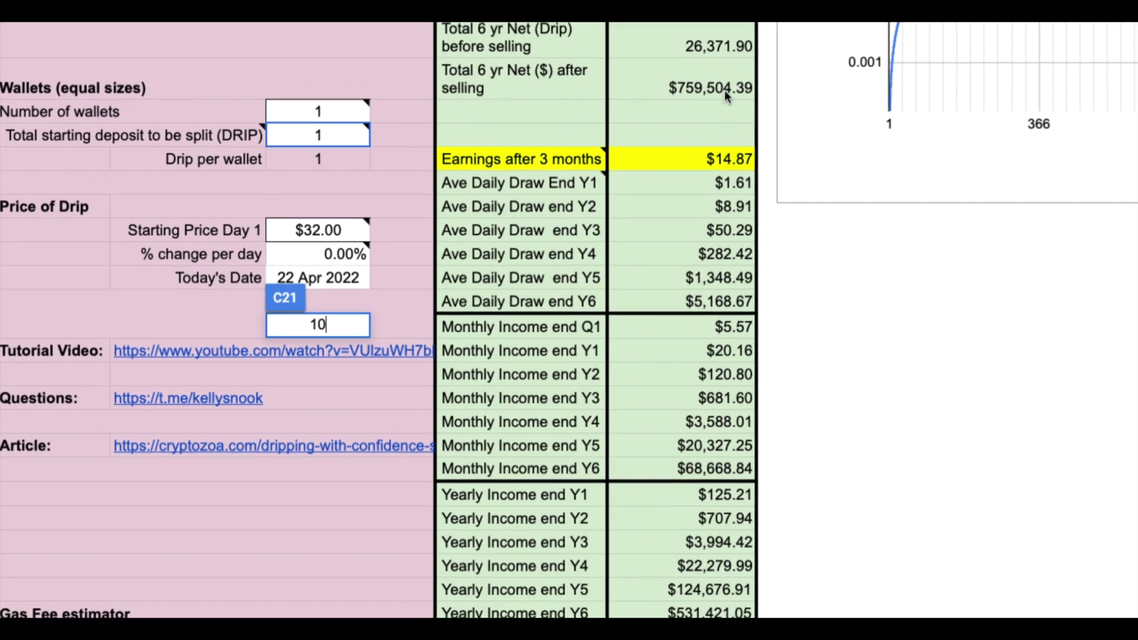
click(312, 138)
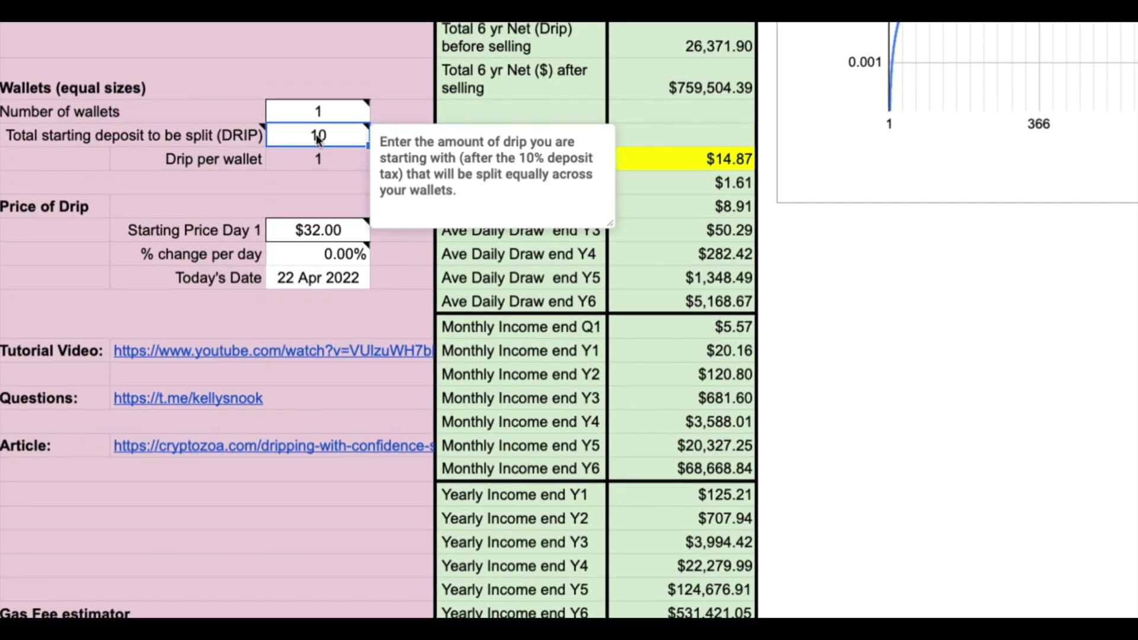
Step: Set the total starting deposit back to 1 DRIP
text(1)
click(372, 138)
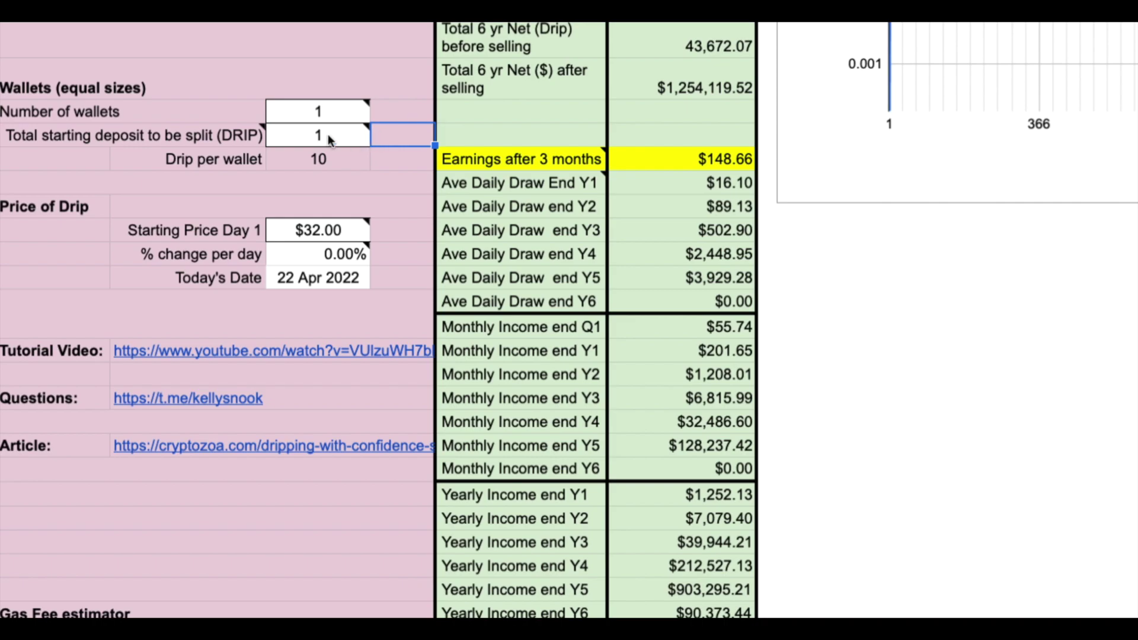
mouse_move(330, 139)
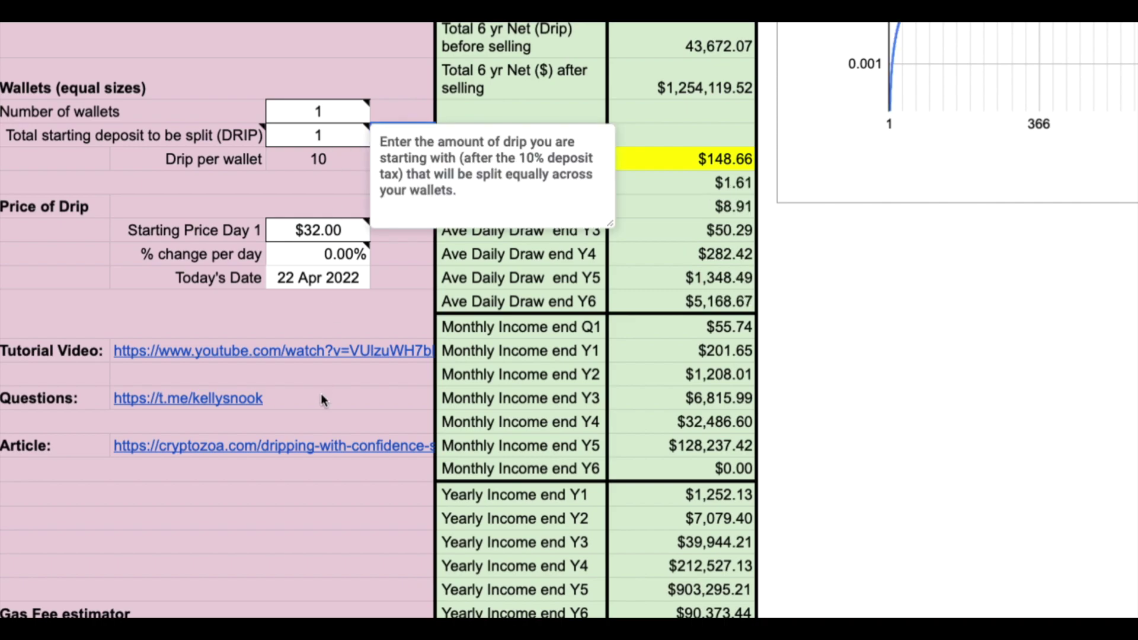
mouse_move(320, 392)
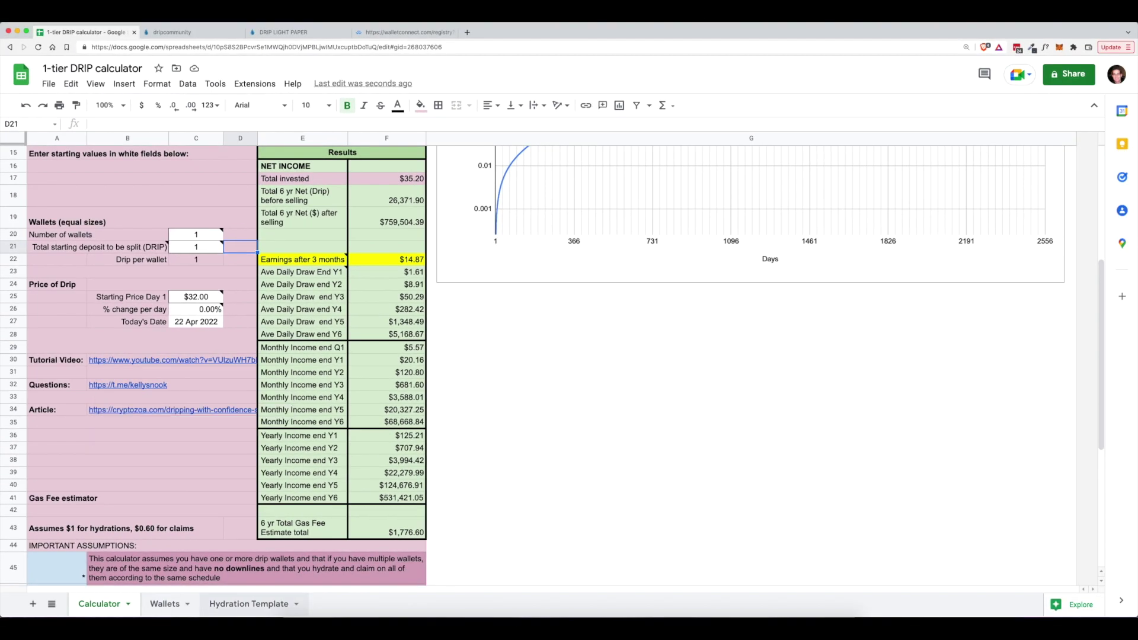
Step: View the Hydration Template sheet, then inspect the Calculator's 6-year net after selling and Starting Price Day 1 cells
click(249, 603)
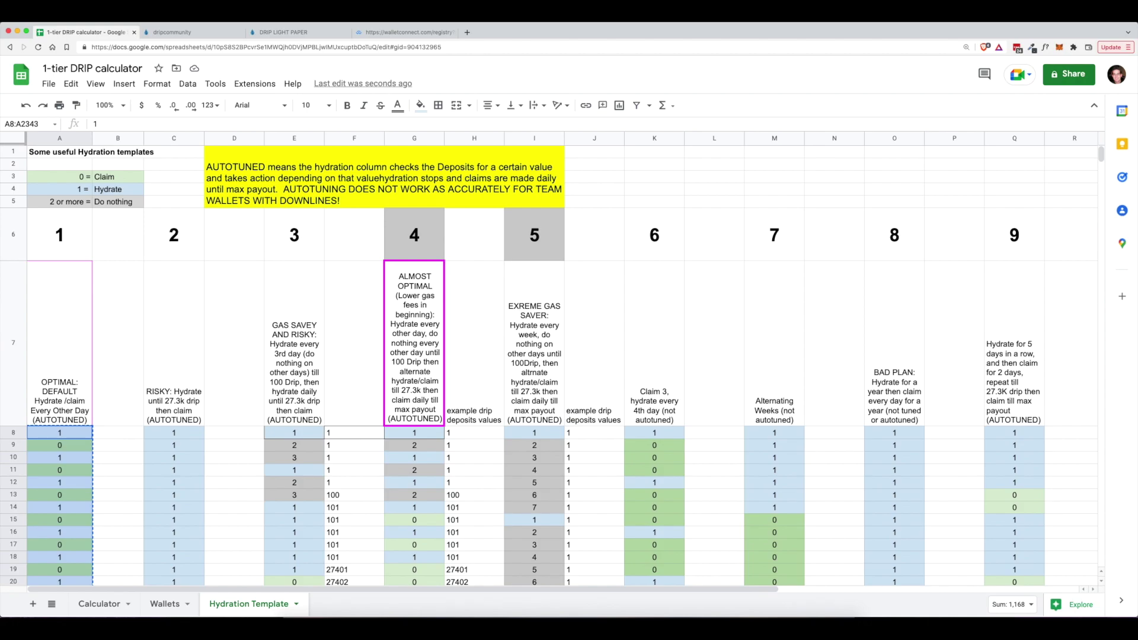
click(99, 603)
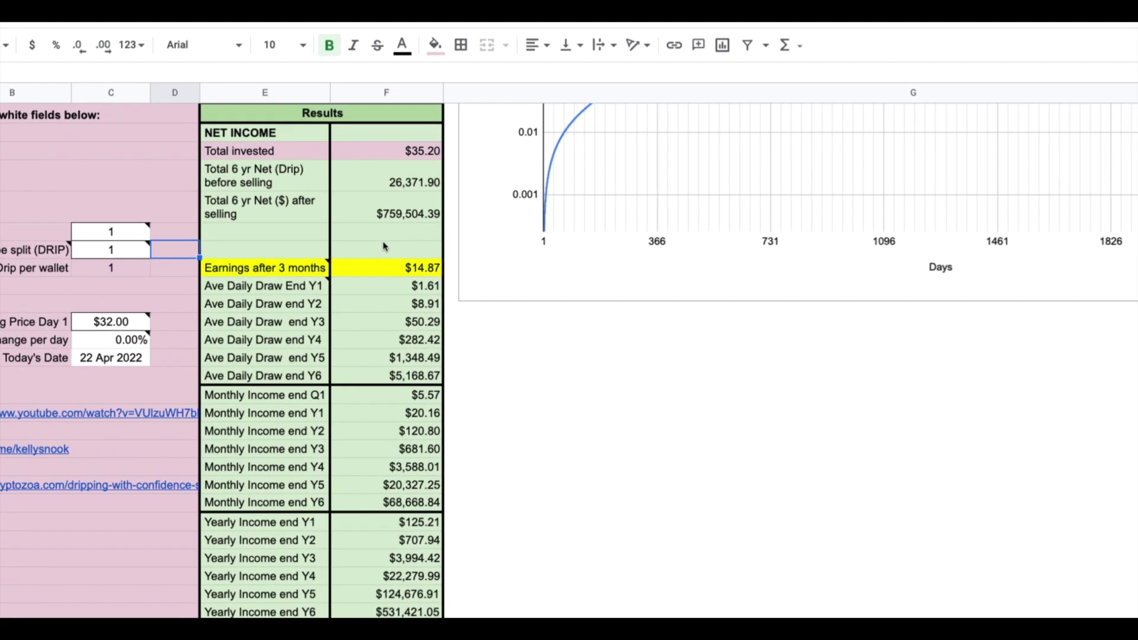
click(397, 219)
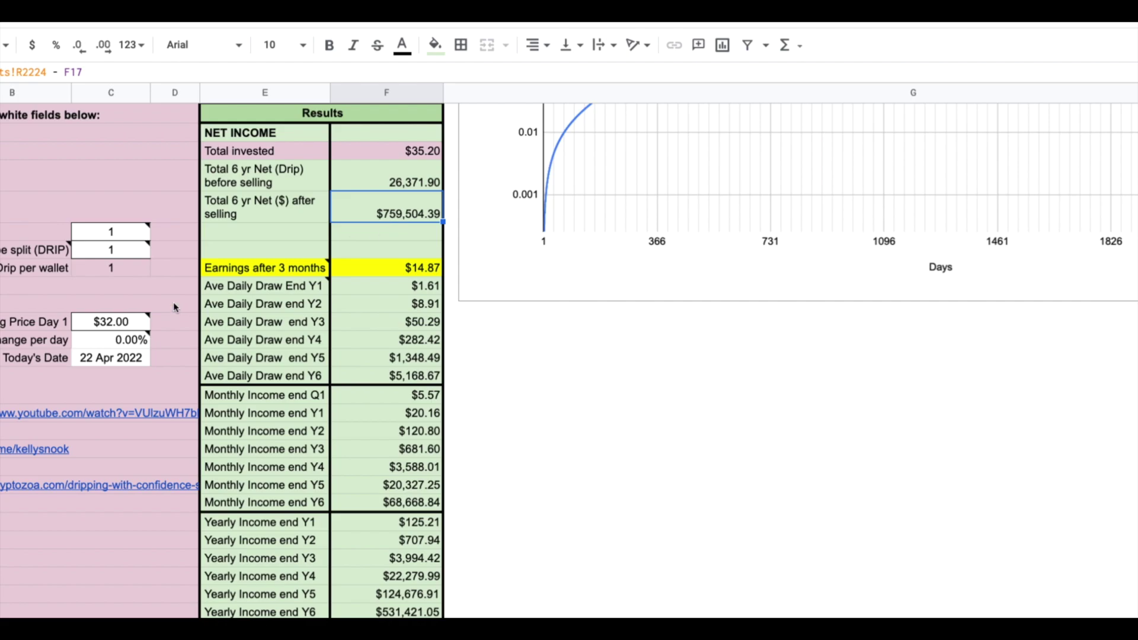
click(141, 325)
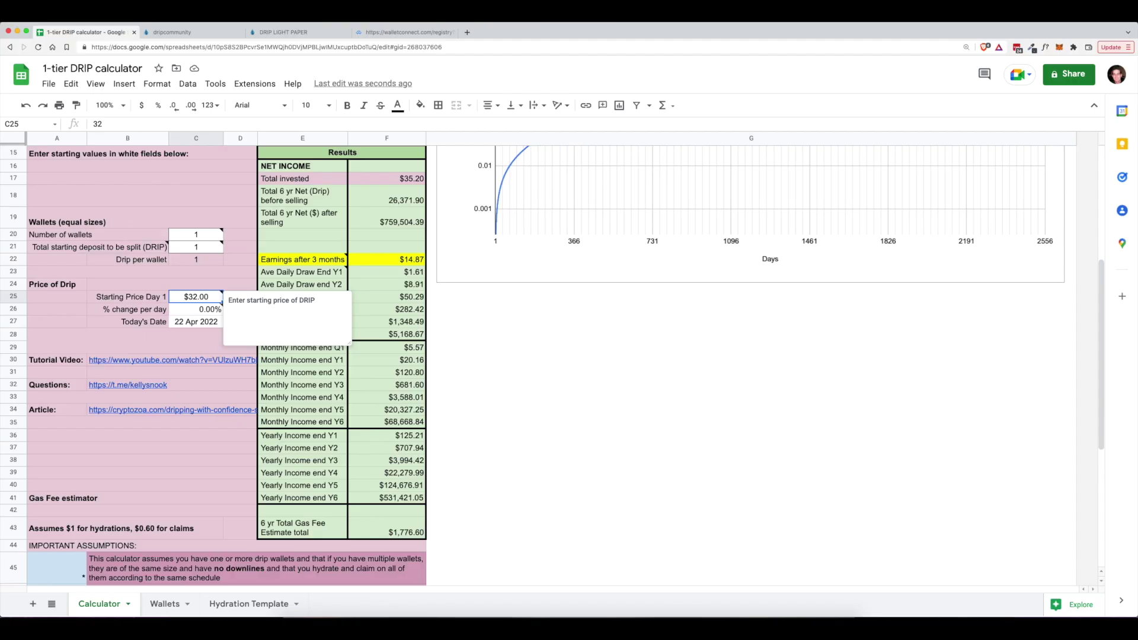
click(751, 414)
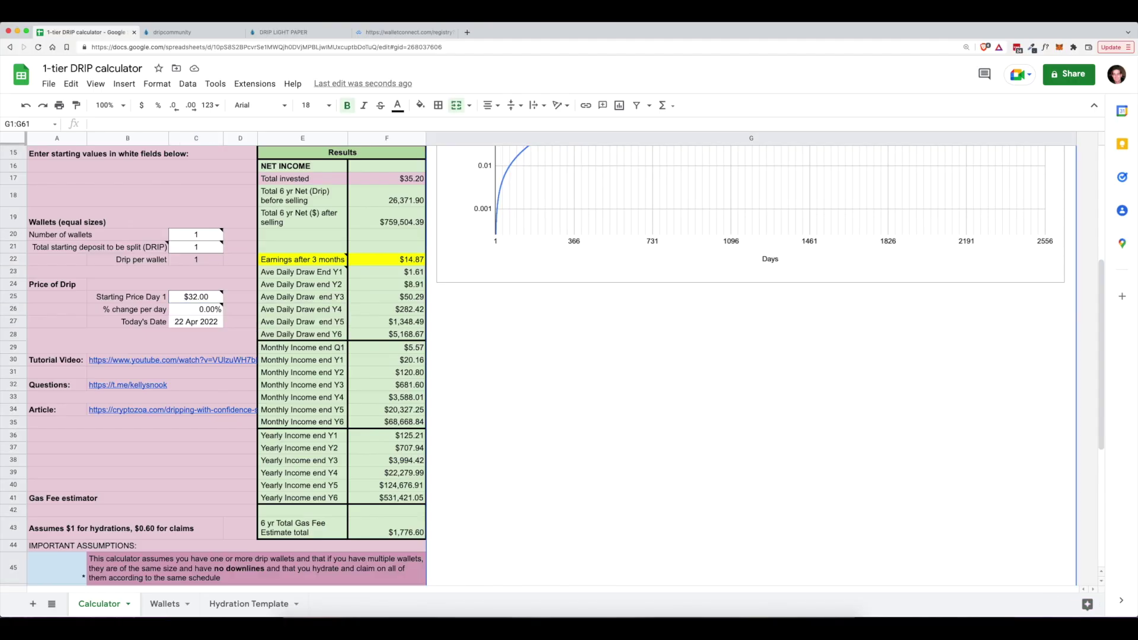
Step: Review the hydration templates and the Wallets sheet's daily schedule, and return to the Calculator sheet
click(249, 603)
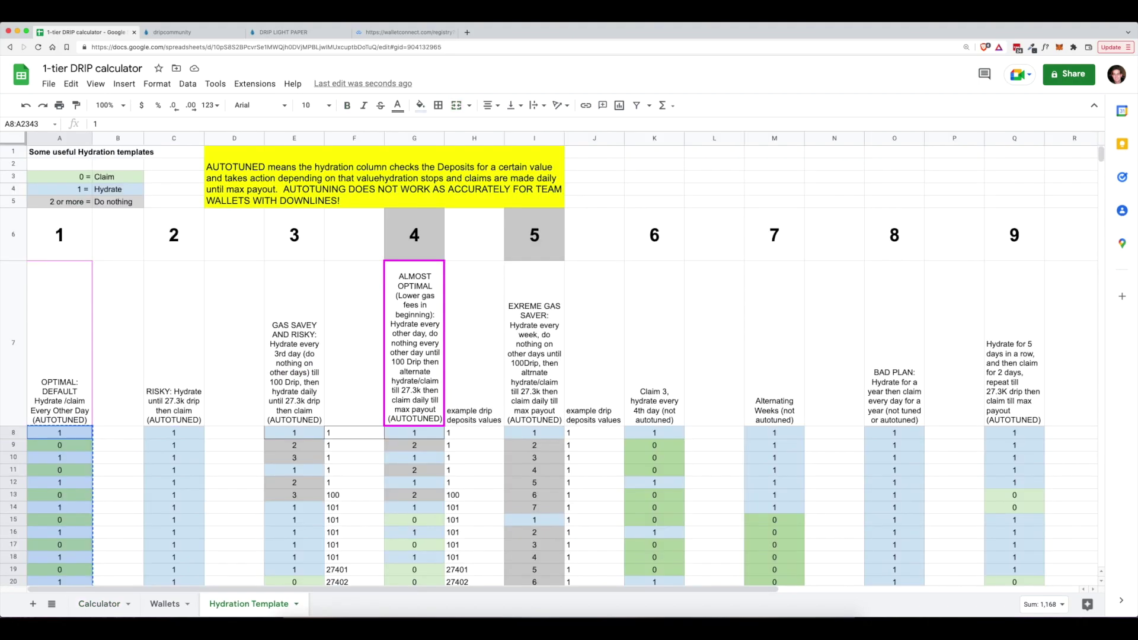
click(165, 603)
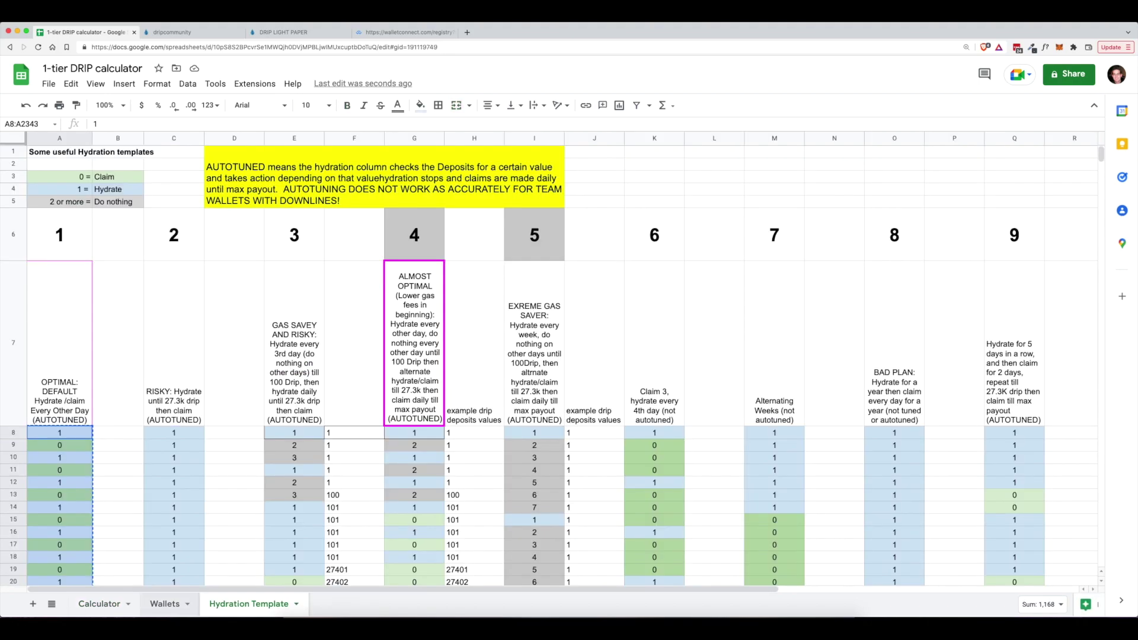
scroll(548, 412, down, 5)
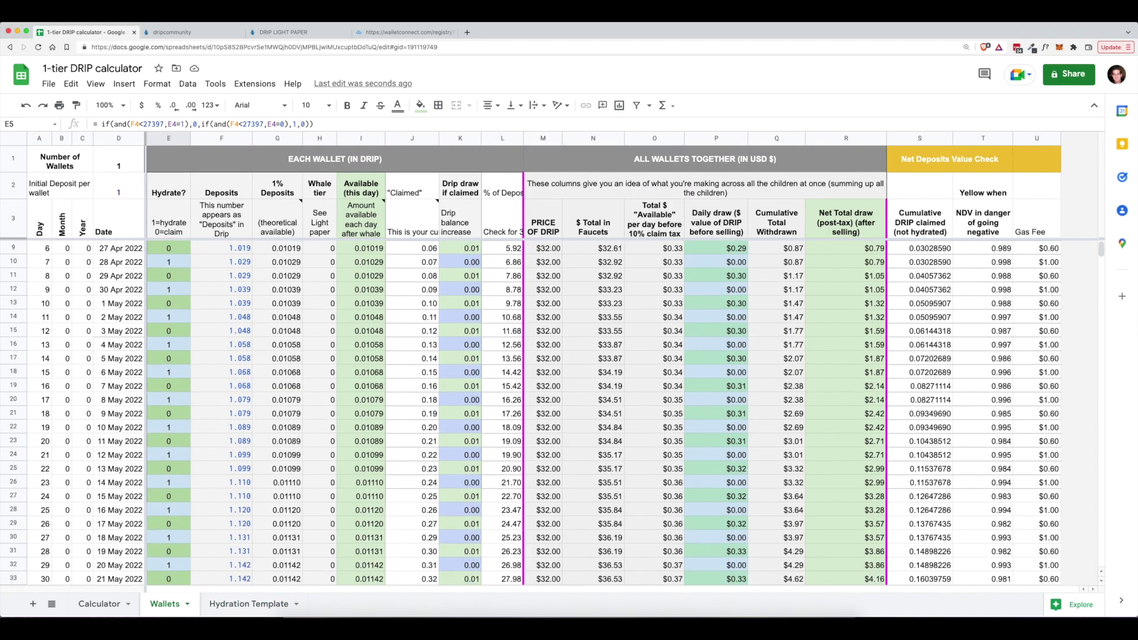
scroll(548, 412, up, 5)
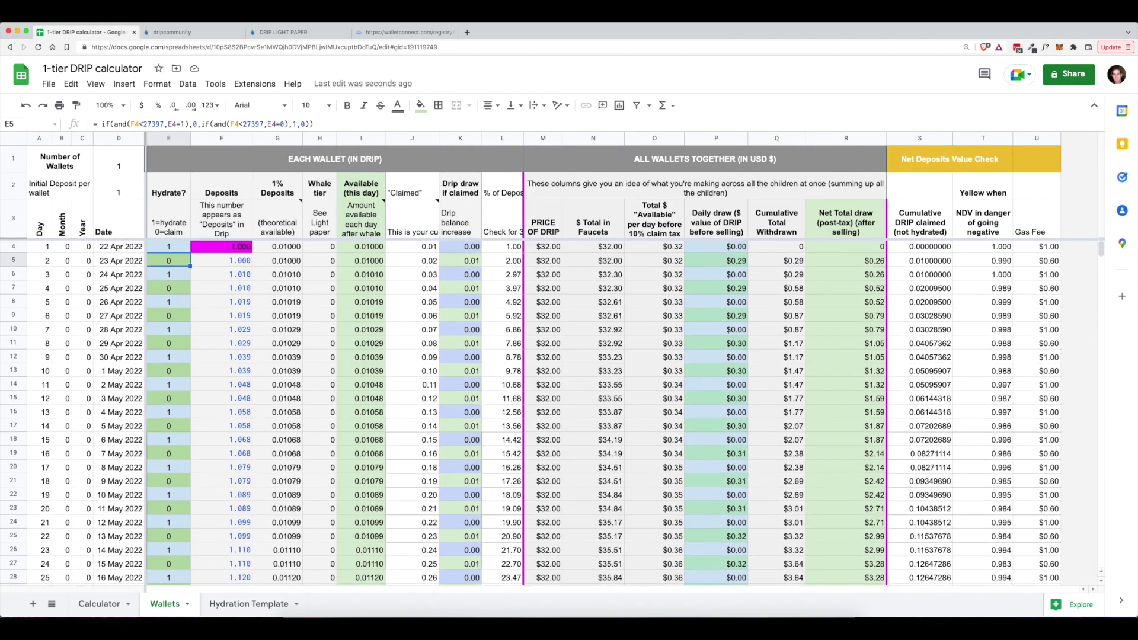
click(99, 603)
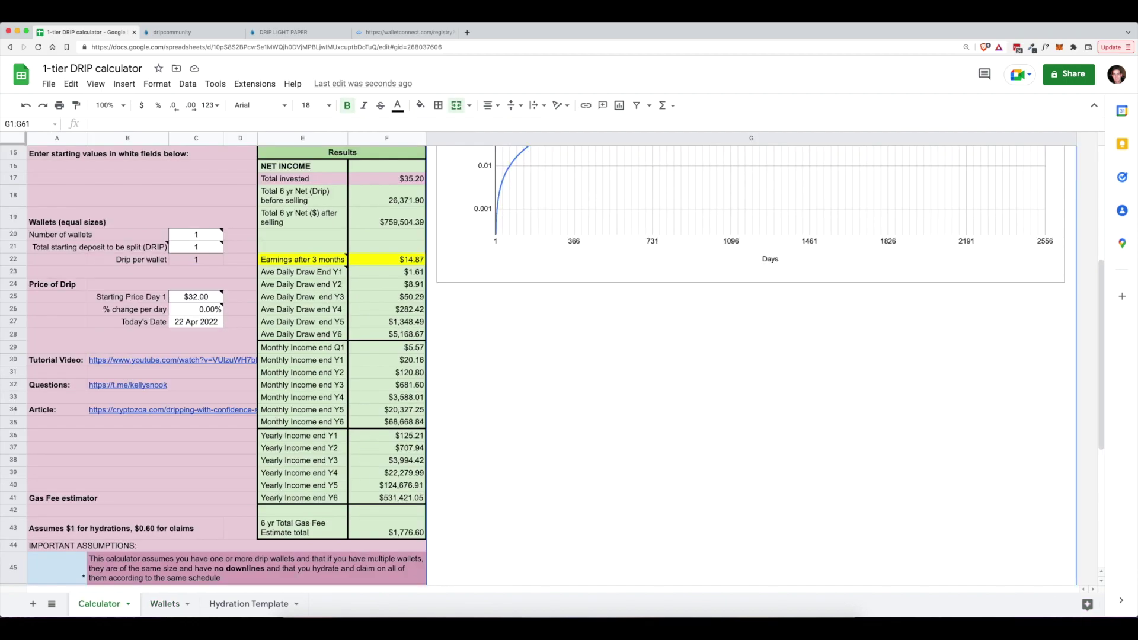
Step: Change the Calculator's total starting deposit to 10 DRIP
click(197, 246)
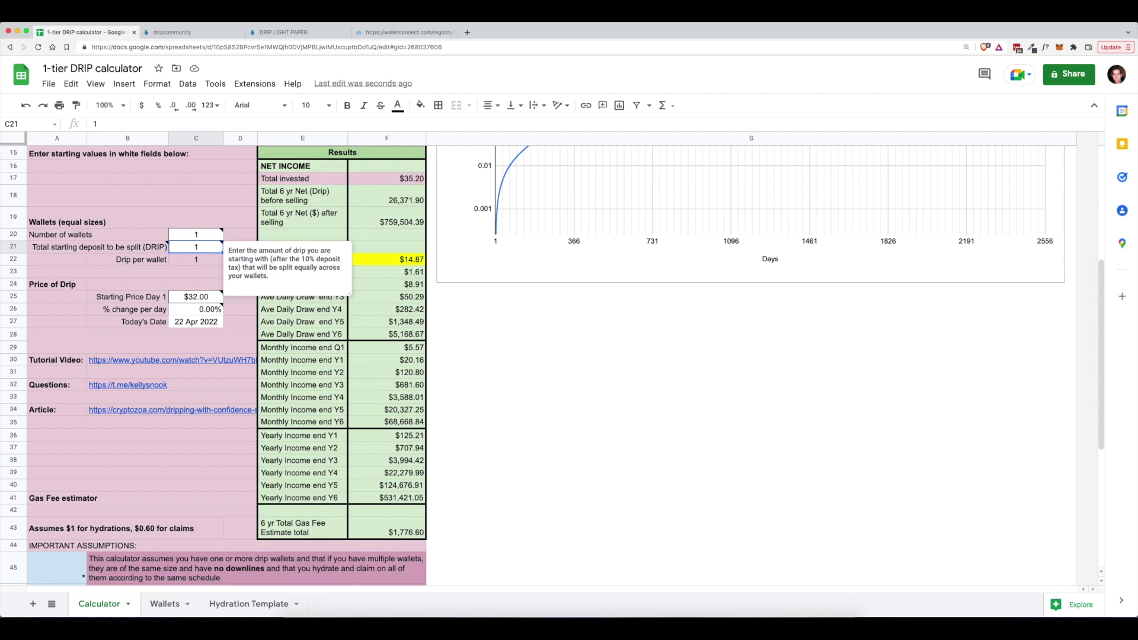
text(10)
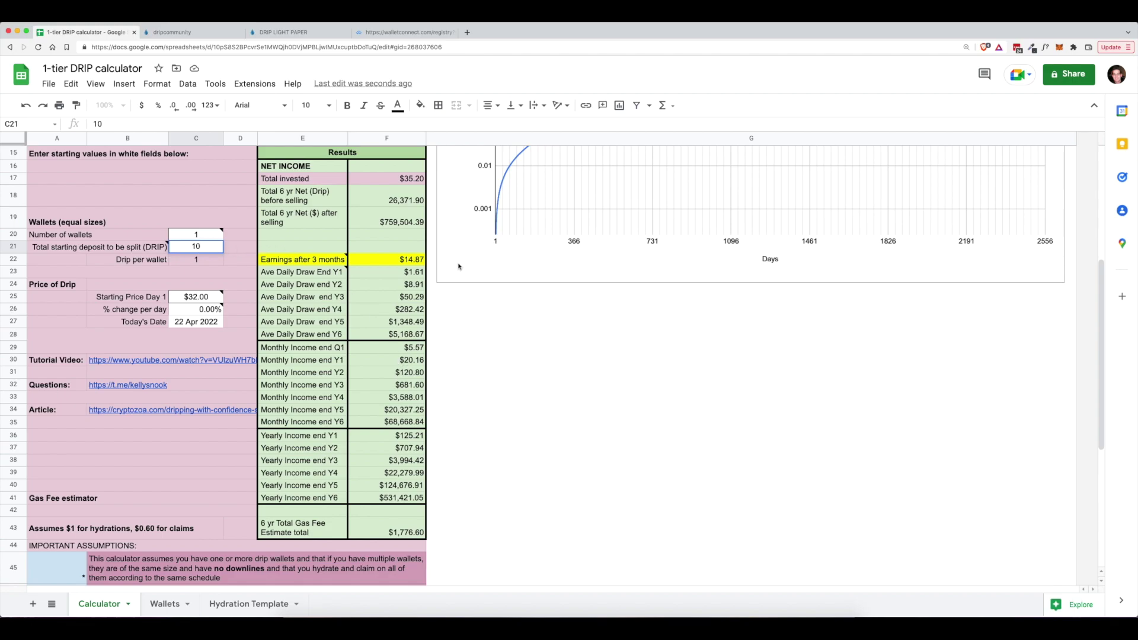
click(459, 307)
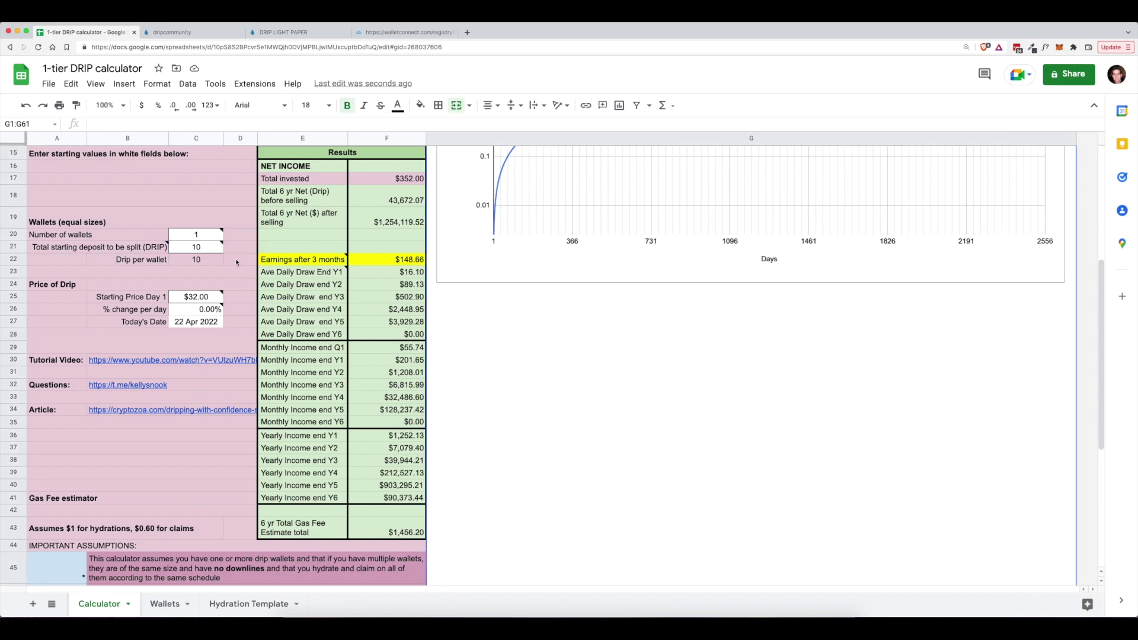
mouse_move(203, 249)
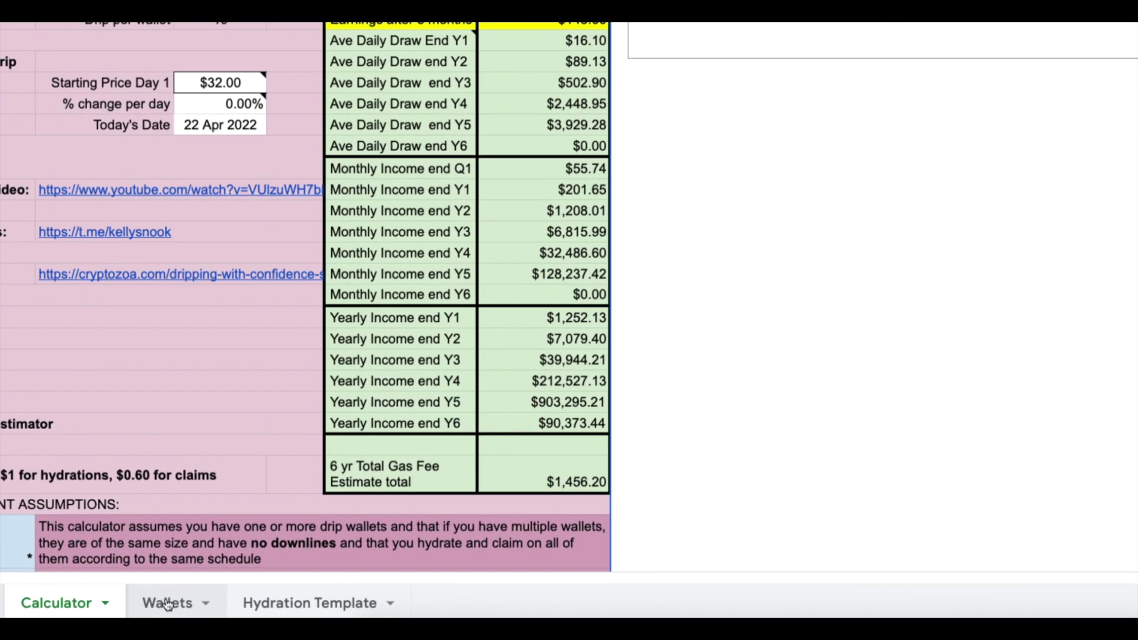
Step: Inspect the formula in the Wallets sheet's first Deposits cell, F4, and return to the Calculator sheet
click(163, 605)
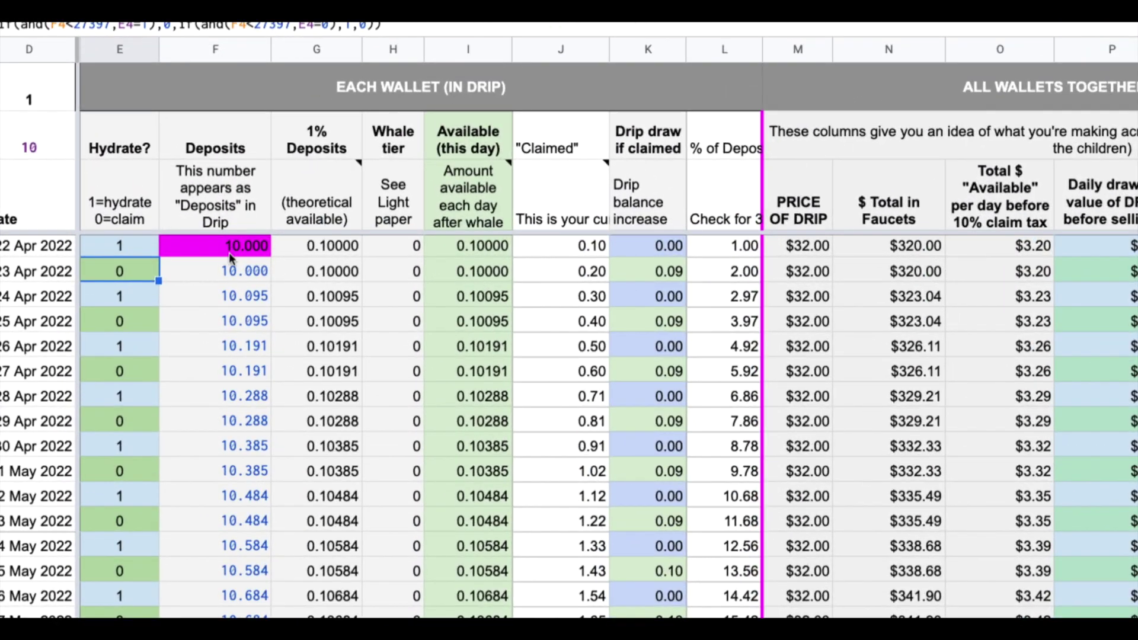
click(230, 250)
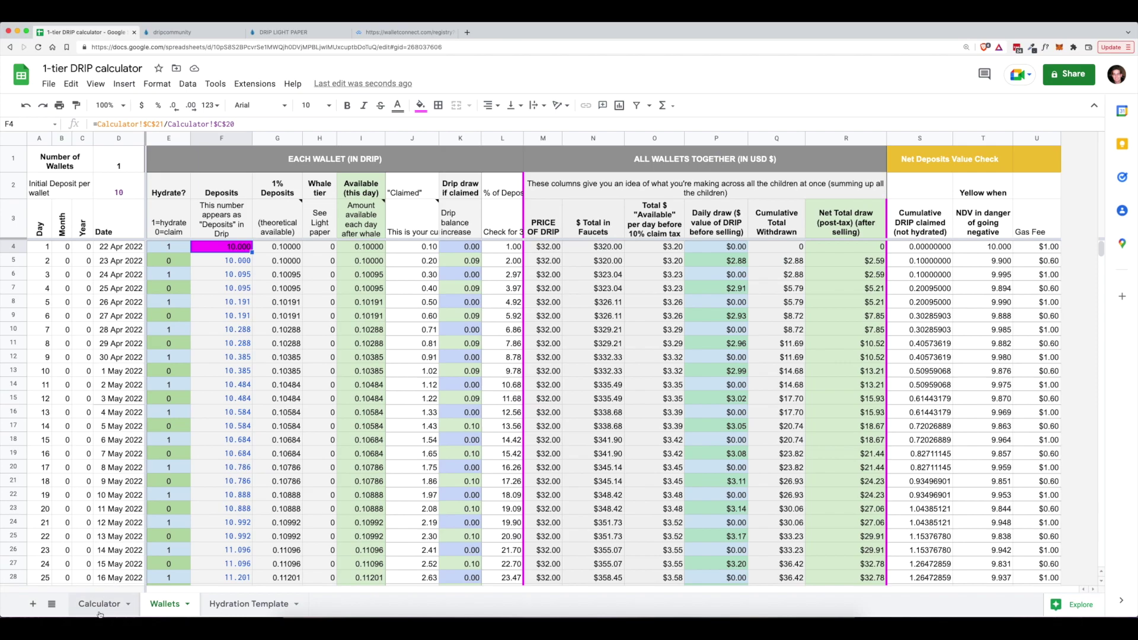
click(99, 614)
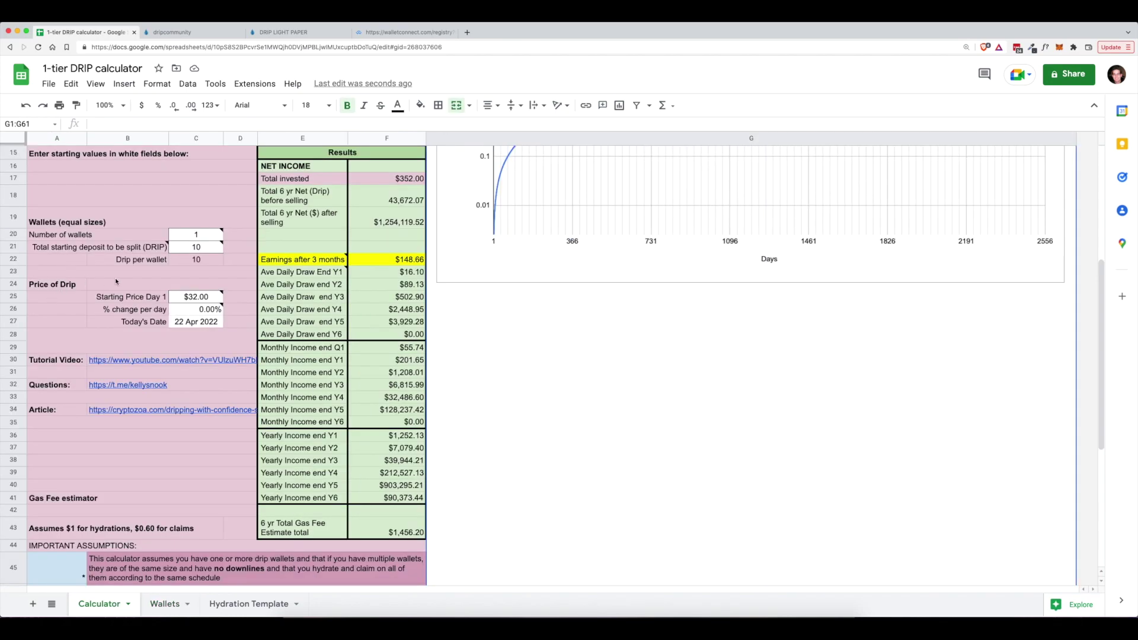
Step: Set the total starting deposit to 100 DRIP
click(207, 251)
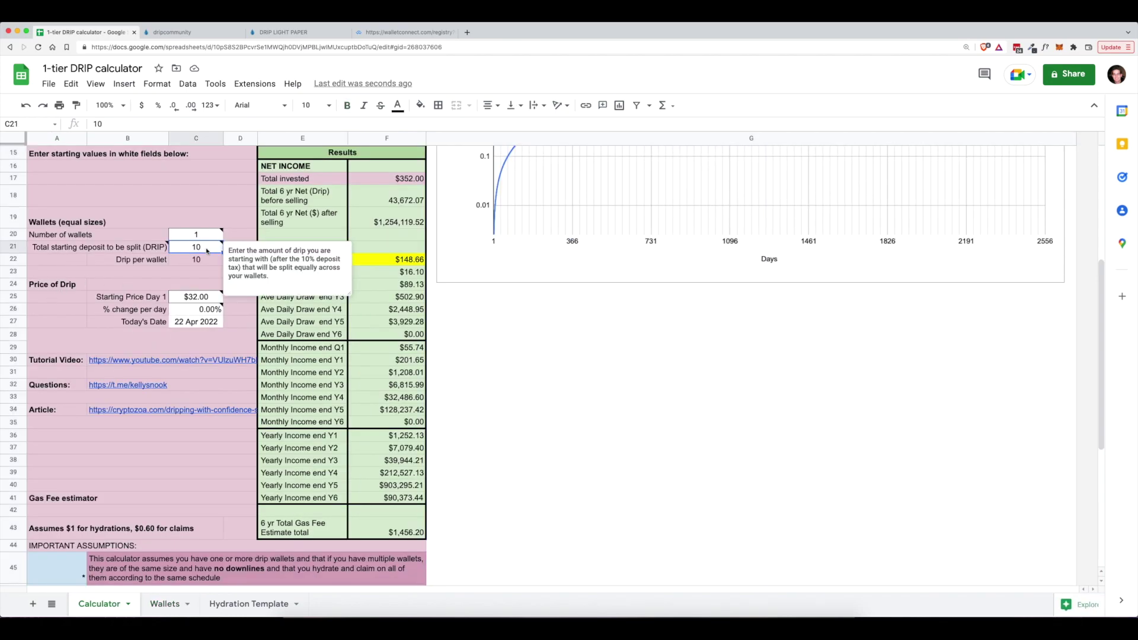
text(100)
key(Return)
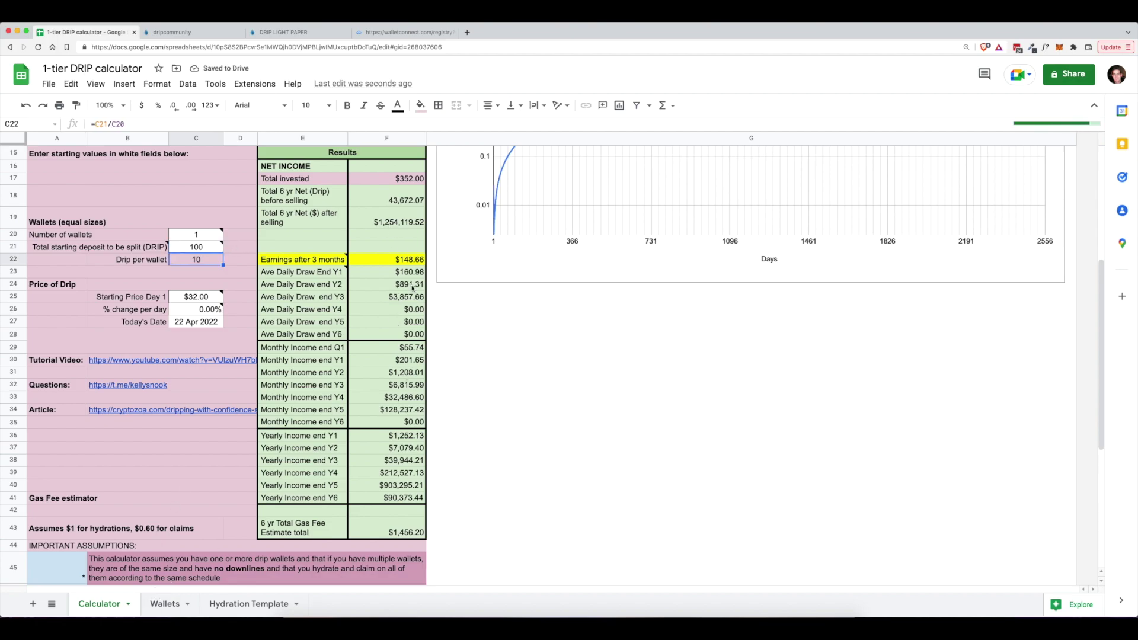
Step: Review the Wallets sheet's daily schedule for the 100 DRIP deposit, and return to the Calculator's 6-year net ($) result
click(166, 604)
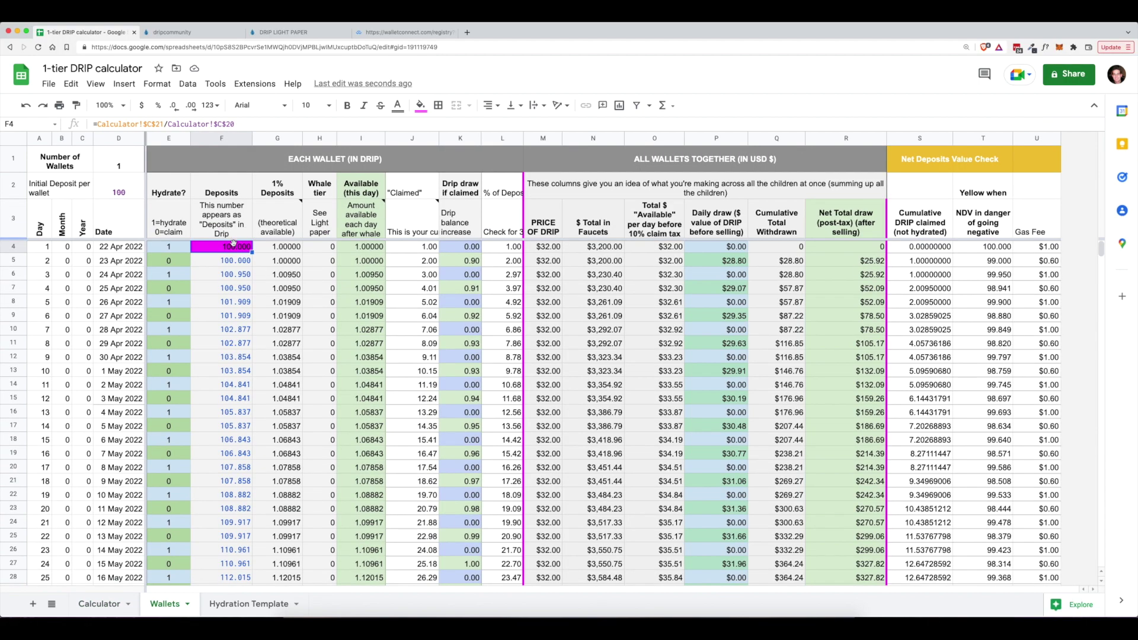
key(alt+Up)
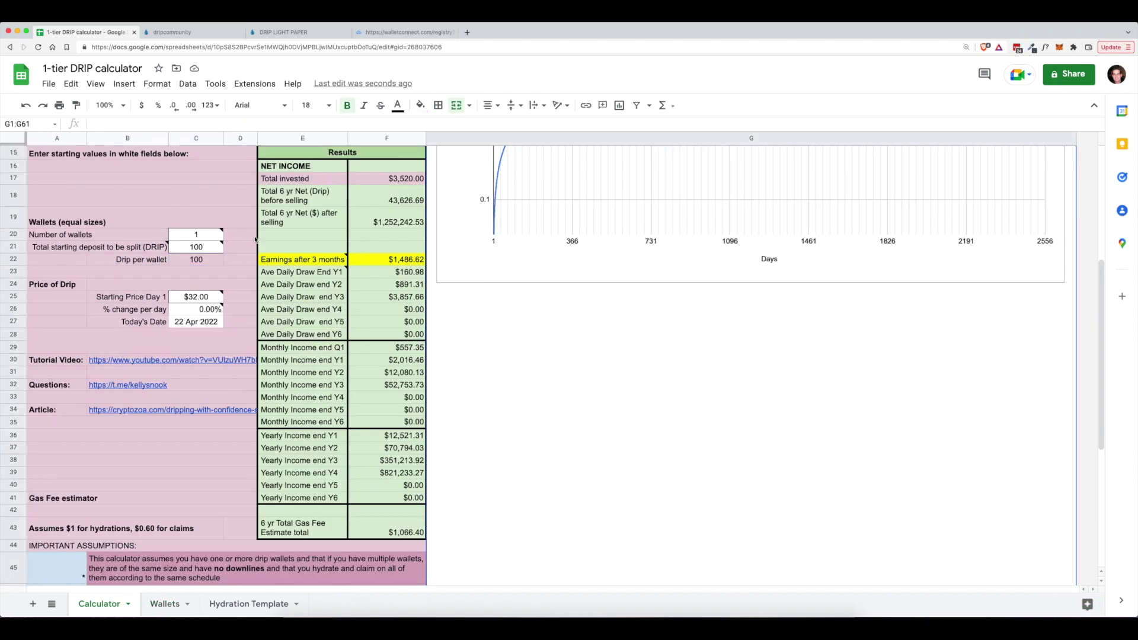
click(204, 247)
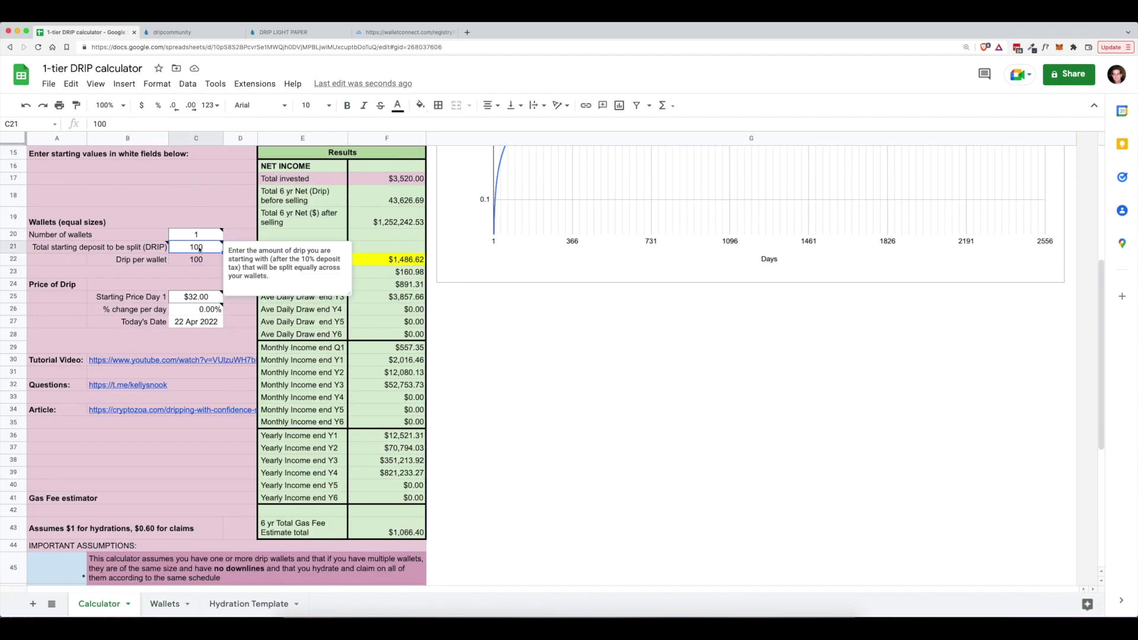
click(391, 223)
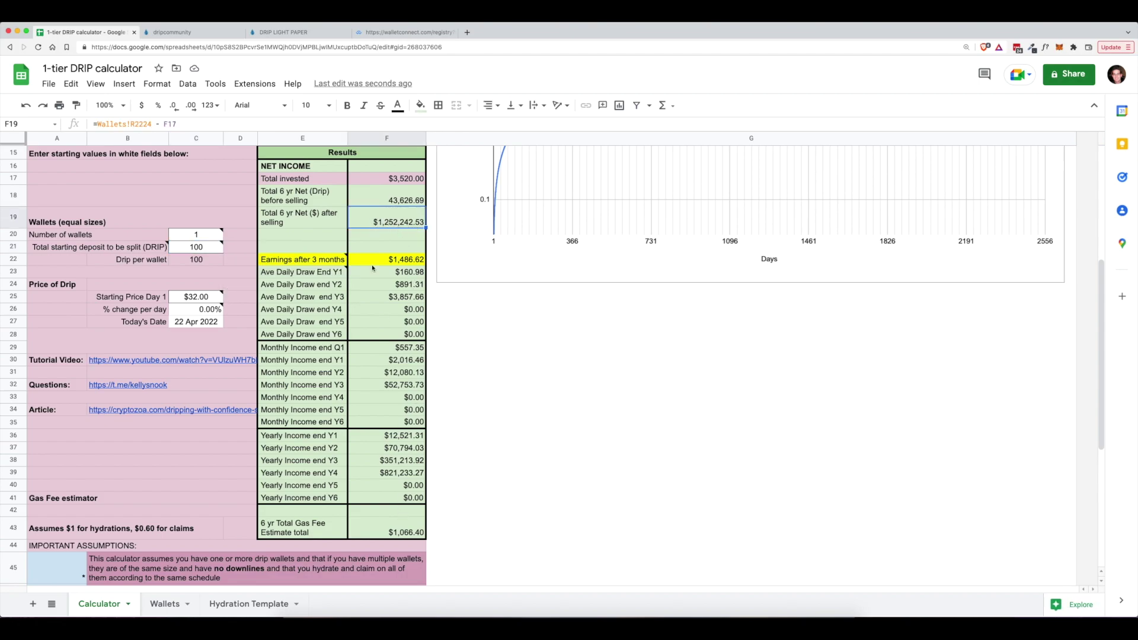
Step: Set the total starting deposit to 10 DRIP and check the 6-year net ($) after selling
click(205, 248)
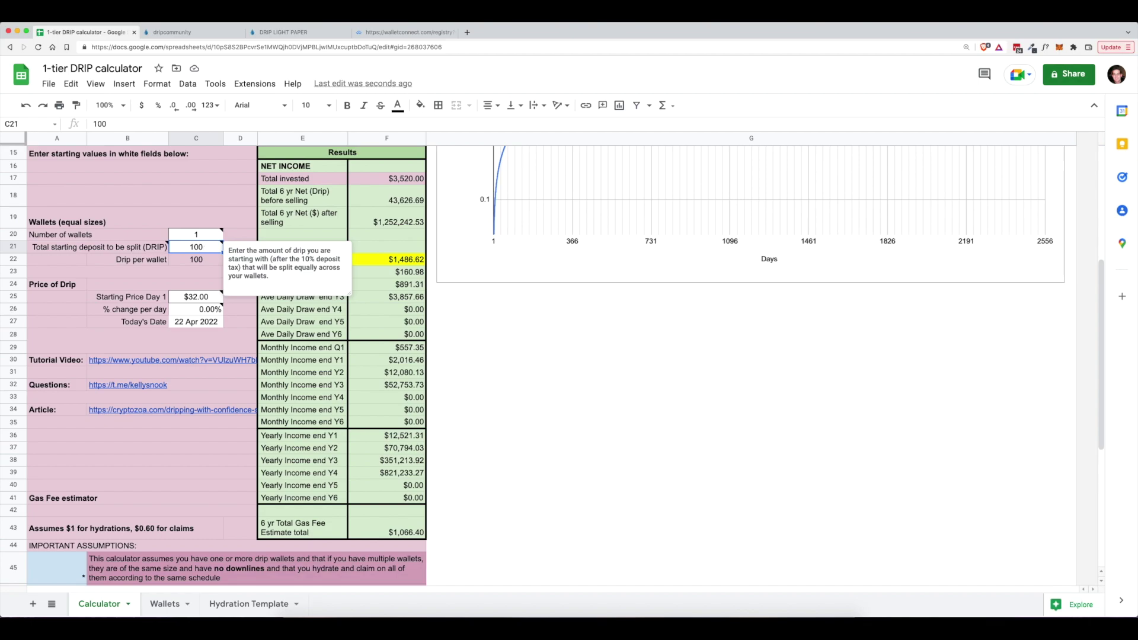
text(10)
key(Return)
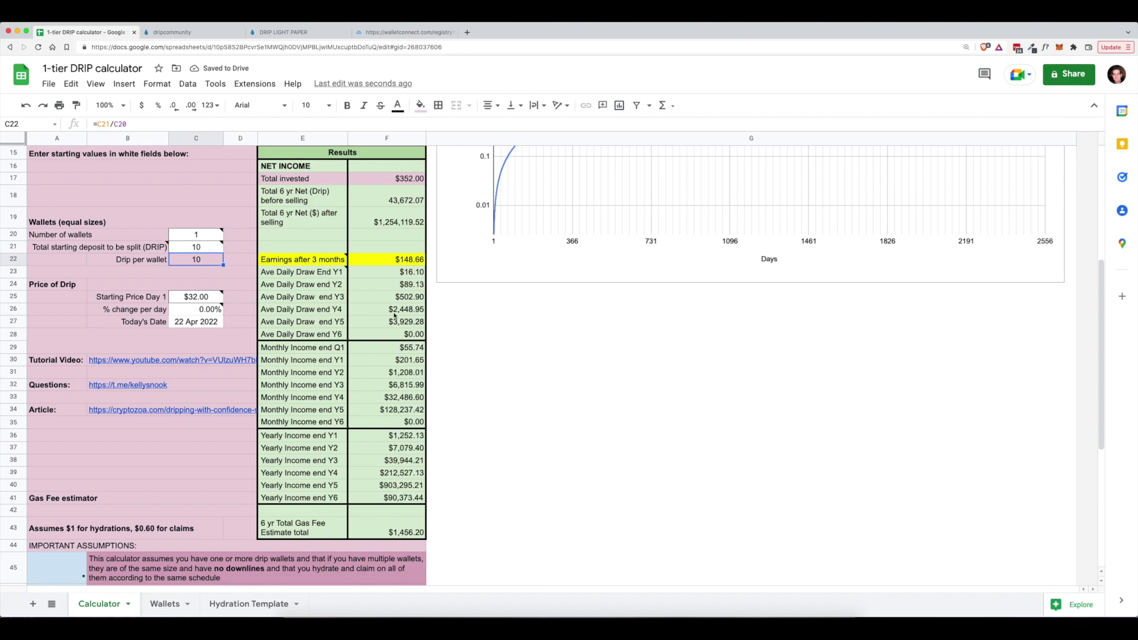
click(395, 222)
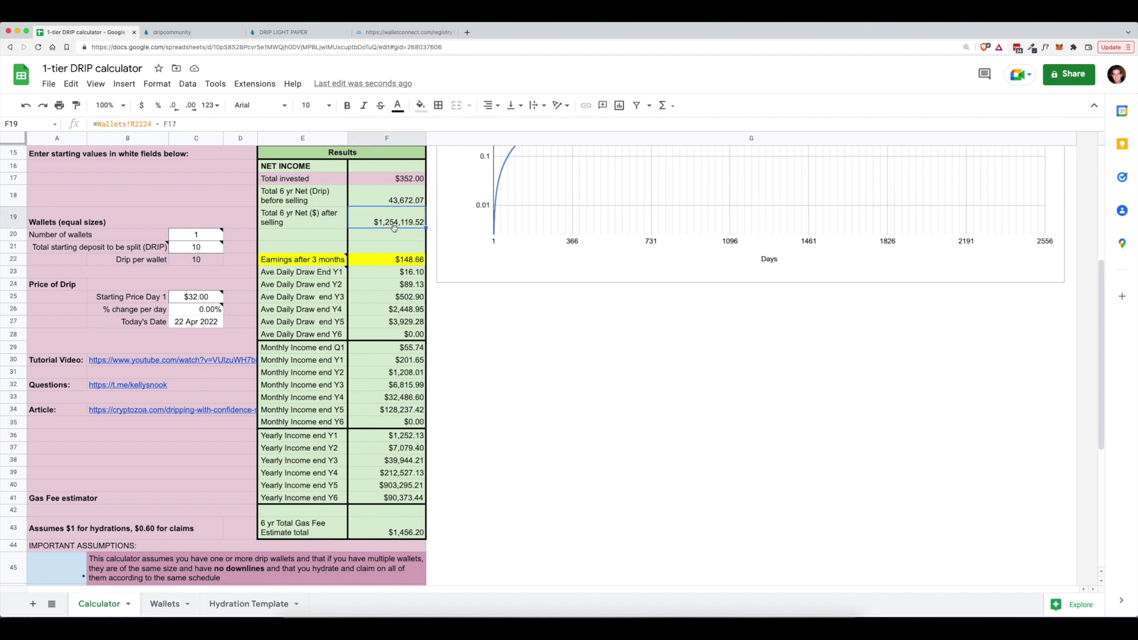
Step: Reduce the total starting deposit to 1 DRIP and check the 6-year net ($) after selling
click(216, 248)
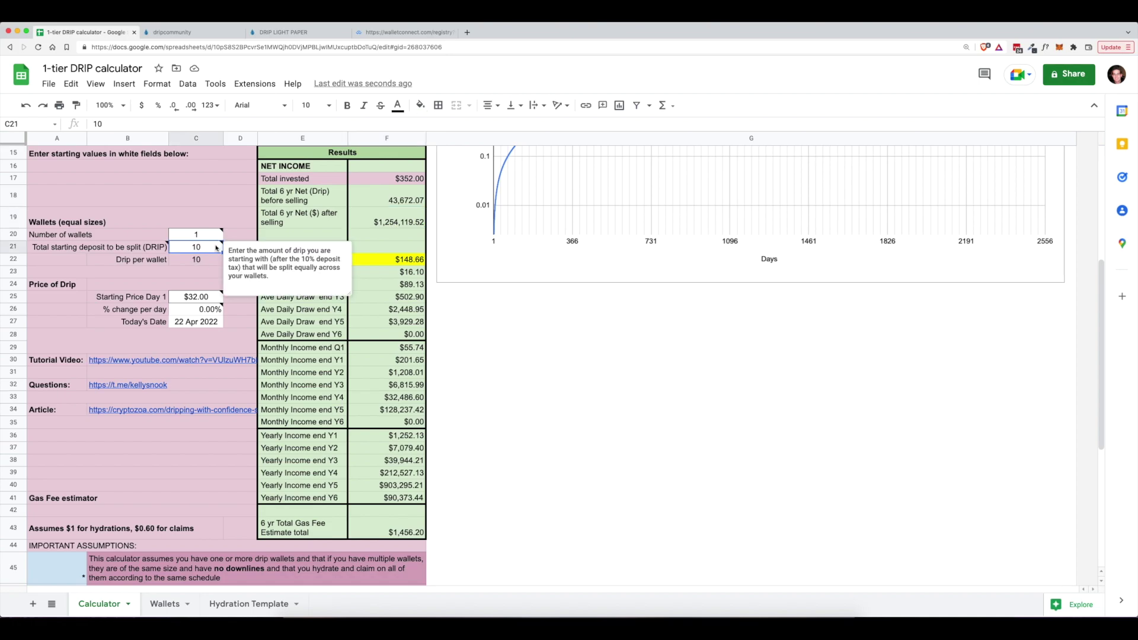
text(1)
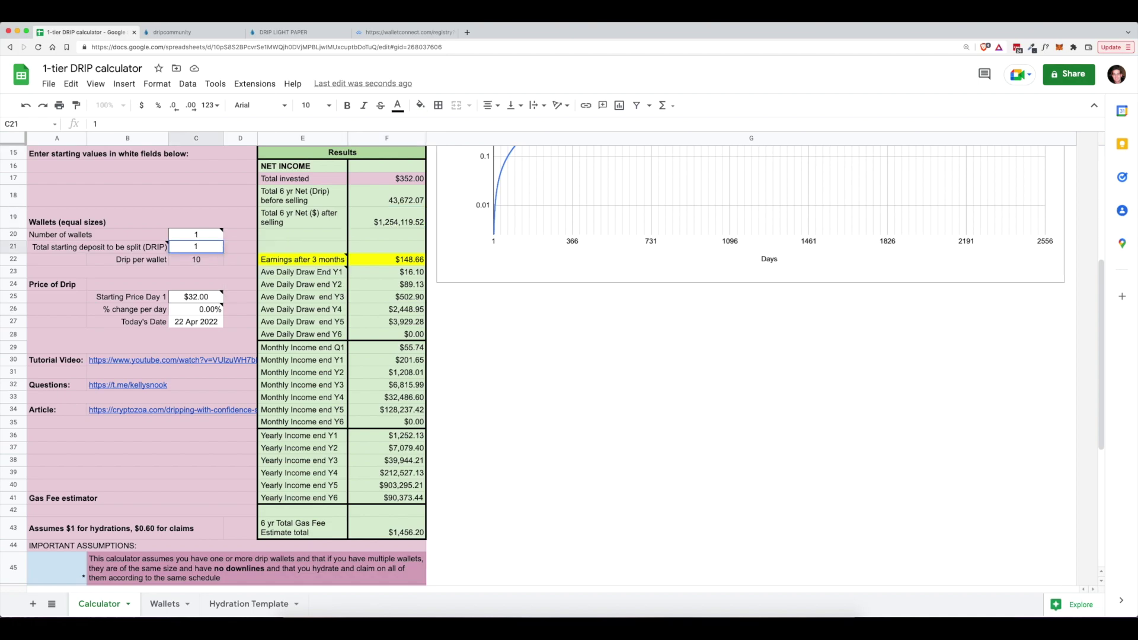
key(Return)
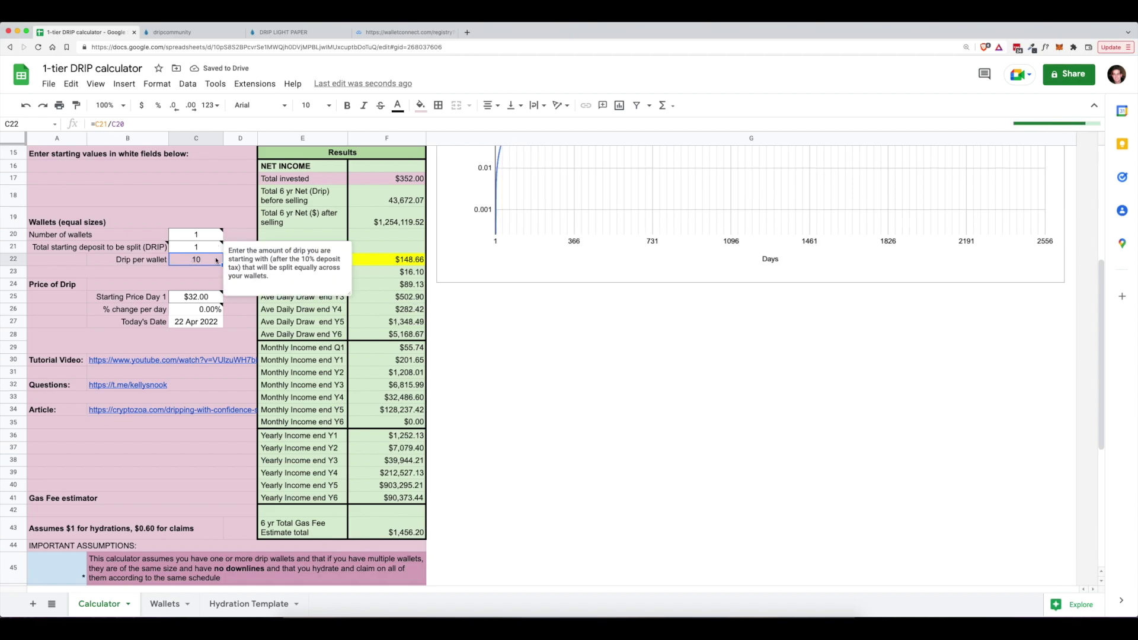
click(394, 218)
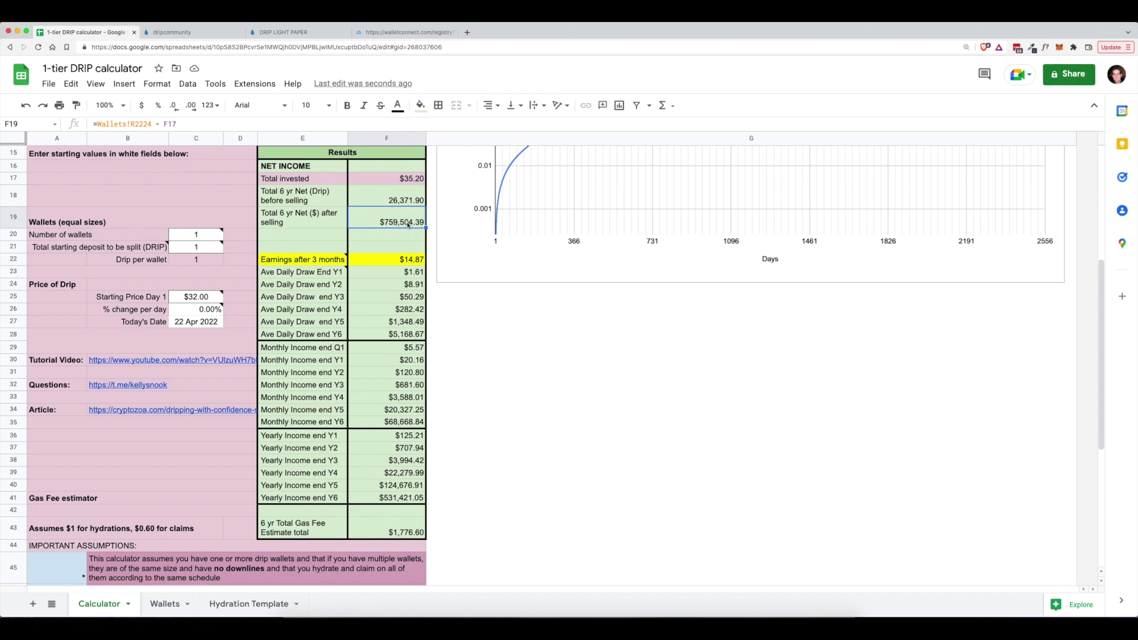
Step: Set the total starting deposit back to 10 DRIP and check the 6-year net ($) after selling
click(207, 248)
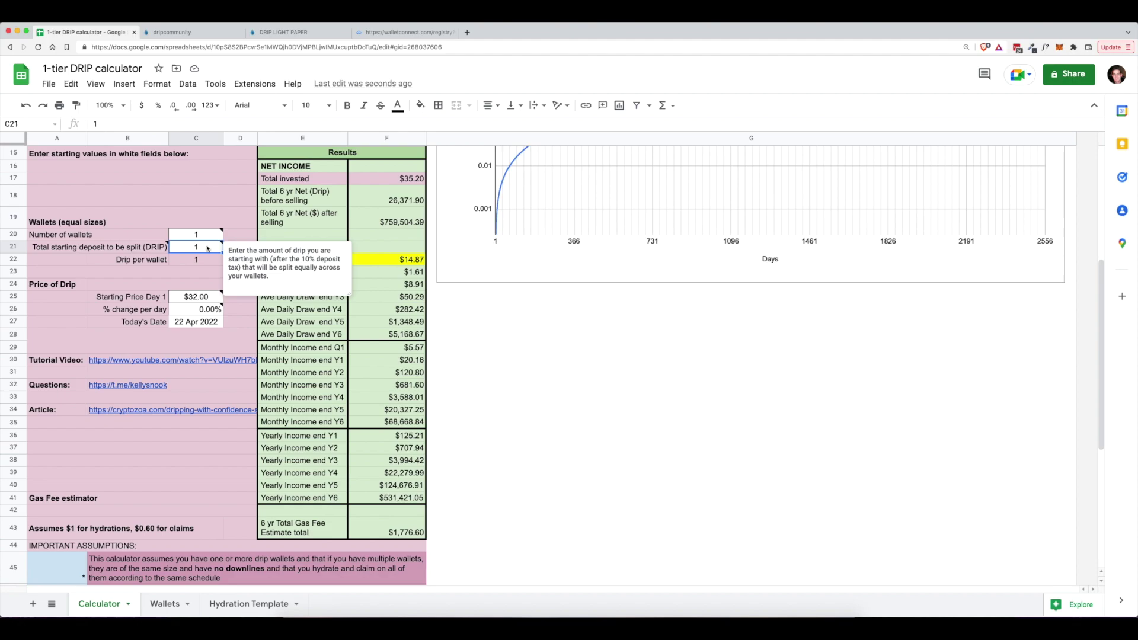
text(10)
key(Return)
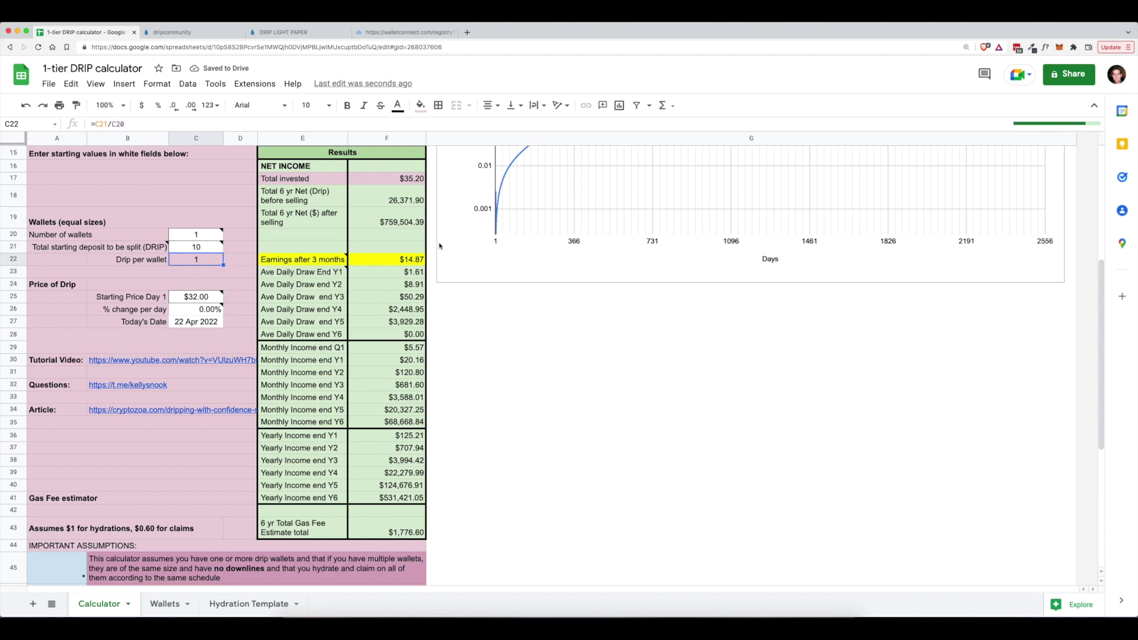
click(390, 223)
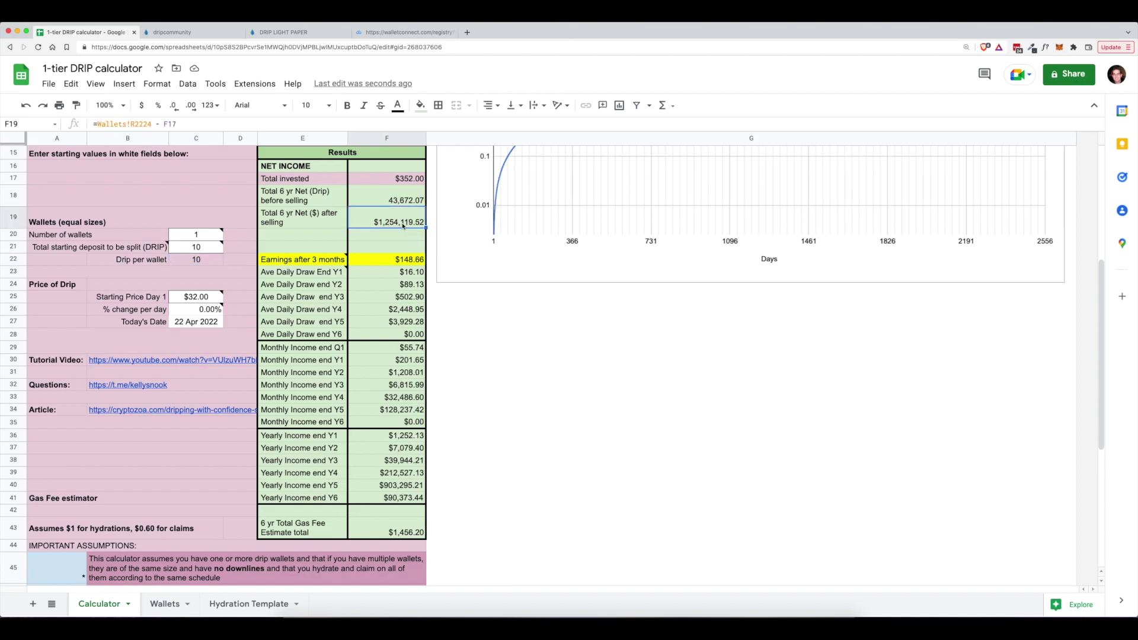
Step: Raise the total starting deposit to 100 DRIP and check the 6-year net ($) after selling
click(203, 251)
text(100)
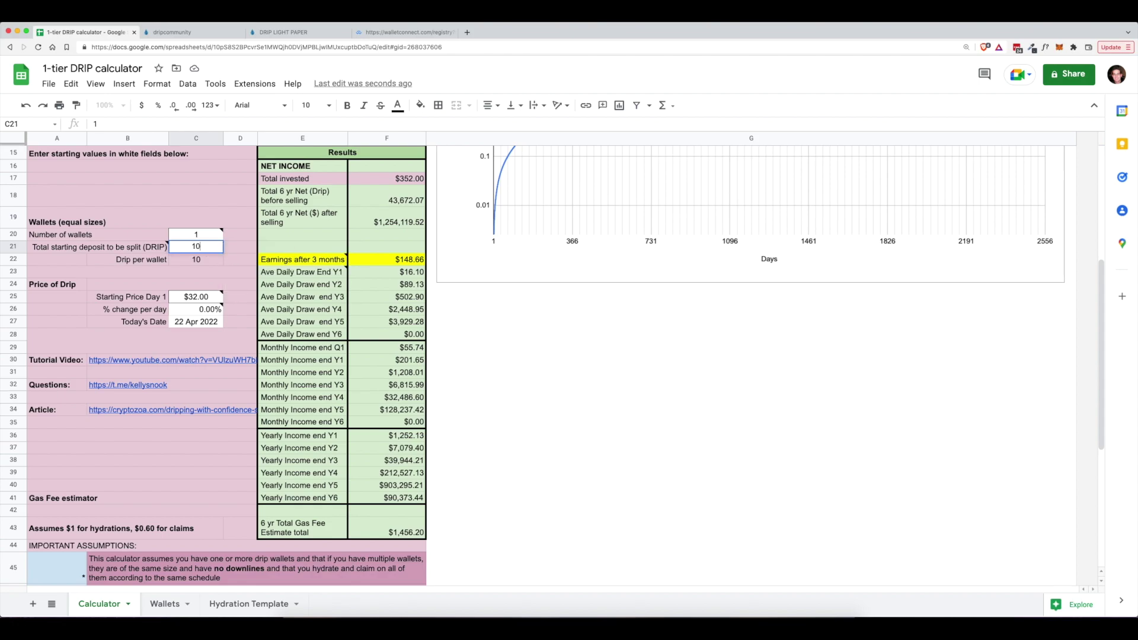
key(Return)
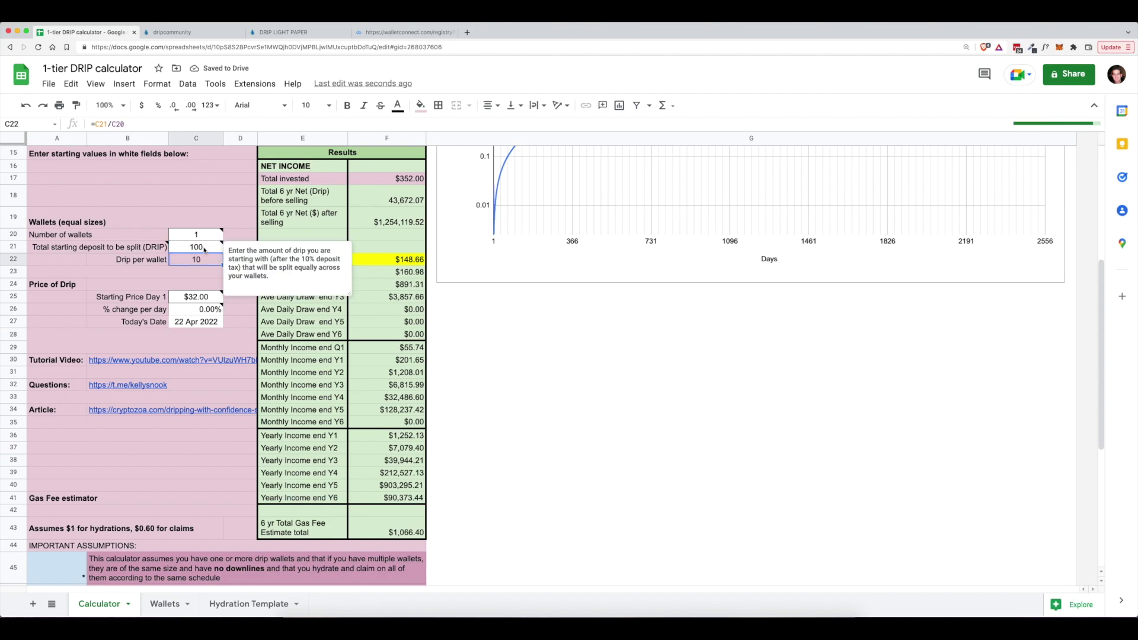
click(398, 224)
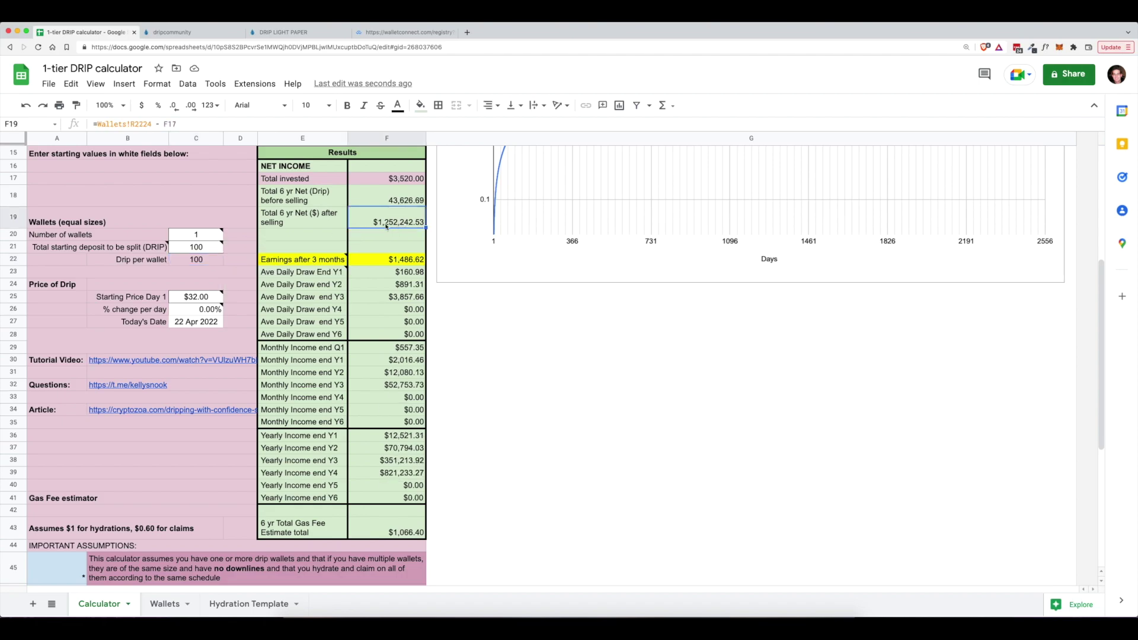
Step: Raise the total starting deposit to 1000 DRIP and check the 6-year net ($) after selling
double_click(199, 251)
text(0)
key(Return)
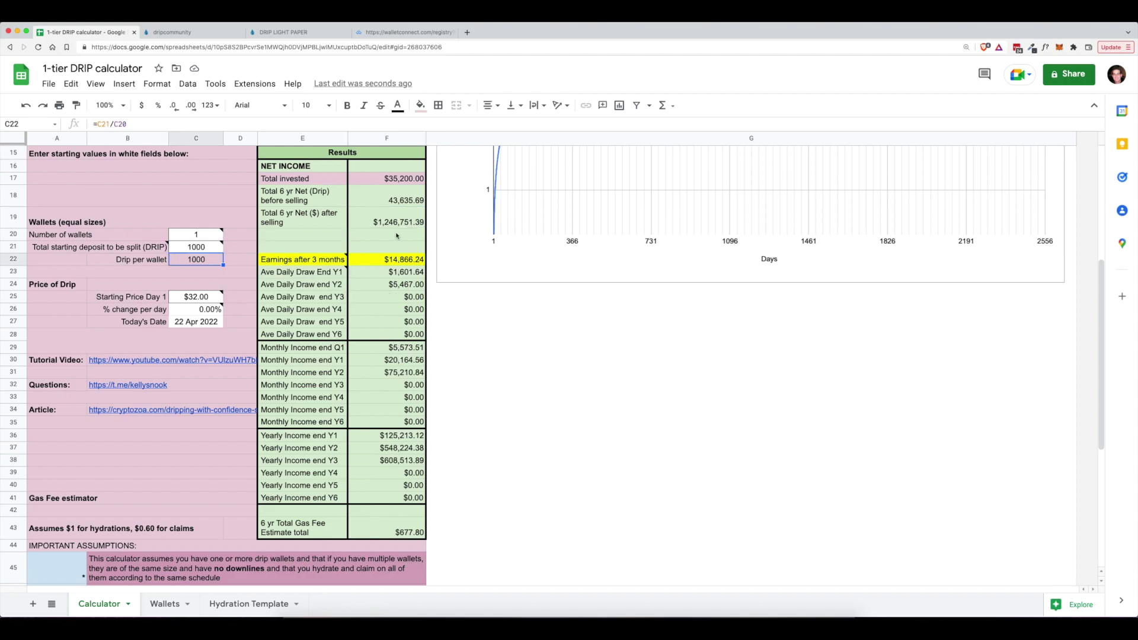
click(393, 219)
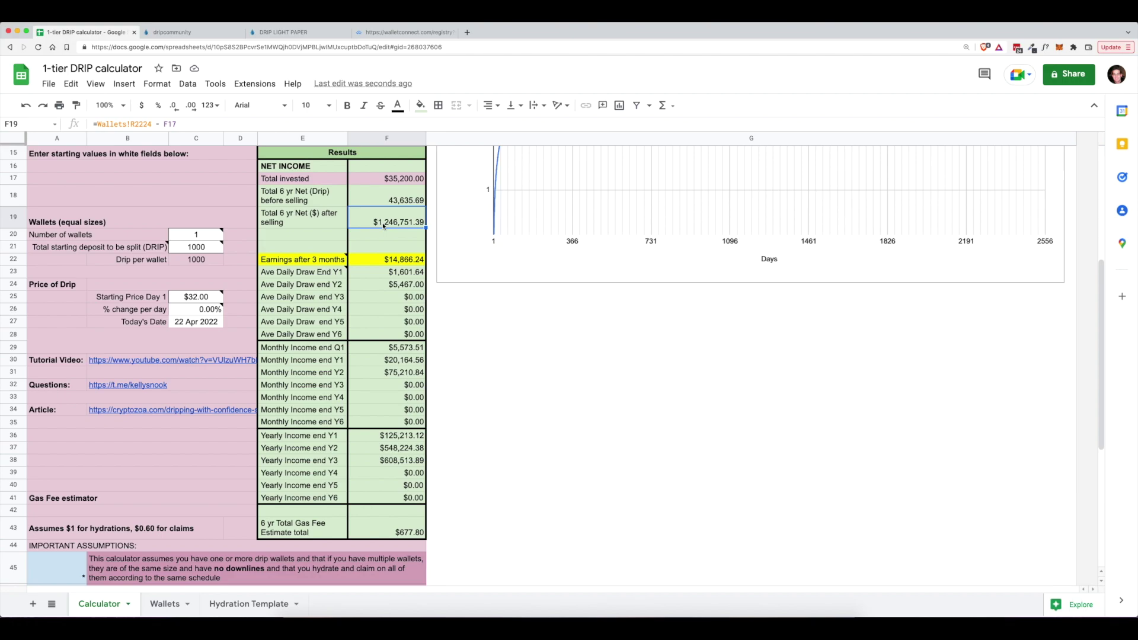
Step: Switch to the DRIP Network Faucet page and compare the Max Payout figure with the Deposits figure
click(192, 35)
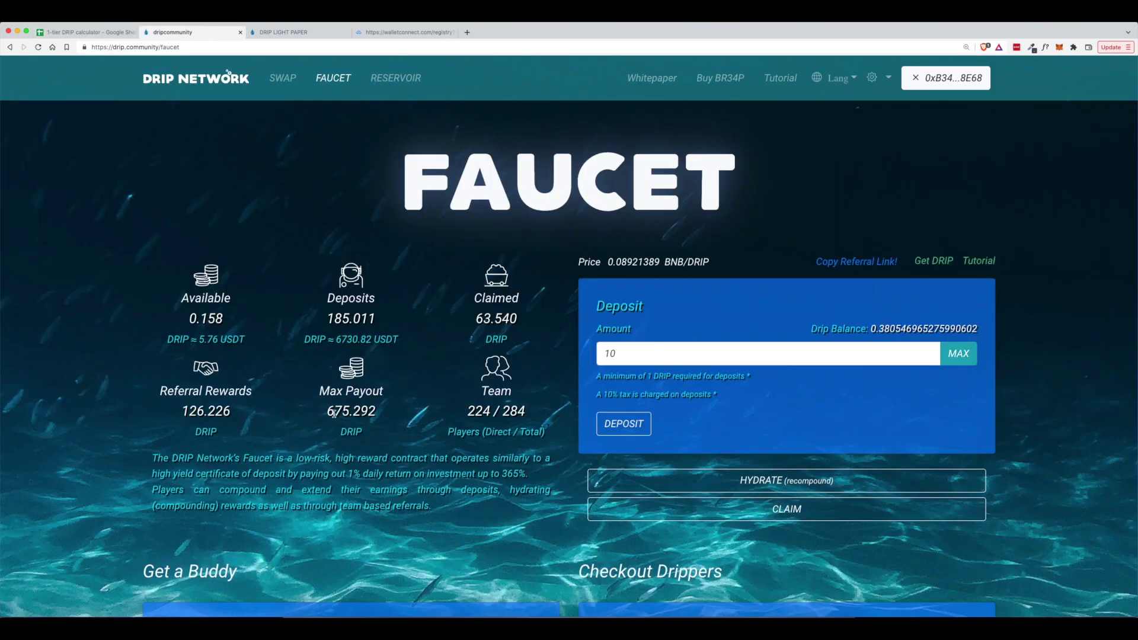
drag(327, 413, 369, 414)
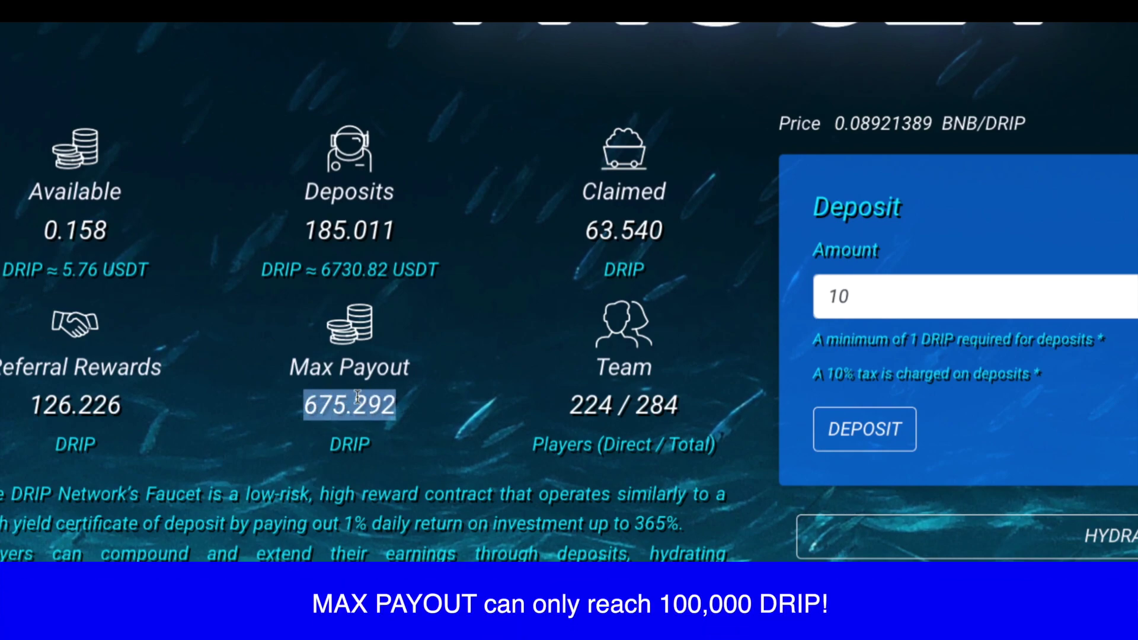
click(354, 404)
drag(304, 405, 400, 402)
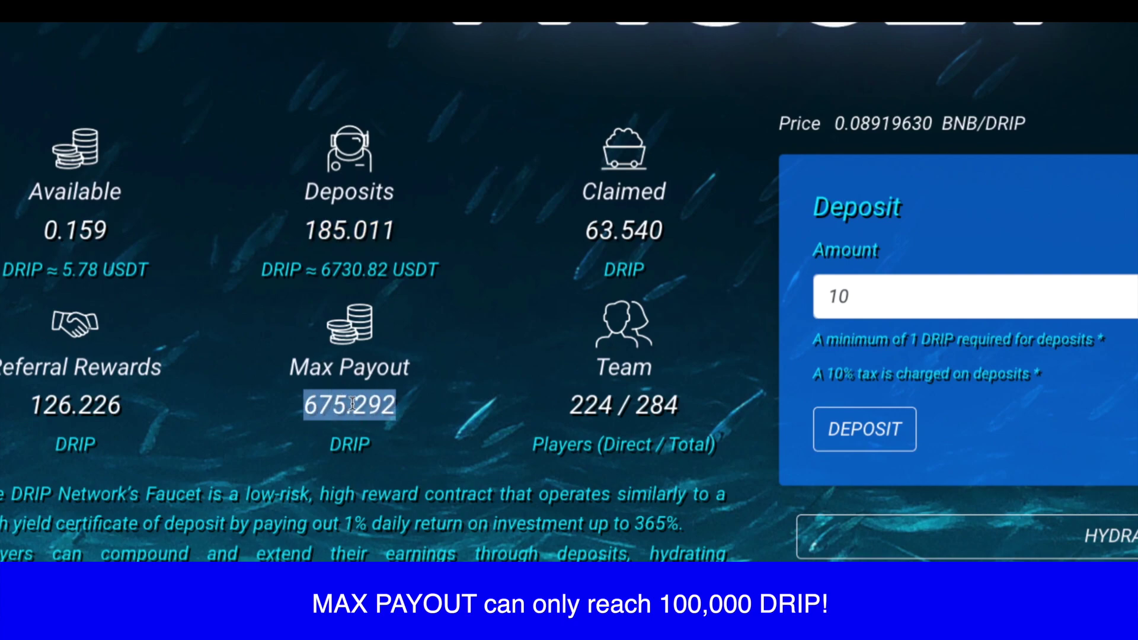
drag(306, 230, 396, 230)
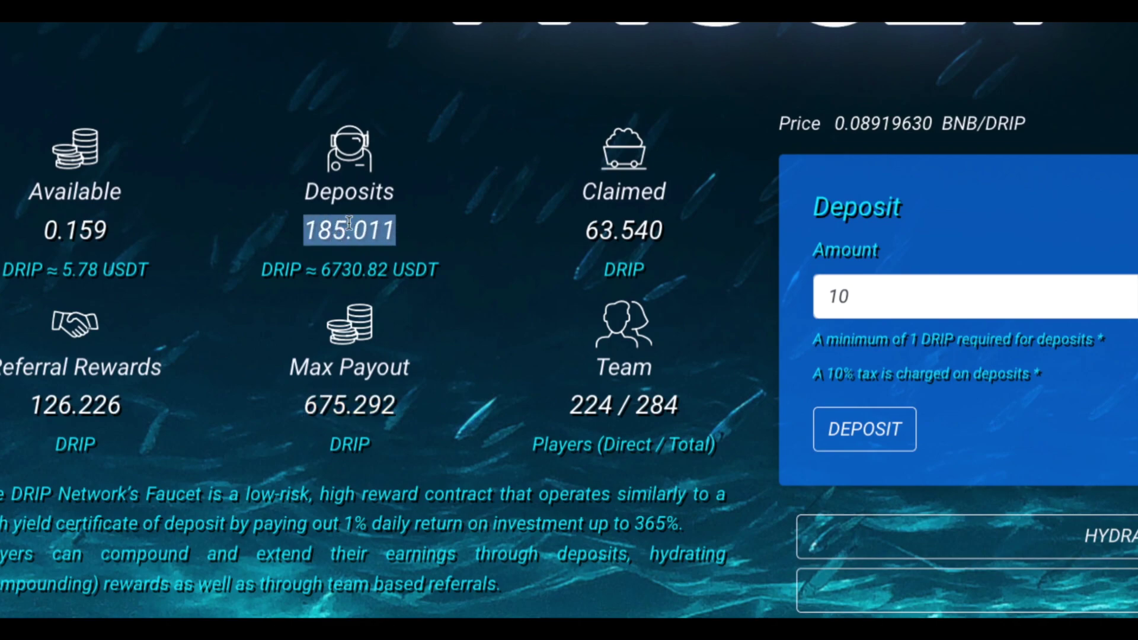
drag(303, 405, 402, 408)
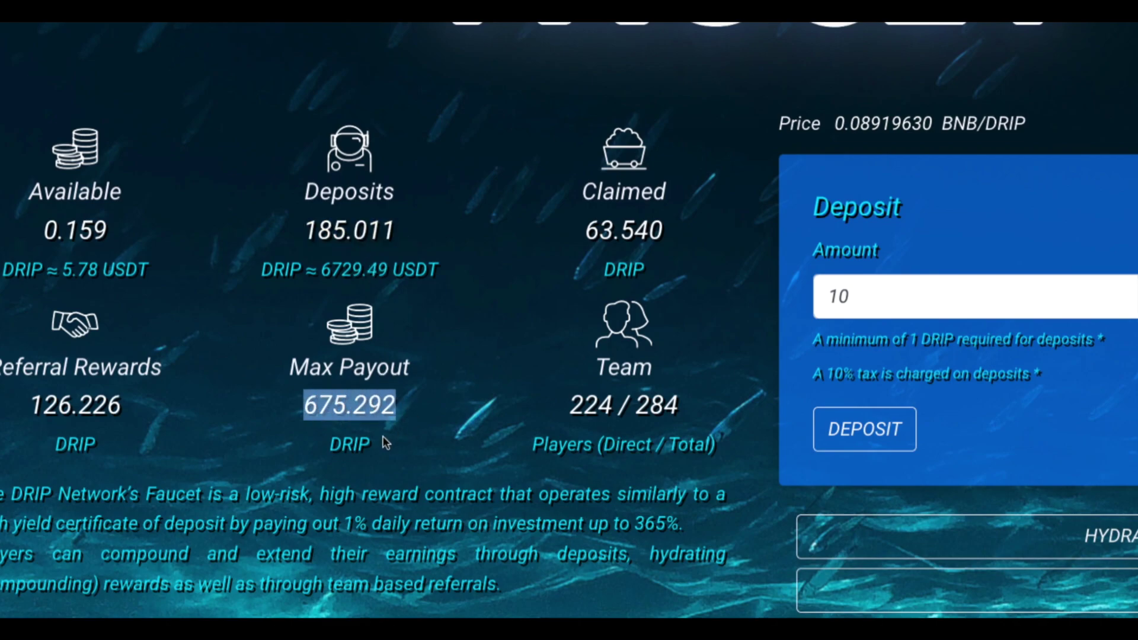
drag(303, 230, 416, 232)
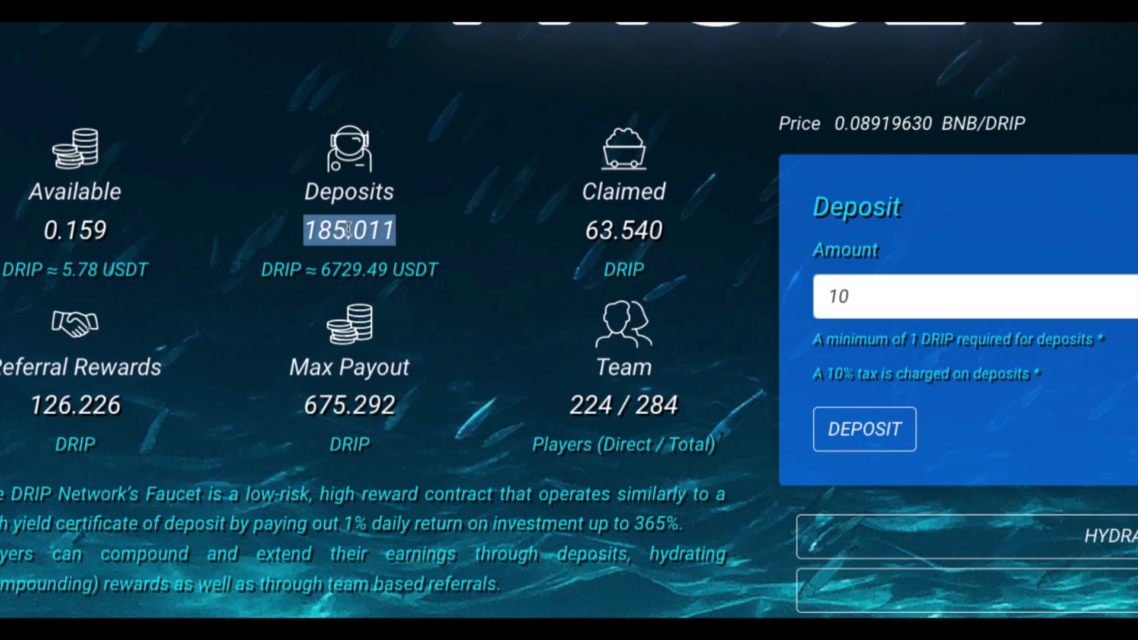
drag(303, 404, 386, 405)
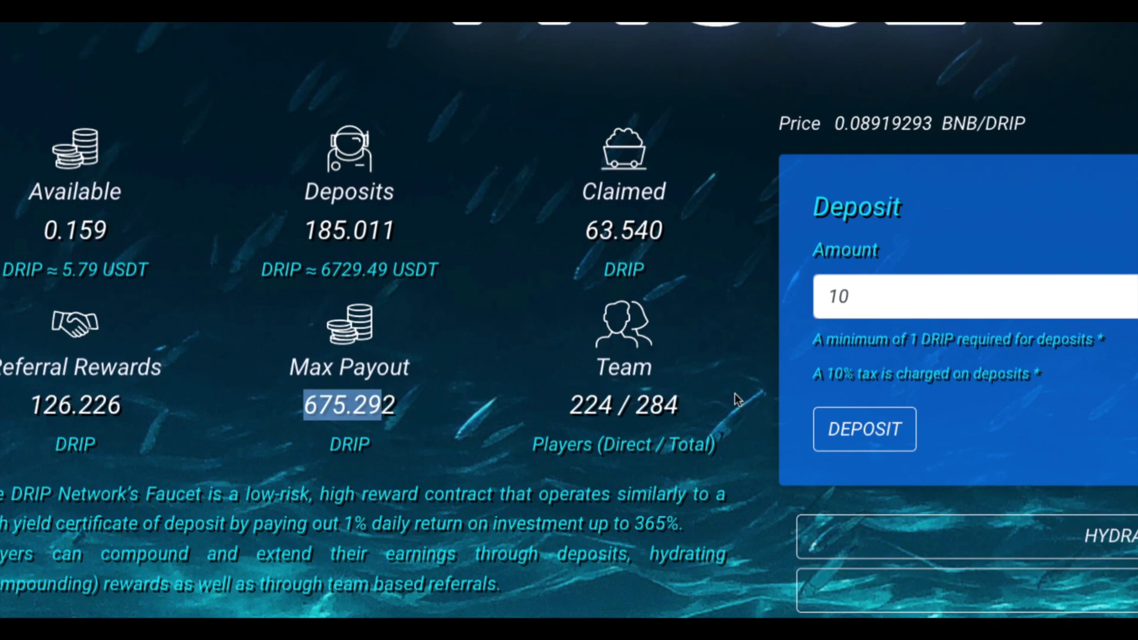
Step: Highlight the 10% deposit tax note and set the Faucet's deposit amount to 9
drag(1032, 372, 801, 373)
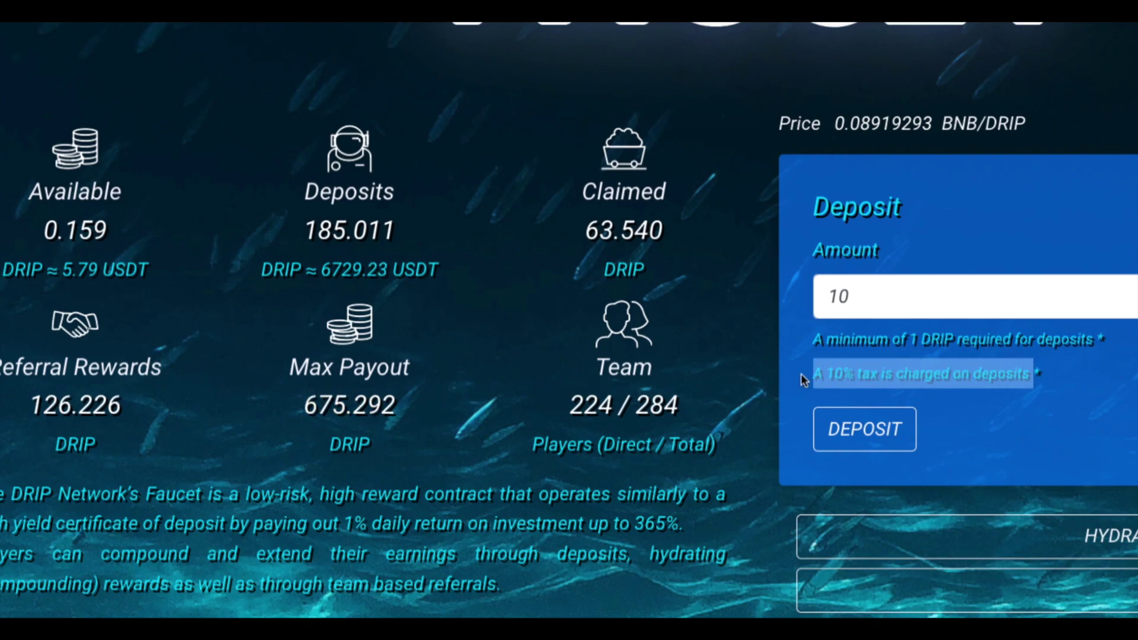
drag(855, 298, 824, 298)
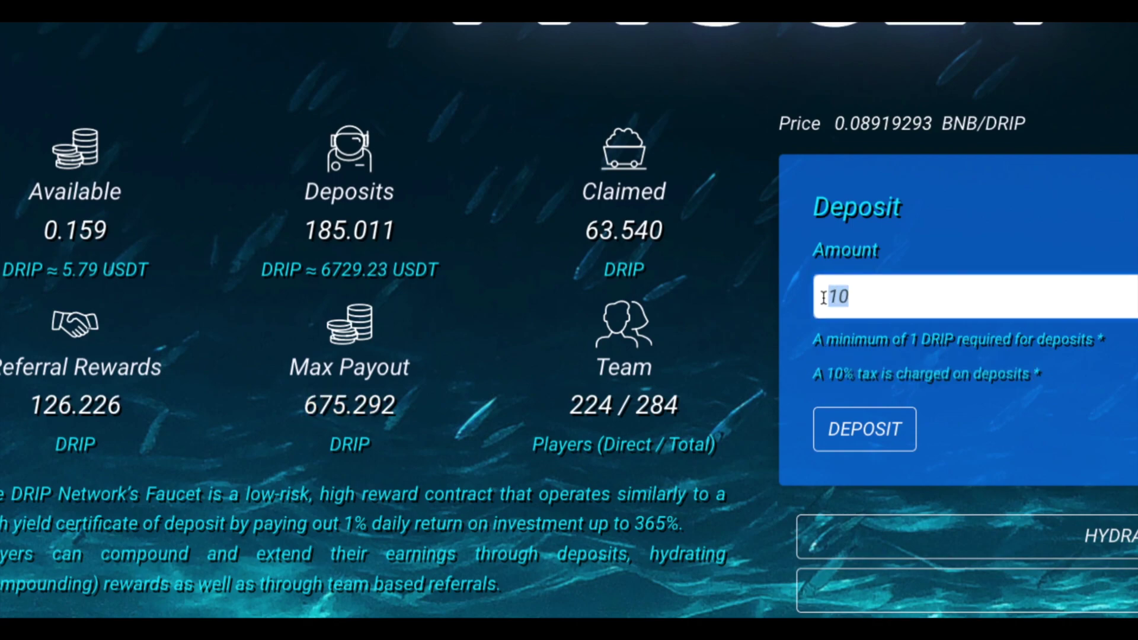
text(9)
Step: Examine how the Deposits figure, the entered amount, the 10% tax note and the Max Payout figure relate
drag(306, 233, 416, 234)
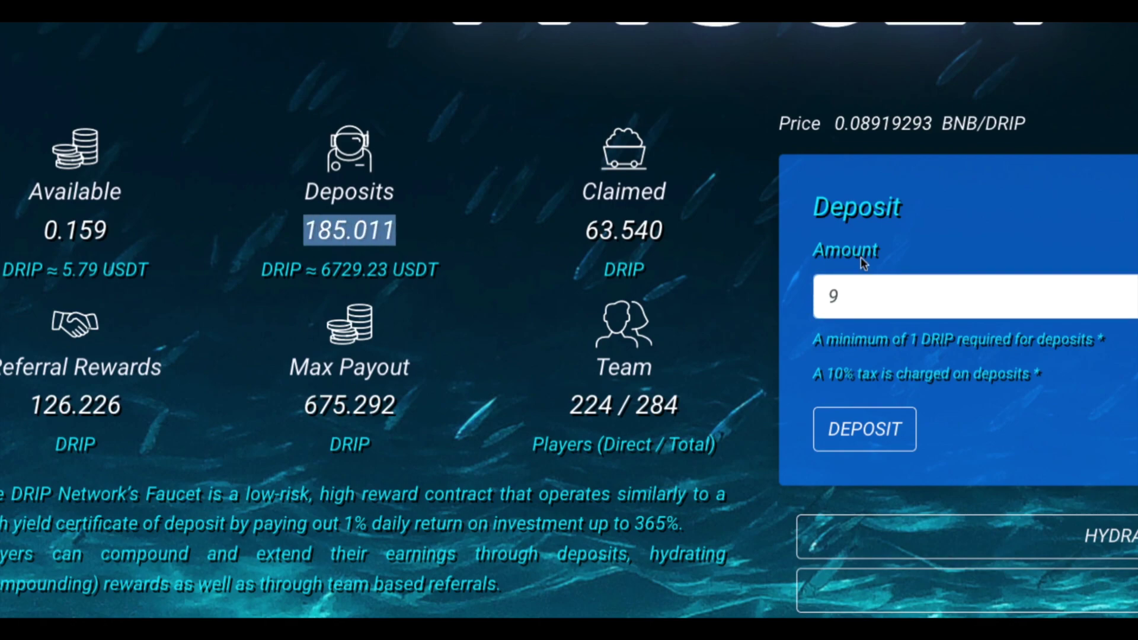
drag(1016, 374, 814, 376)
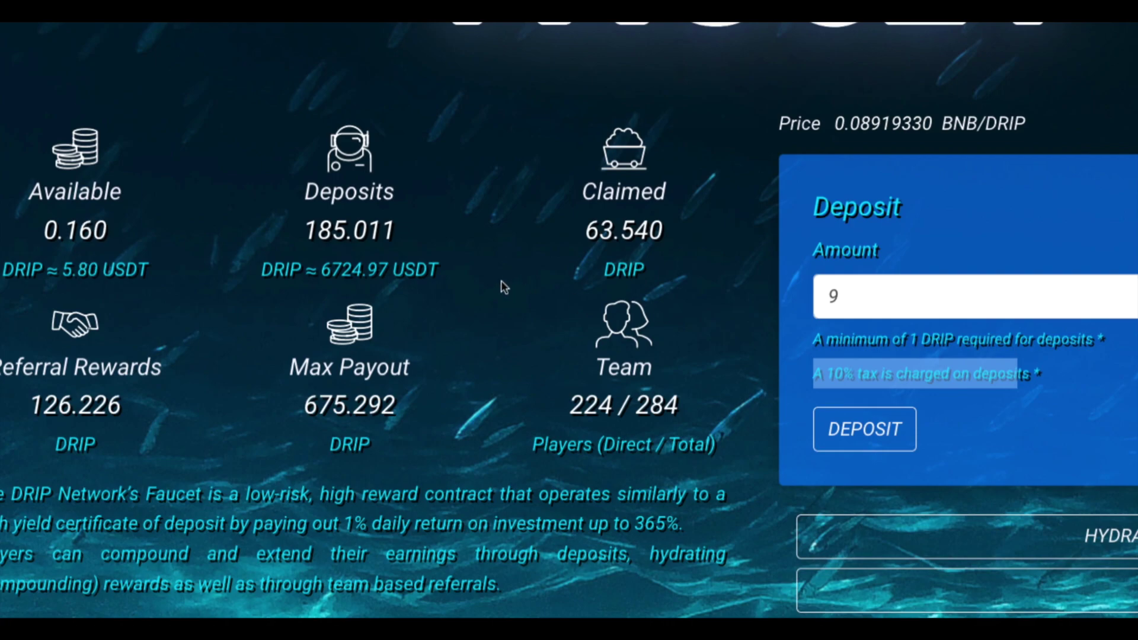
drag(299, 231, 439, 233)
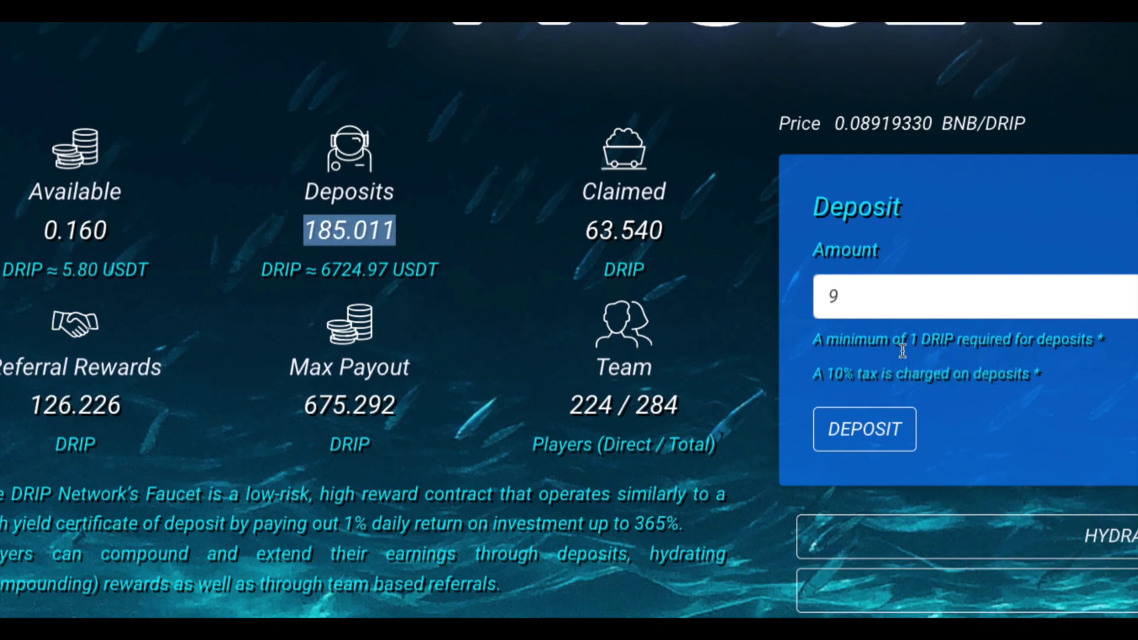
click(822, 299)
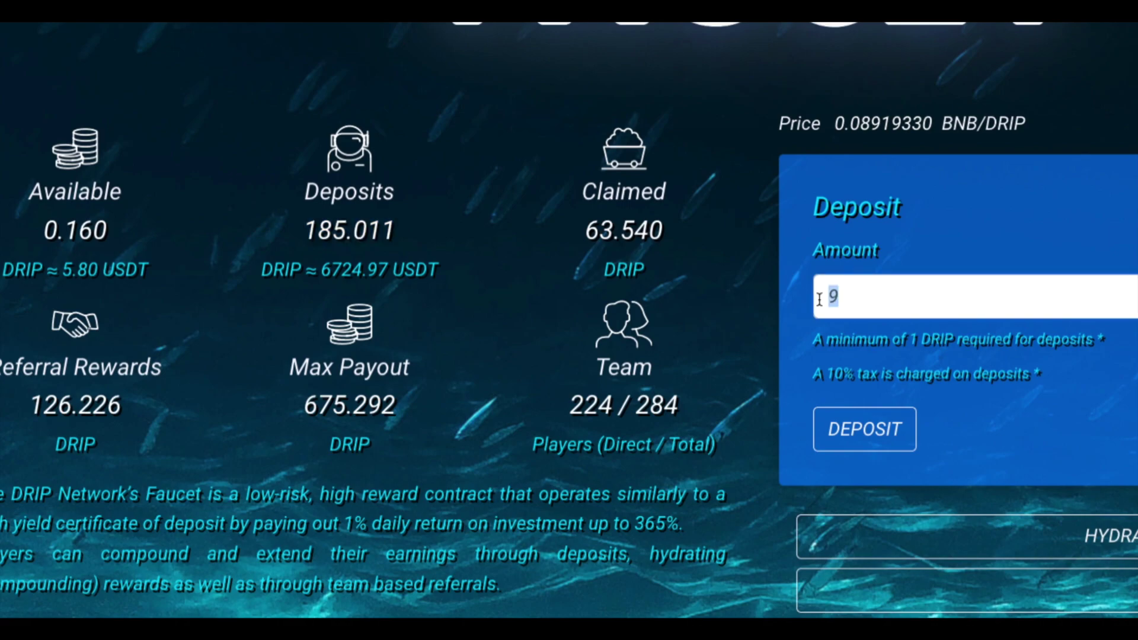
drag(911, 373, 823, 373)
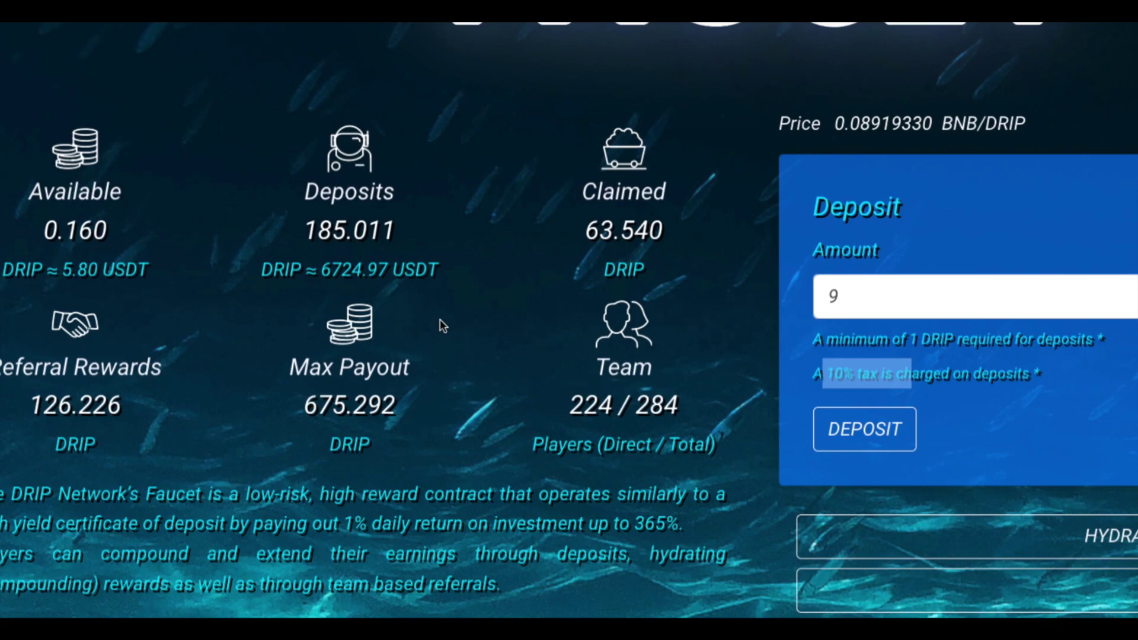
drag(302, 405, 409, 406)
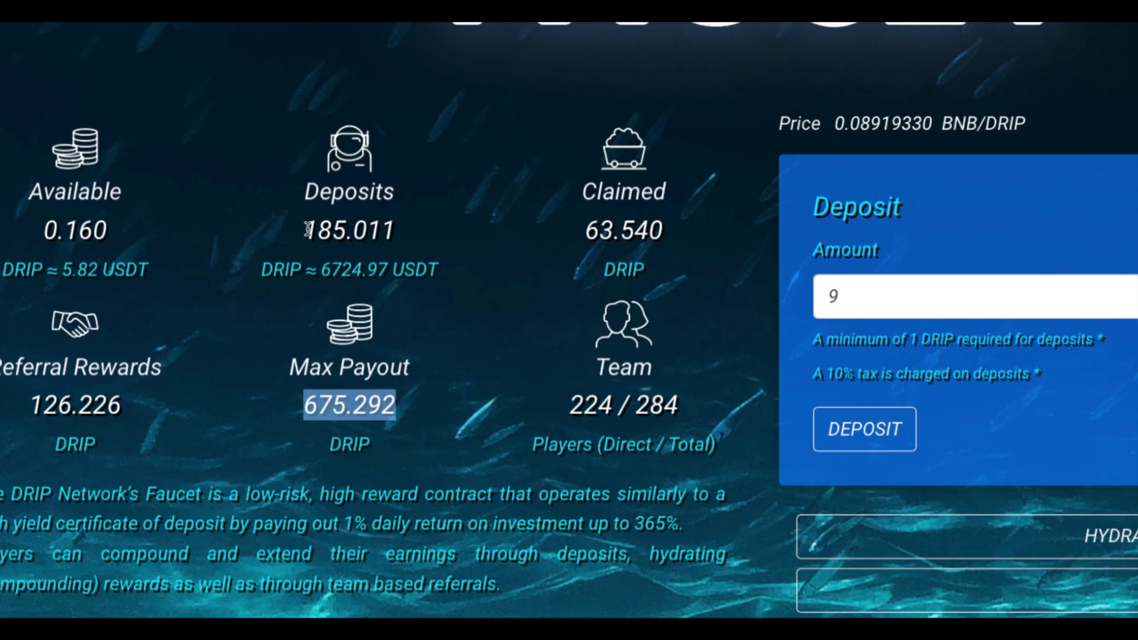
Step: Highlight the Deposits figure and the Max Payout figure on the Faucet page to compare them
drag(307, 230, 400, 231)
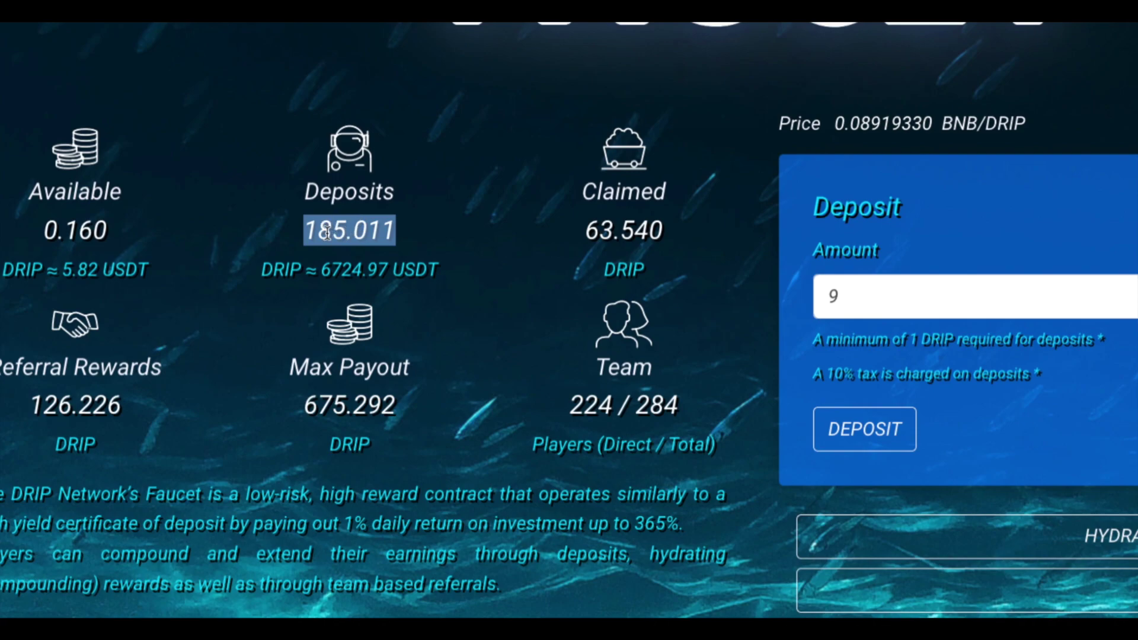
drag(305, 407, 398, 409)
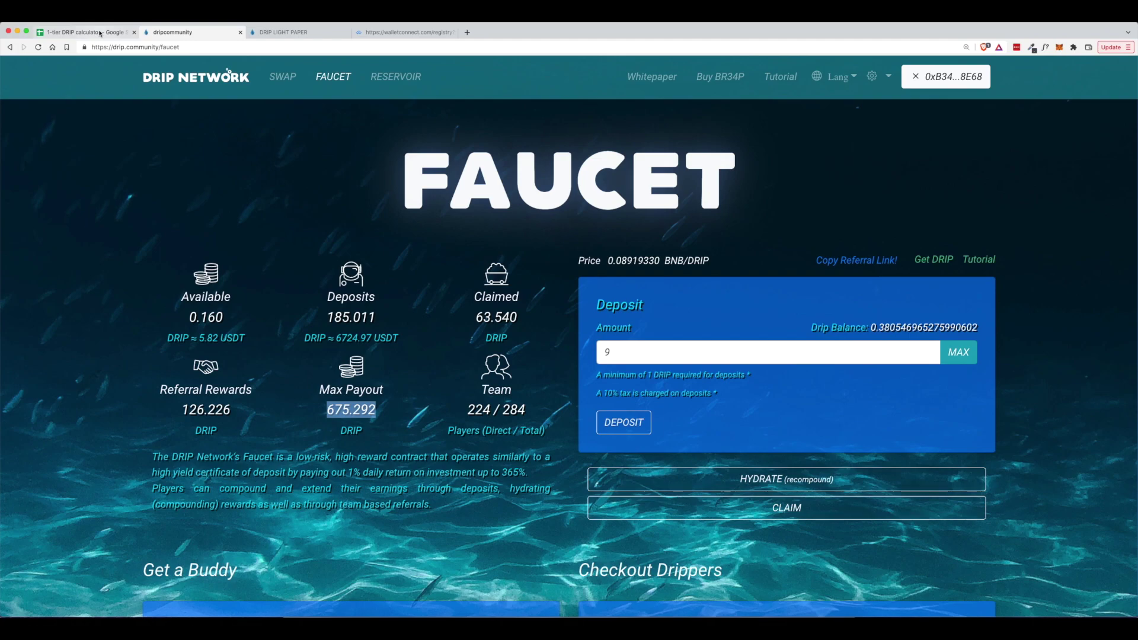
Step: Switch to the 1-tier DRIP calculator spreadsheet and review the total starting deposit and the 6-year net dollar result after selling
click(100, 33)
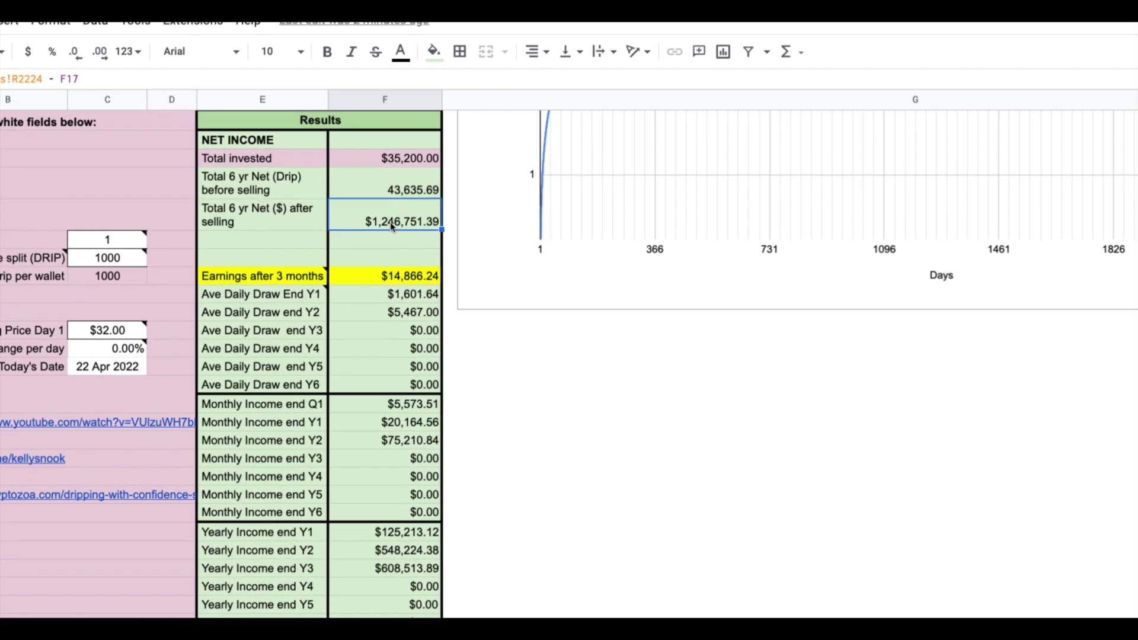
click(64, 269)
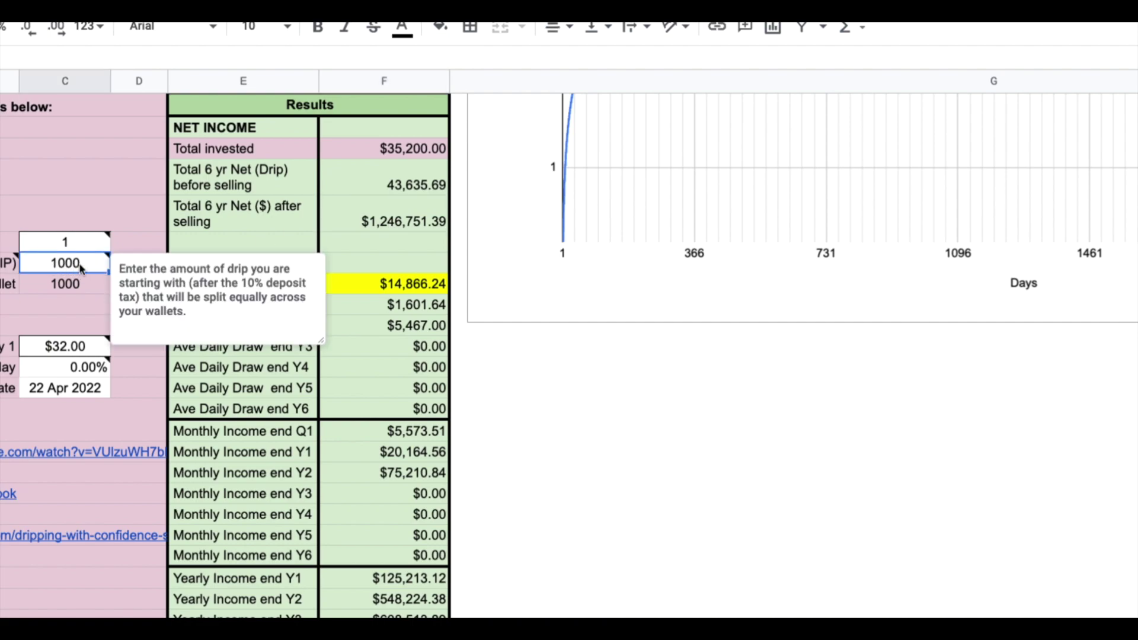
click(391, 205)
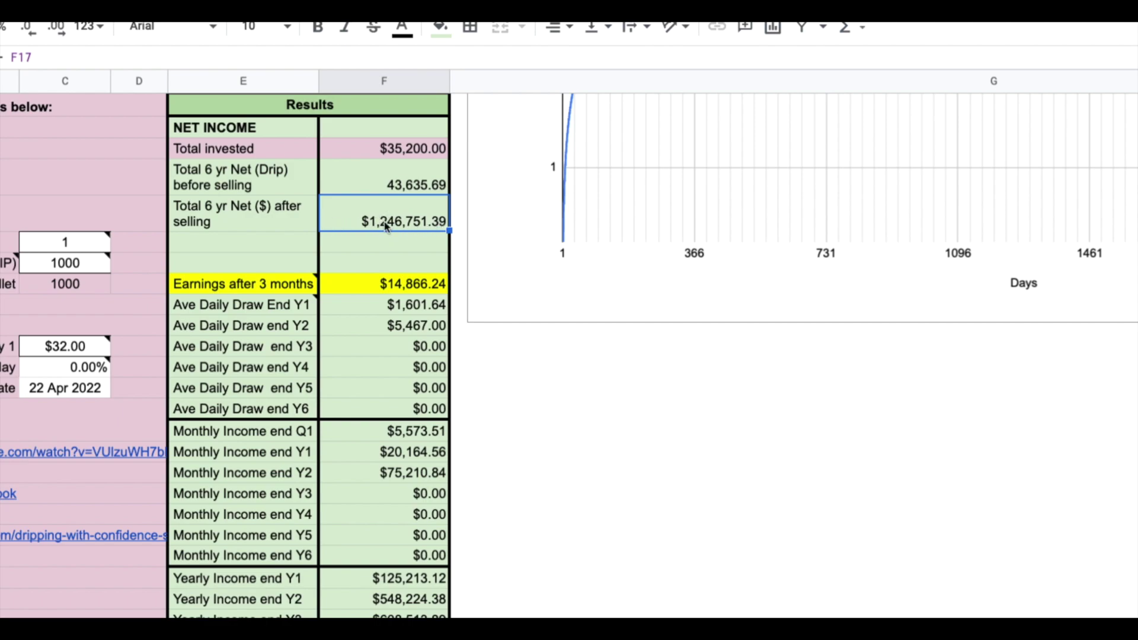
Step: Set the total starting deposit to 5 DRIP and check the 6-year net dollar result after selling
click(62, 265)
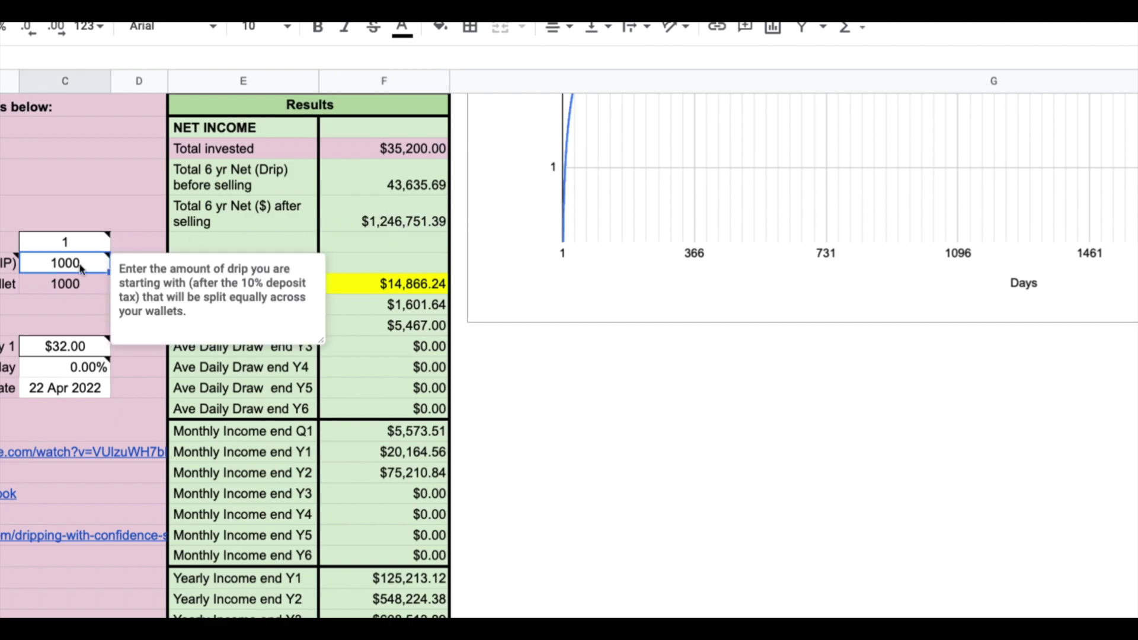
text(5)
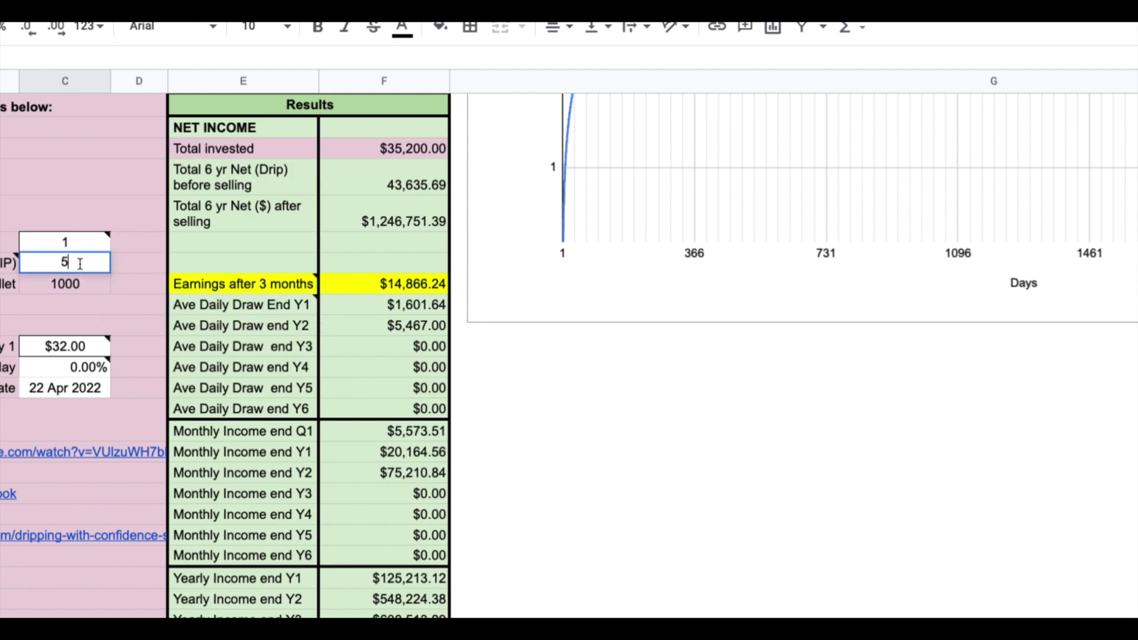
click(149, 267)
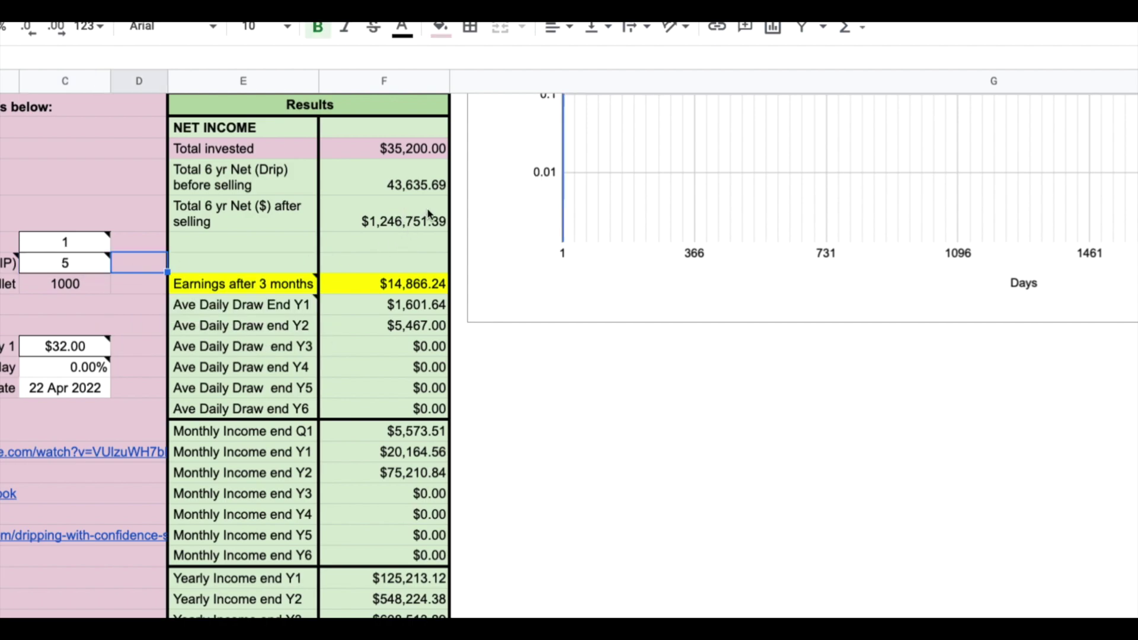
click(400, 224)
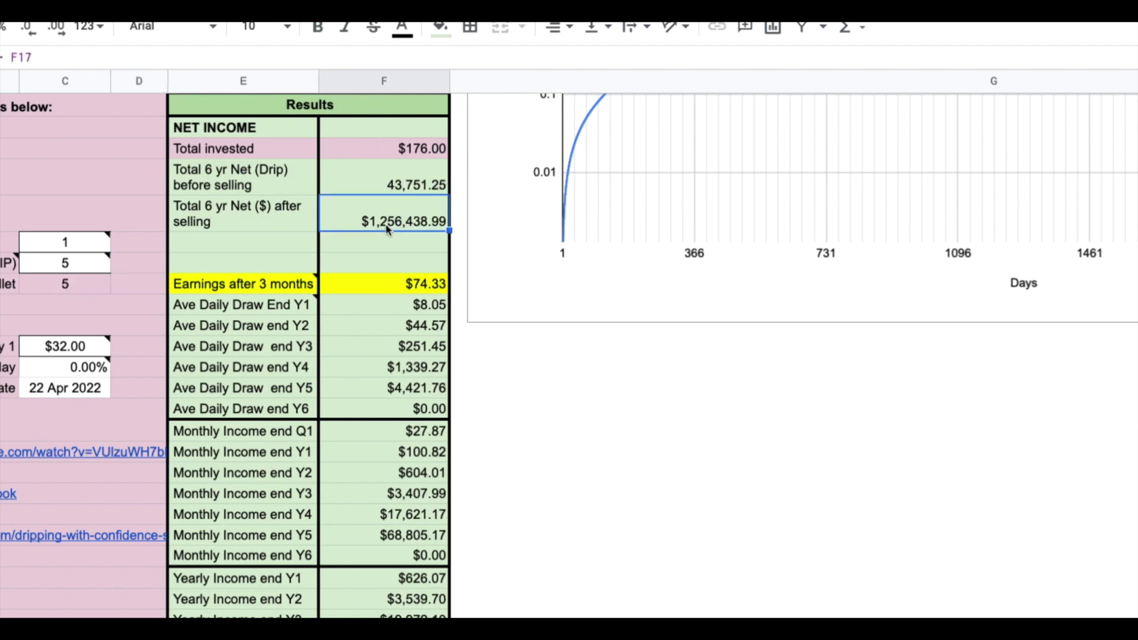
Step: Set the total starting deposit to 3 DRIP and check the 6-year net dollar result after selling
click(78, 270)
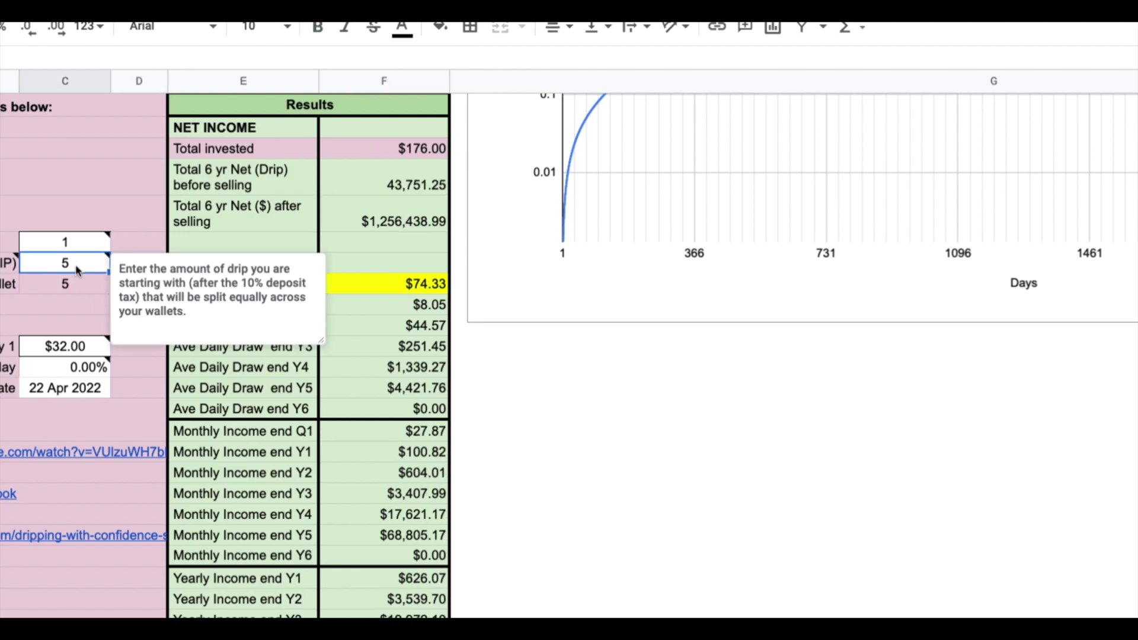
text(3)
key(Return)
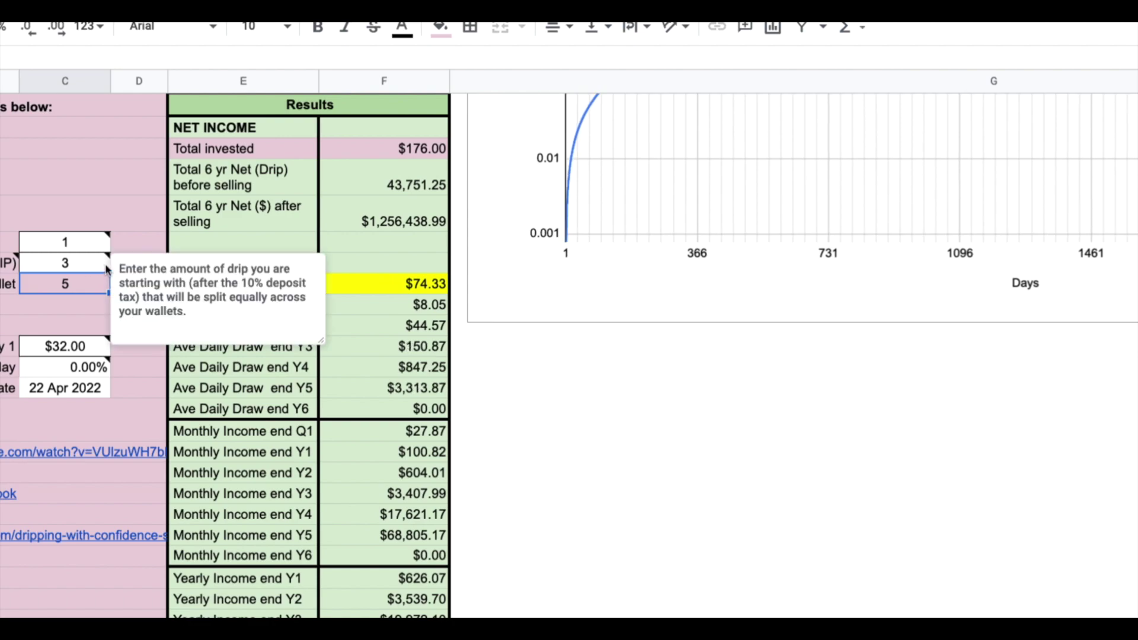
text(3)
click(382, 225)
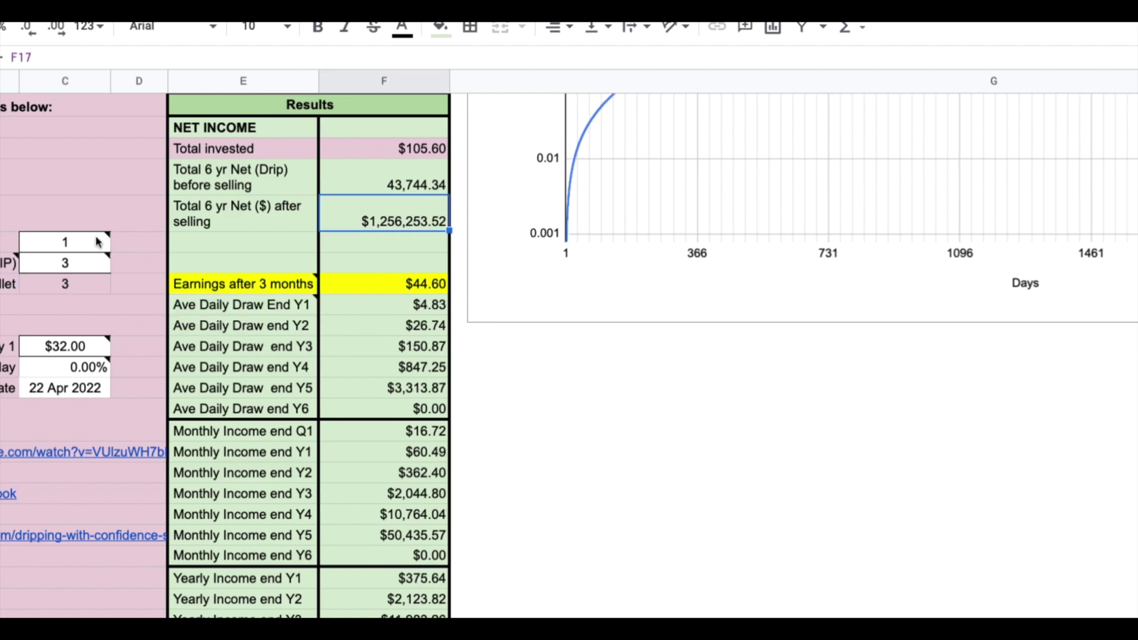
Step: Set the total starting deposit to be split to 5000 DRIP
click(68, 264)
text(5000)
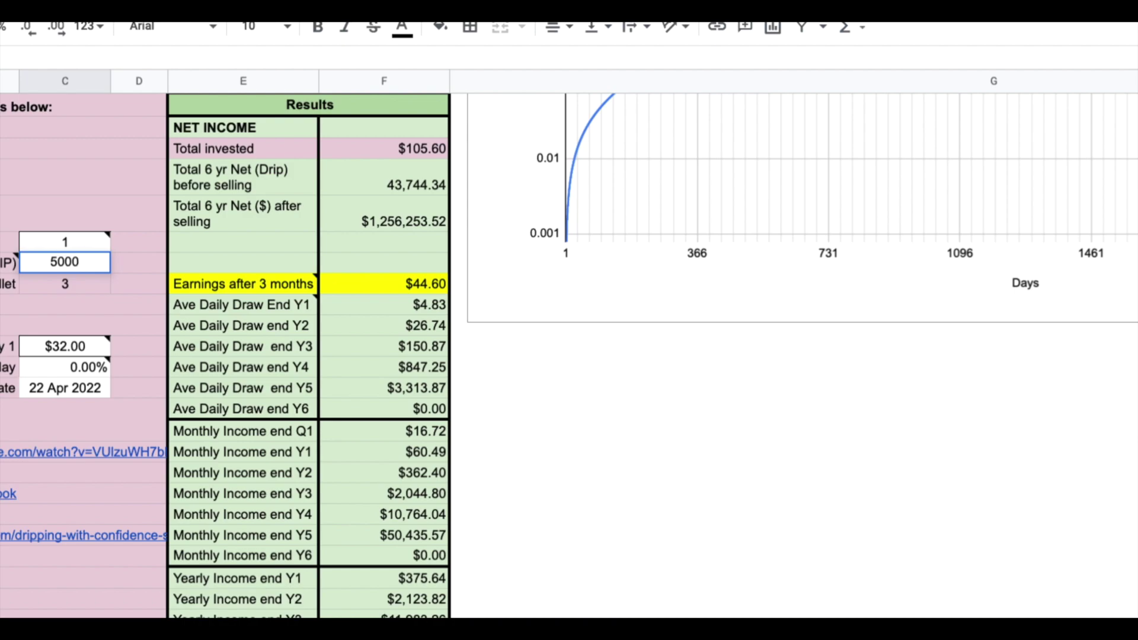
key(Return)
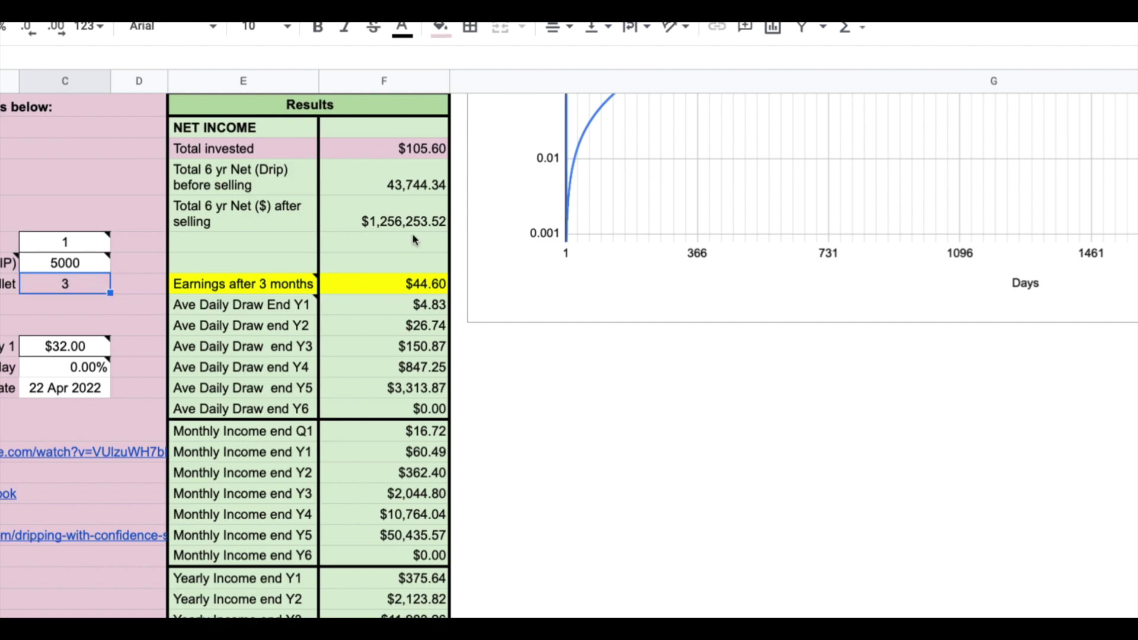
text(5000)
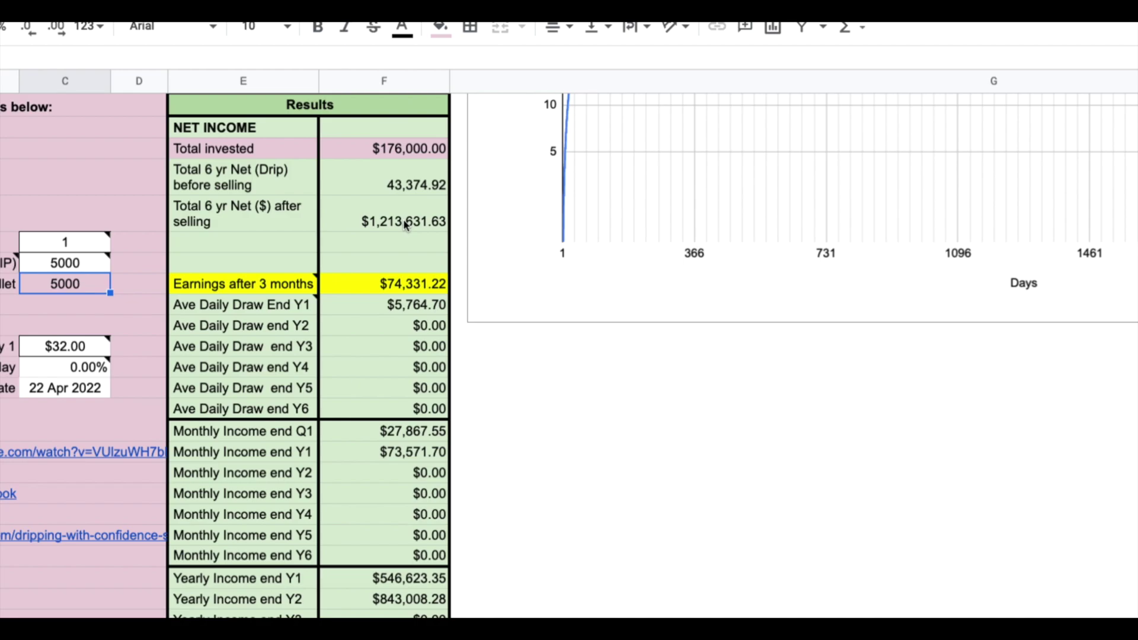
Step: Set the total starting deposit to 10 DRIP and check the 6-year net dollar result after selling
mouse_move(65, 262)
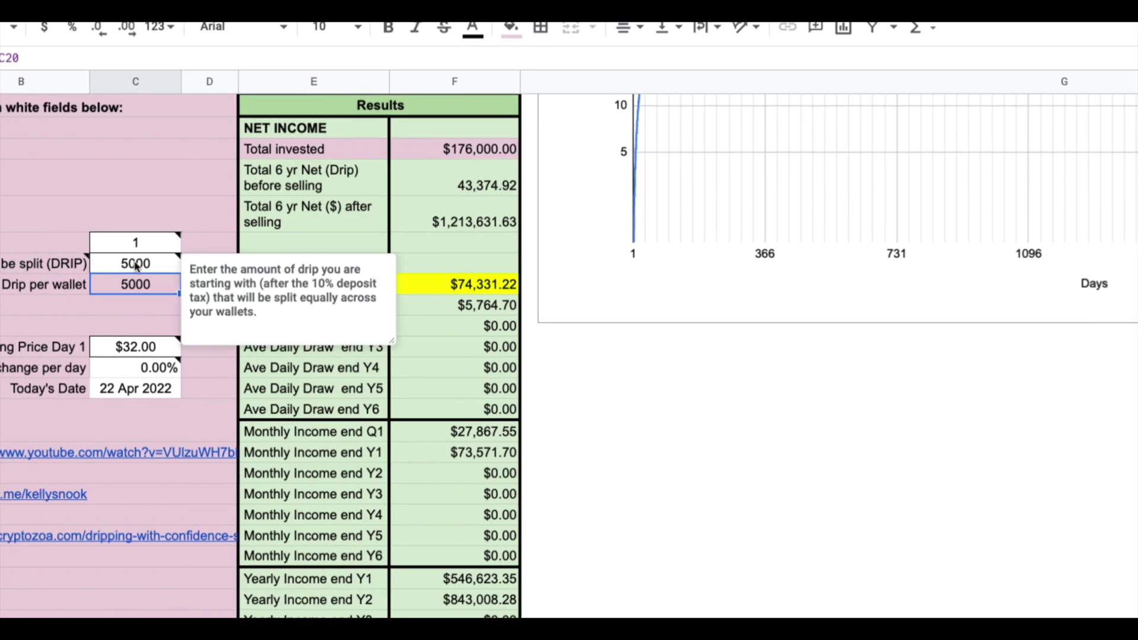
click(394, 246)
click(312, 268)
mouse_move(341, 271)
text(10)
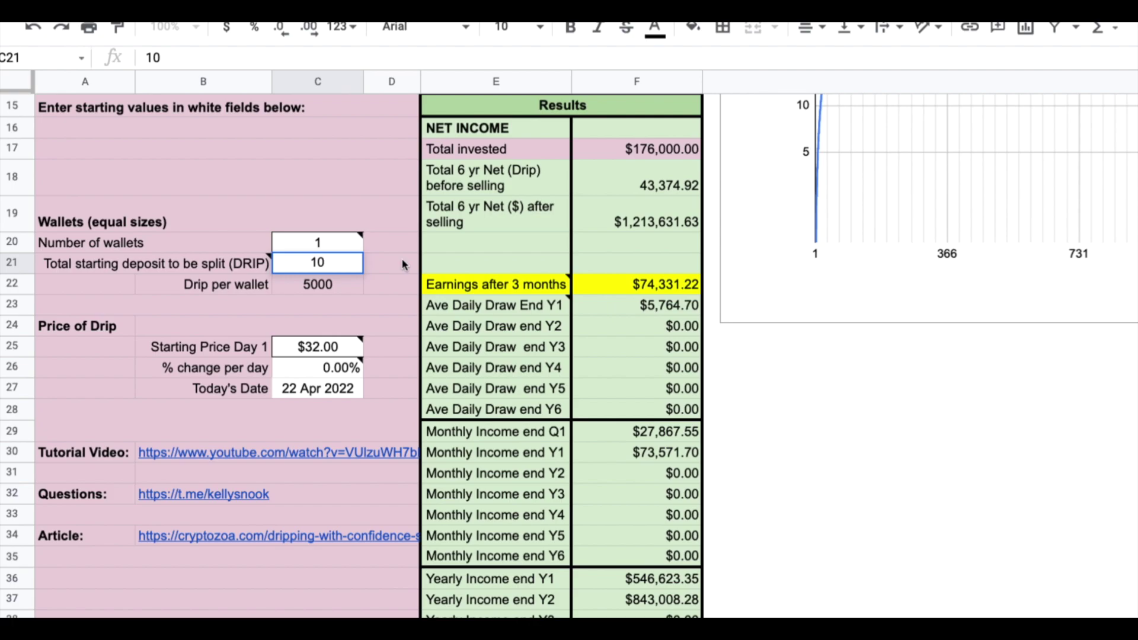
key(BackSpace)
text(0)
click(718, 321)
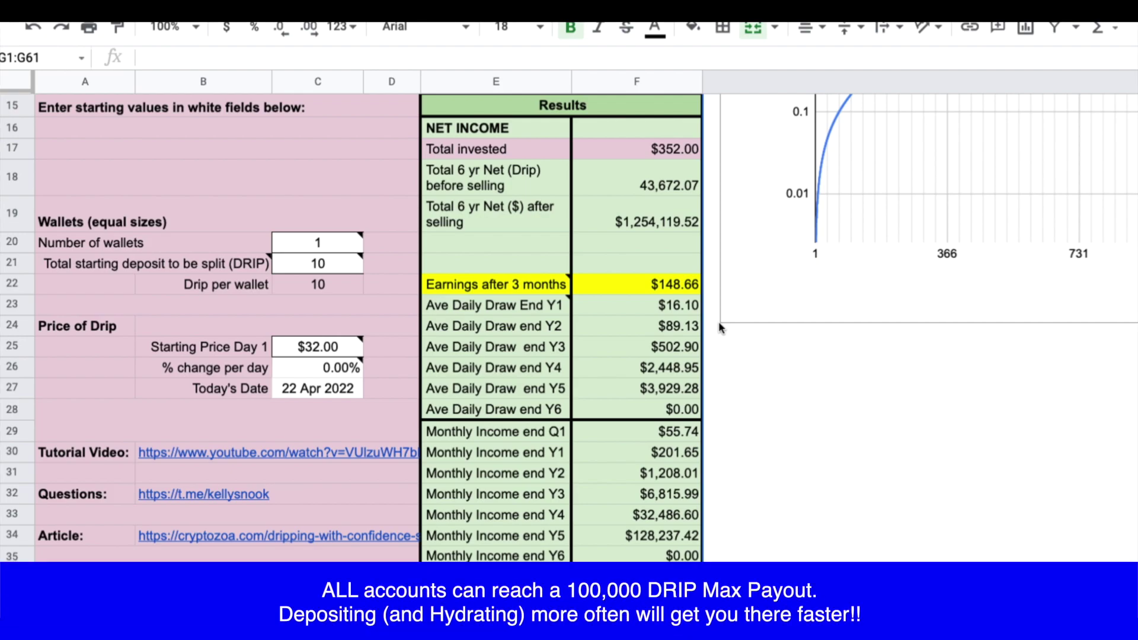
click(667, 225)
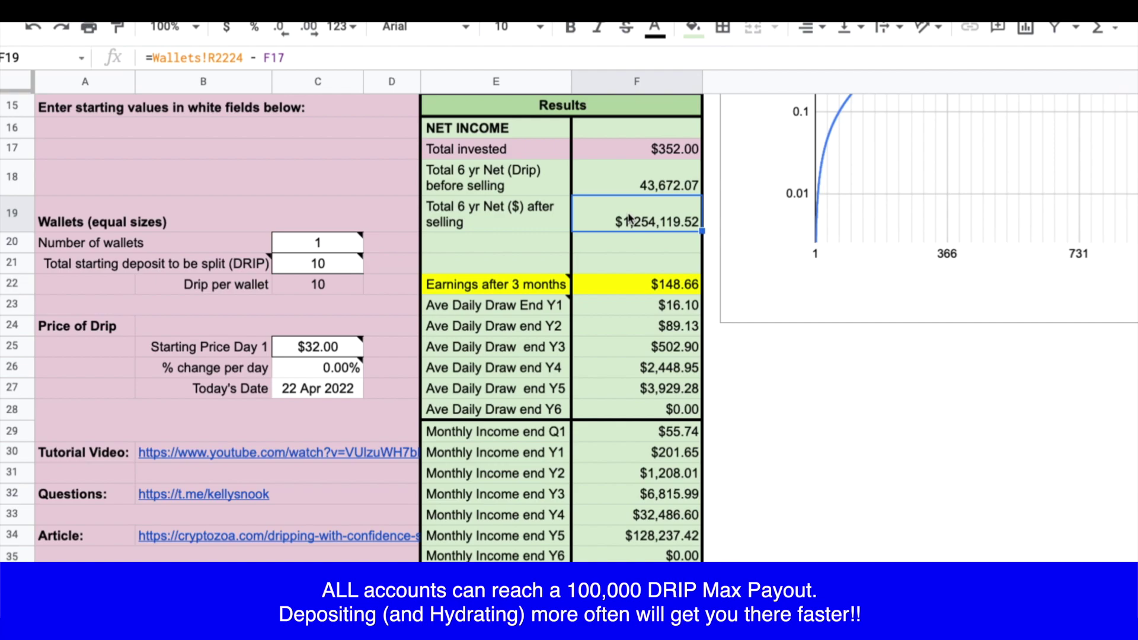
Step: Set the total starting deposit to 1000 DRIP and check the 6-year net dollar result after selling
click(332, 267)
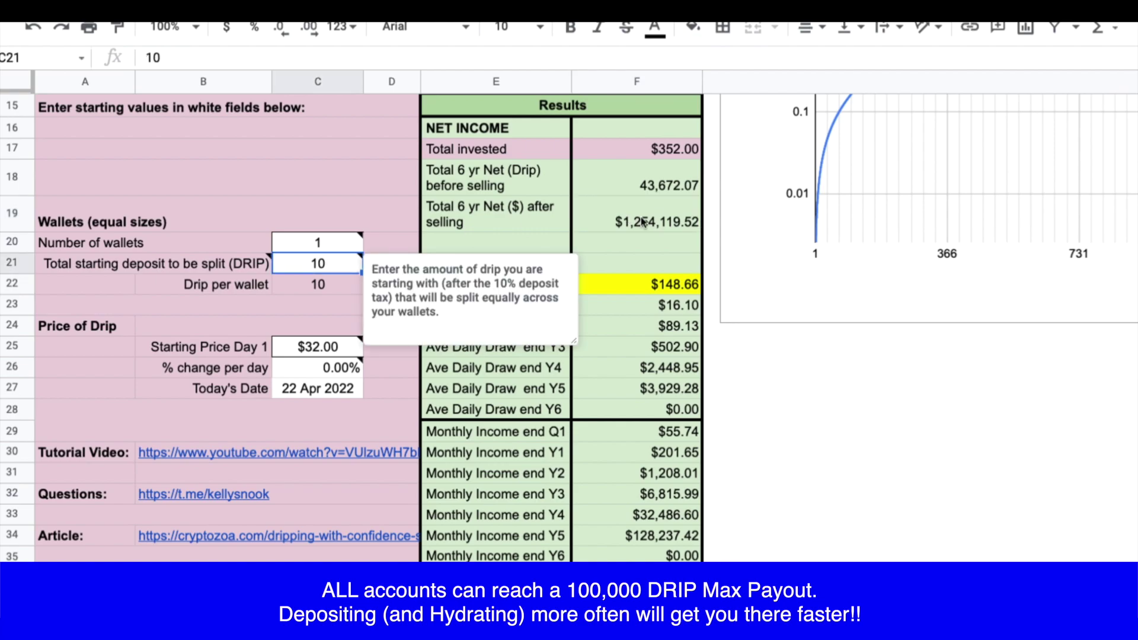
click(641, 222)
click(332, 268)
text(100)
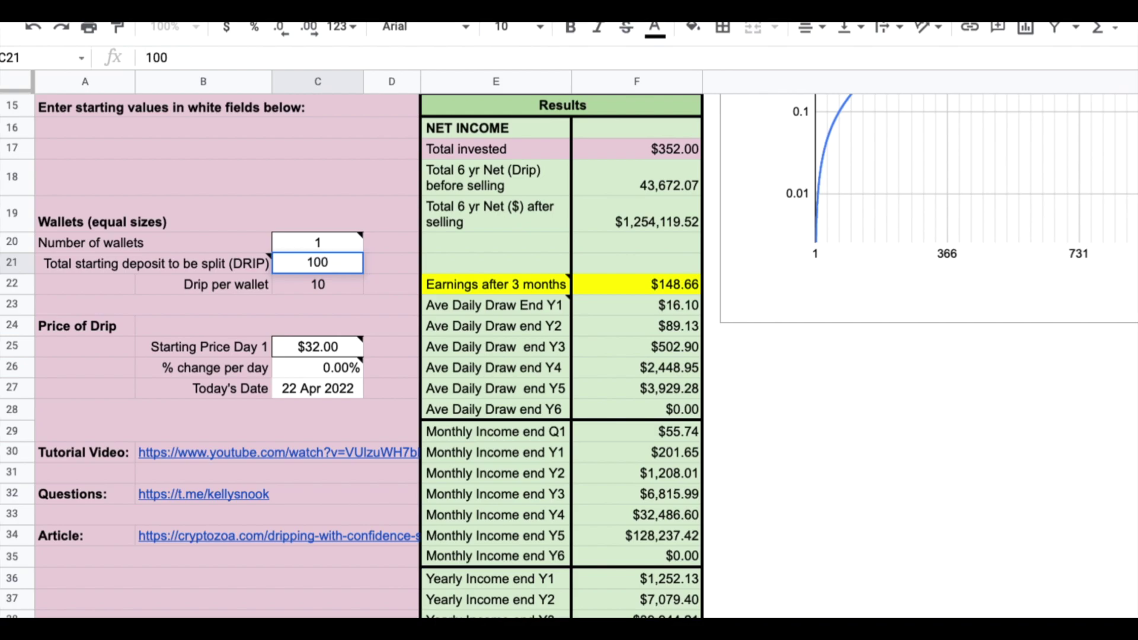
text(0)
key(Return)
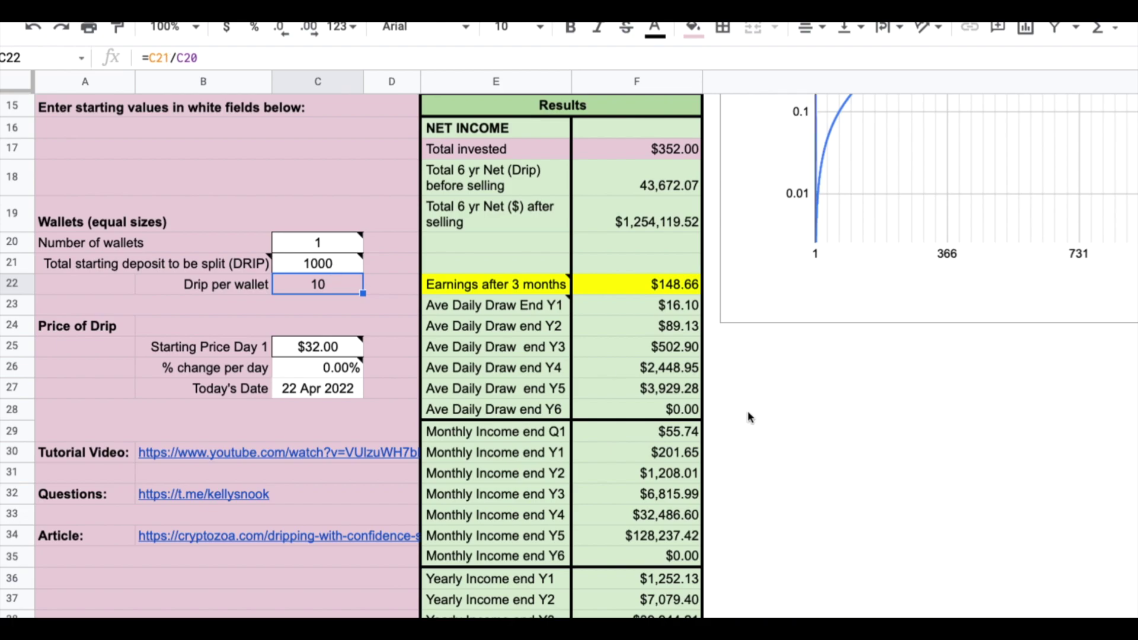
click(655, 226)
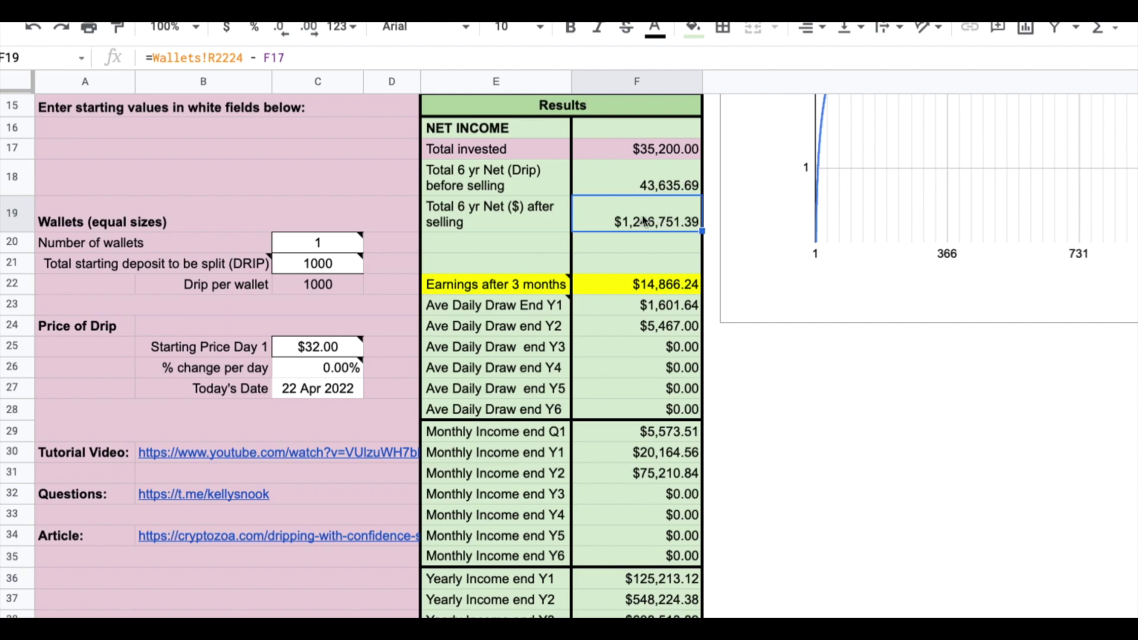
Step: Examine the earnings after 3 months, the average daily draws for years 1 and 2, and the monthly and yearly income rows
click(664, 290)
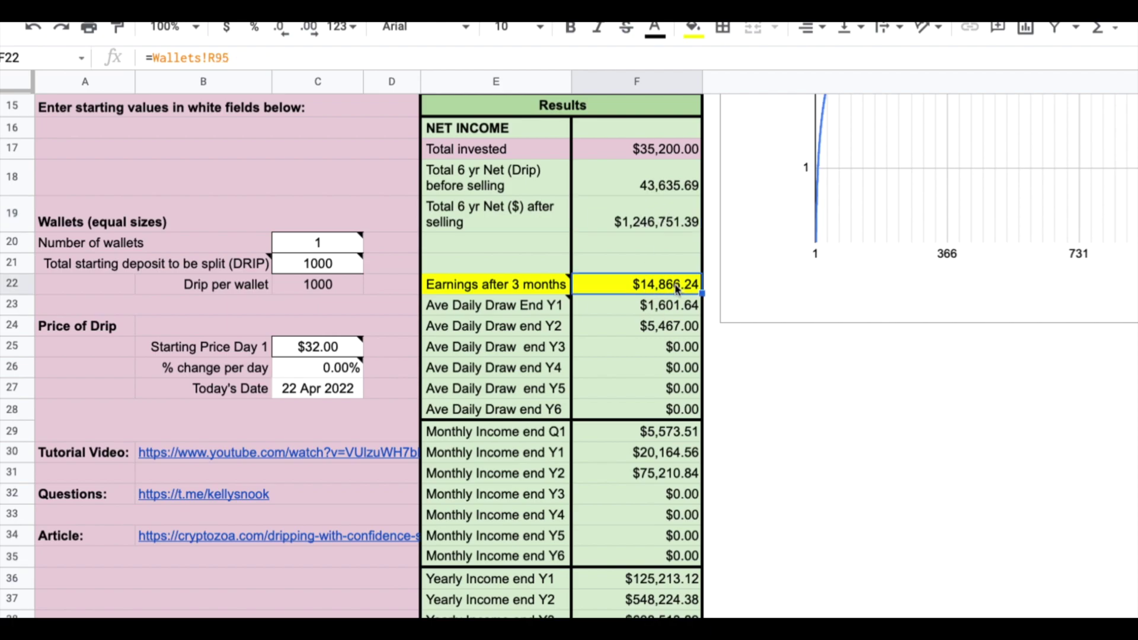
click(524, 308)
click(708, 394)
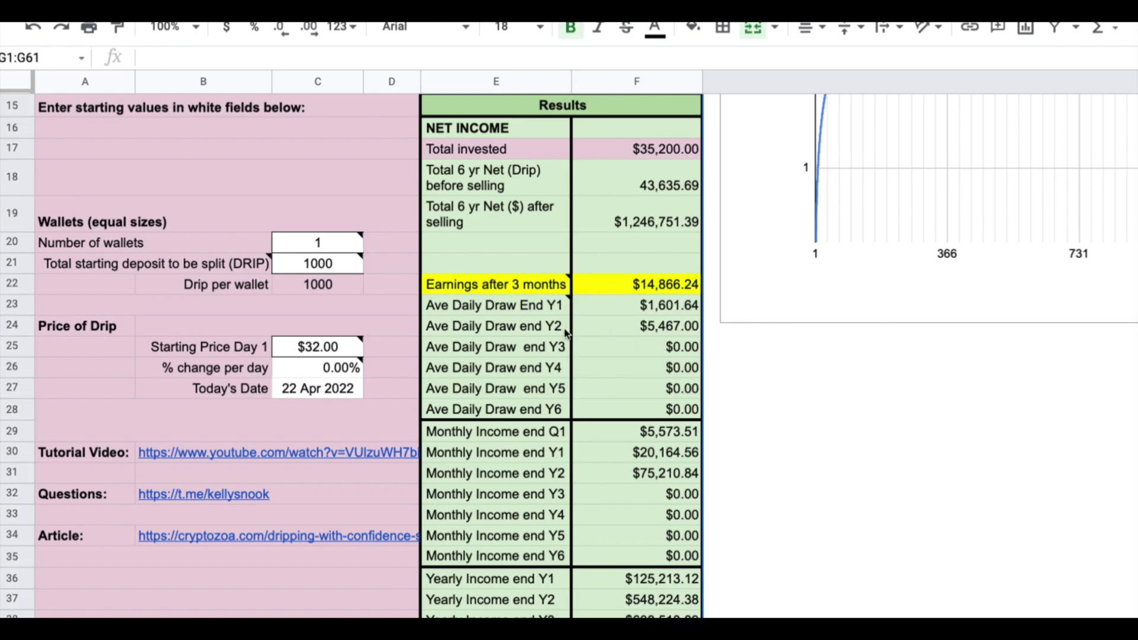
mouse_move(535, 307)
click(667, 309)
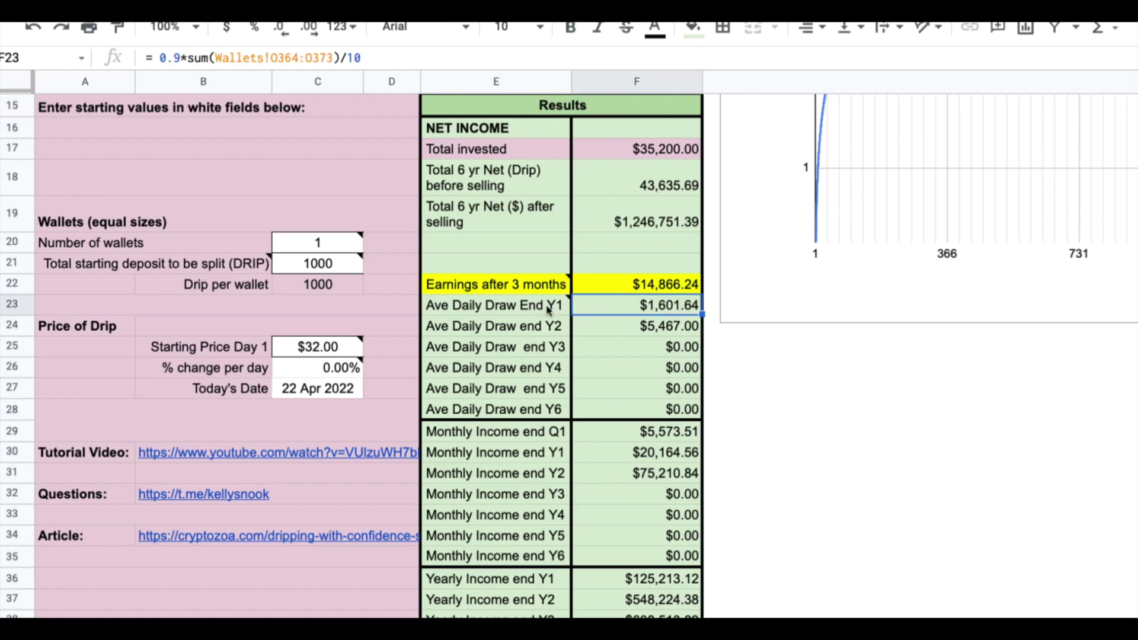
mouse_move(557, 304)
click(888, 315)
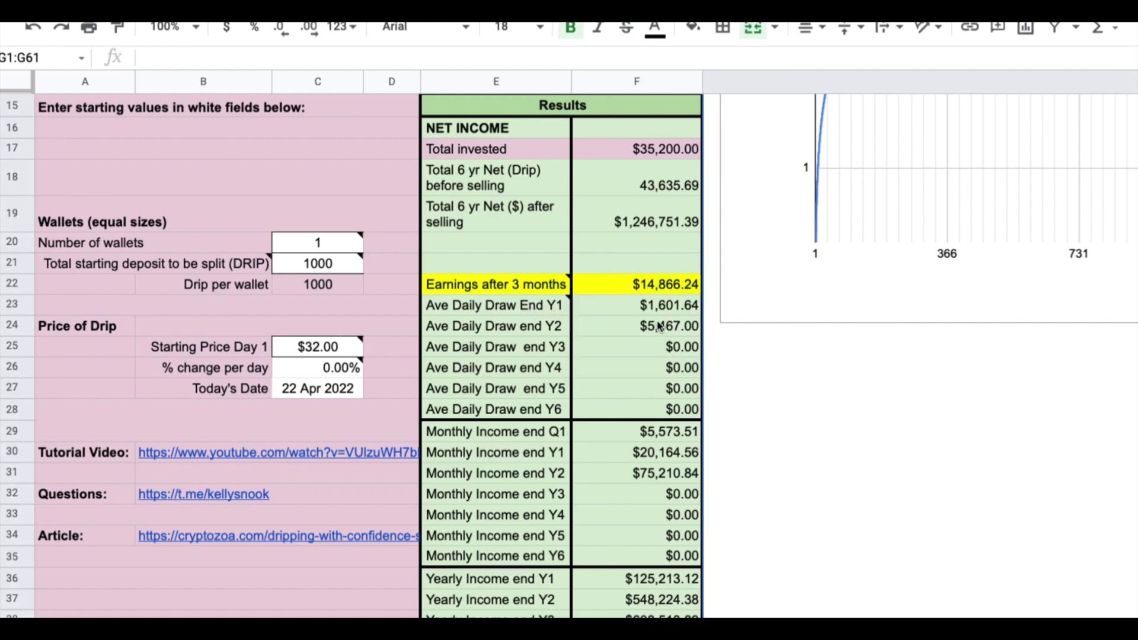
click(660, 327)
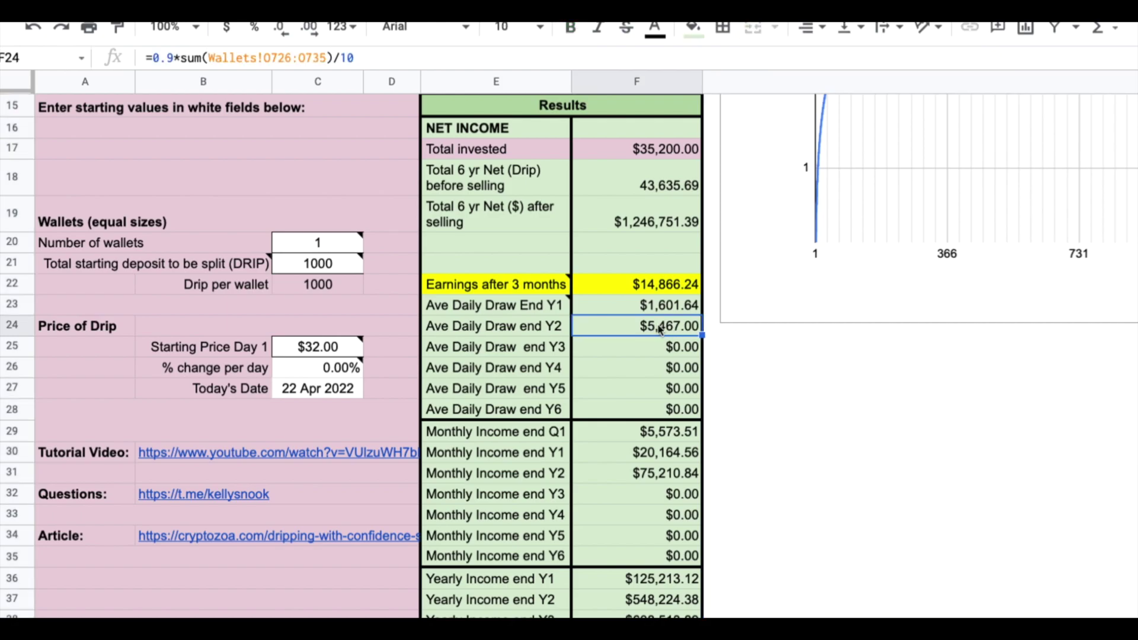
scroll(720, 384, down, 3)
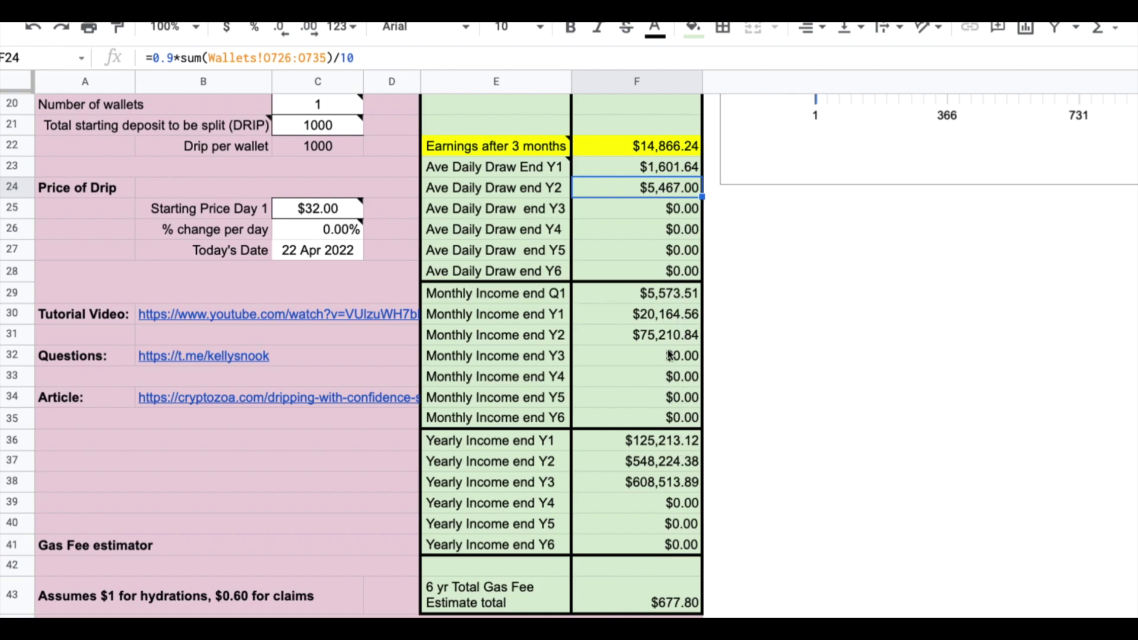
scroll(670, 355, up, 6)
scroll(668, 354, down, 3)
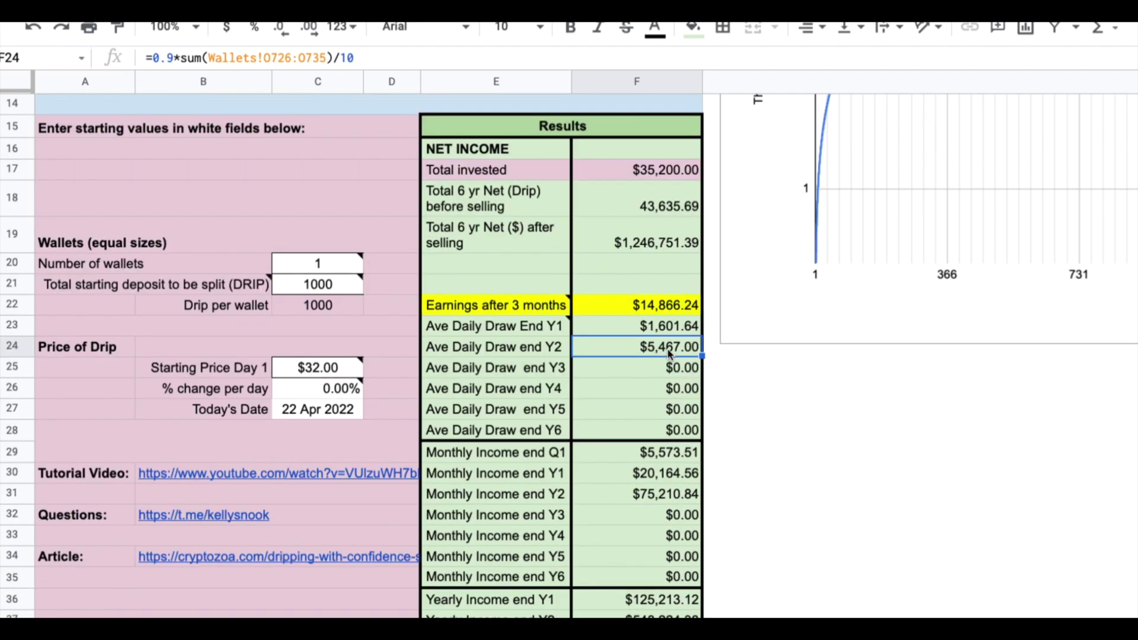
Step: Return the total starting deposit to 10 DRIP and review the 6-year net dollar result after selling
click(323, 291)
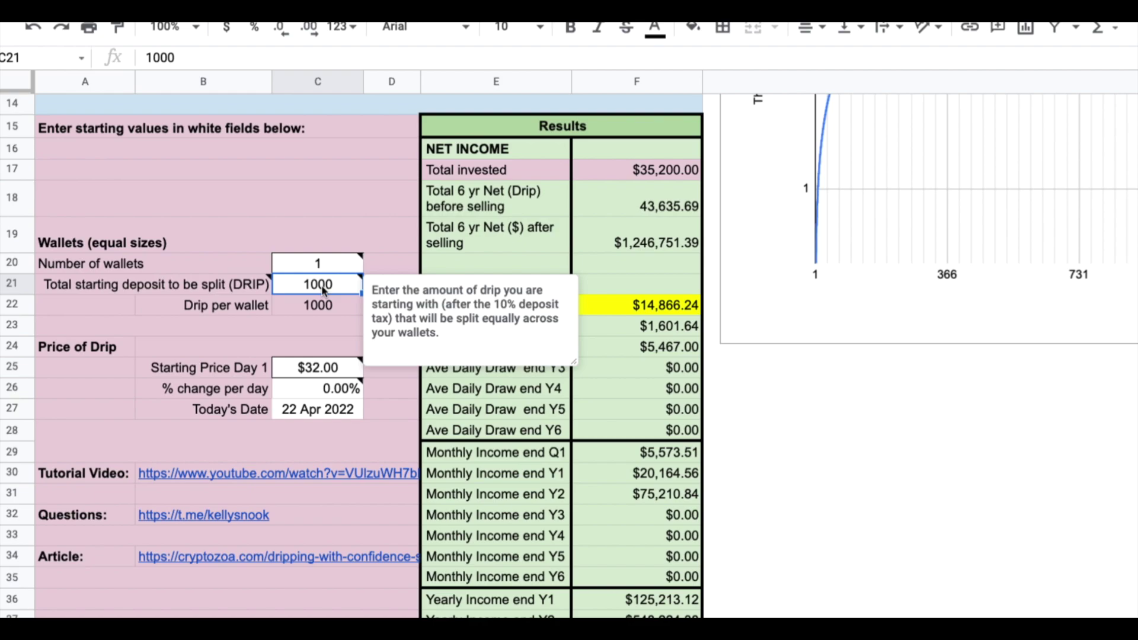
text(10)
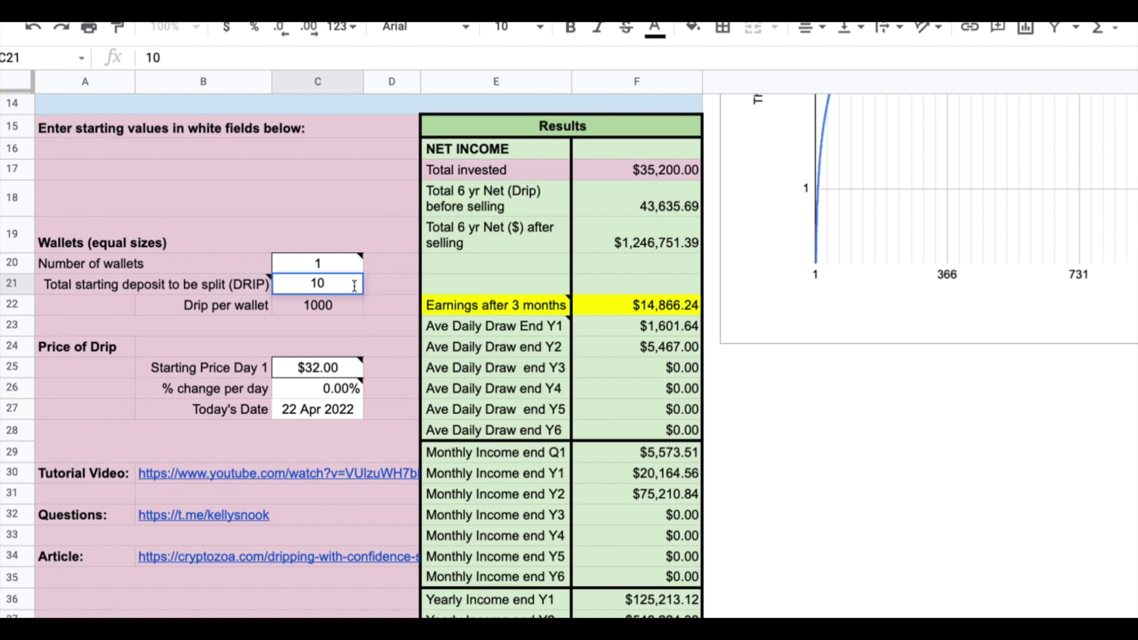
click(394, 288)
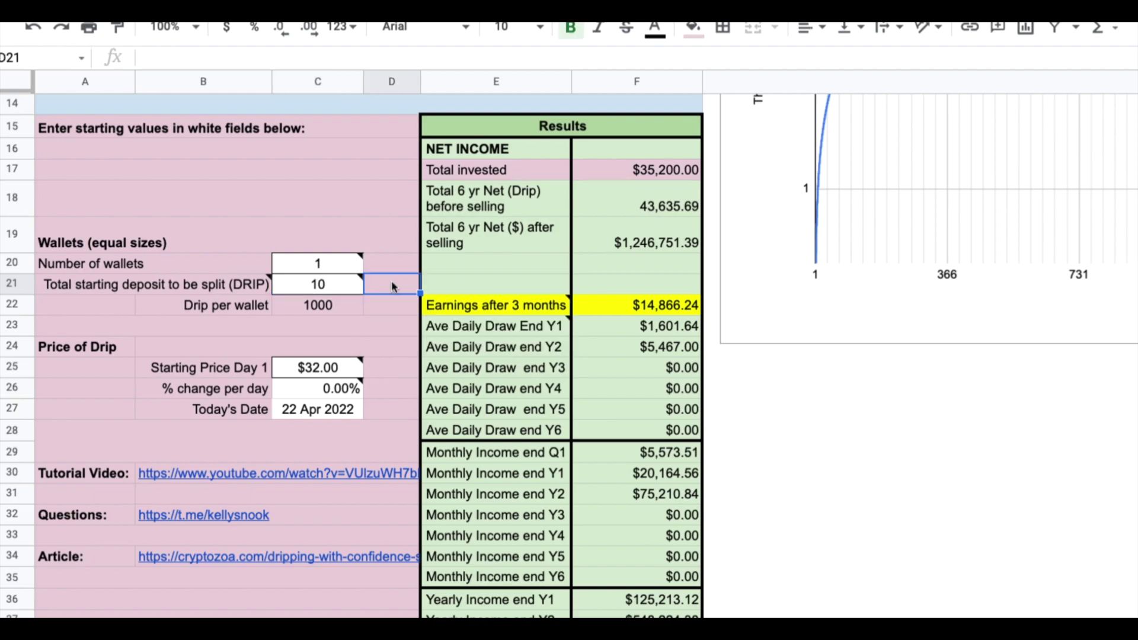
click(637, 246)
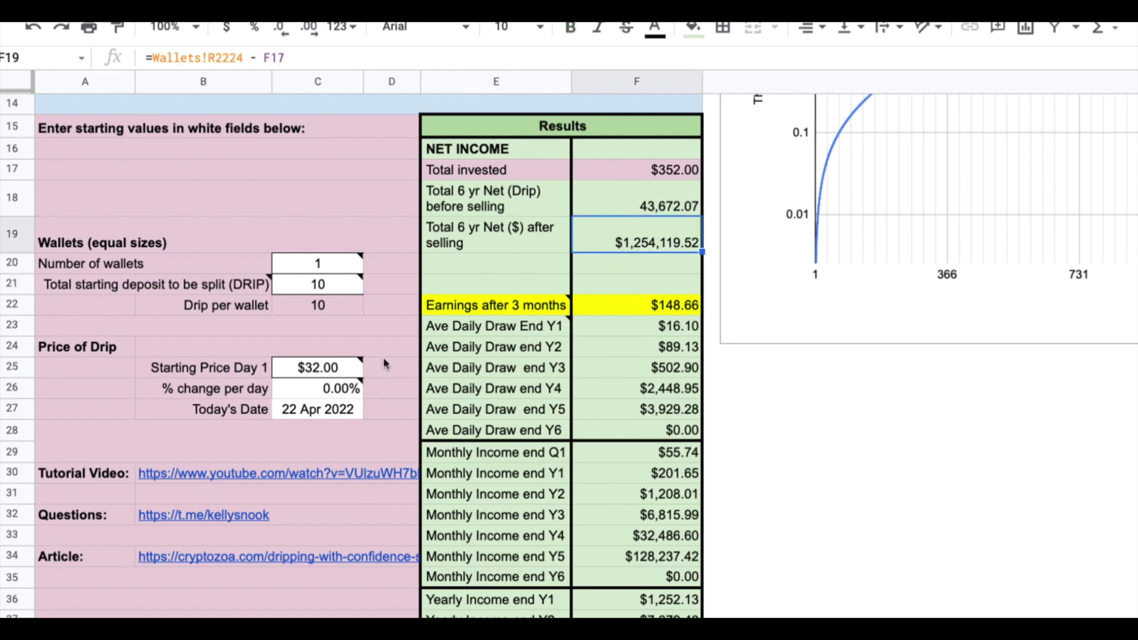
Step: Set the total starting deposit to 100 DRIP and check the average daily draws
click(326, 369)
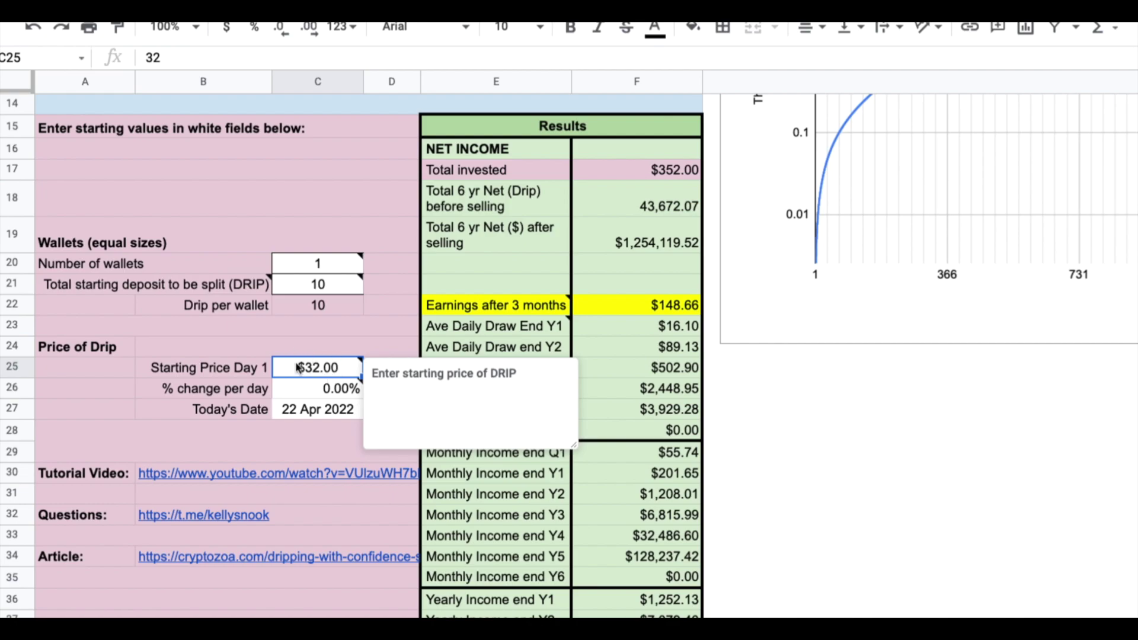
click(795, 380)
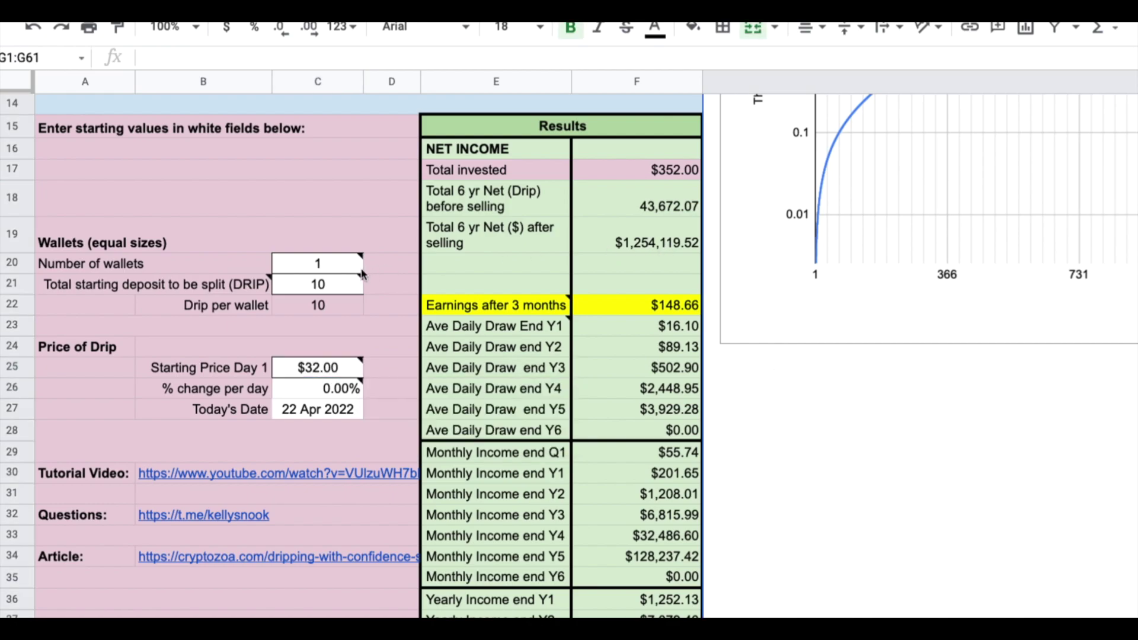
mouse_move(337, 288)
scroll(698, 418, down, 1)
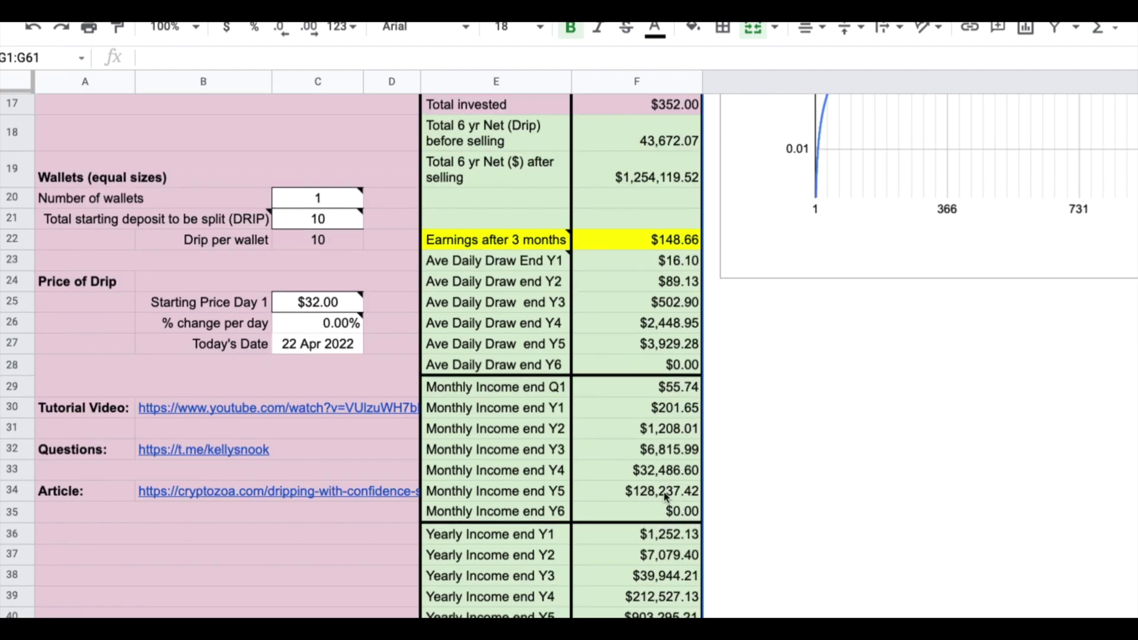
scroll(666, 497, up, 1)
click(345, 241)
text(100)
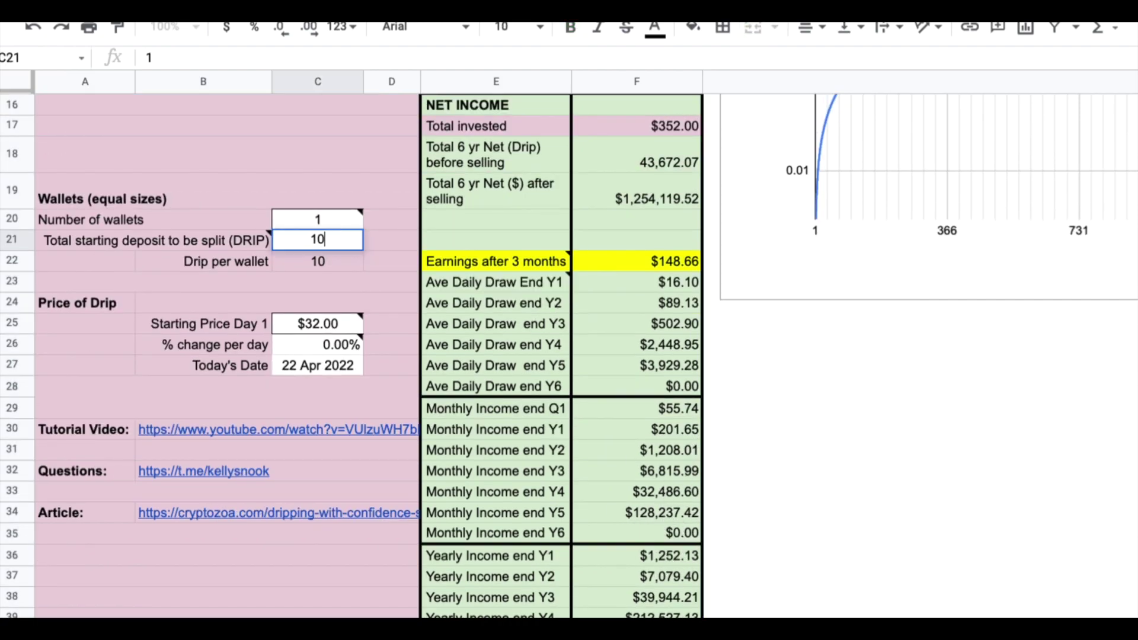
key(Return)
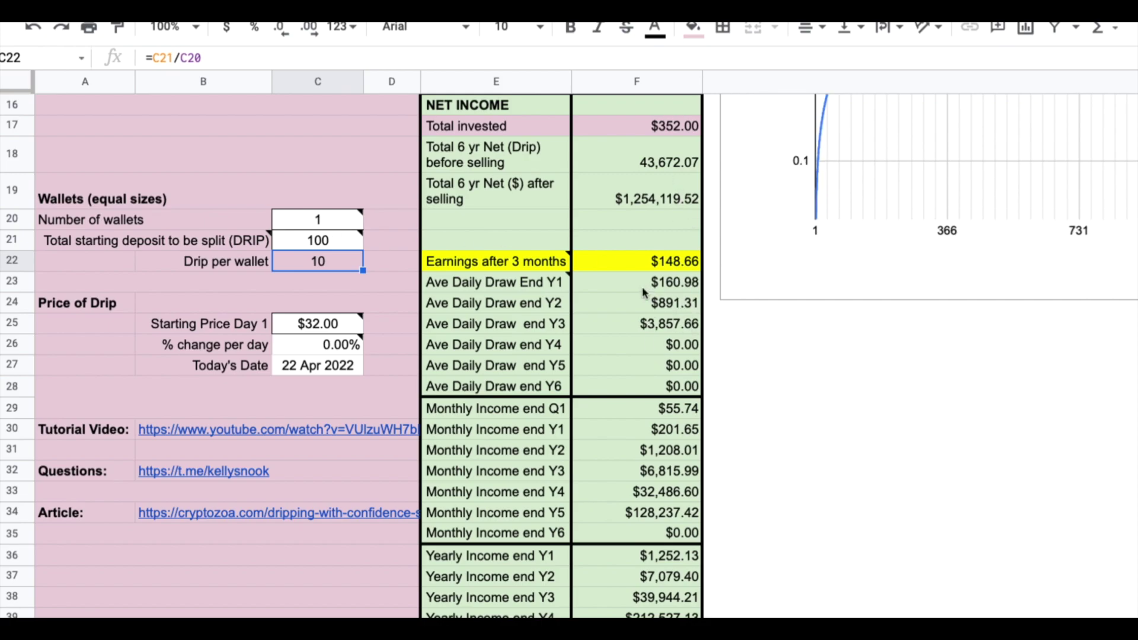
Step: Set the total starting deposit to 1000 DRIP and check the daily draw and monthly income rows
click(343, 245)
text(1000)
key(Return)
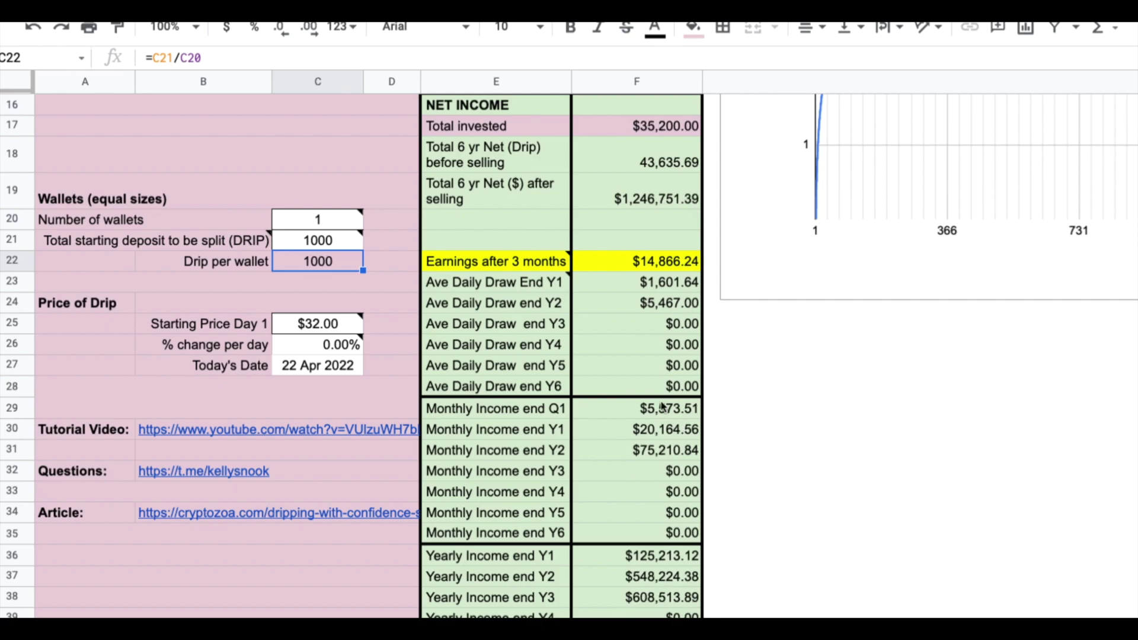
Step: Set the total starting deposit to 5000 DRIP and check the 6-year net dollar result after selling and the starting price
click(335, 244)
text(50000)
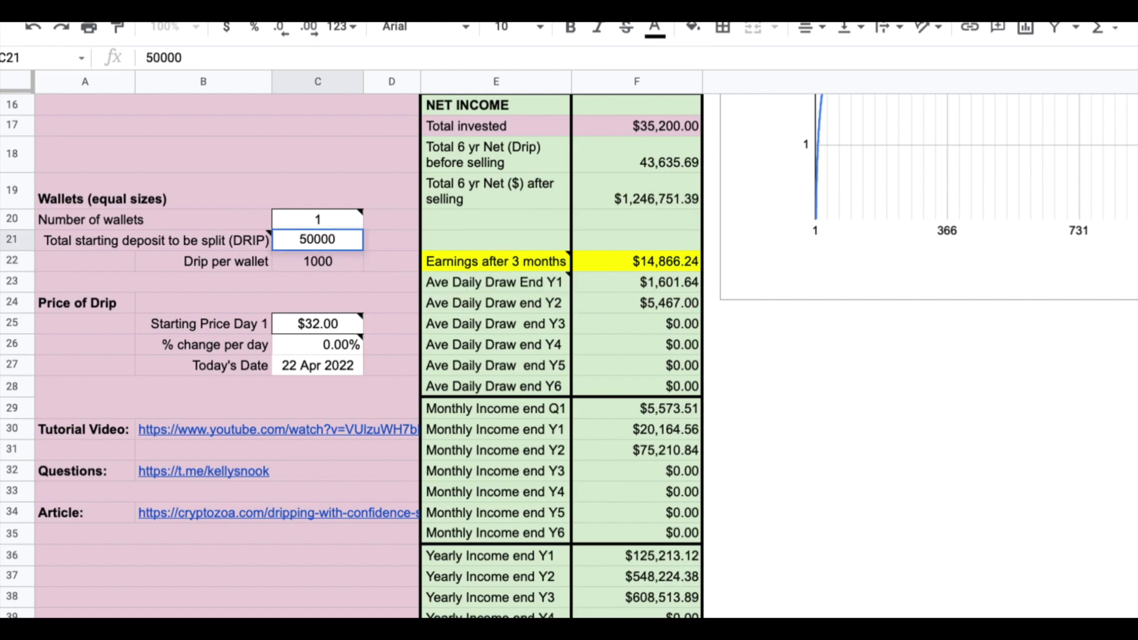
key(BackSpace)
key(Return)
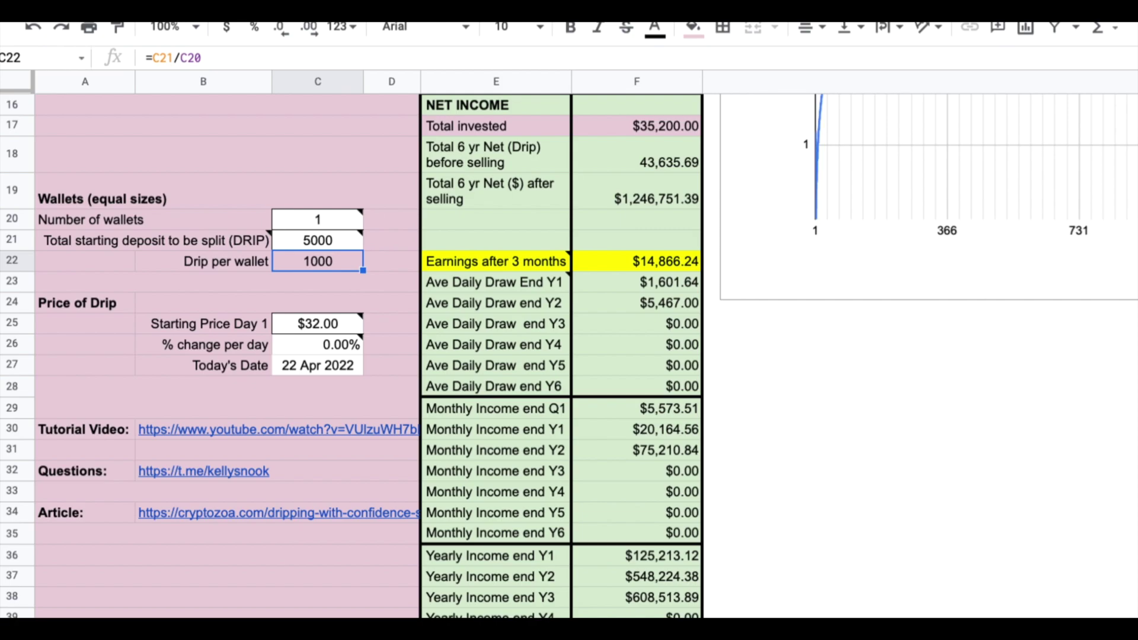
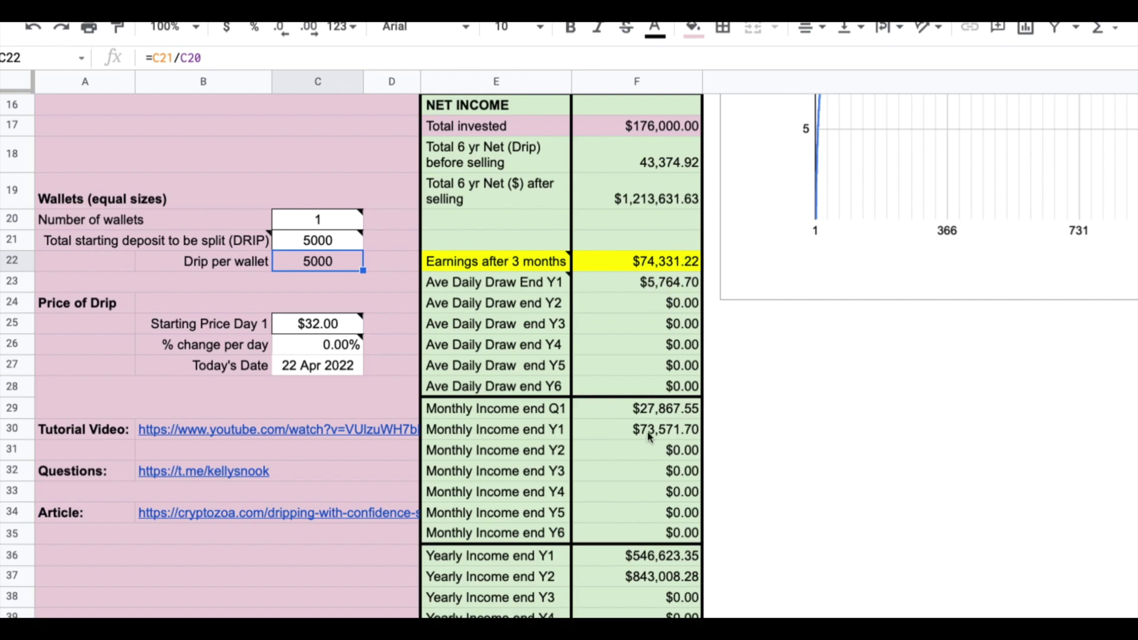
click(779, 345)
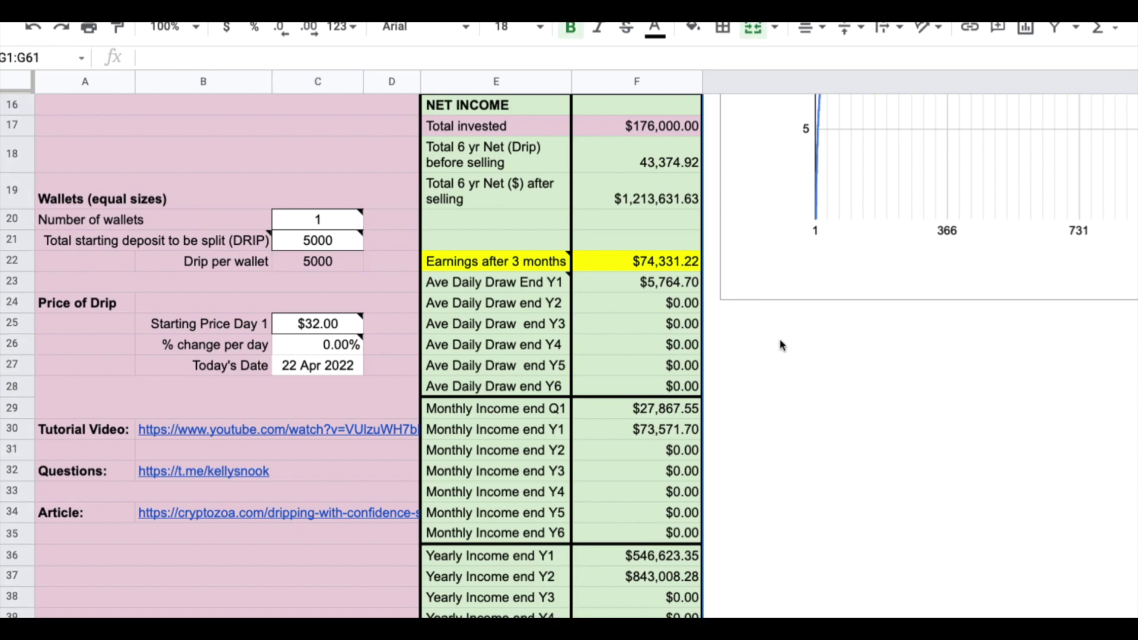
click(333, 241)
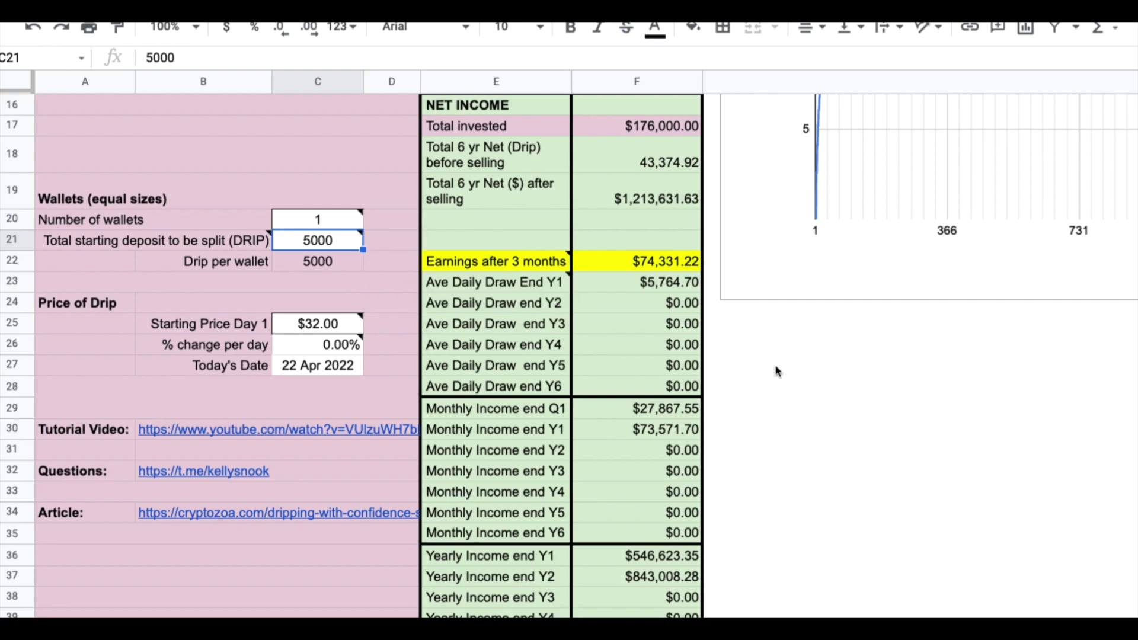
click(672, 204)
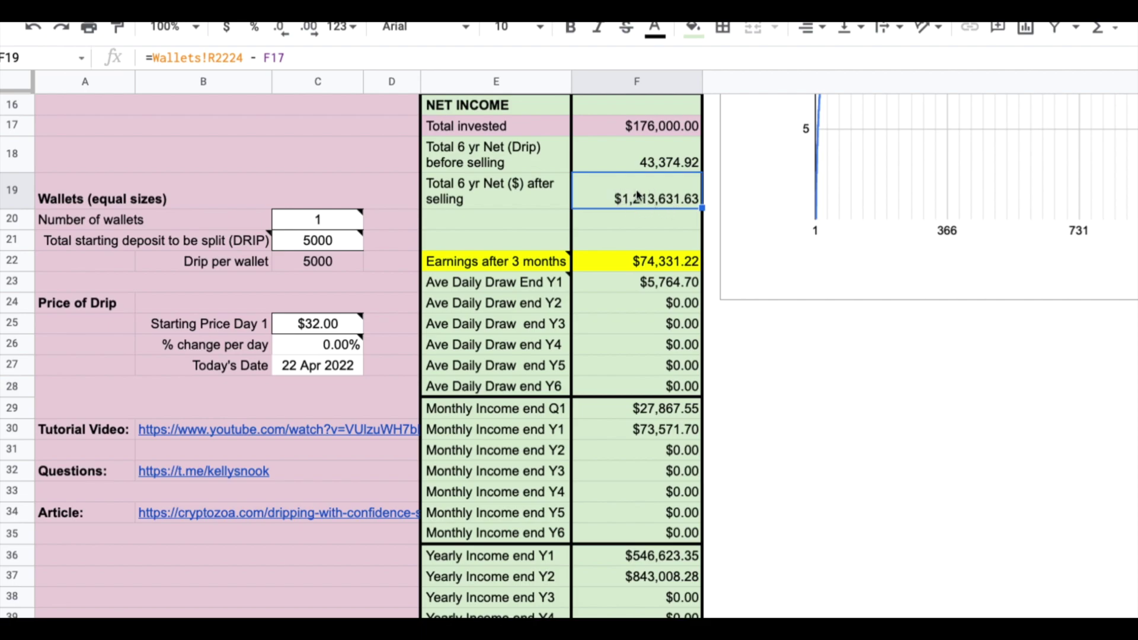
click(320, 324)
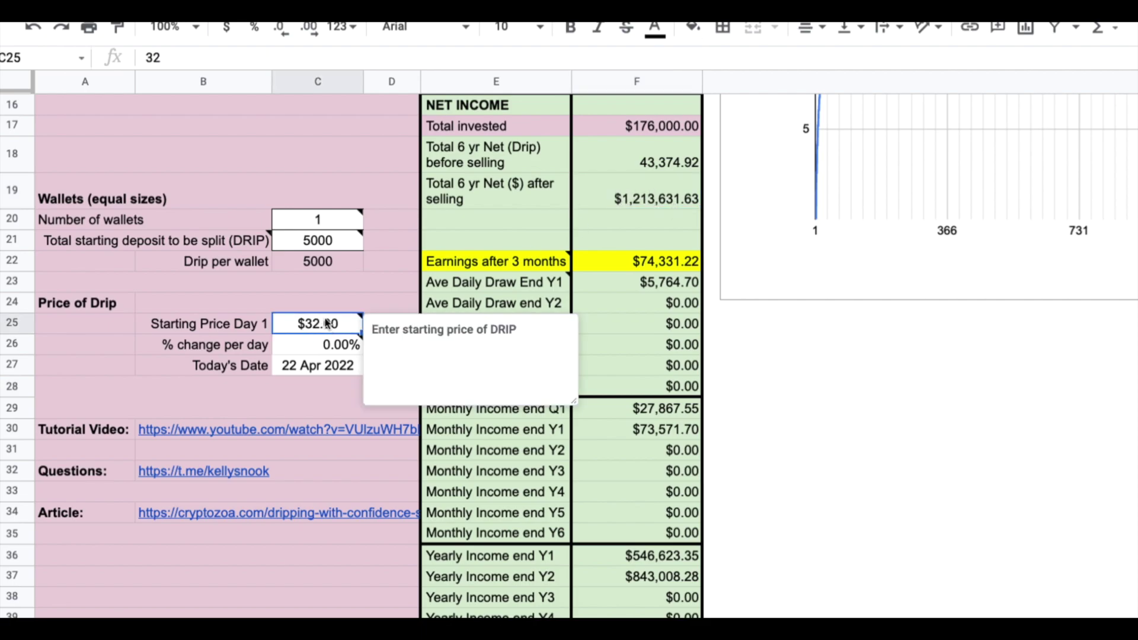
click(748, 377)
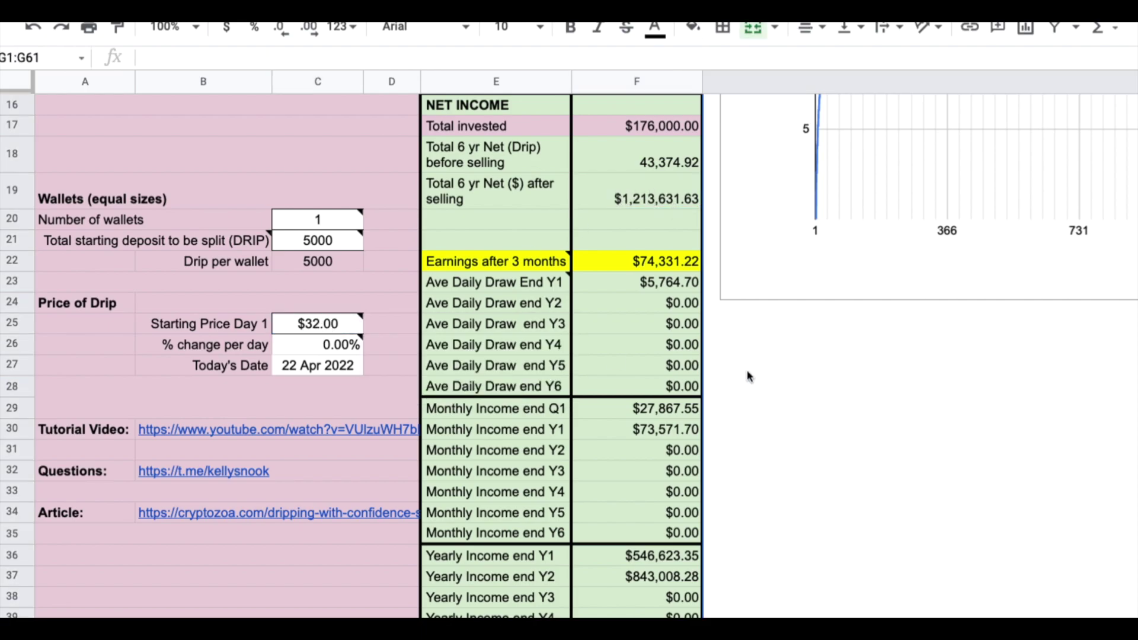
Step: Set the total starting deposit to 1.008 DRIP and review the daily draw, monthly income and yearly income rows
click(324, 245)
text(1)
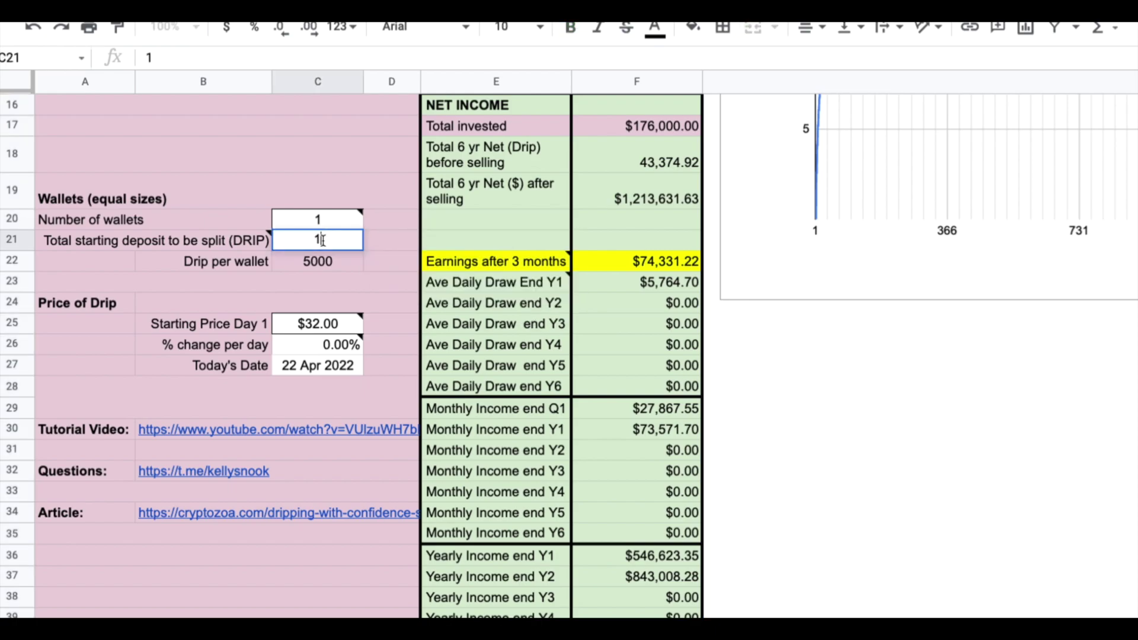
text(.008)
key(Return)
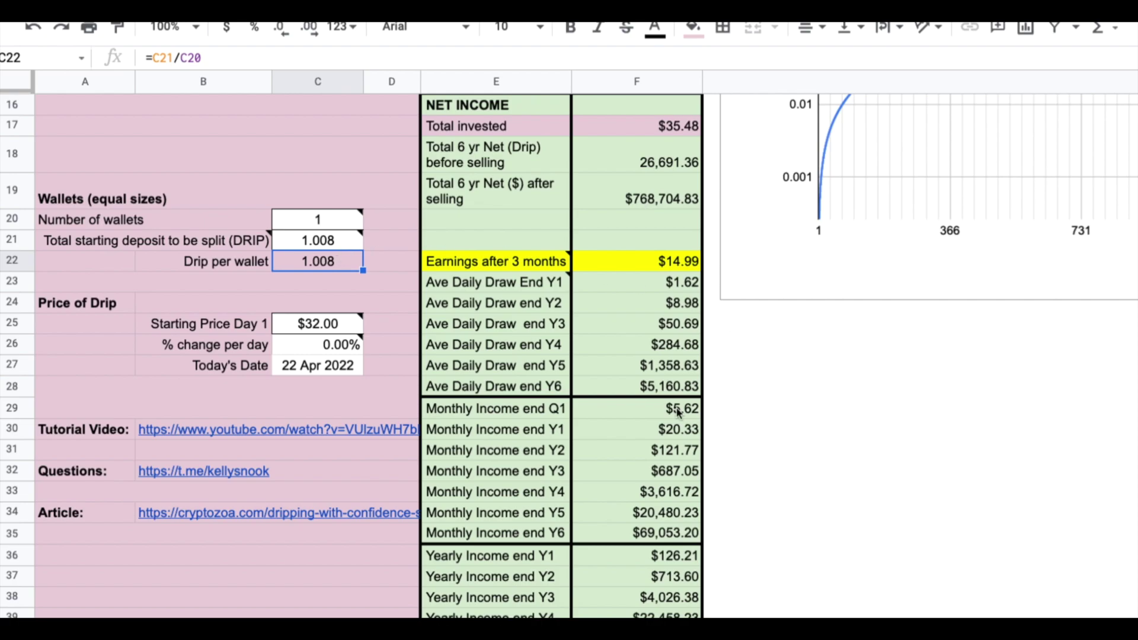
scroll(681, 414, down, 3)
scroll(683, 361, up, 2)
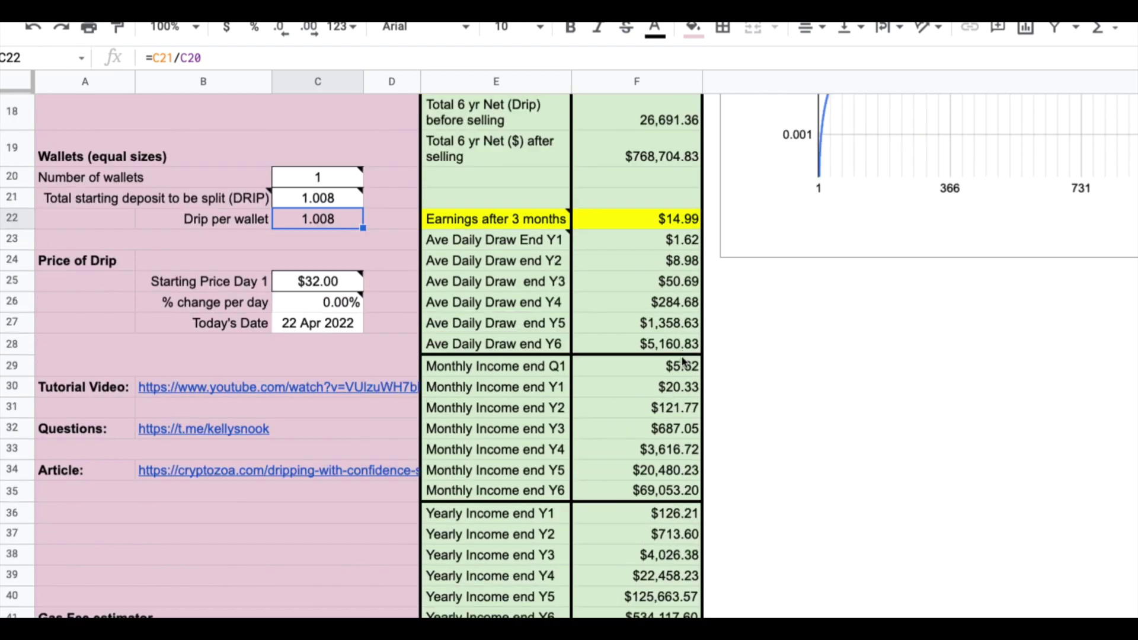
scroll(738, 345, up, 1)
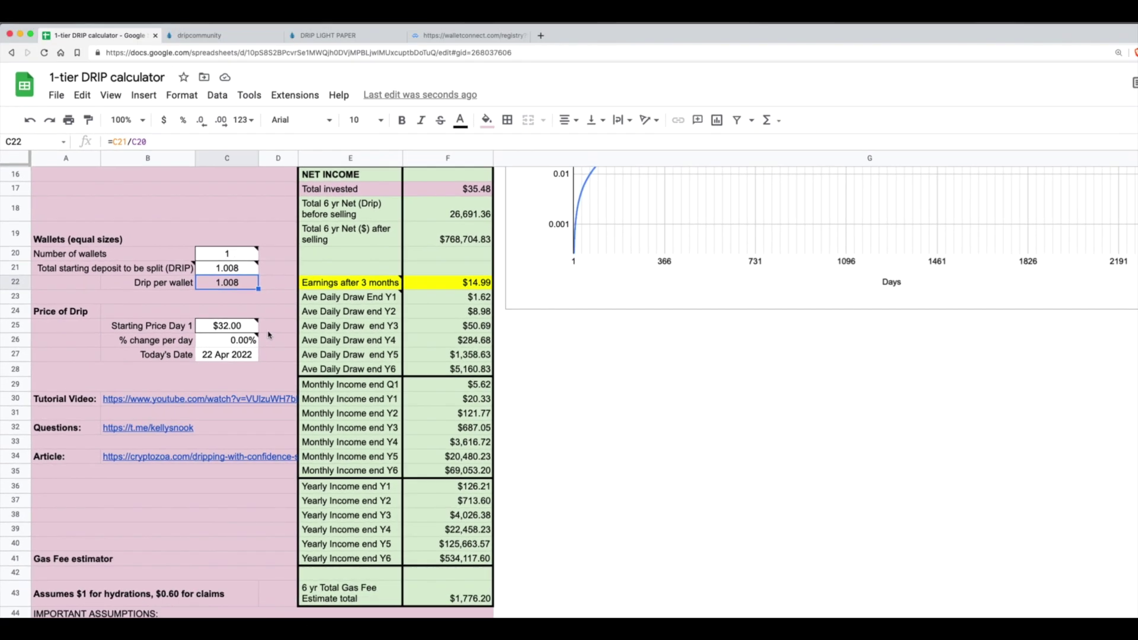
Step: Set the day 1 starting price of DRIP to $50 and review the recalculated net income results
click(215, 319)
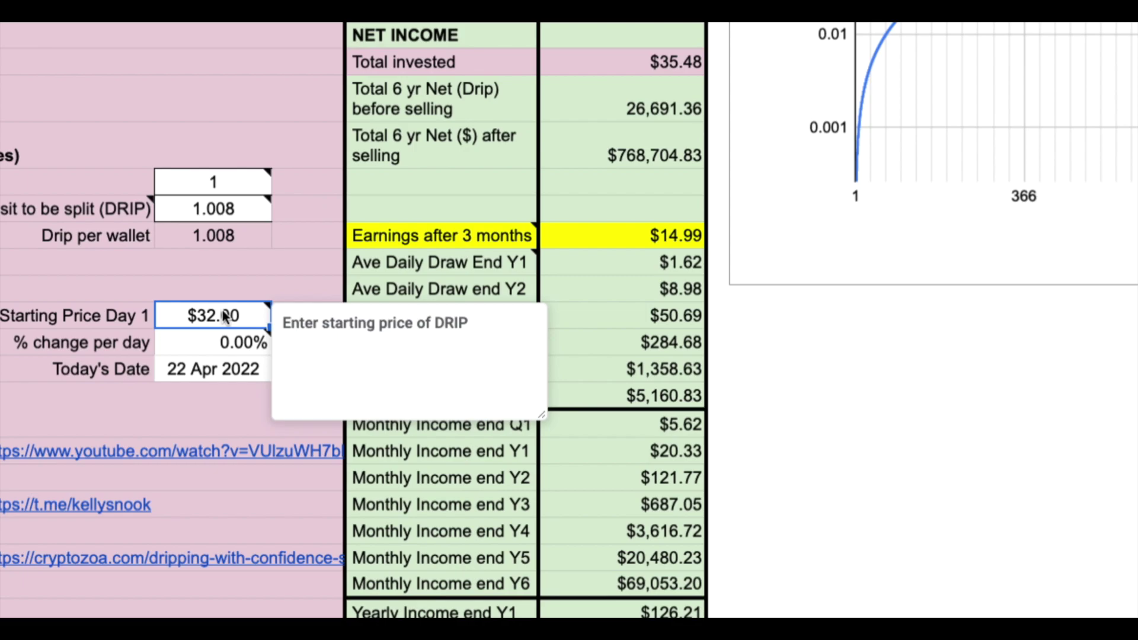
double_click(208, 316)
drag(206, 315, 241, 314)
text(50)
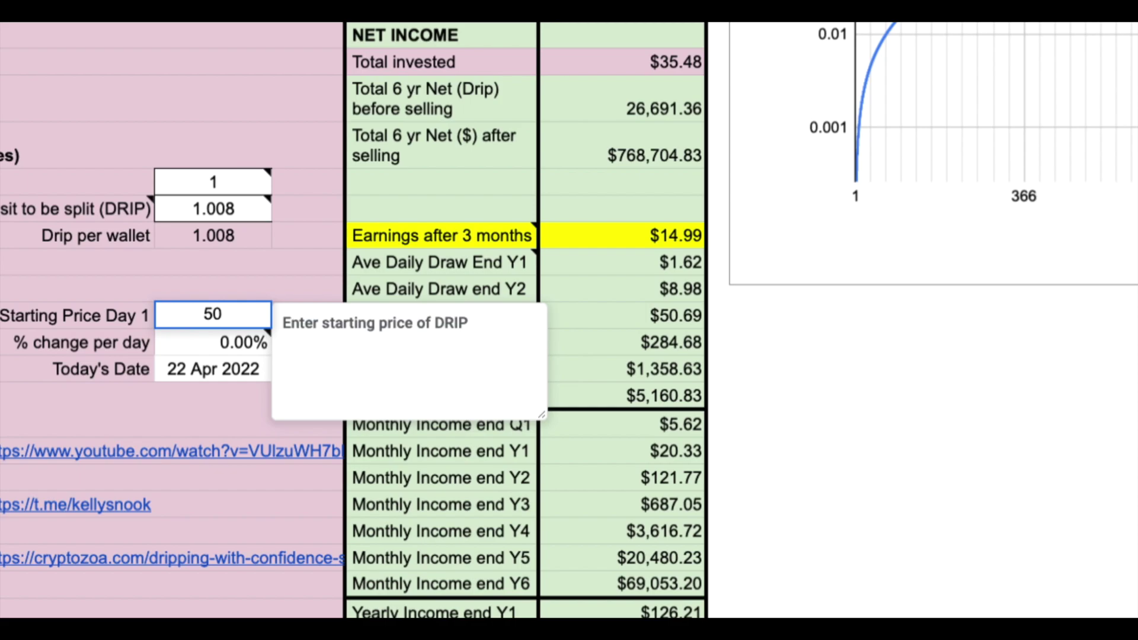
key(Return)
click(749, 357)
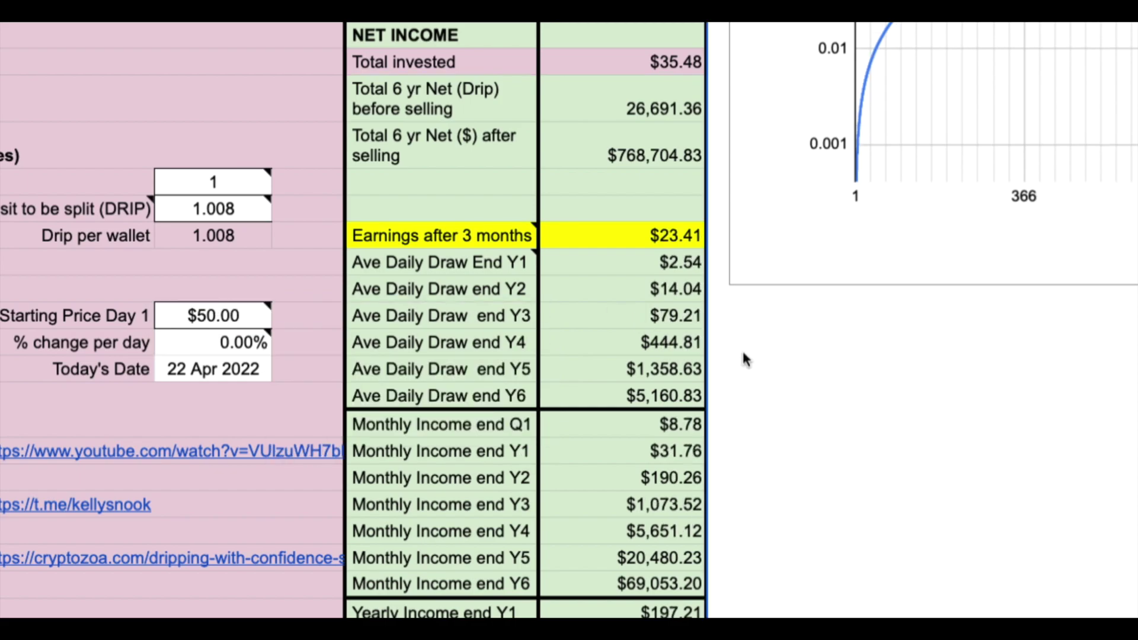
scroll(735, 359, up, 1)
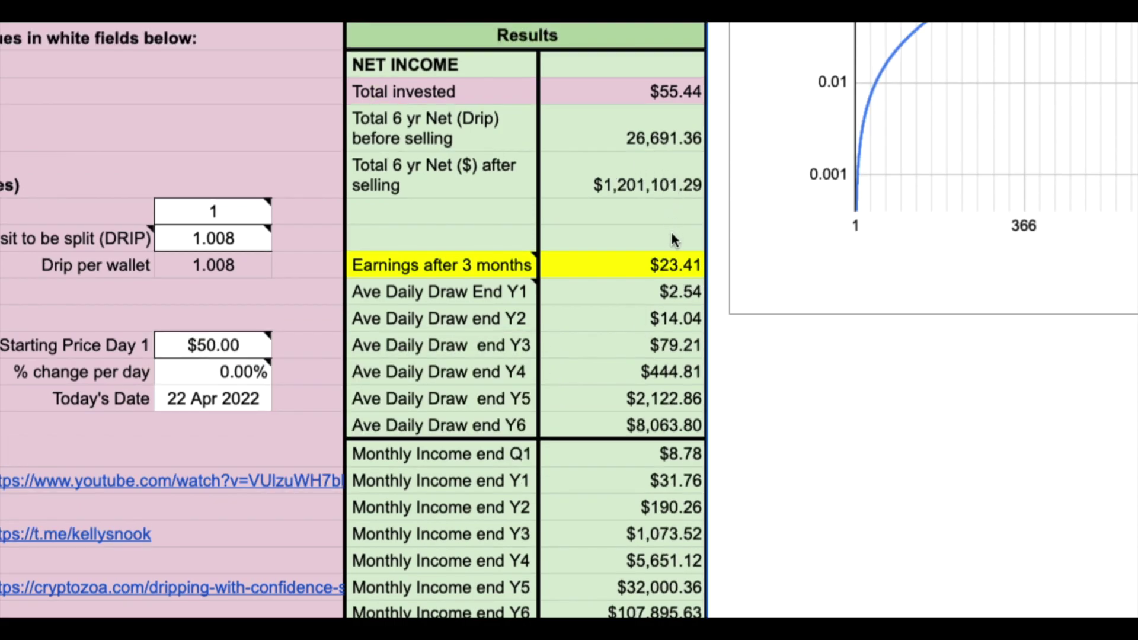
Step: Set the total starting deposit to 25 DRIP and check the 6-year net dollar result after selling
click(210, 239)
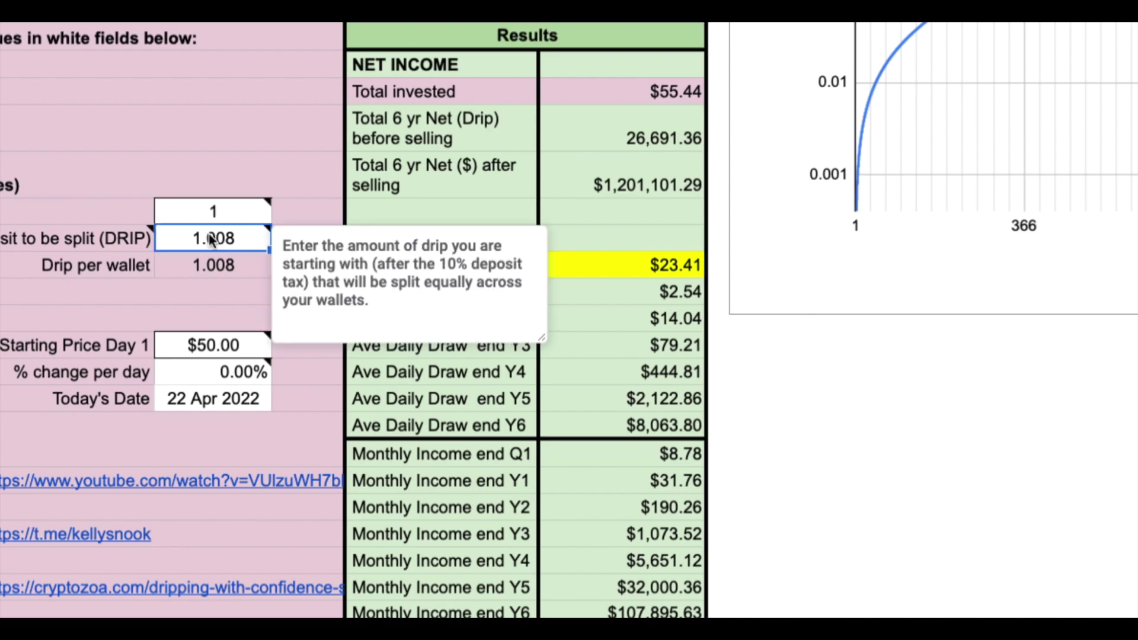
text(25)
key(Return)
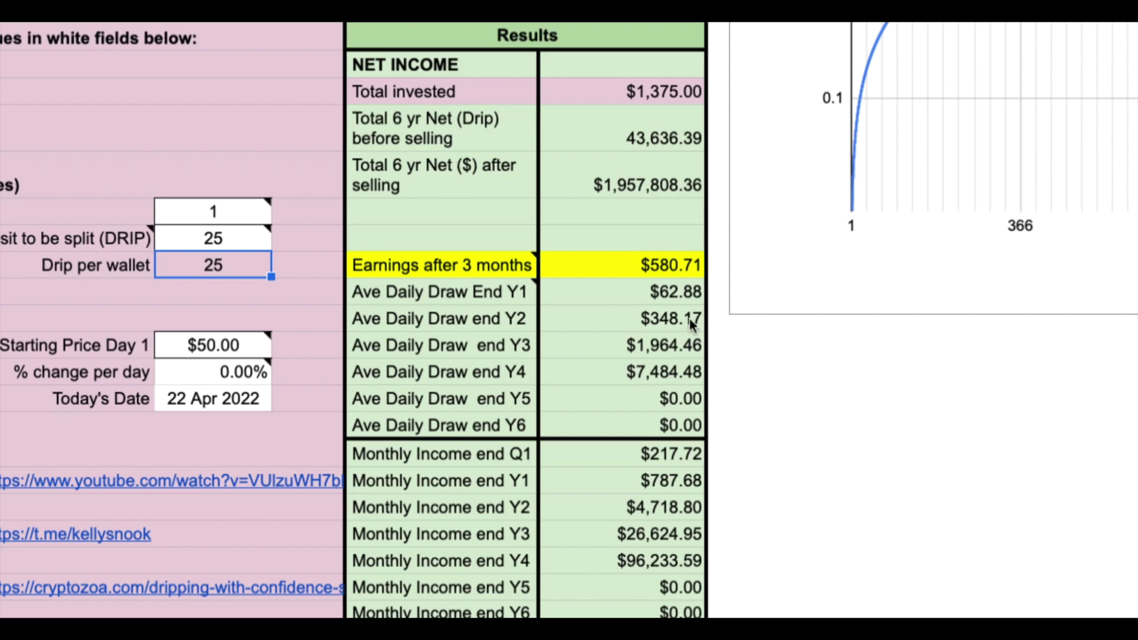
click(647, 191)
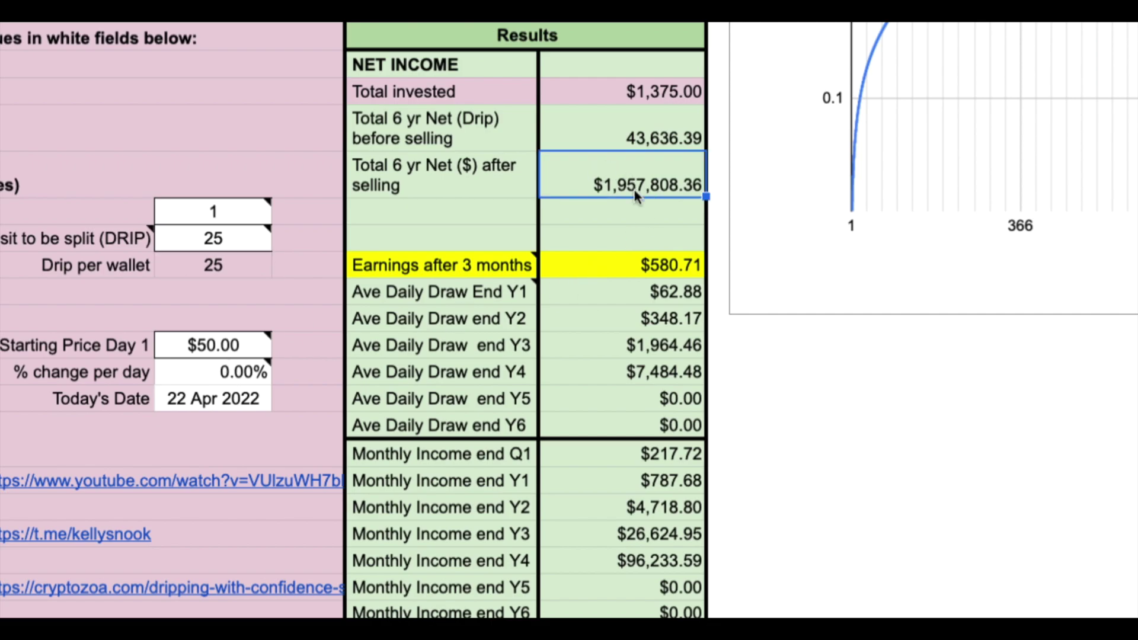
Step: Set the day 1 starting price back to $32 and check the 6-year net dollar result after selling
click(234, 347)
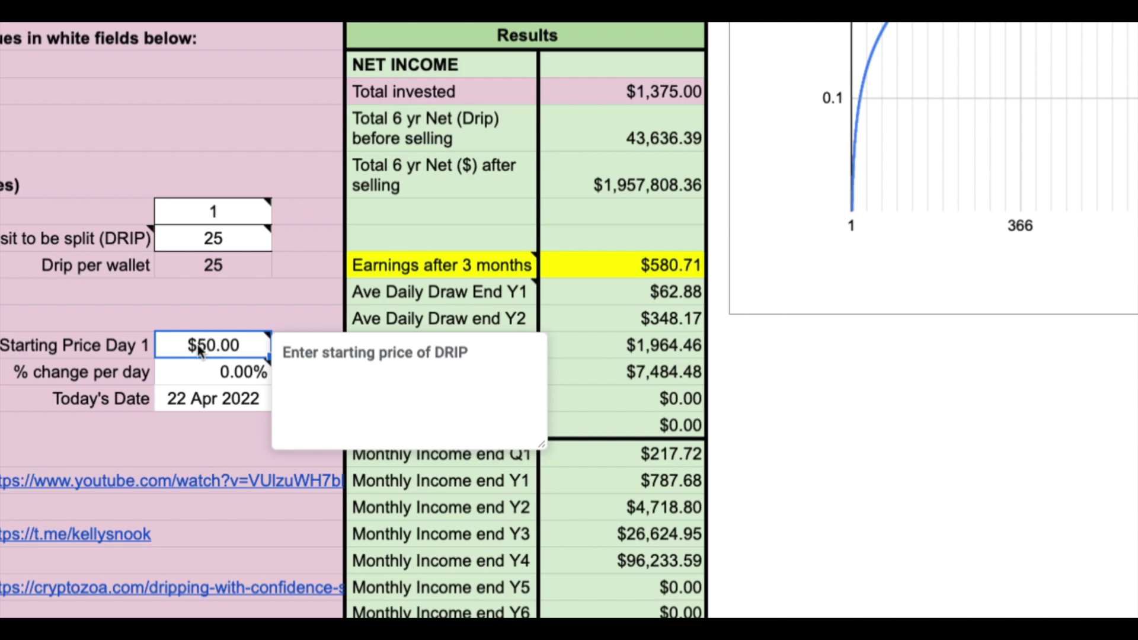
text(32)
key(Return)
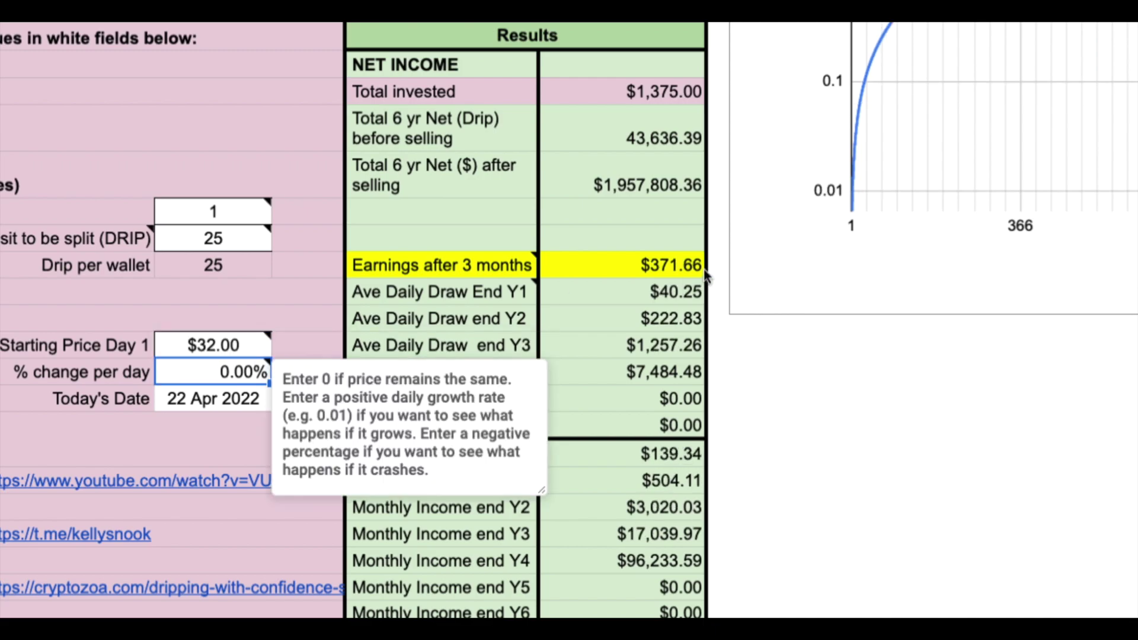
click(649, 182)
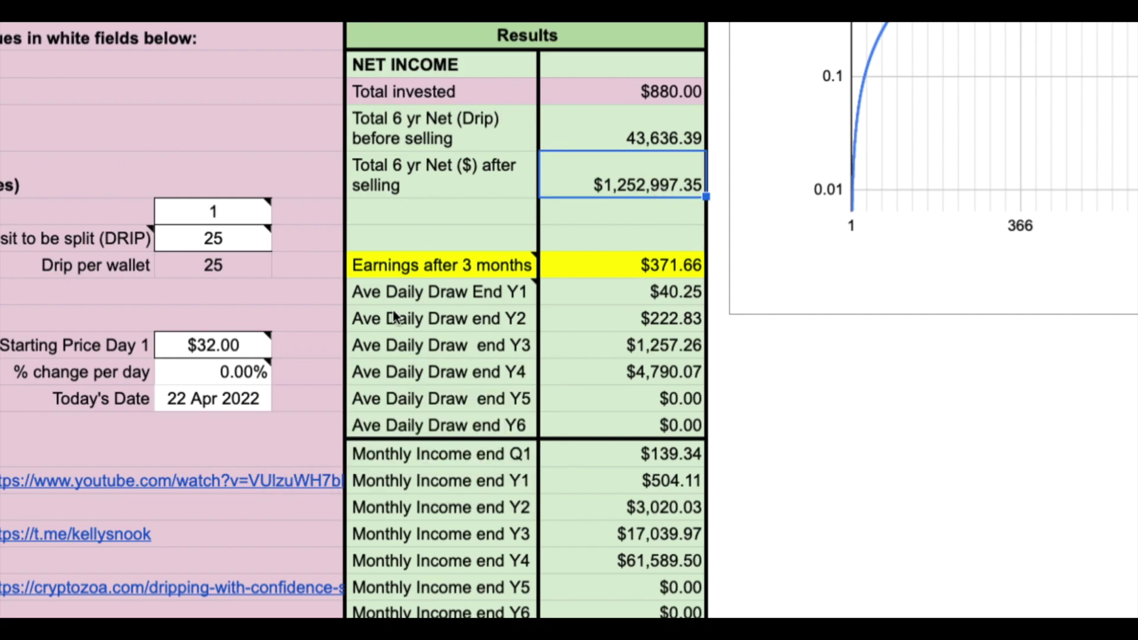
mouse_move(256, 372)
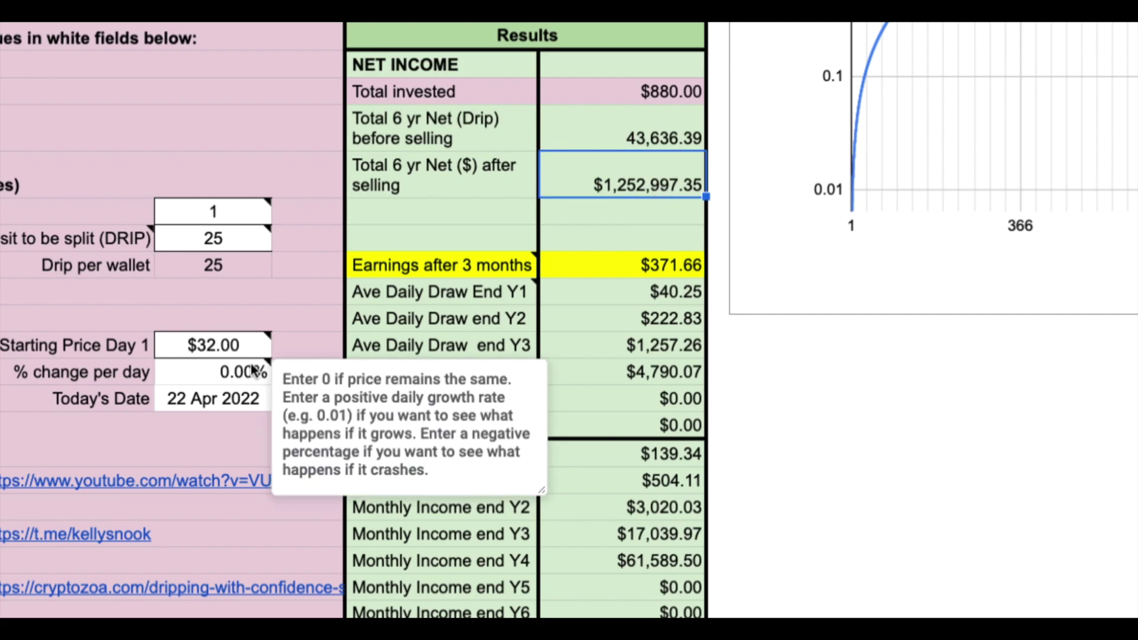
Step: Set the day 1 starting price to $150 and check the 6-year net dollar result after selling
click(214, 351)
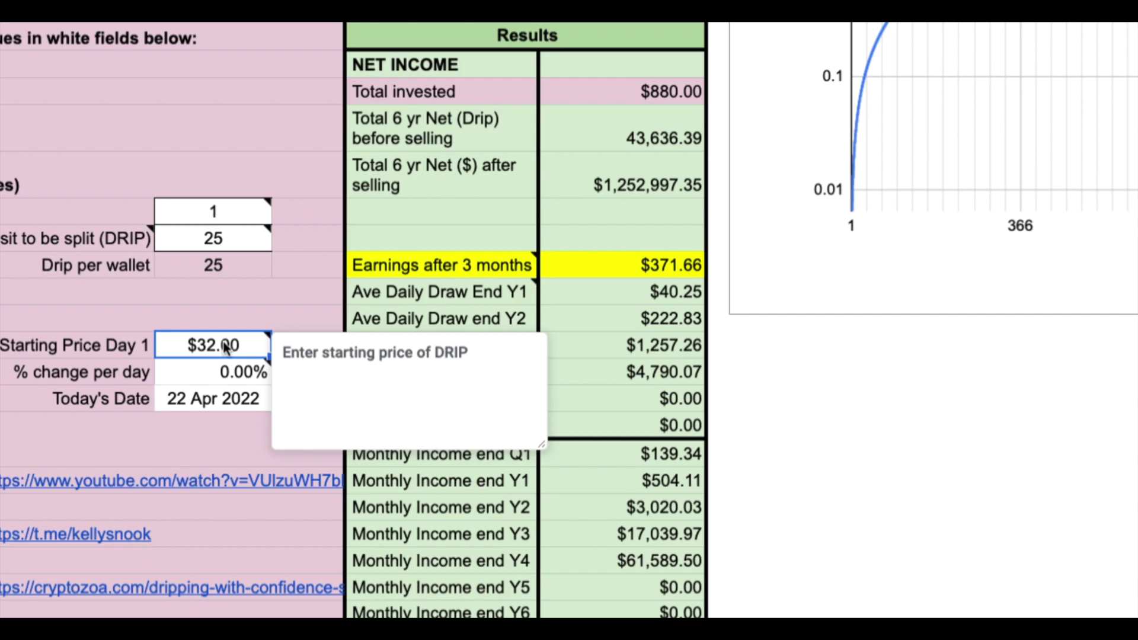
text(150)
key(Return)
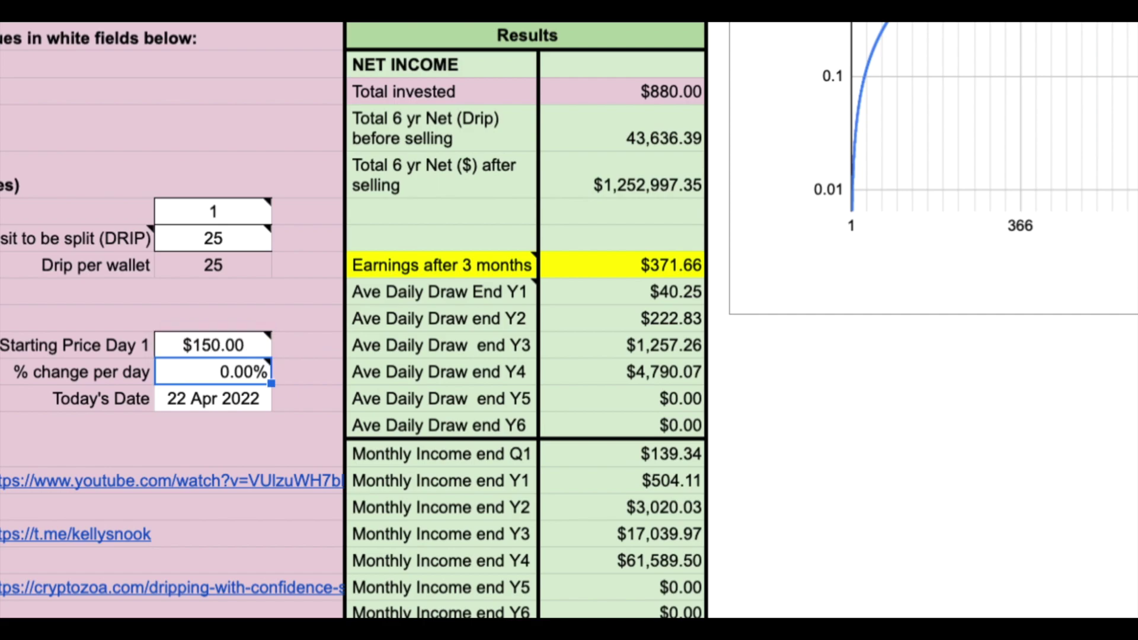
click(229, 240)
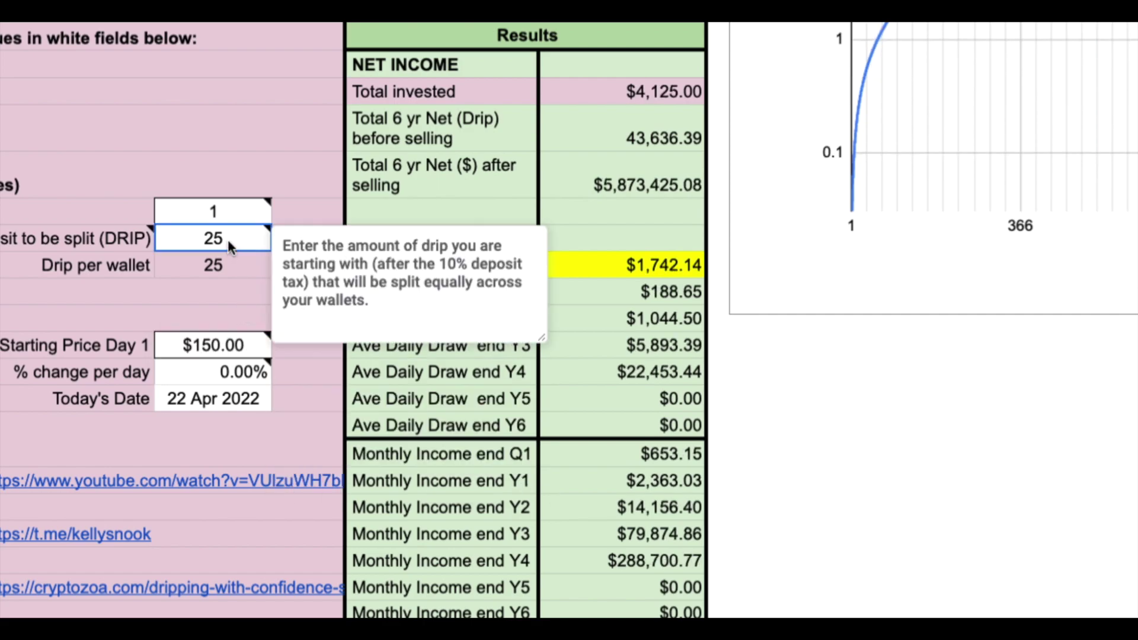
click(799, 398)
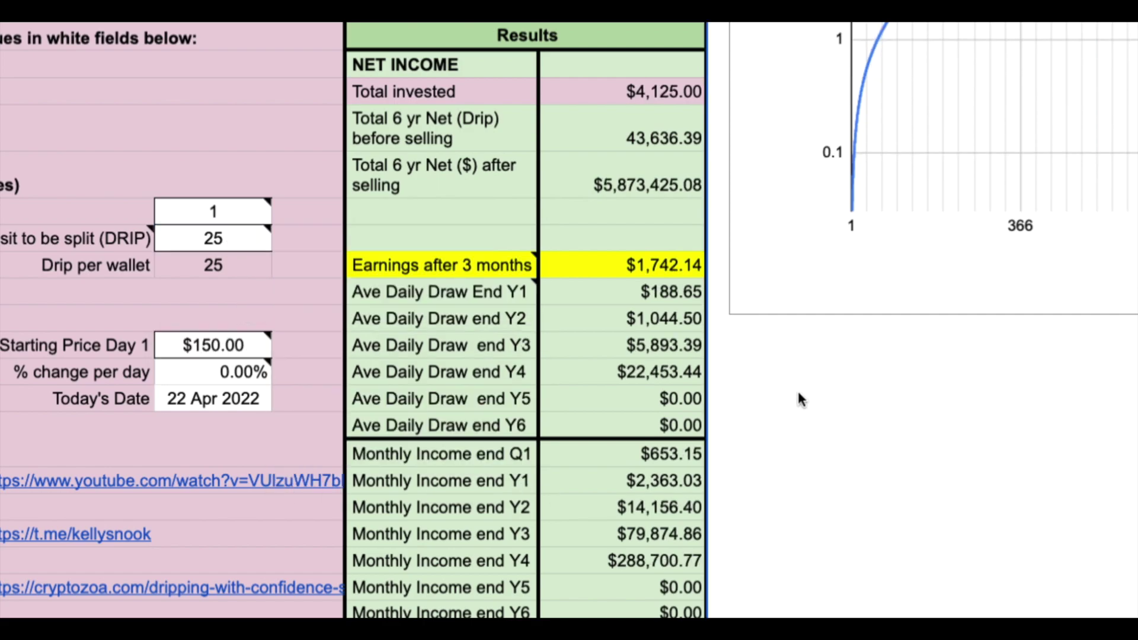
click(636, 181)
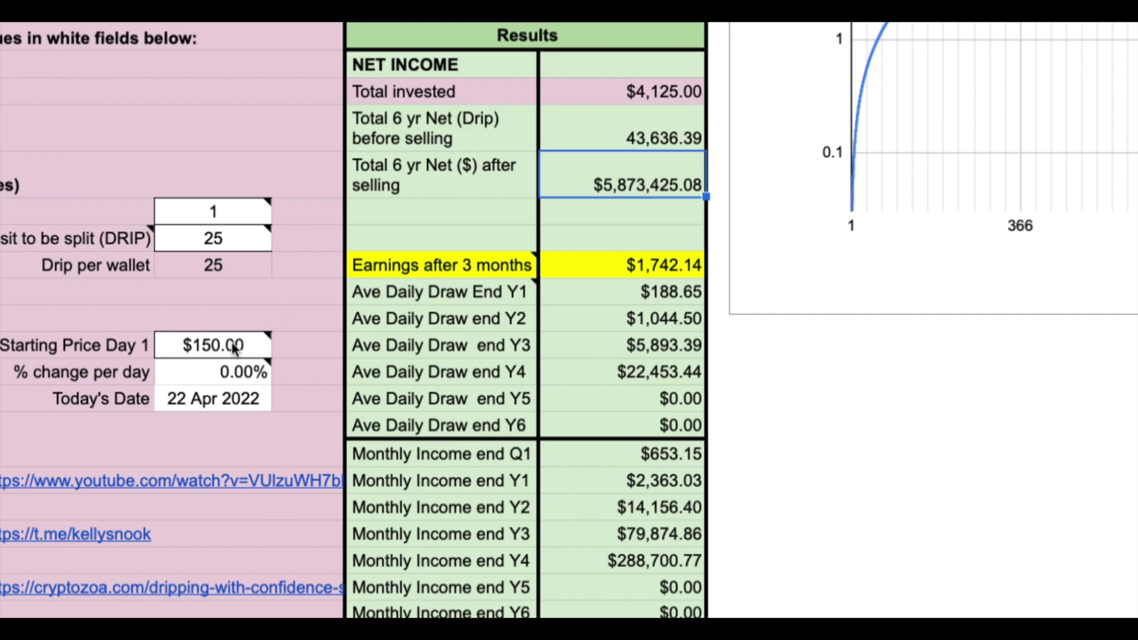
mouse_move(221, 349)
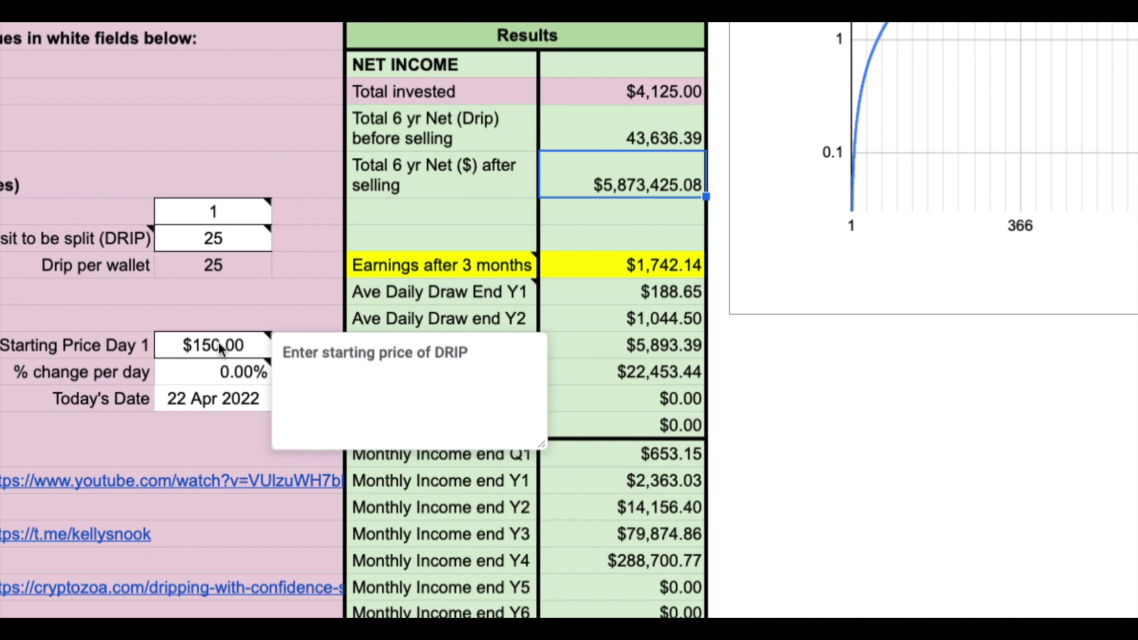
Step: Copy the full day-by-day schedule of template 3, "Gas Savey and Risky" (E8:E2343), from the Hydration Template sheet
mouse_move(226, 245)
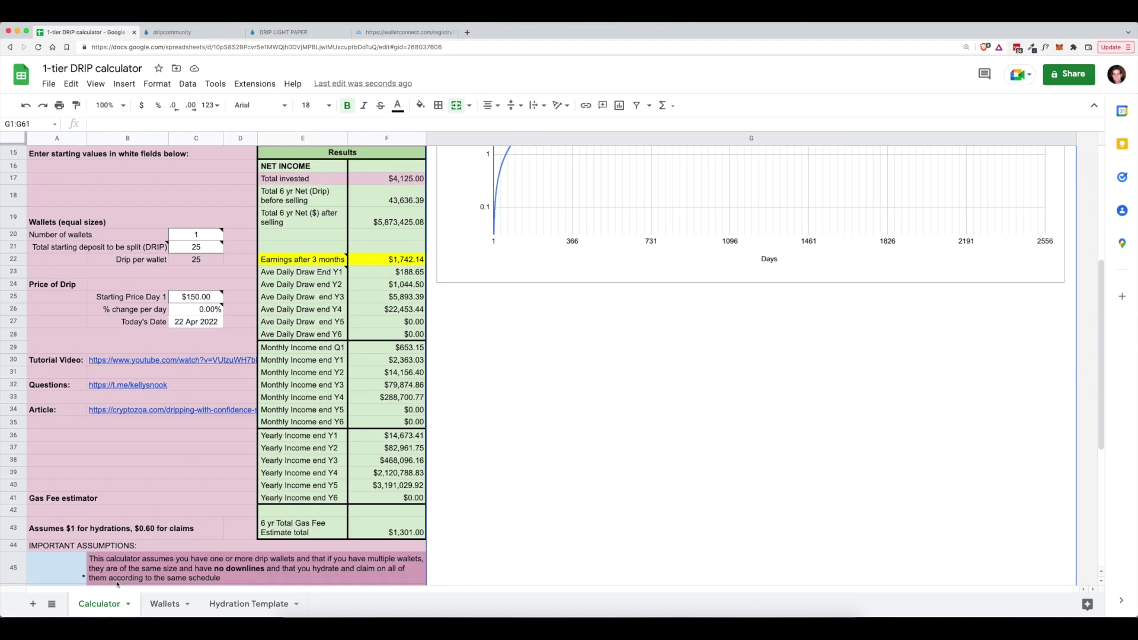
click(240, 604)
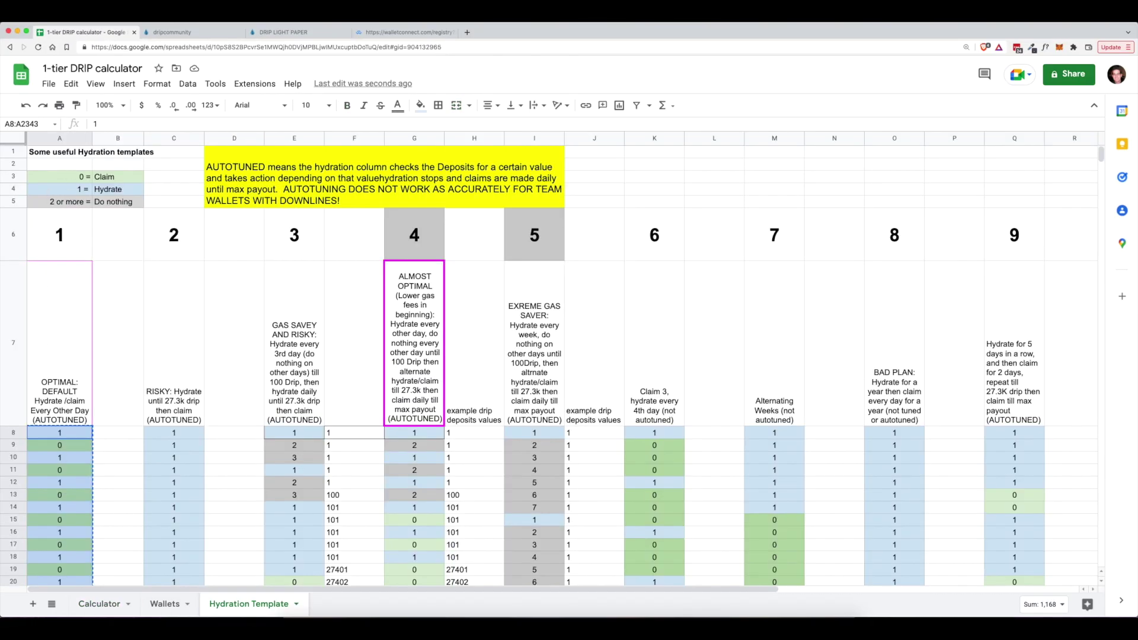
scroll(529, 374, right, 2)
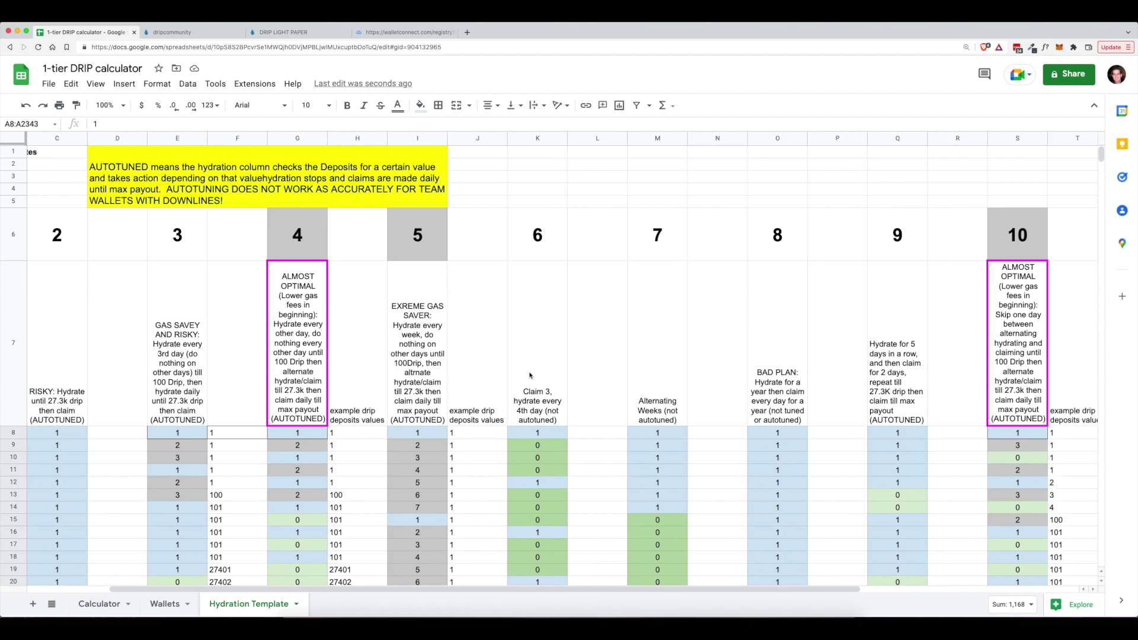
scroll(474, 379, left, 2)
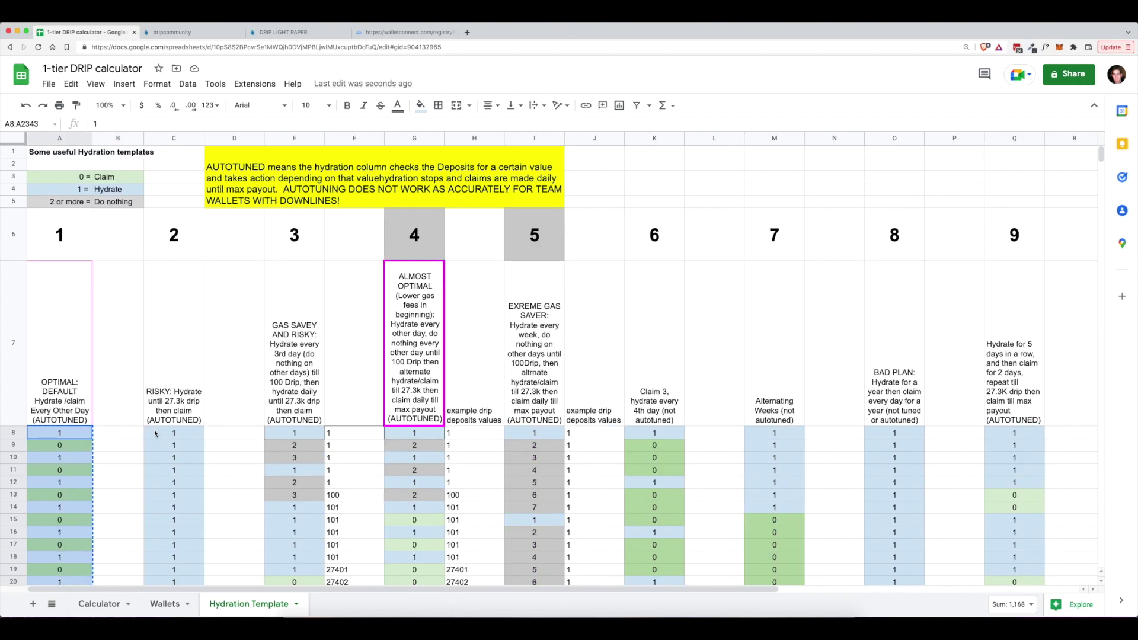
click(294, 433)
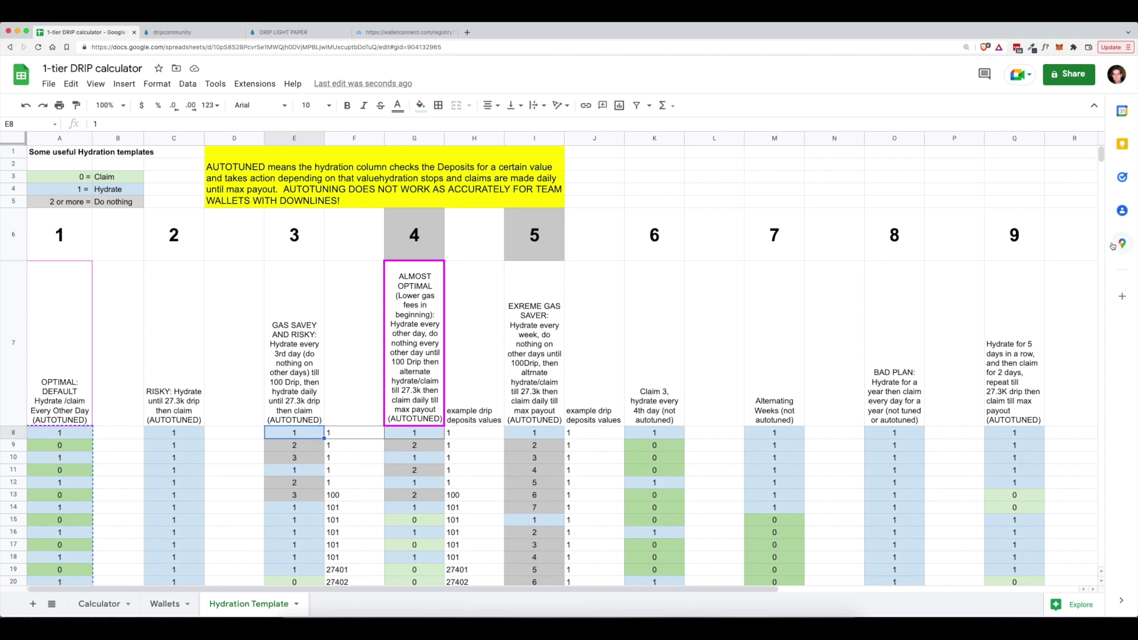
drag(1103, 155, 1102, 559)
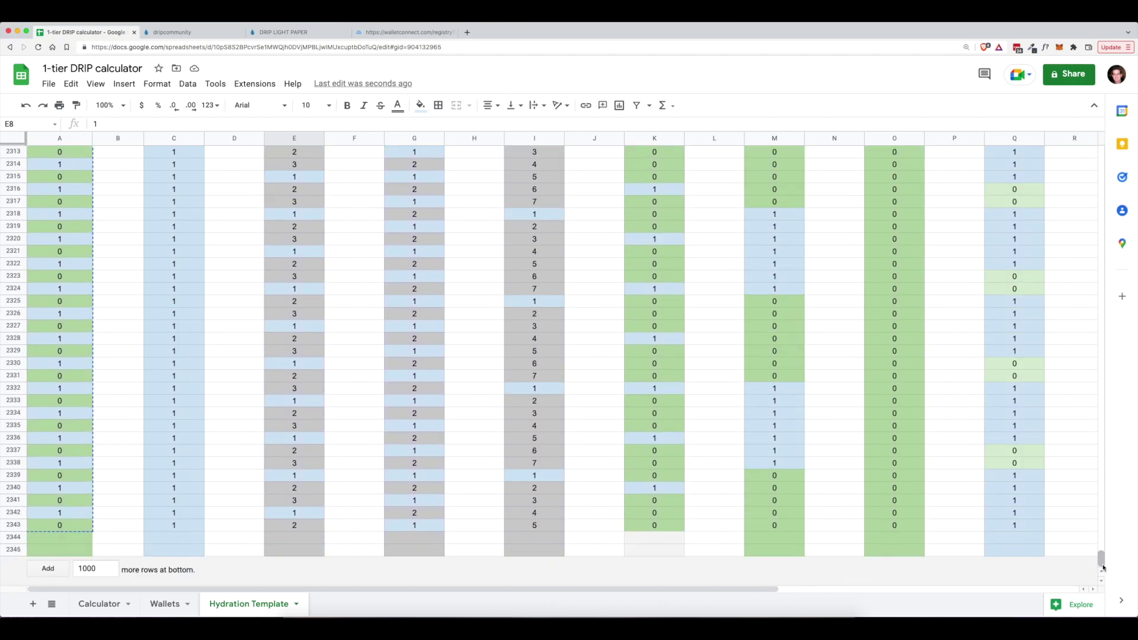
shift+click(294, 526)
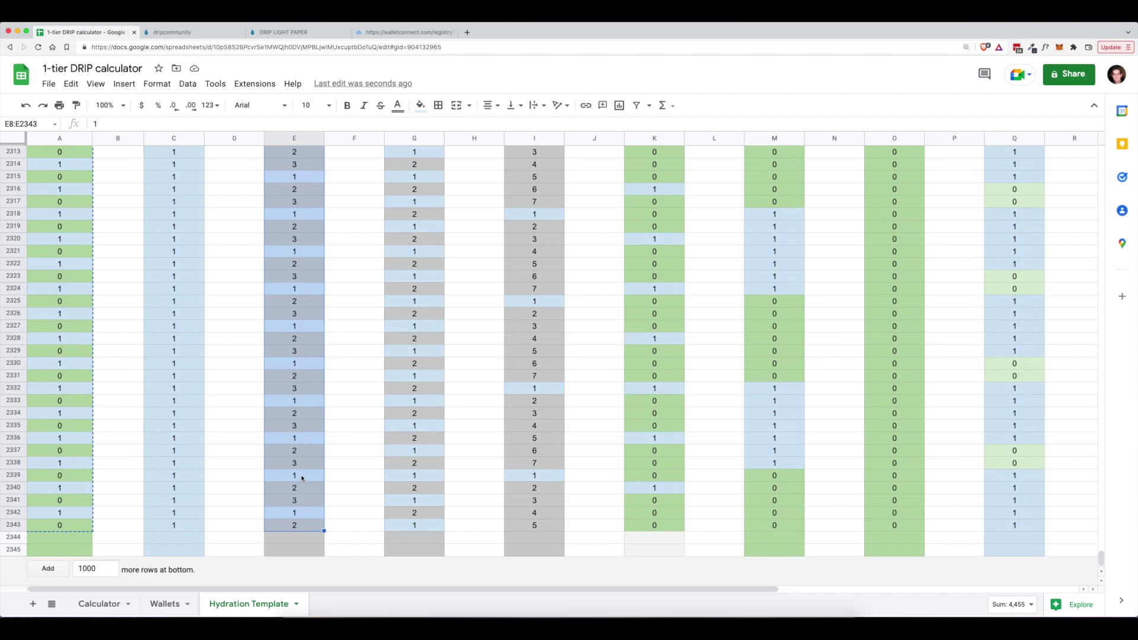
key(super+c)
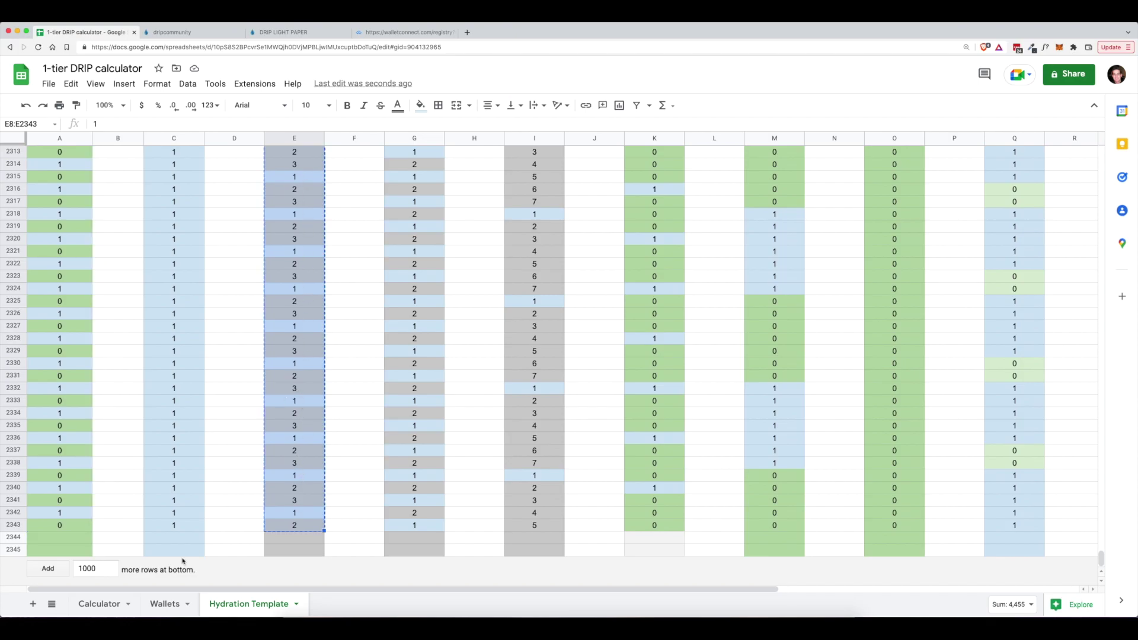
Step: Paste the copied schedule over the Hydrate? column of the Wallets sheet, starting at day 1 in E4
click(161, 605)
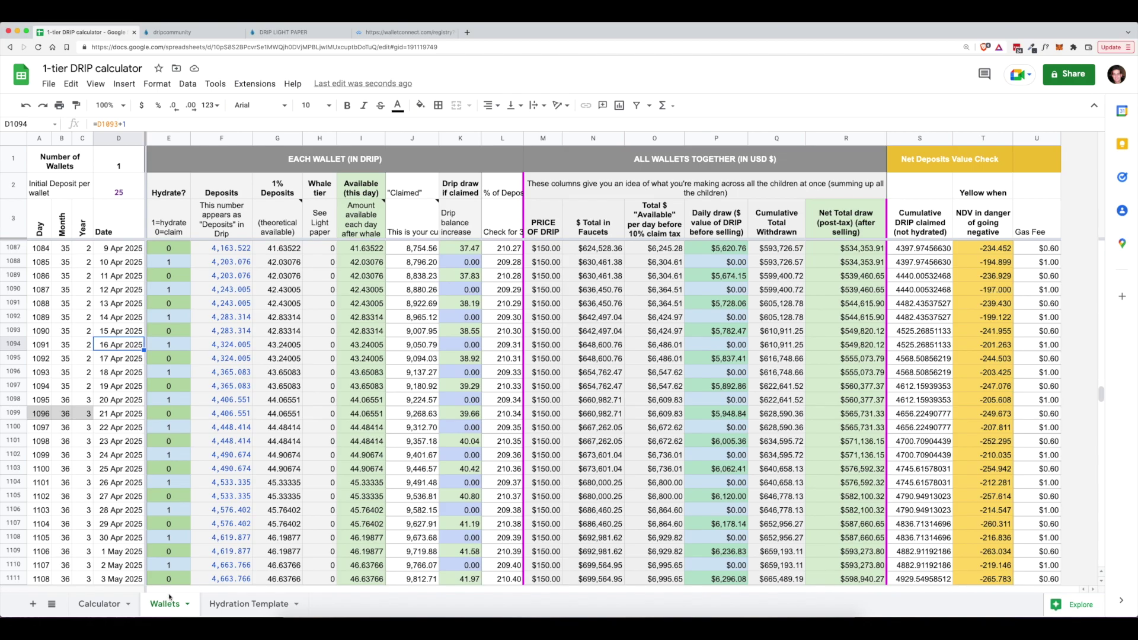
scroll(166, 283, up, 15)
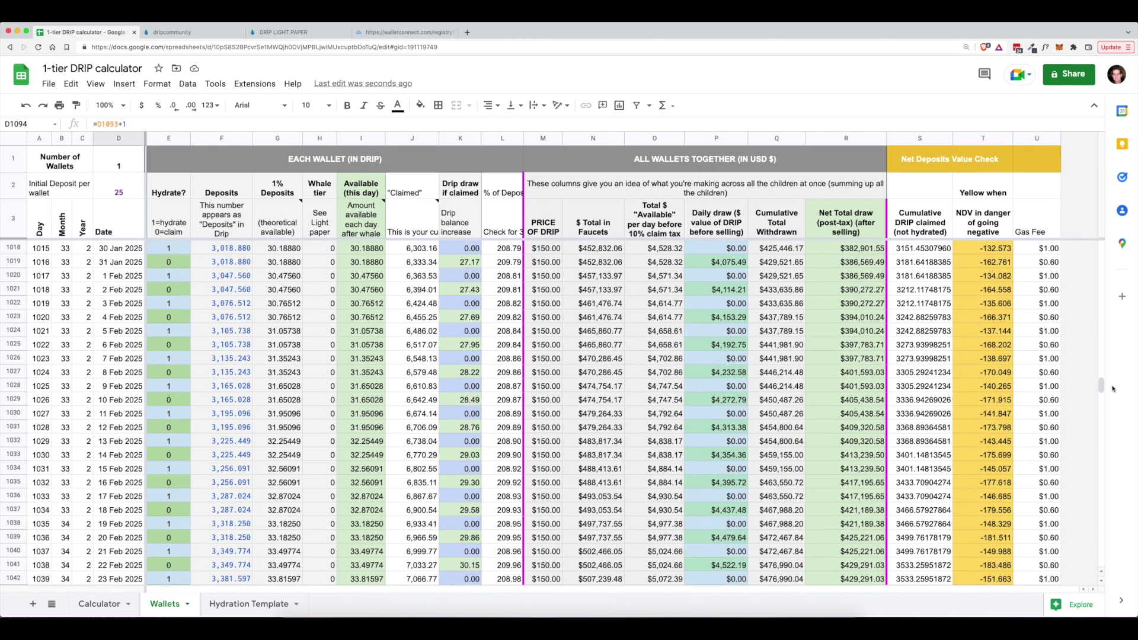
drag(1100, 386, 1102, 244)
click(174, 250)
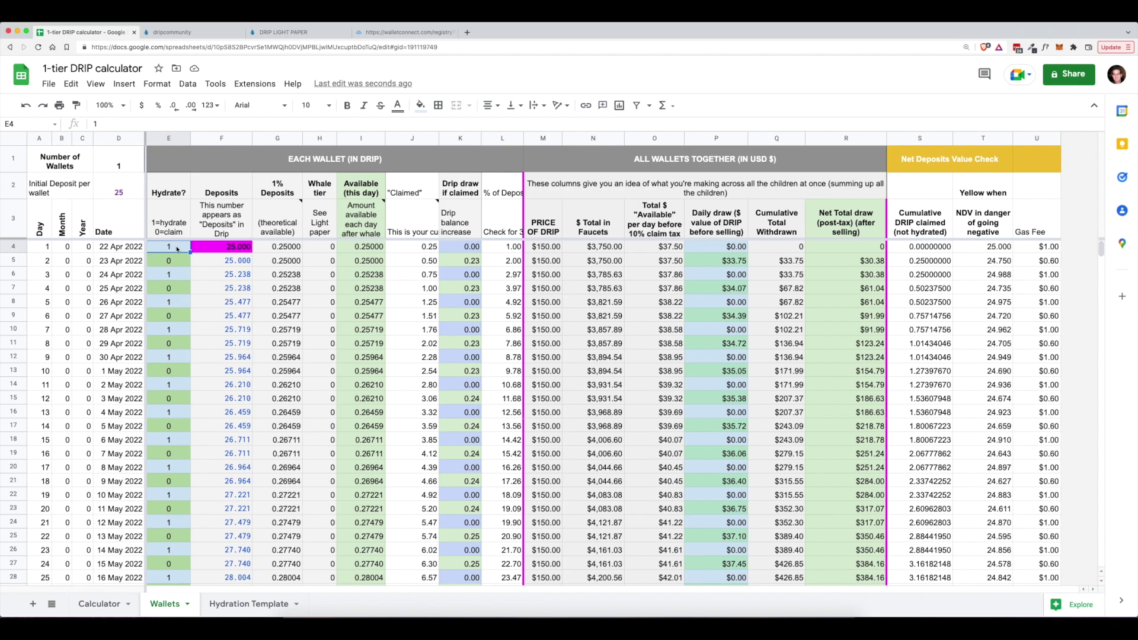
key(ctrl+shift+Down)
key(ctrl+v)
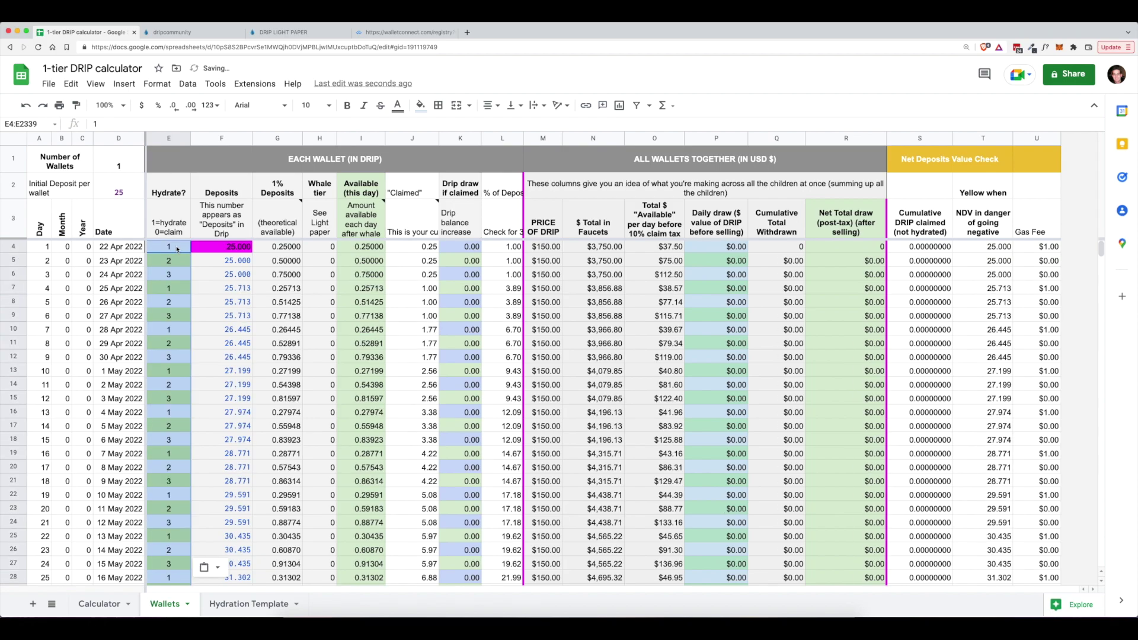
Step: Inspect the Hydrate? values and formulas for the first four days in the Wallets sheet
click(174, 262)
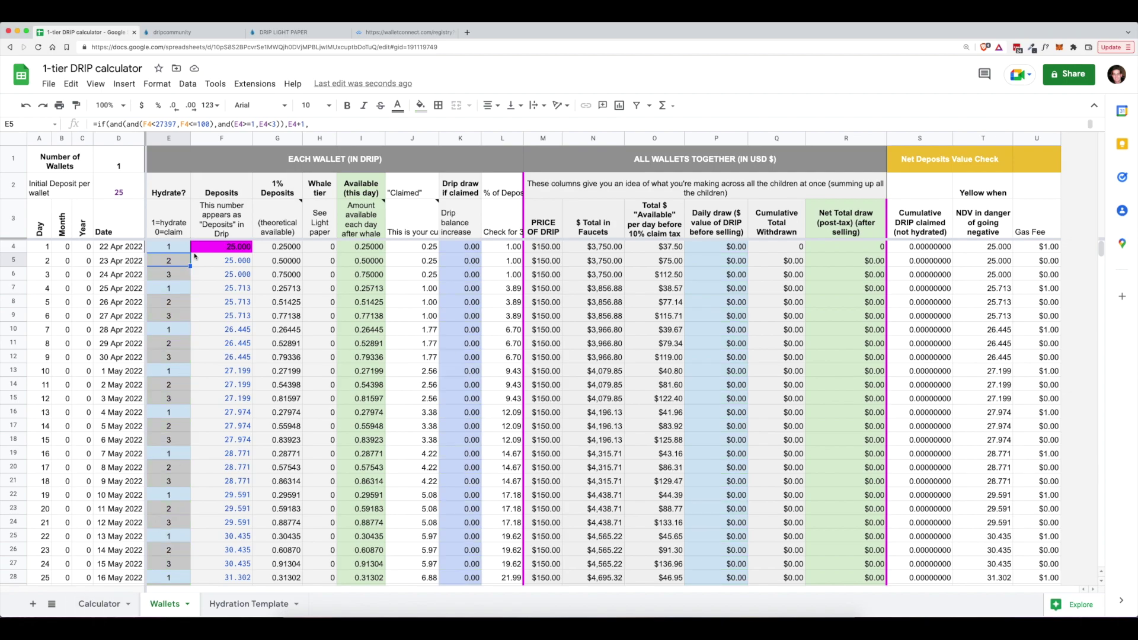
click(173, 248)
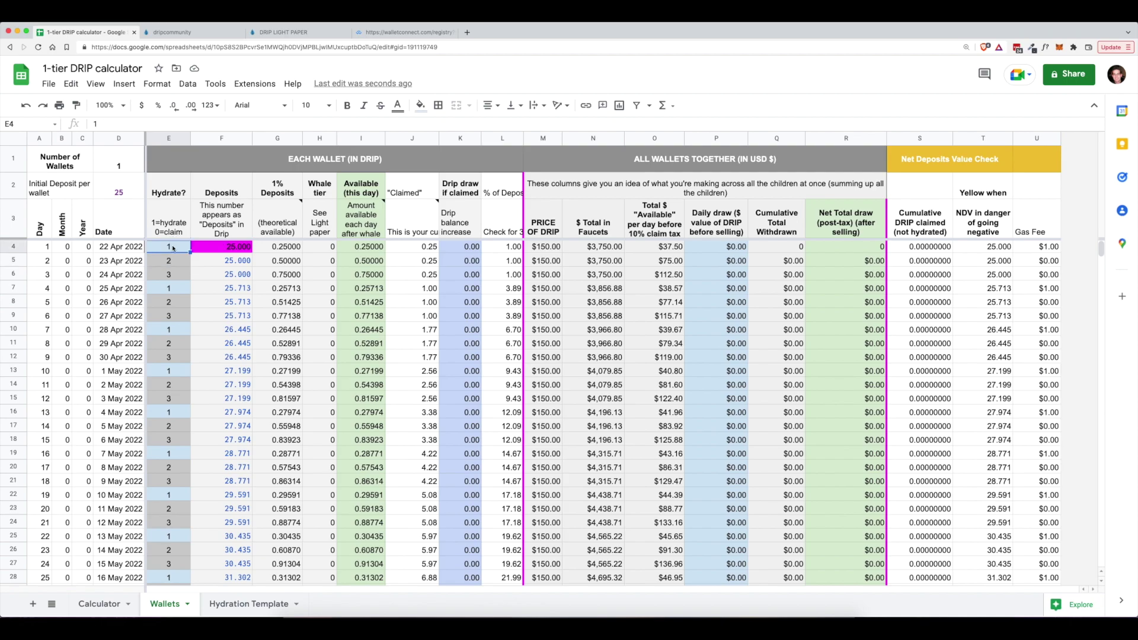
click(172, 261)
click(171, 275)
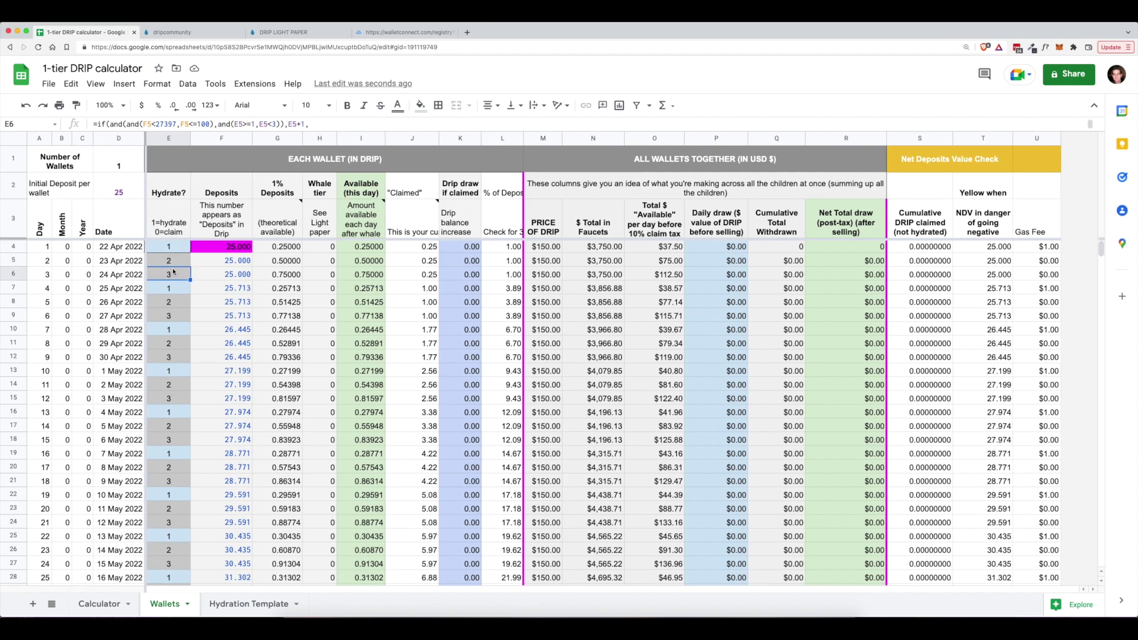
click(171, 289)
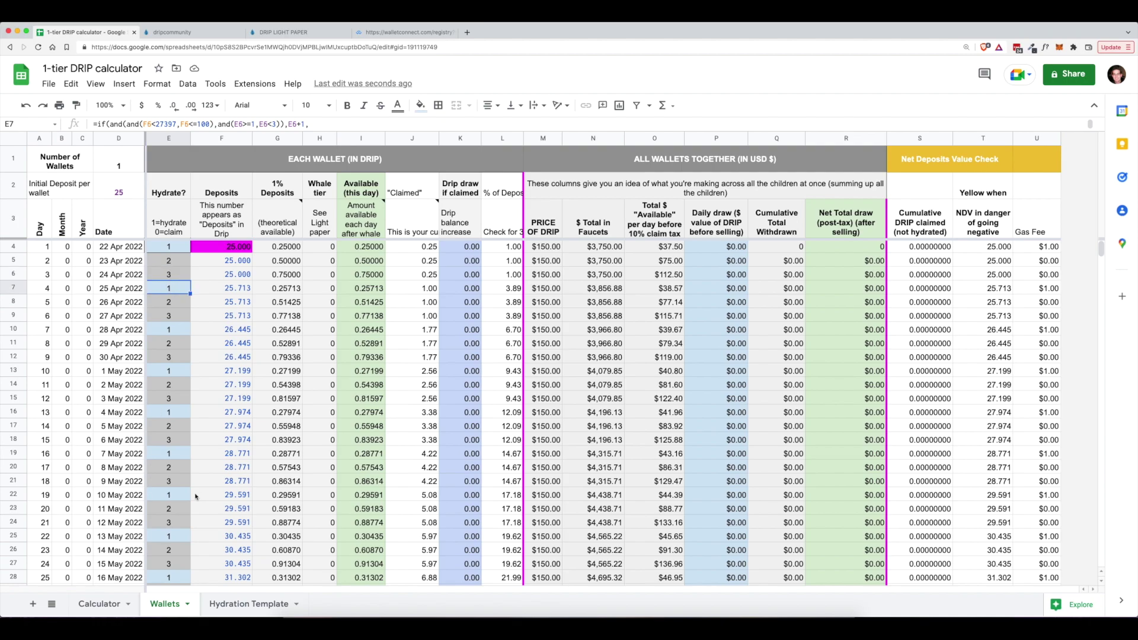
Step: Find where deposits pass 100 DRIP in the Wallets sheet and inspect the Hydrate? entries around that switch to daily hydrating
scroll(196, 497, down, 20)
scroll(196, 497, down, 20)
scroll(196, 496, up, 9)
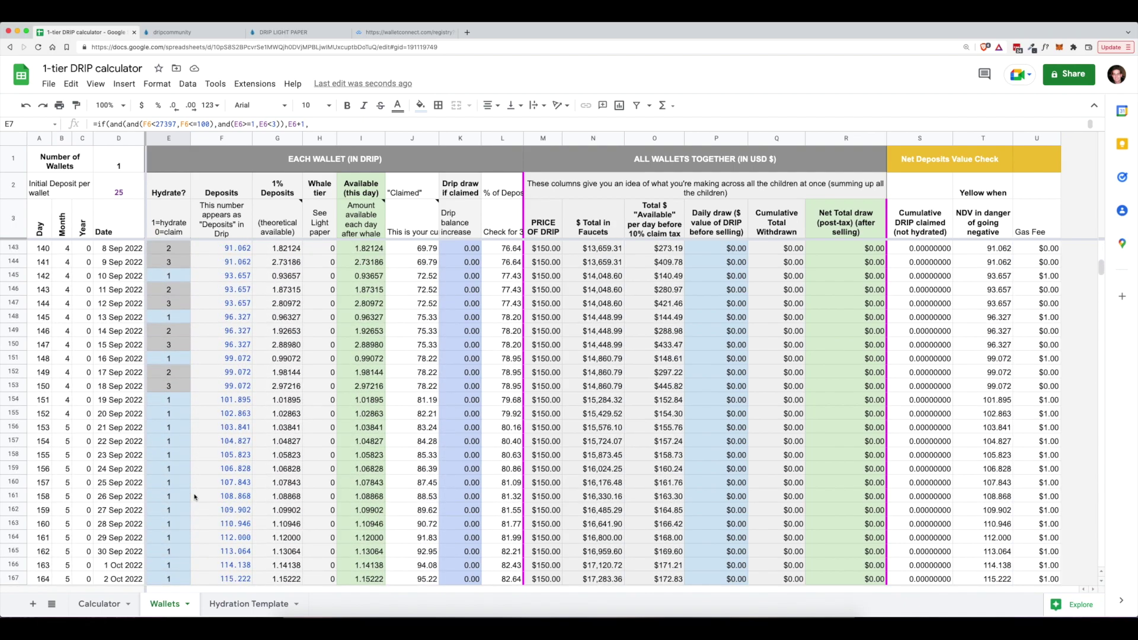
click(170, 403)
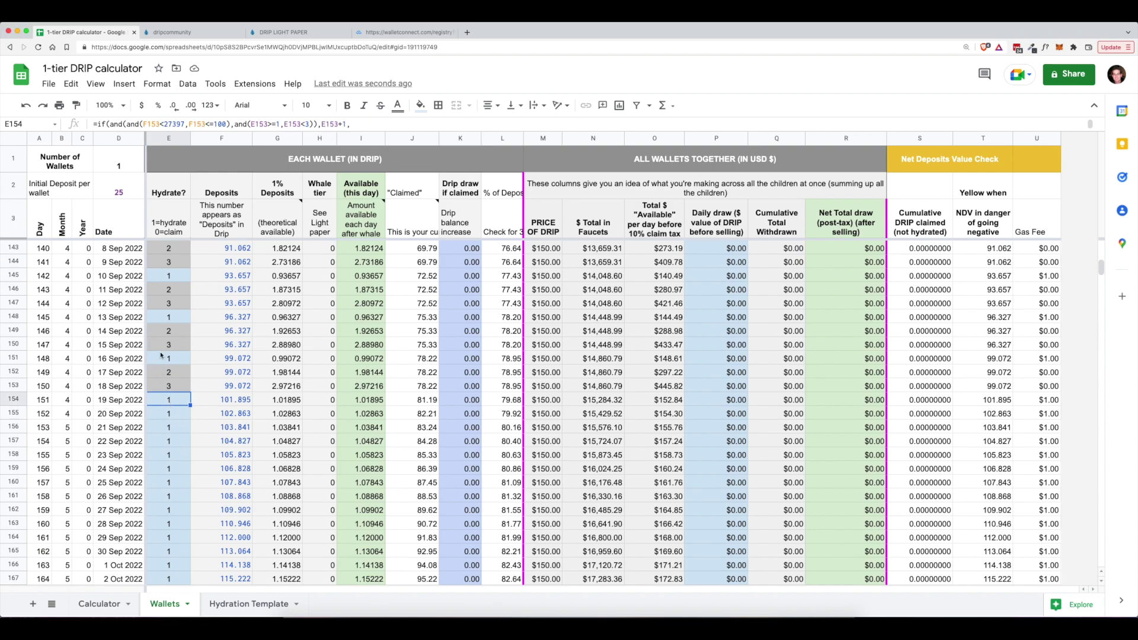
click(167, 316)
click(174, 401)
key(Down)
key(Down)
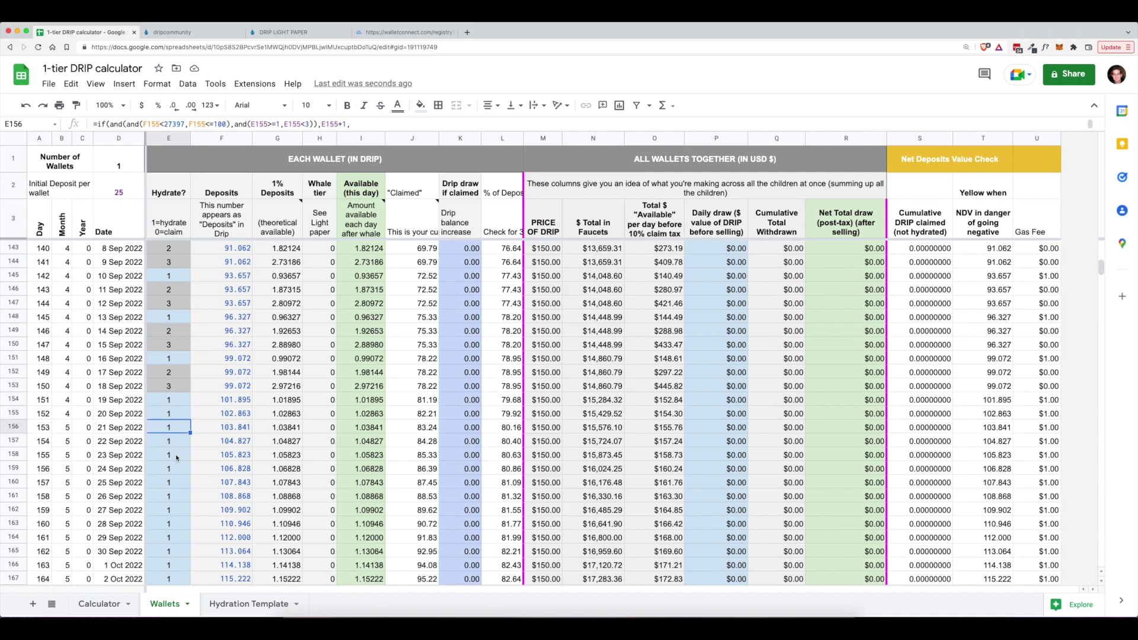
Step: Trace the Hydrate? column down to where daily claiming starts, and compare it with template 3's description in the Hydration Template sheet
scroll(173, 472, down, 6)
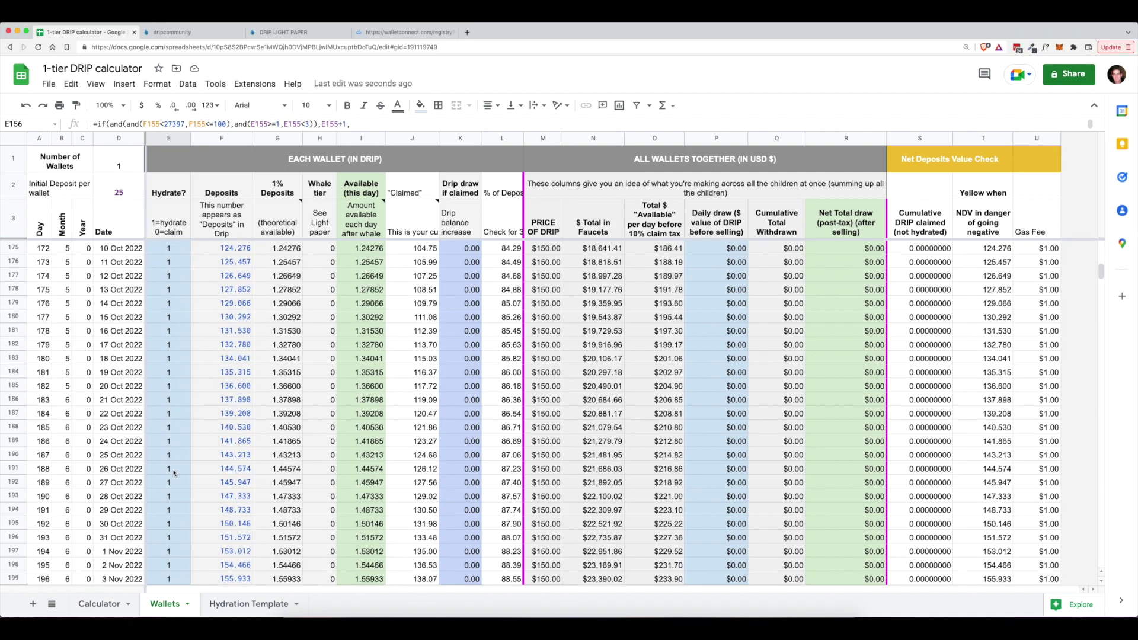
scroll(173, 472, down, 20)
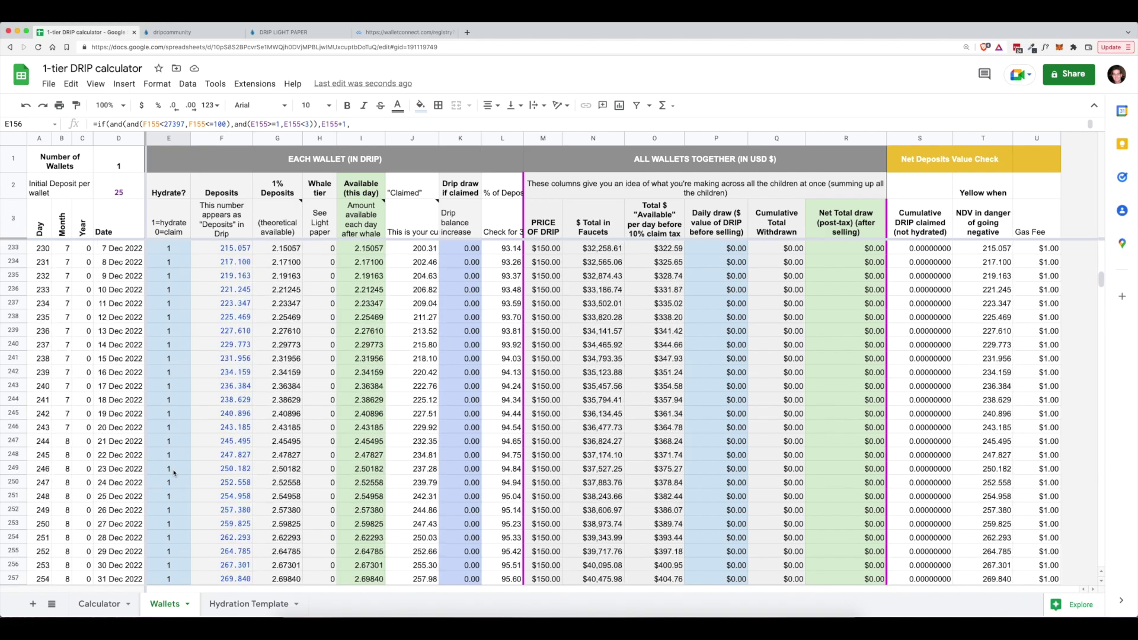
scroll(173, 472, down, 20)
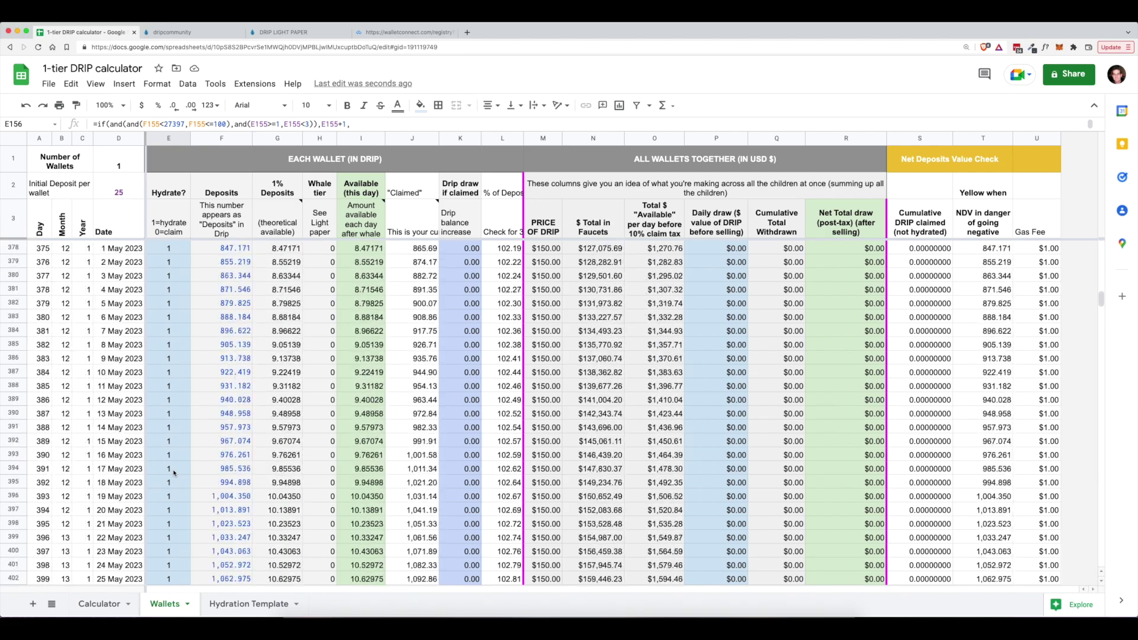
scroll(174, 472, down, 20)
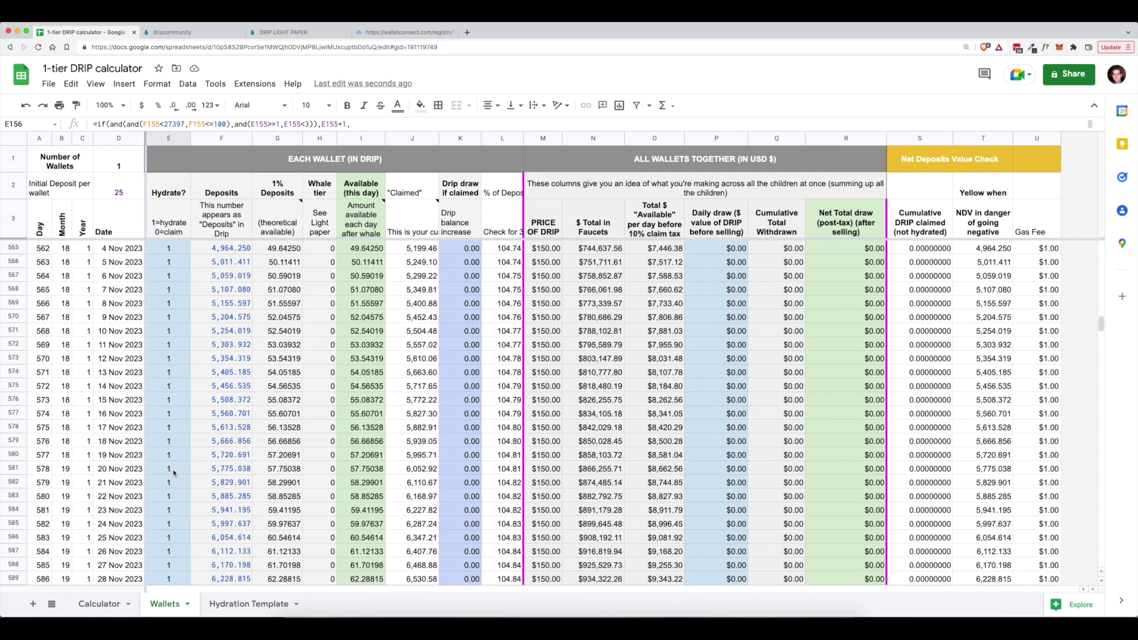
scroll(173, 472, down, 20)
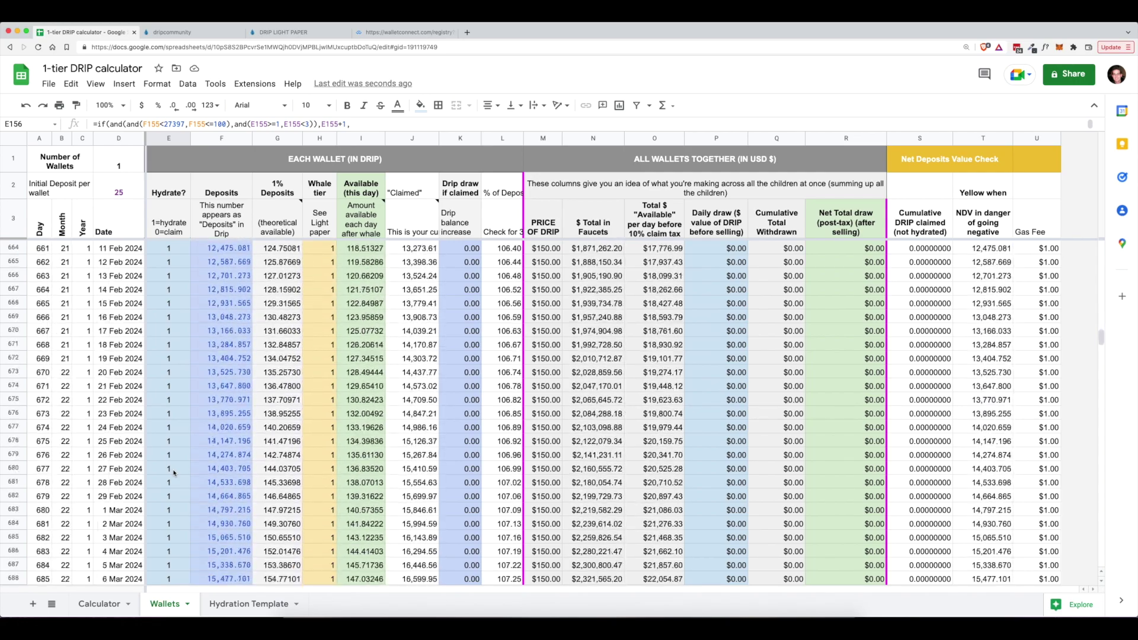
scroll(174, 472, down, 15)
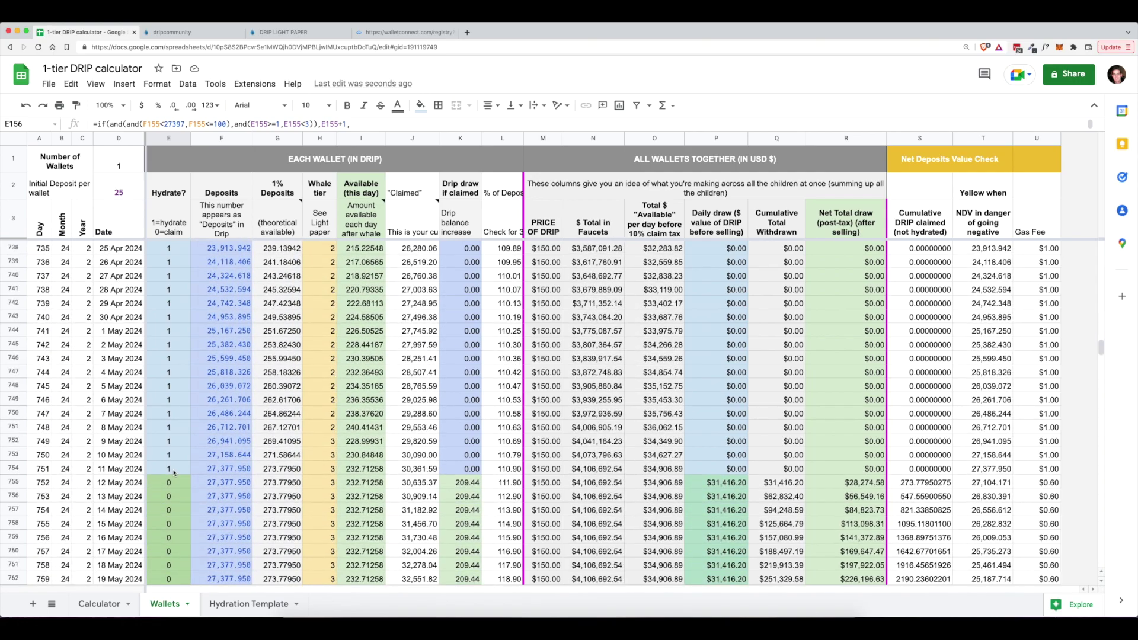
scroll(174, 472, down, 1)
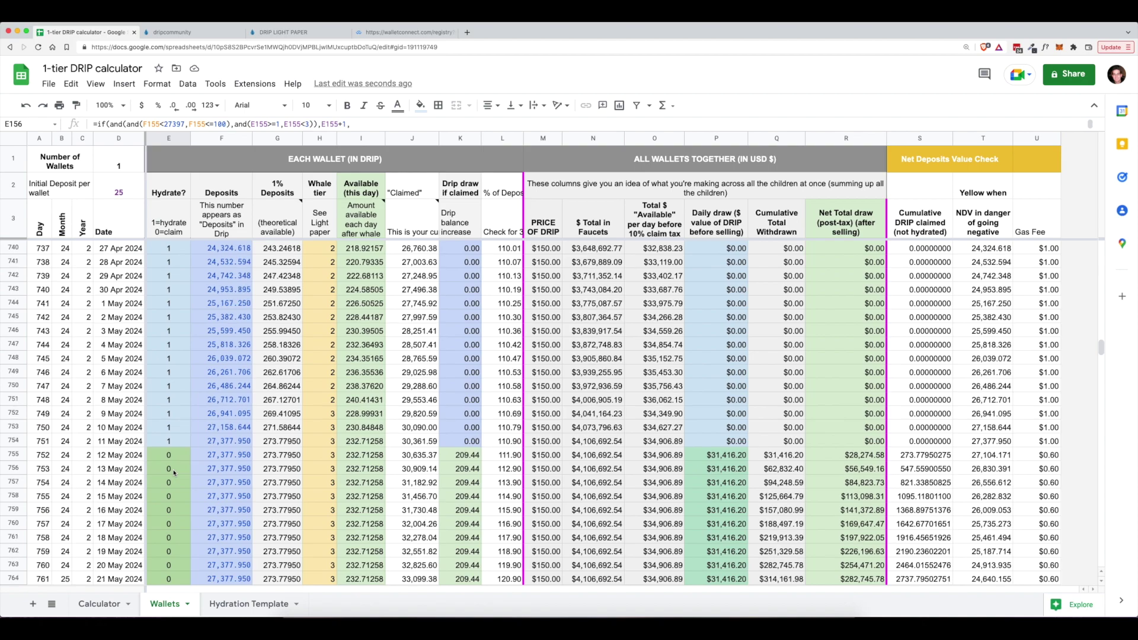
click(164, 456)
click(245, 602)
drag(1101, 557, 1111, 152)
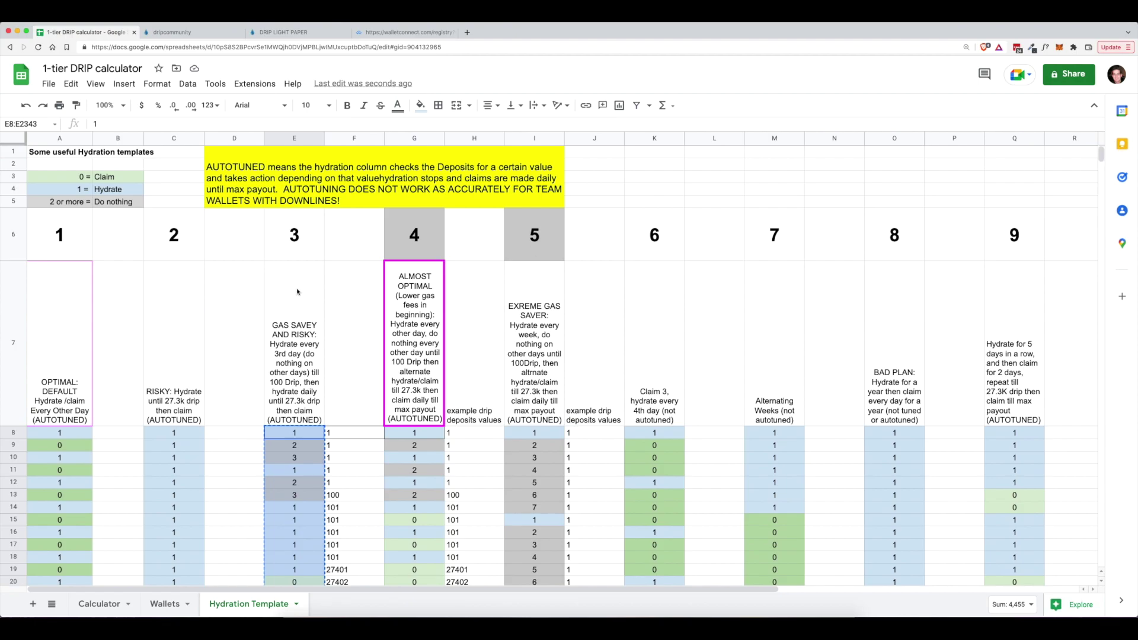
Step: Switch to the DRIP Network faucet page, enter a deposit amount of 25 and highlight the note about the 10% deposit tax
click(191, 33)
click(639, 353)
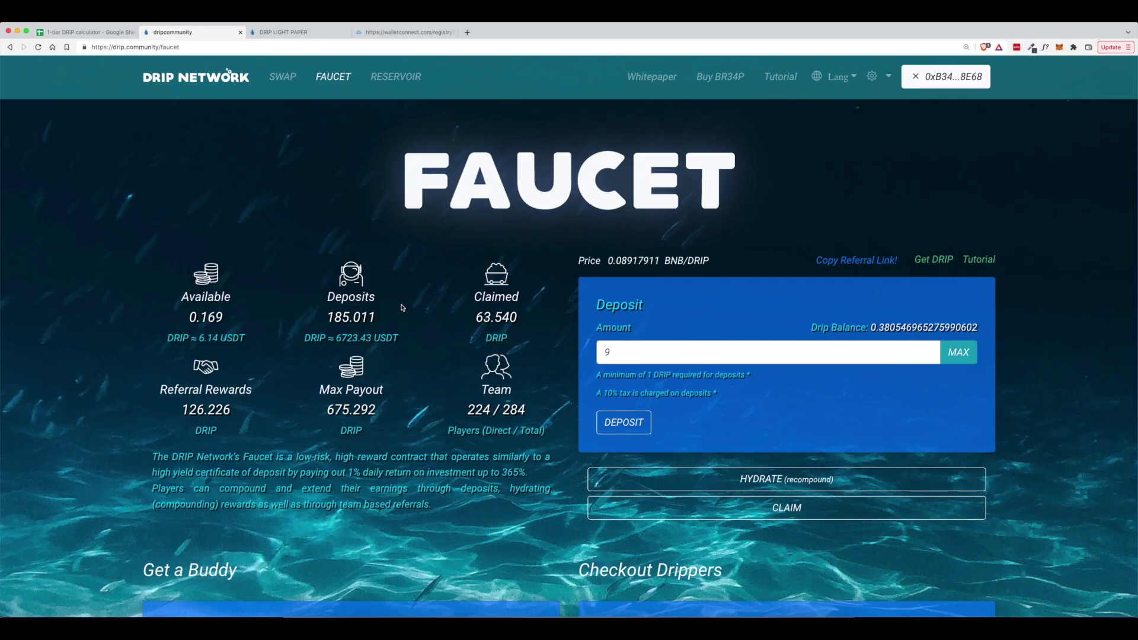
text(25)
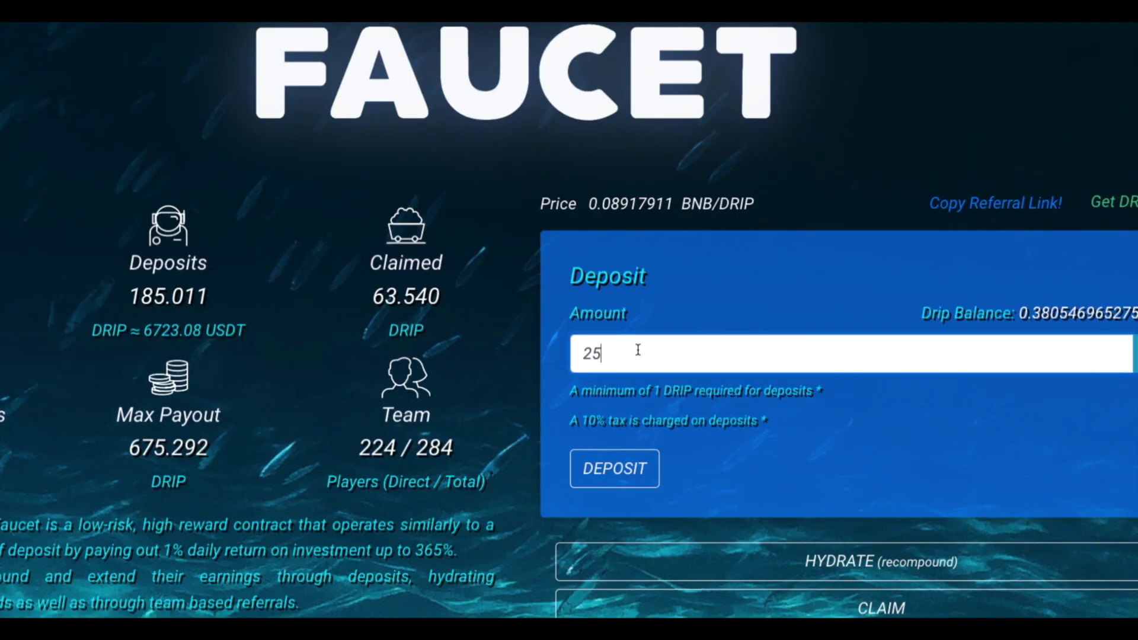
drag(571, 420, 705, 420)
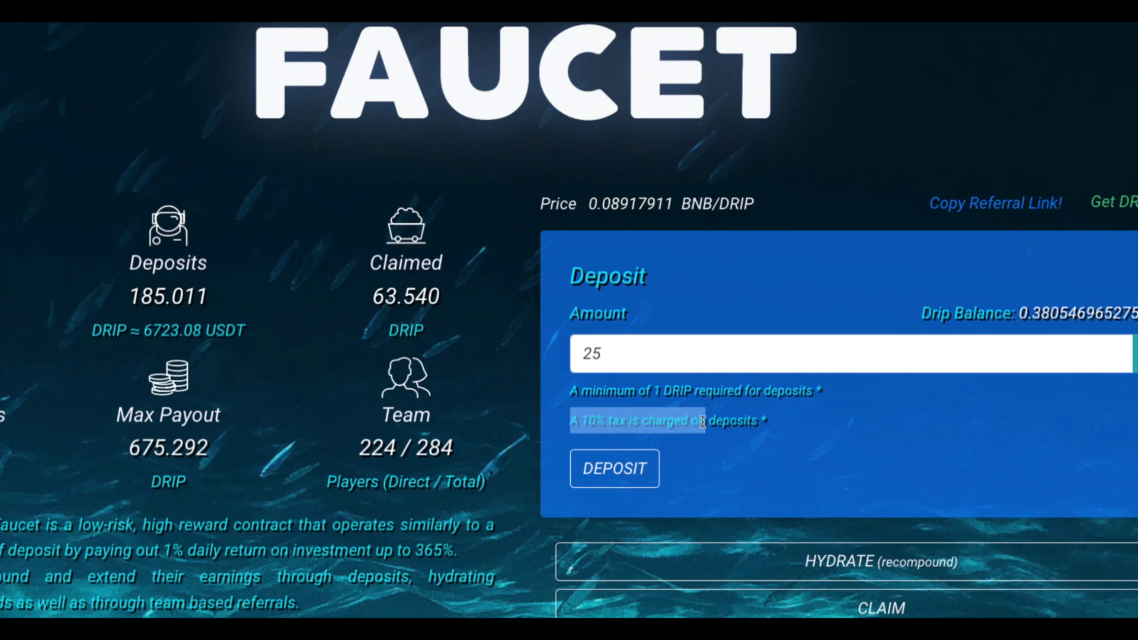
Step: Change the faucet deposit amount to 22.5 and highlight the new amount
drag(607, 353, 574, 353)
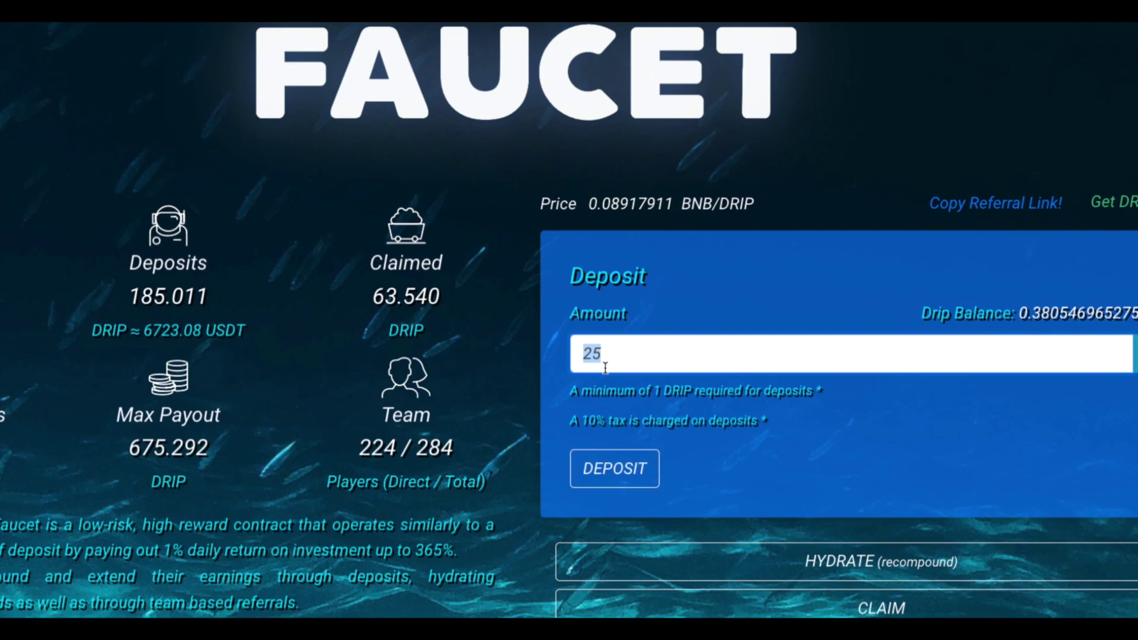
text(22.5)
double_click(596, 355)
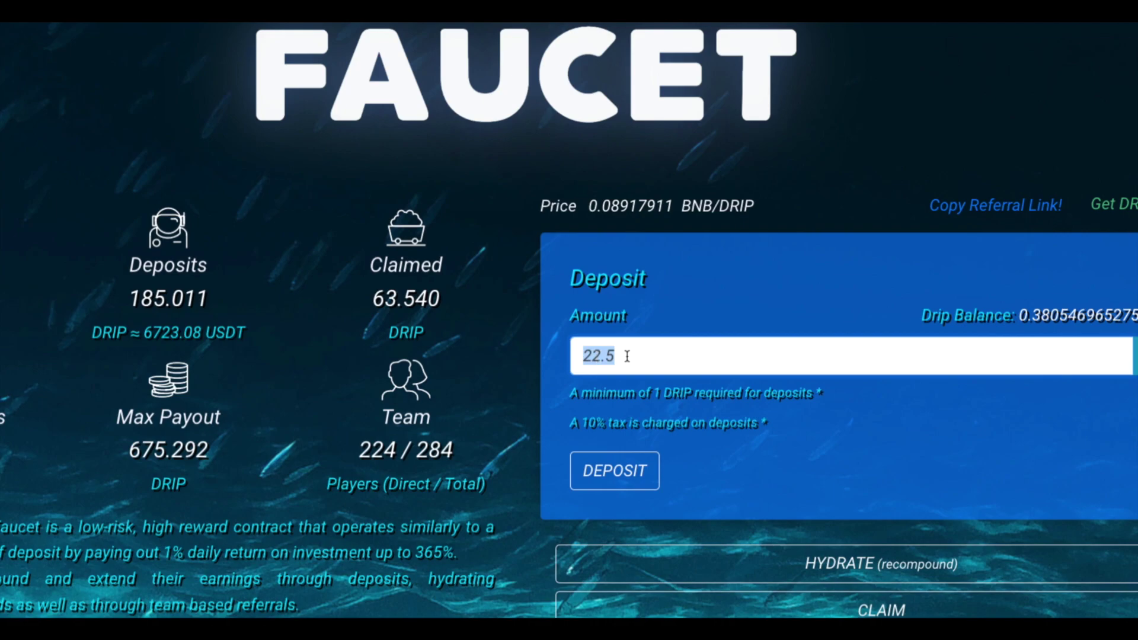
Step: Highlight the Deposits figure and the Faucet heading to point out where deposited DRIP is held
drag(122, 304, 244, 295)
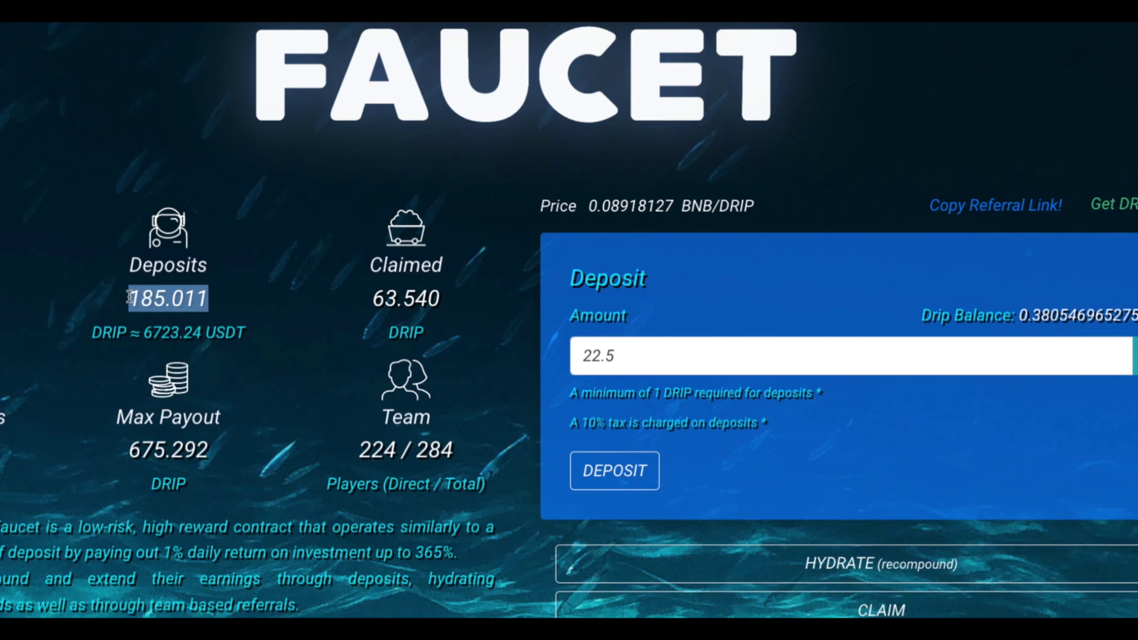
drag(255, 77, 846, 96)
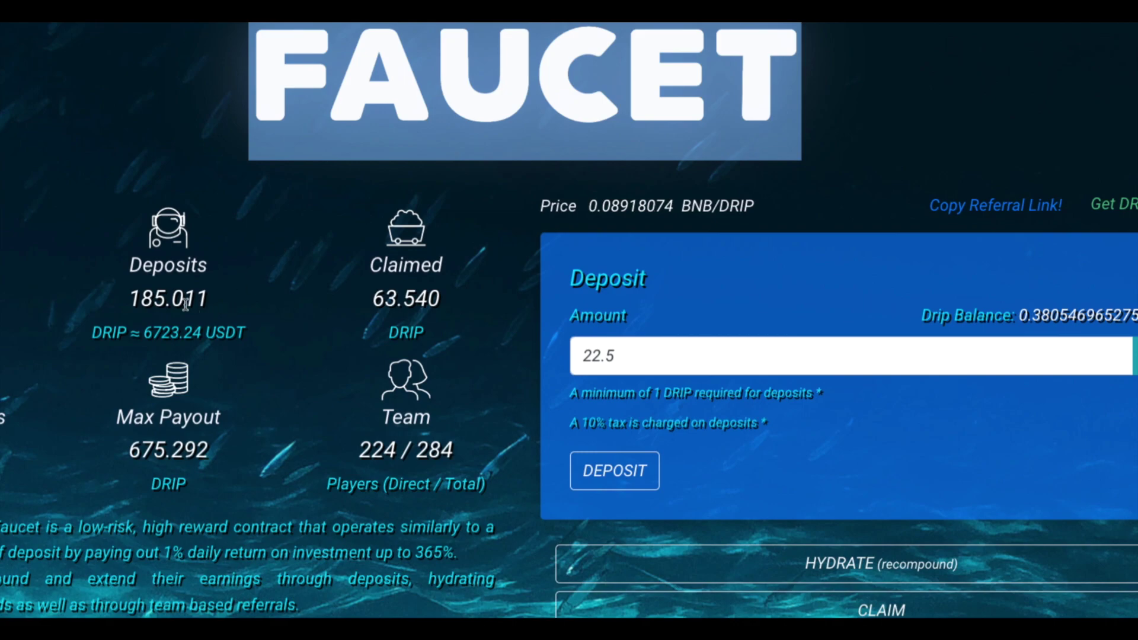
double_click(161, 297)
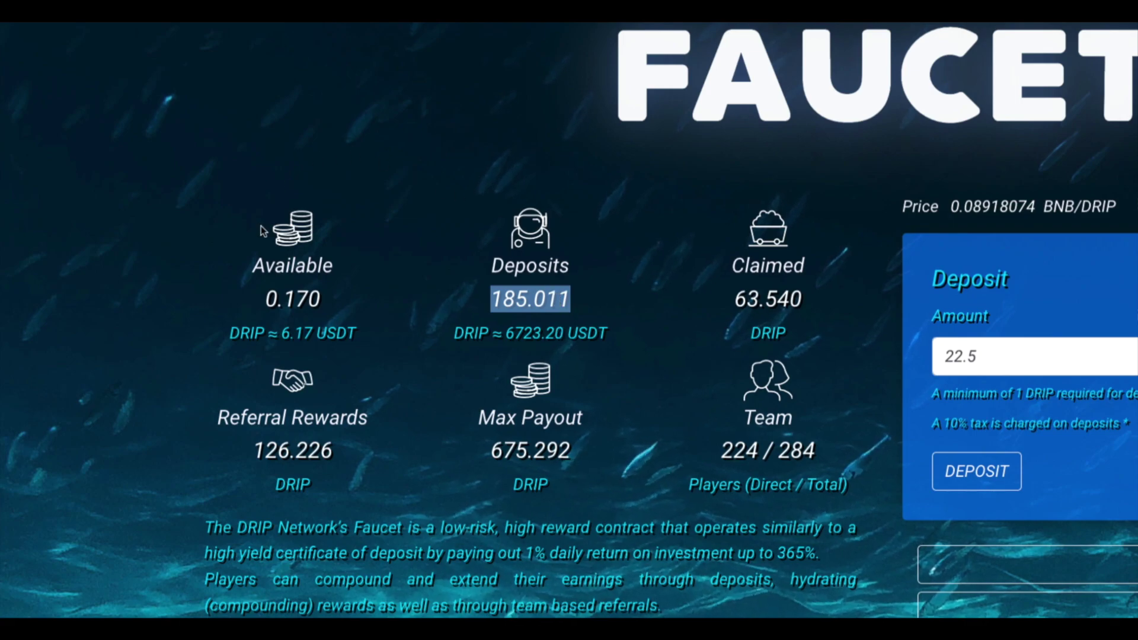
Step: Highlight the faucet's Available figure, copy the 22.5 deposit amount, and compute 1% of it in the Calculator app
double_click(314, 299)
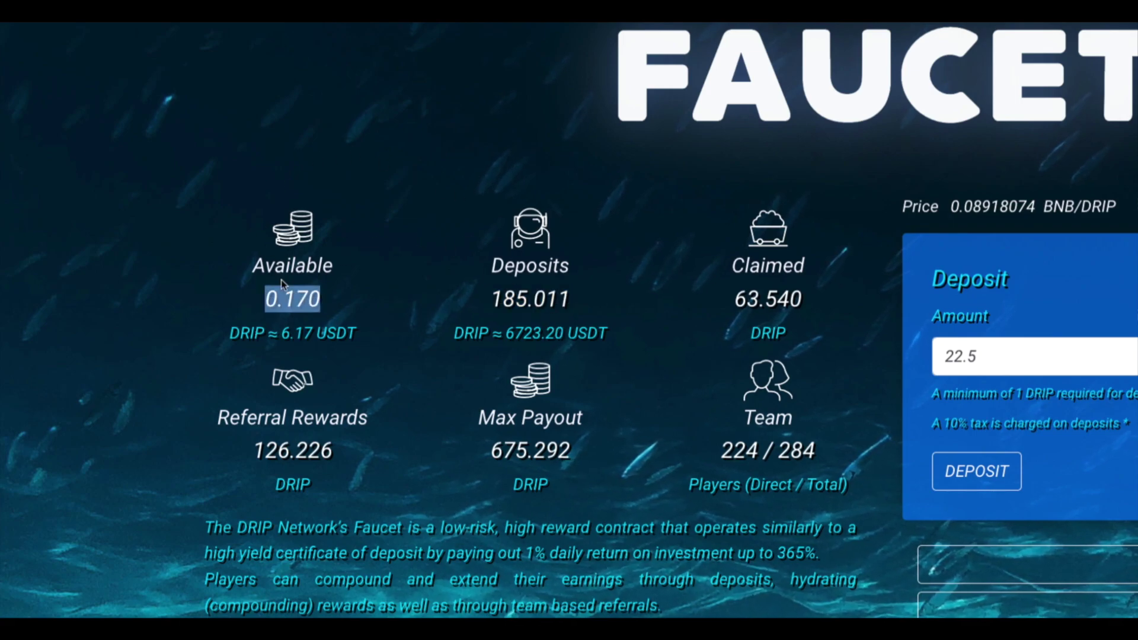
double_click(1017, 358)
key(super+c)
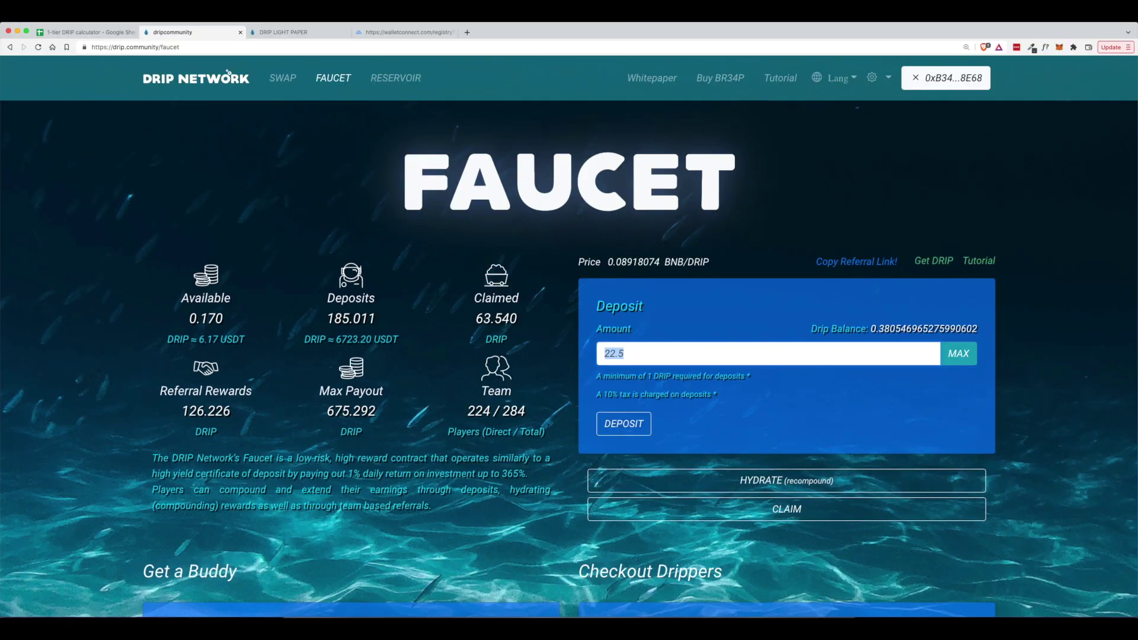
click(591, 614)
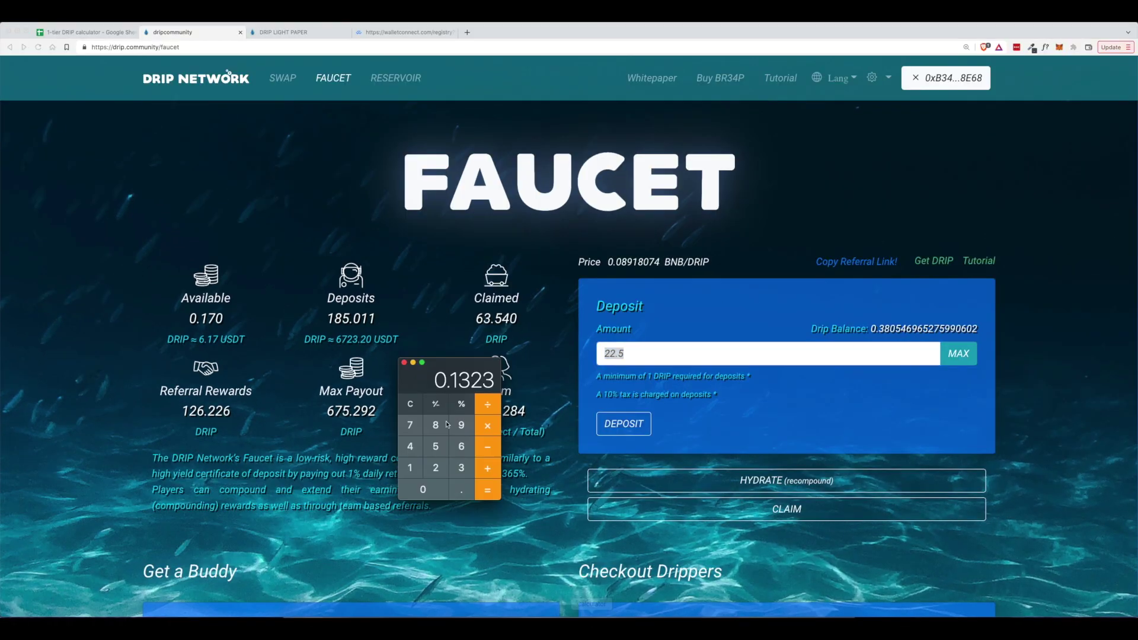
click(409, 403)
key(super+v)
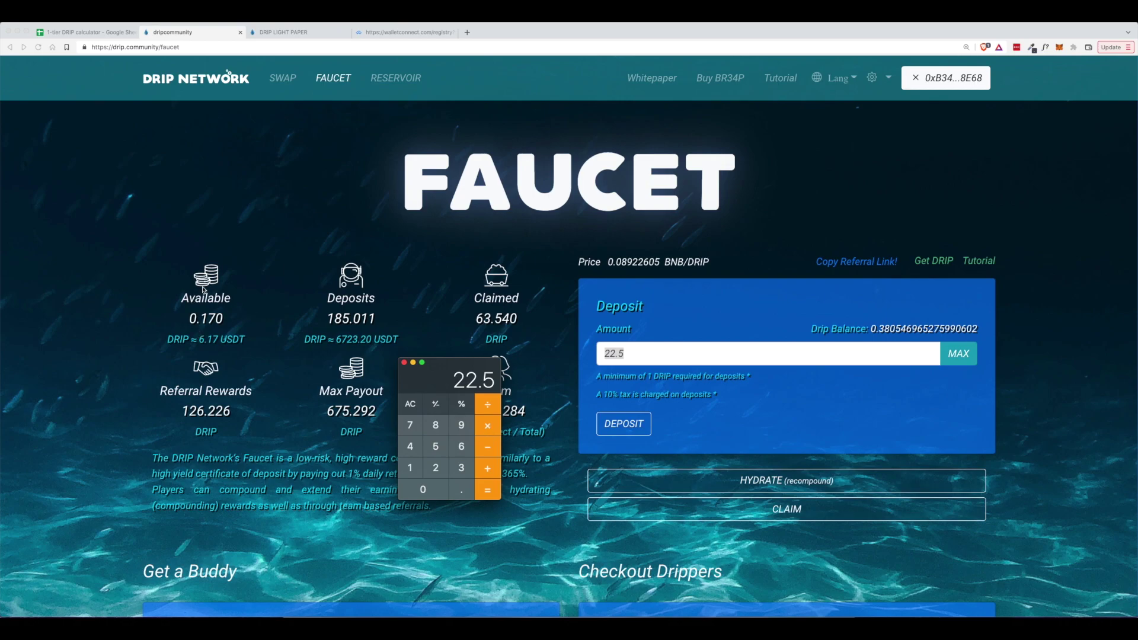
key(shift+5)
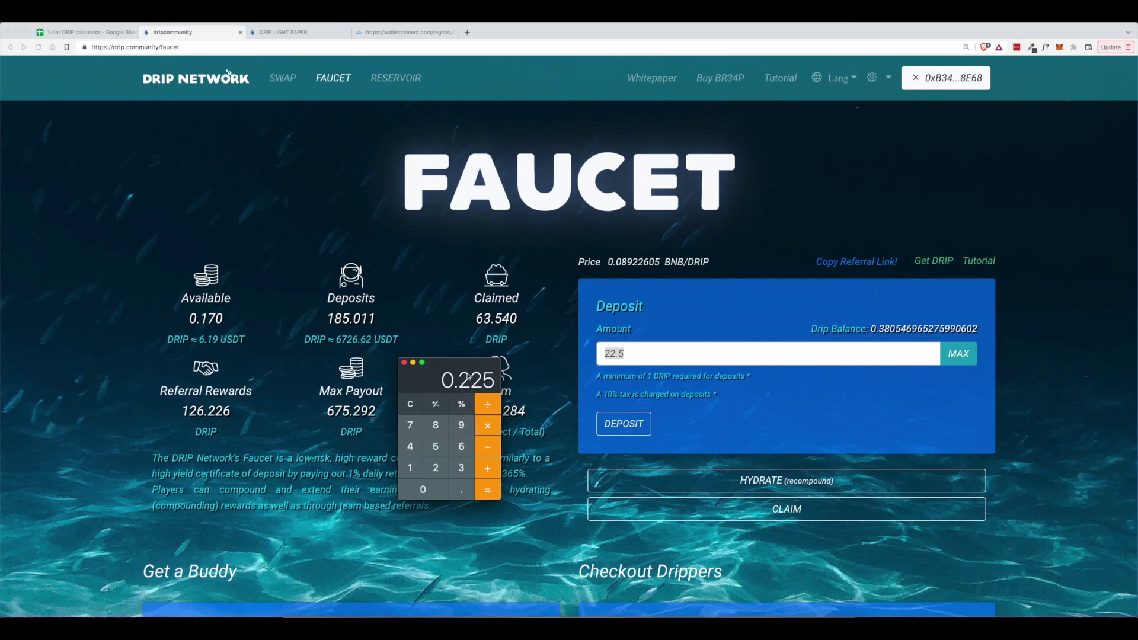
Step: Back on the faucet page, highlight the Available and Claimed figures to explain where the daily payout goes
click(213, 309)
double_click(194, 319)
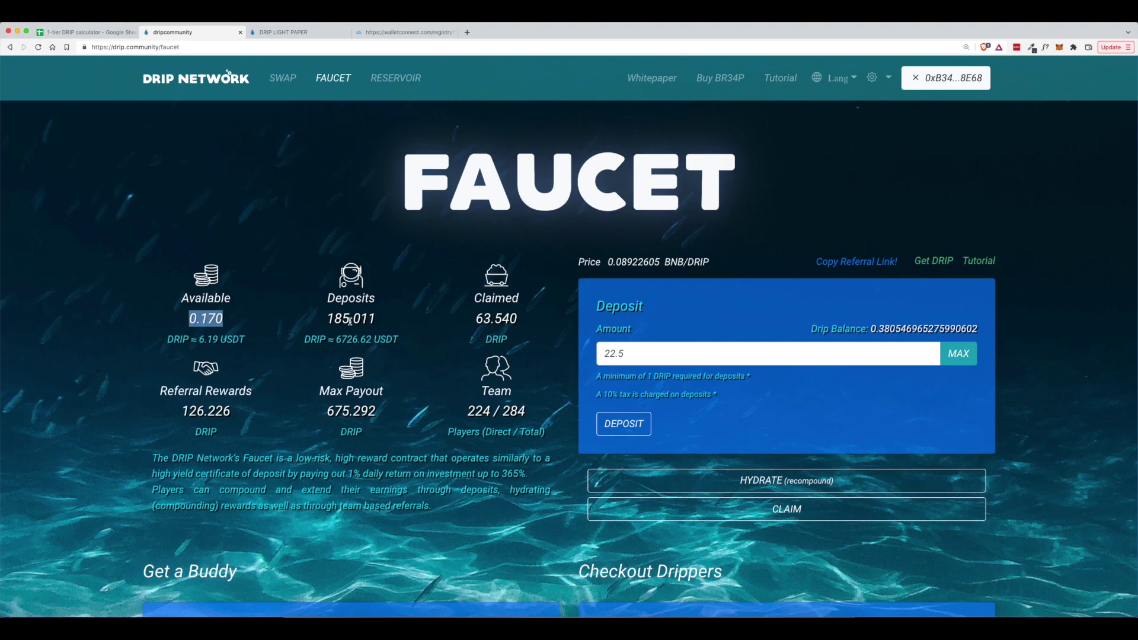
click(204, 318)
double_click(204, 319)
double_click(475, 320)
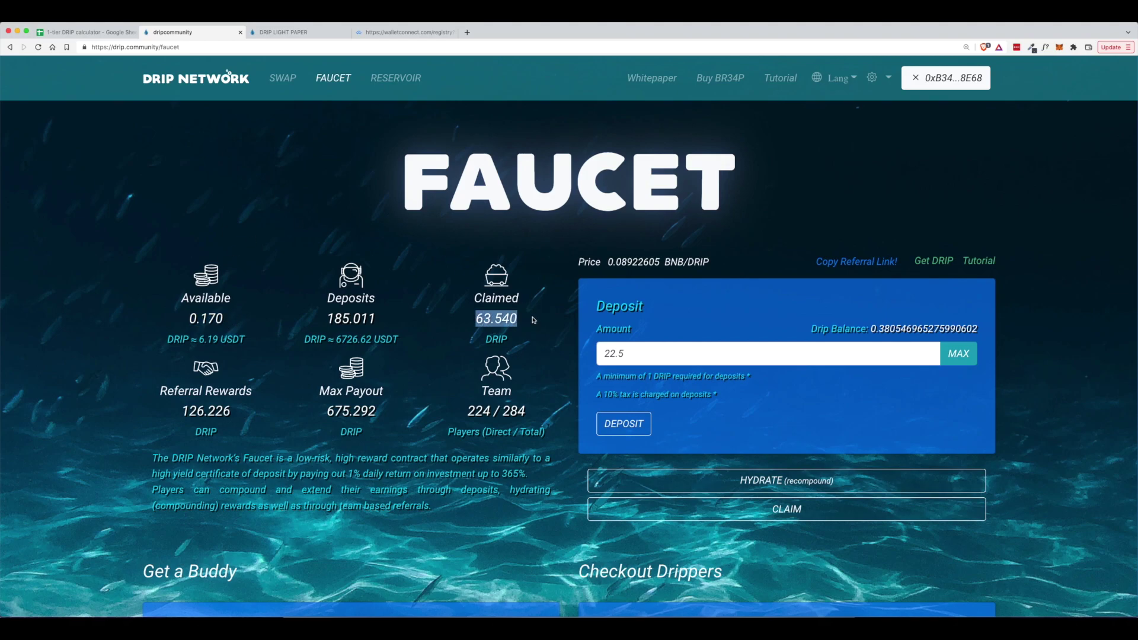
click(474, 320)
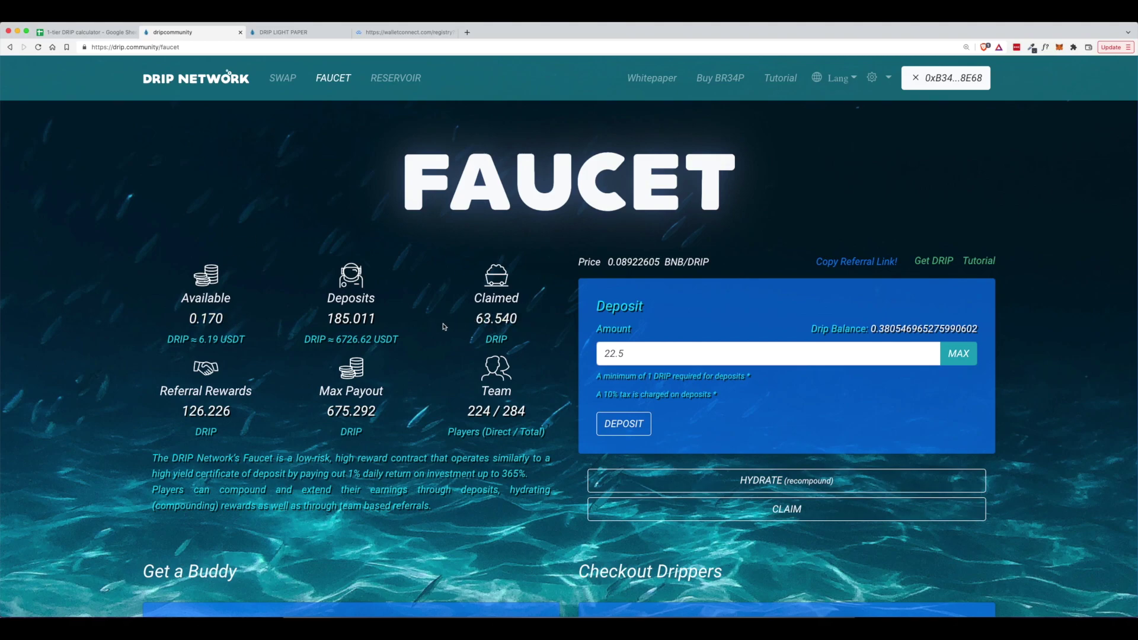
Step: Switch to the 1-tier DRIP calculator spreadsheet and inspect the first hydrate and claim days of hydration template 1
click(89, 32)
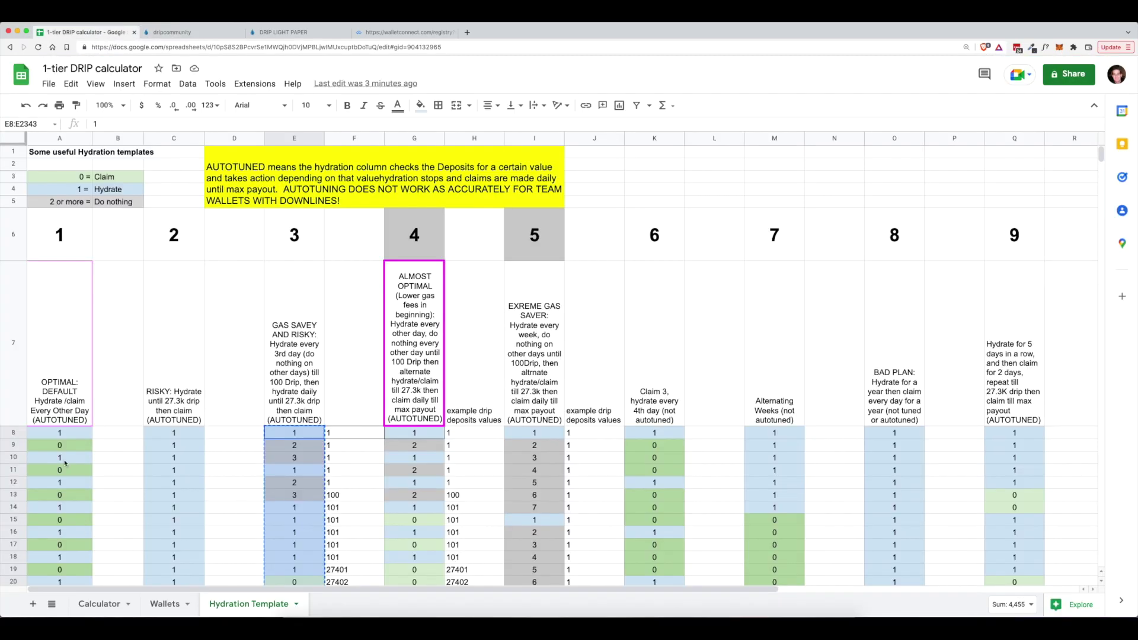
click(69, 438)
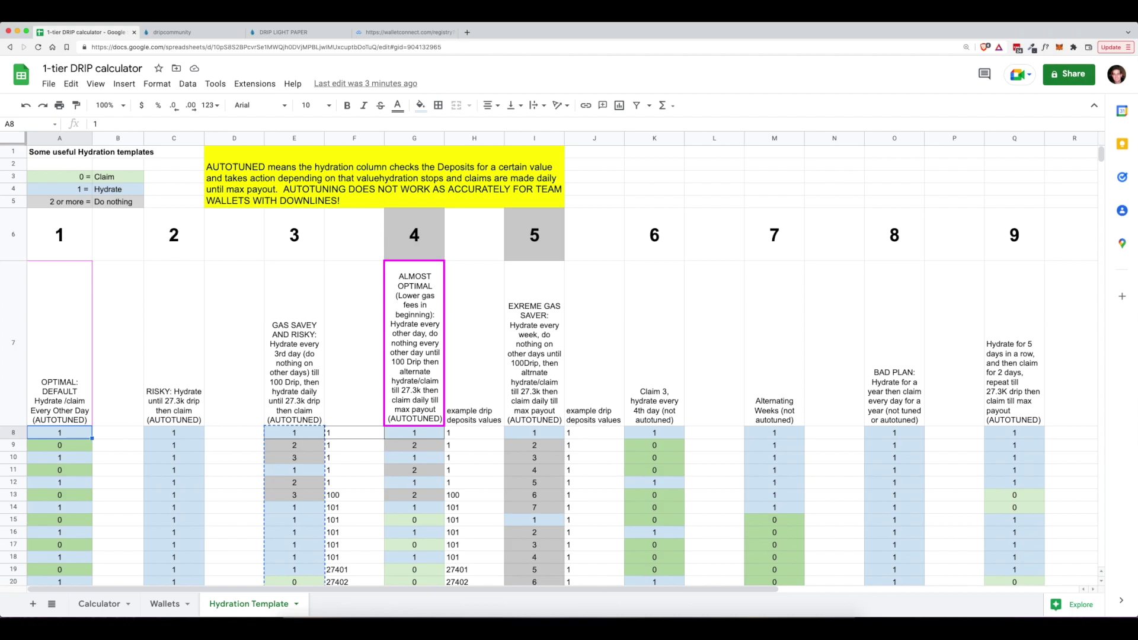
click(69, 445)
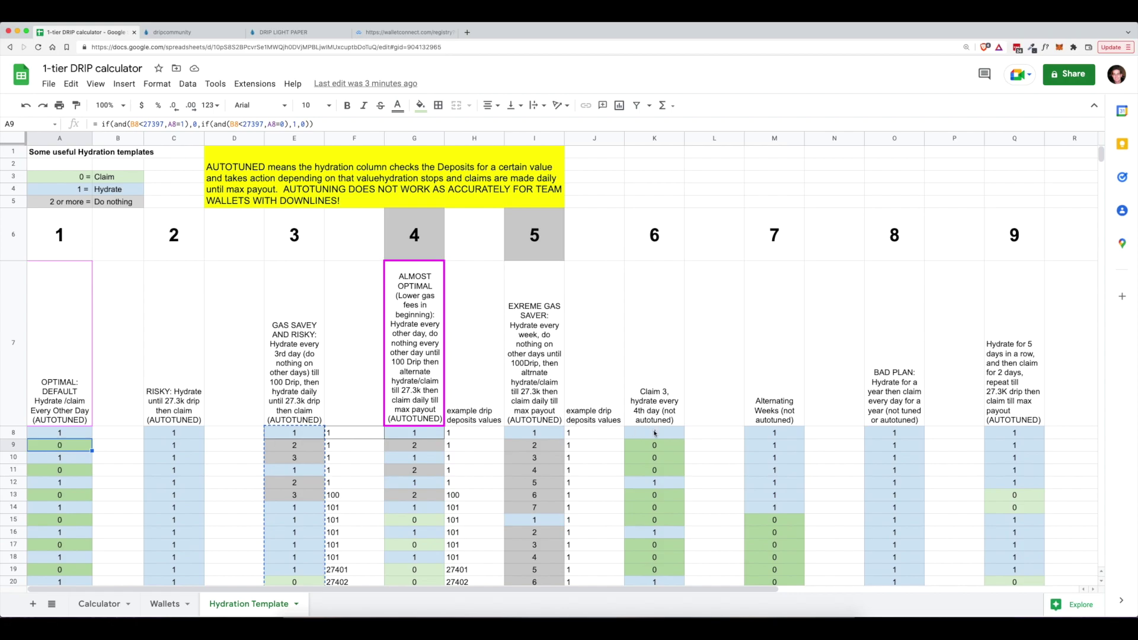
click(66, 435)
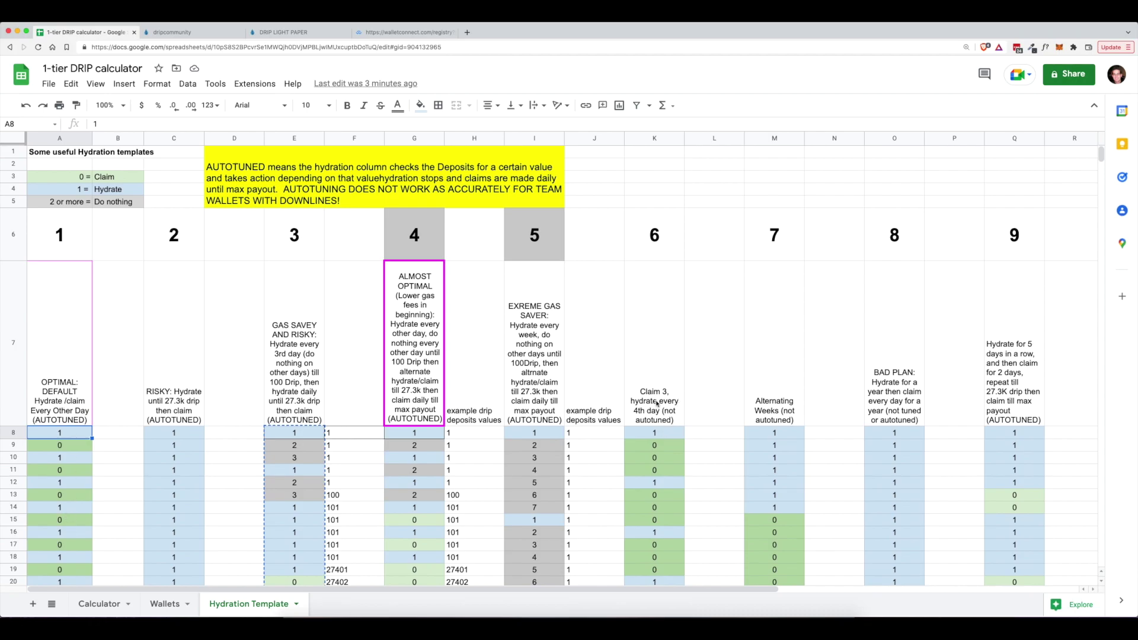
Step: Check the first days of template 6 (claim 3, hydrate every 4th day) and copy its full schedule, K8:K2343
scroll(658, 427, down, 1)
click(654, 421)
click(655, 445)
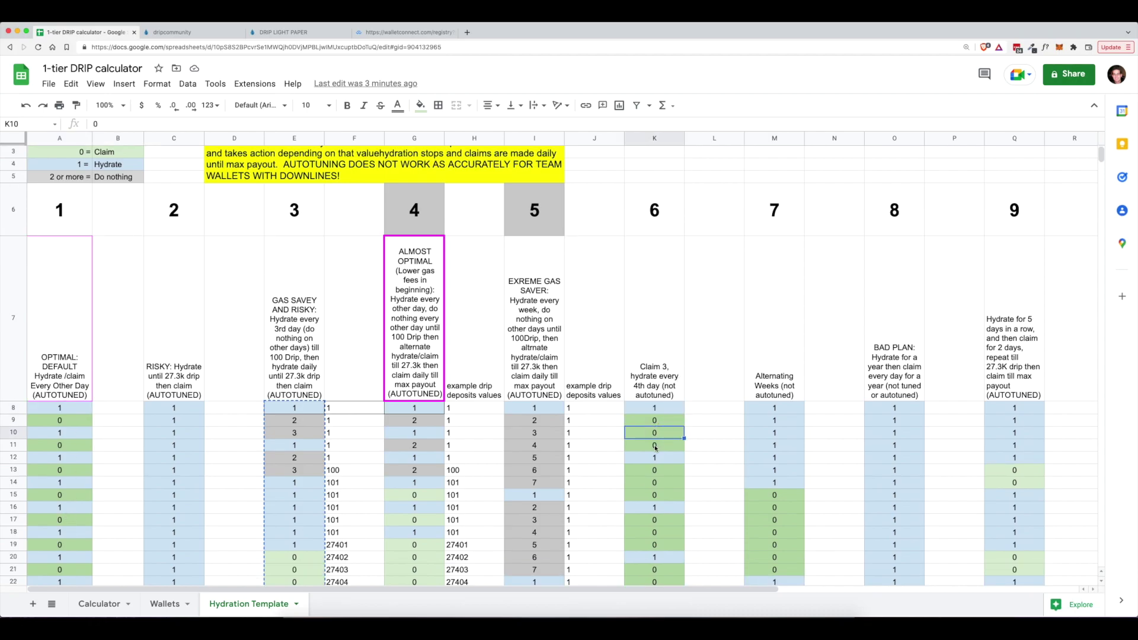
click(660, 408)
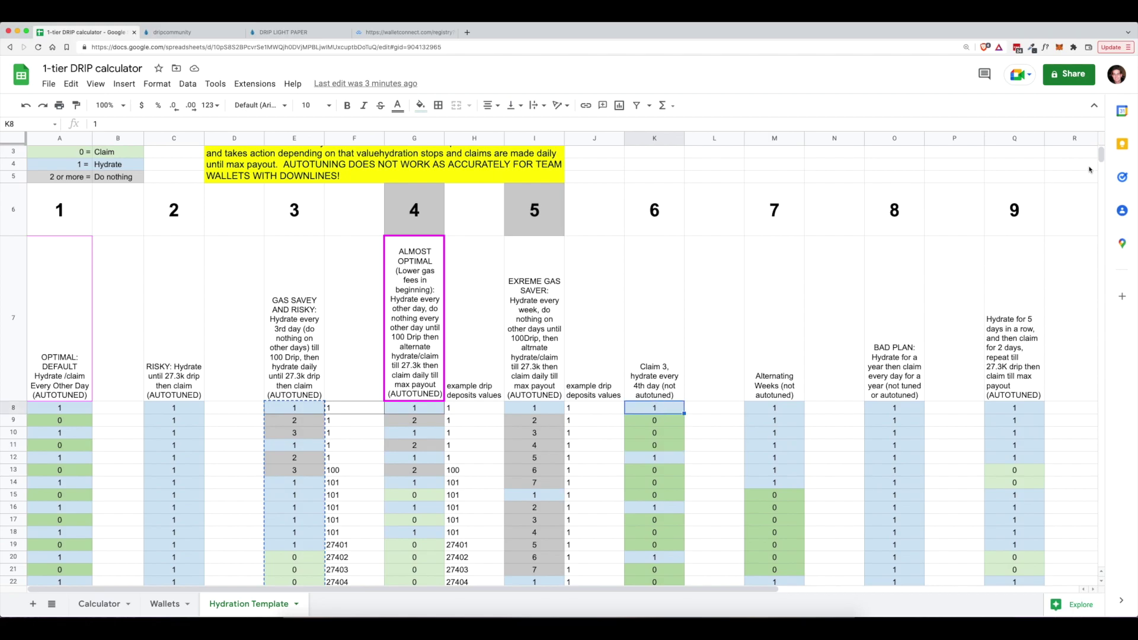
drag(1100, 156, 1105, 584)
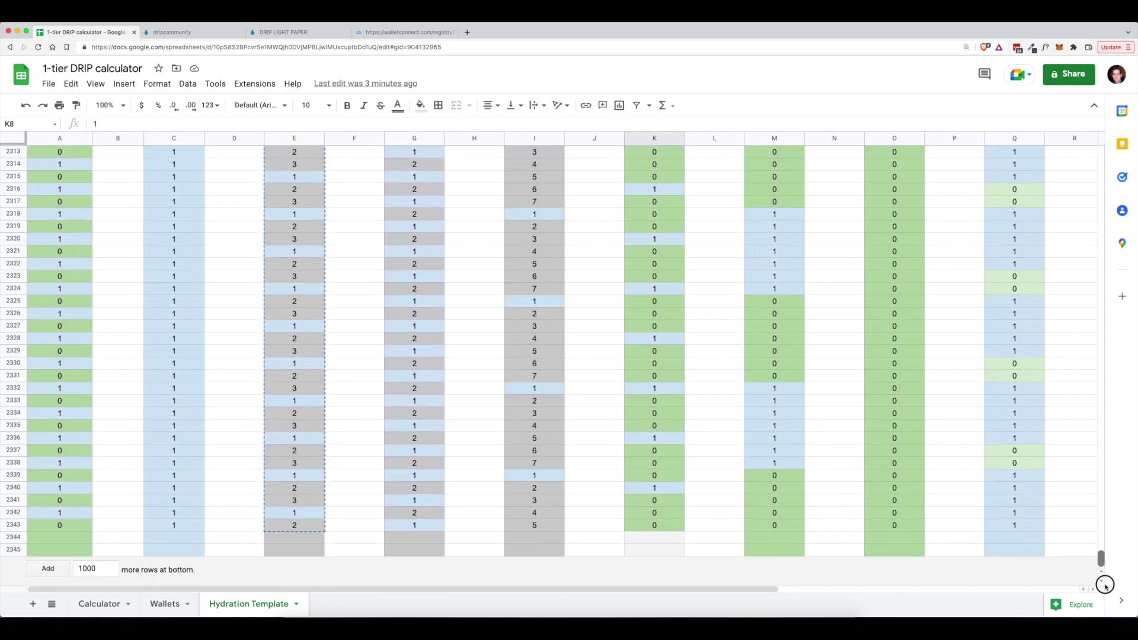
shift+click(655, 526)
key(ctrl+c)
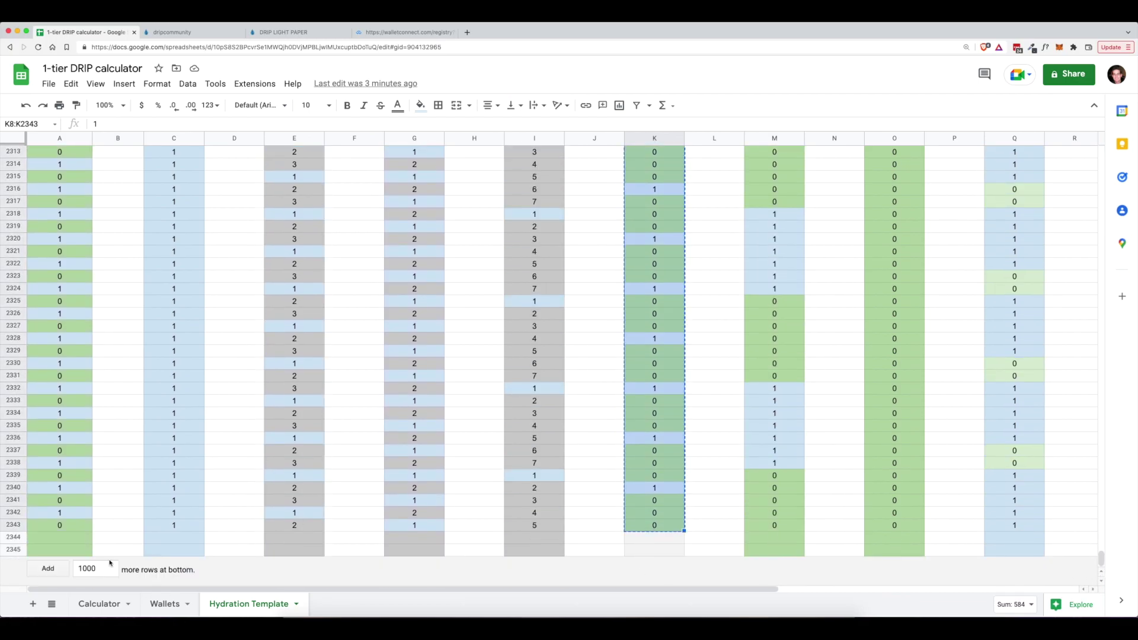
Step: Paste the copied template 6 schedule into the Hydrate? column of the Wallets sheet, starting at E4
click(163, 604)
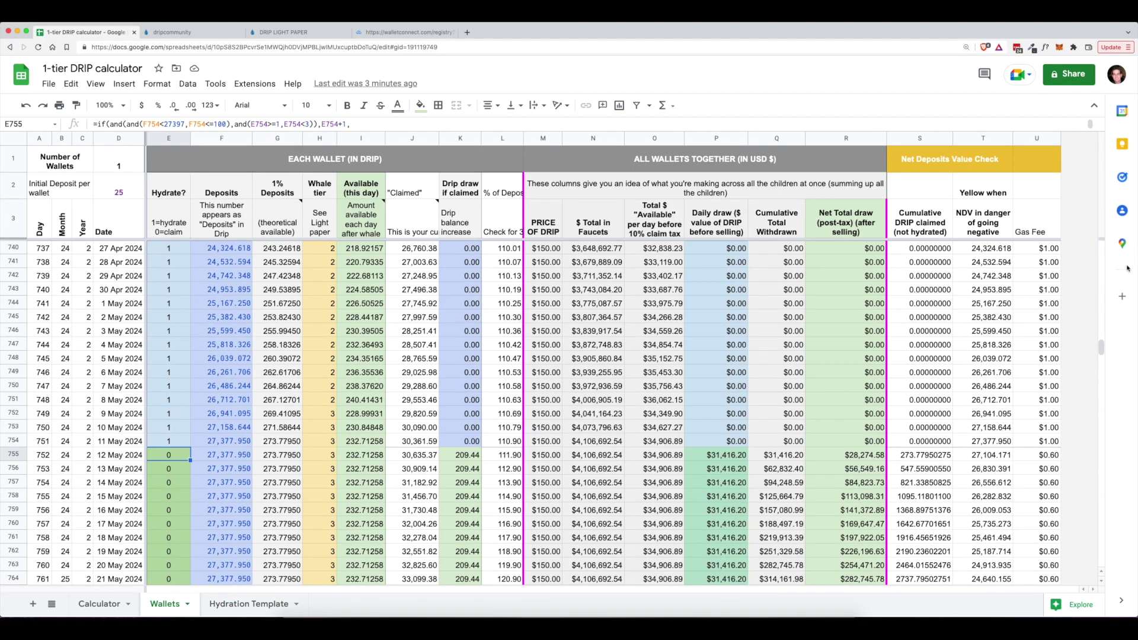
drag(1100, 347, 1101, 244)
click(167, 248)
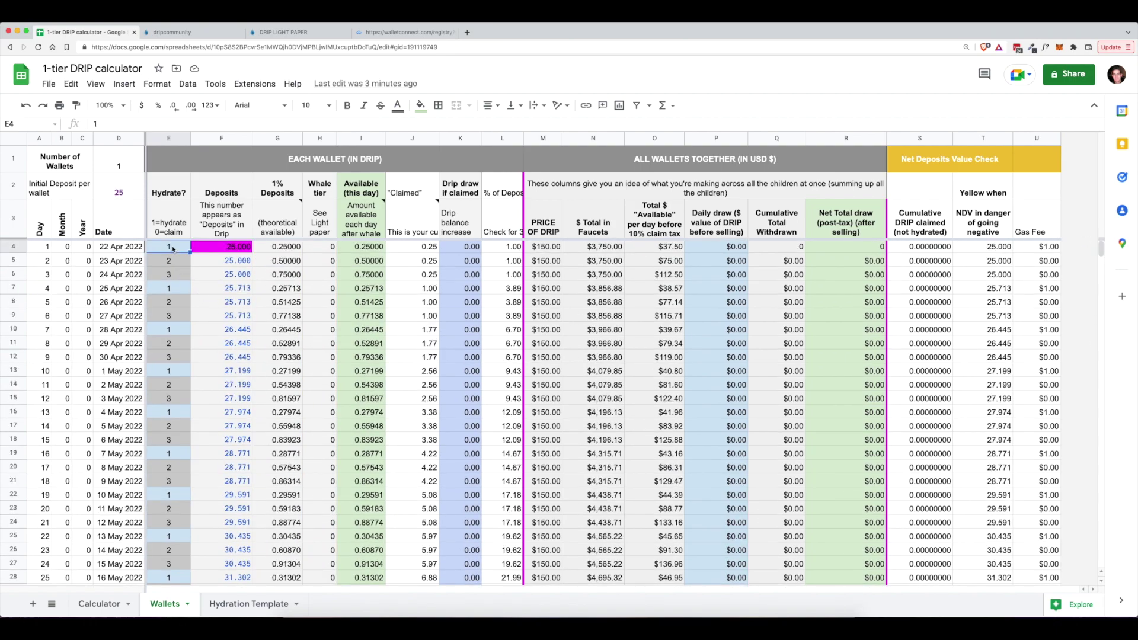
key(ctrl+v)
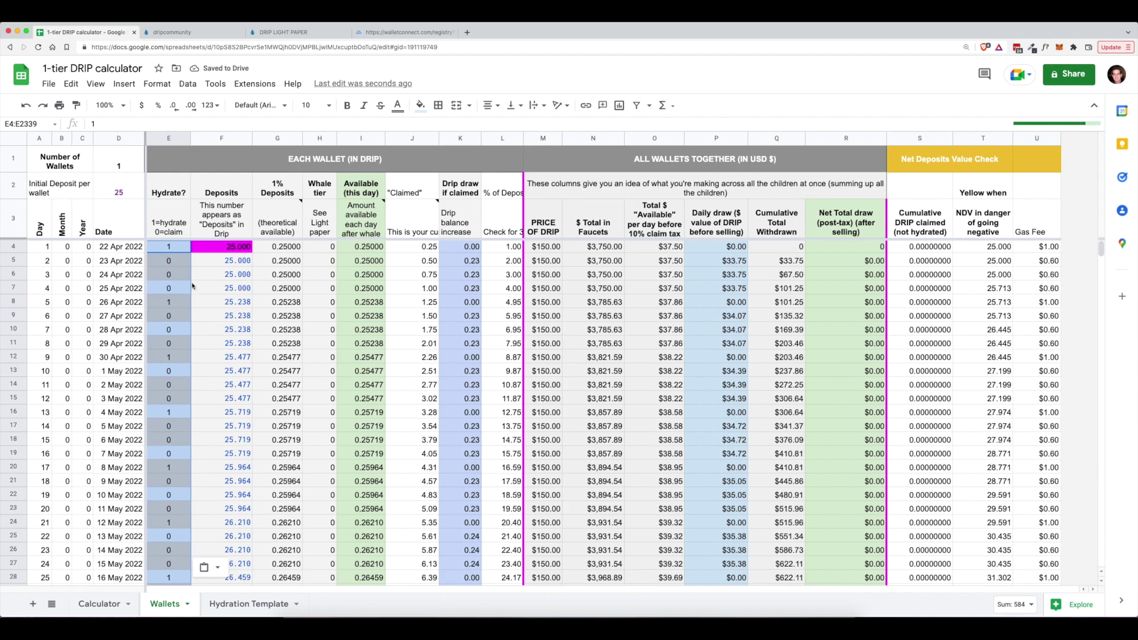
key(Down)
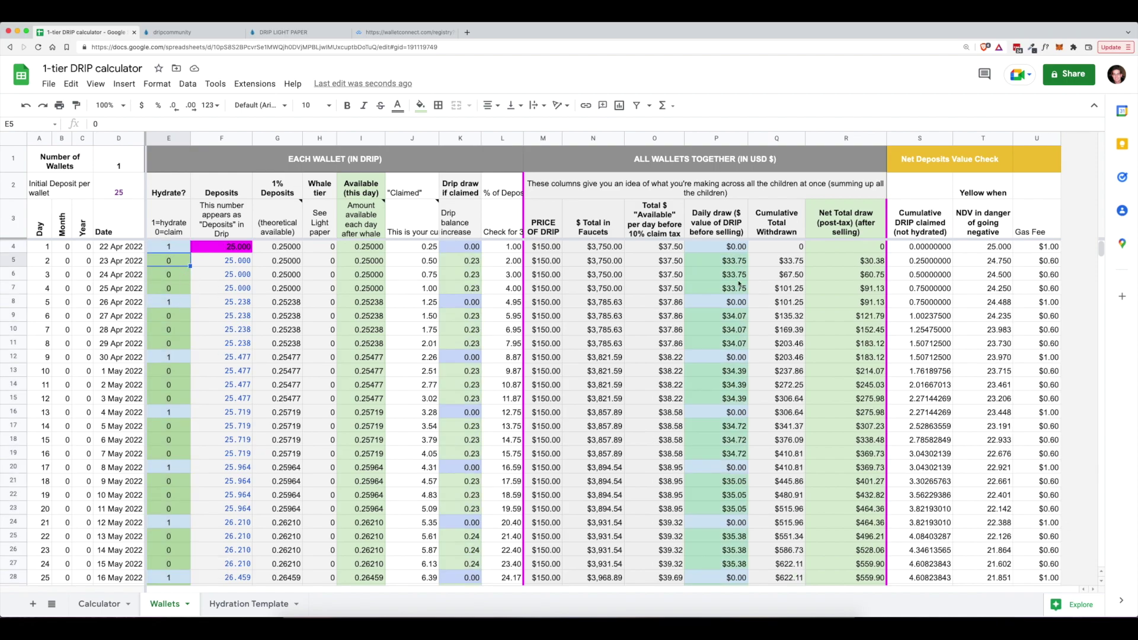
Step: Review the starting deposit and projected results in the Calculator sheet, and return to the start of the Hydration Template sheet
click(101, 606)
mouse_move(200, 250)
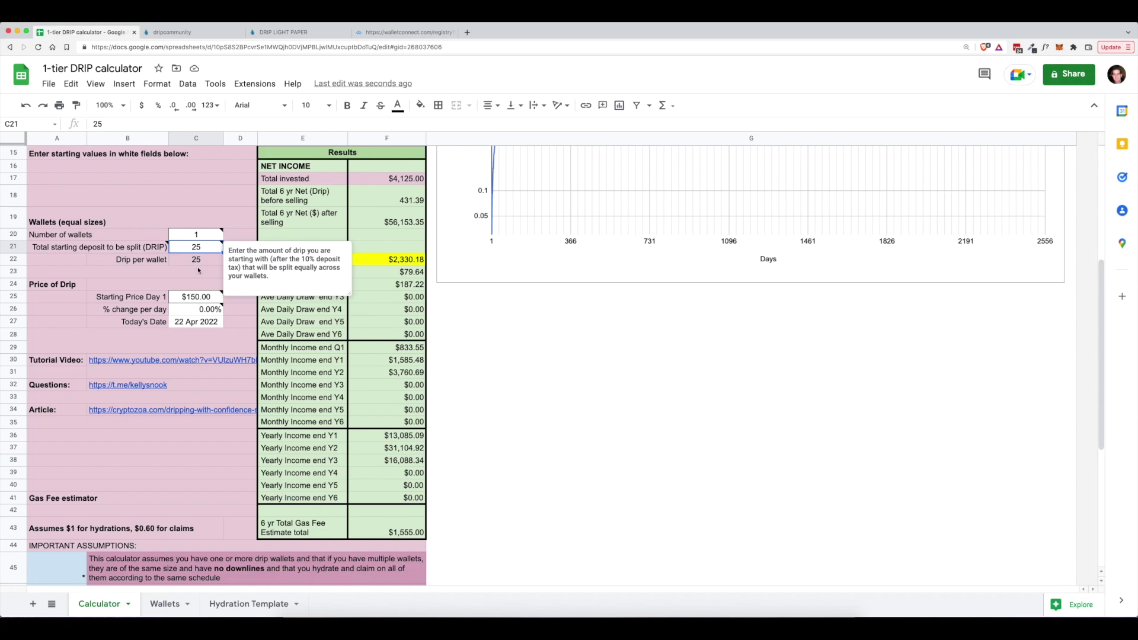
click(458, 347)
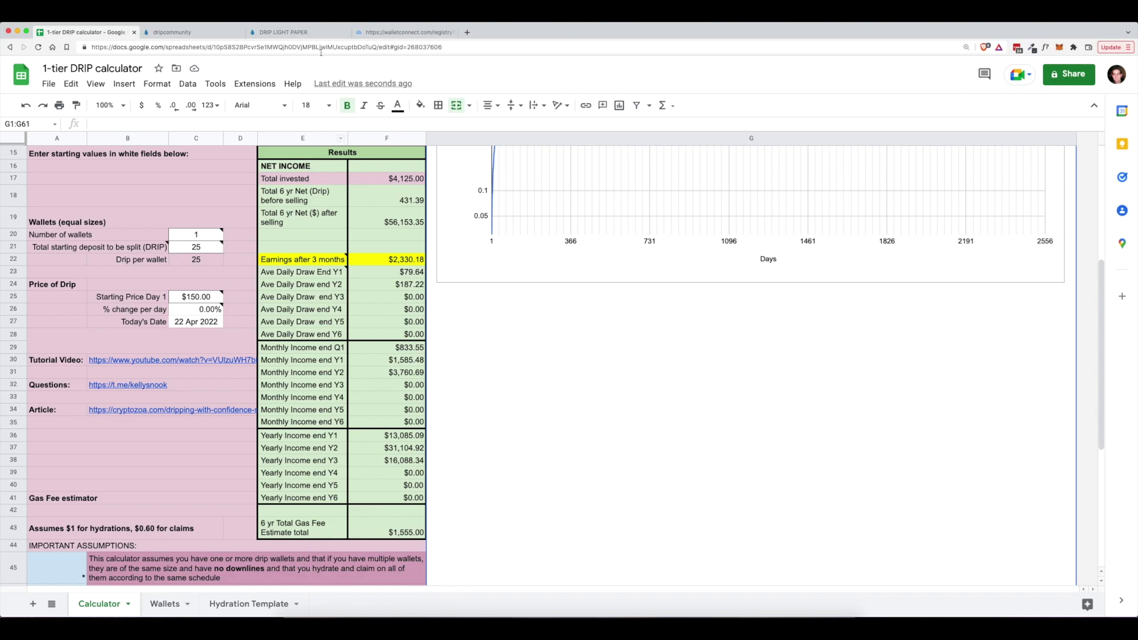
click(249, 603)
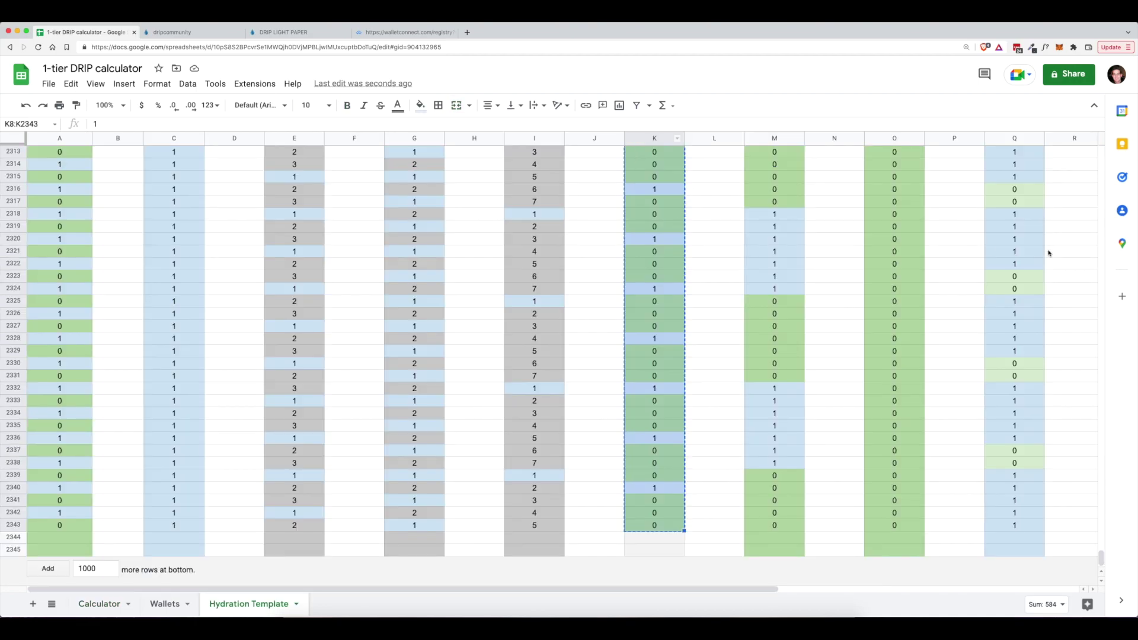
drag(1100, 557, 1097, 152)
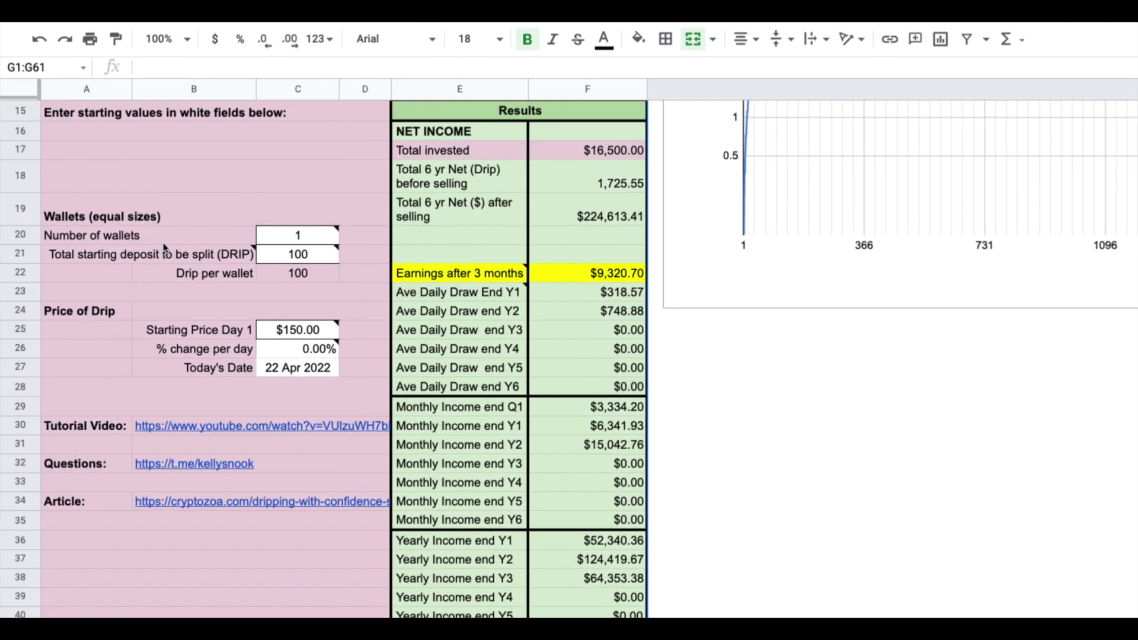
click(301, 240)
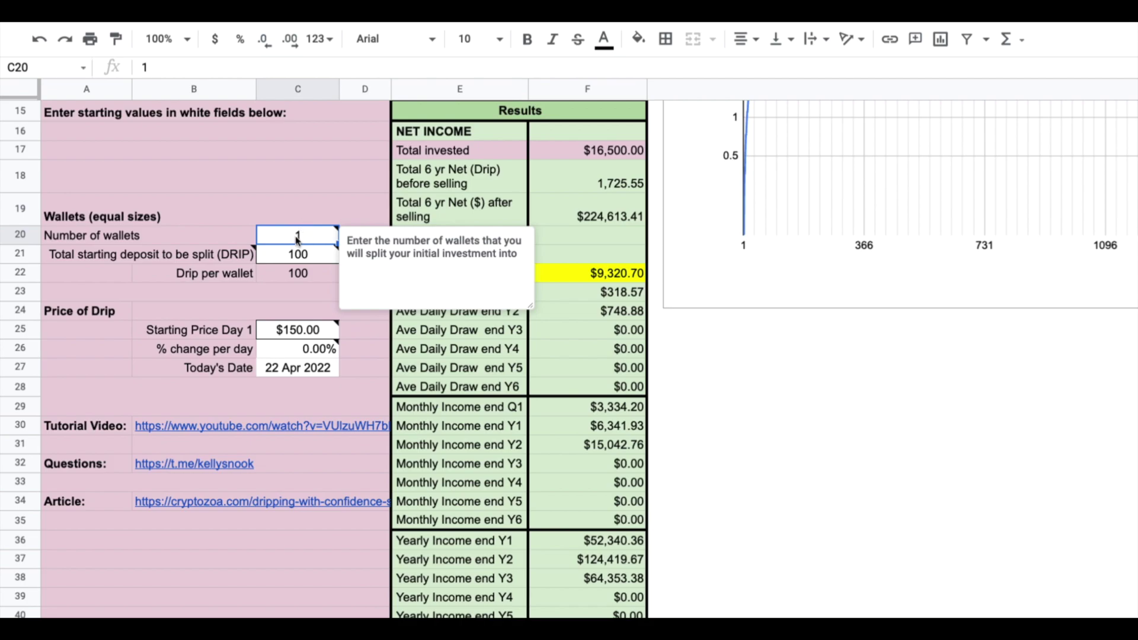
text(5)
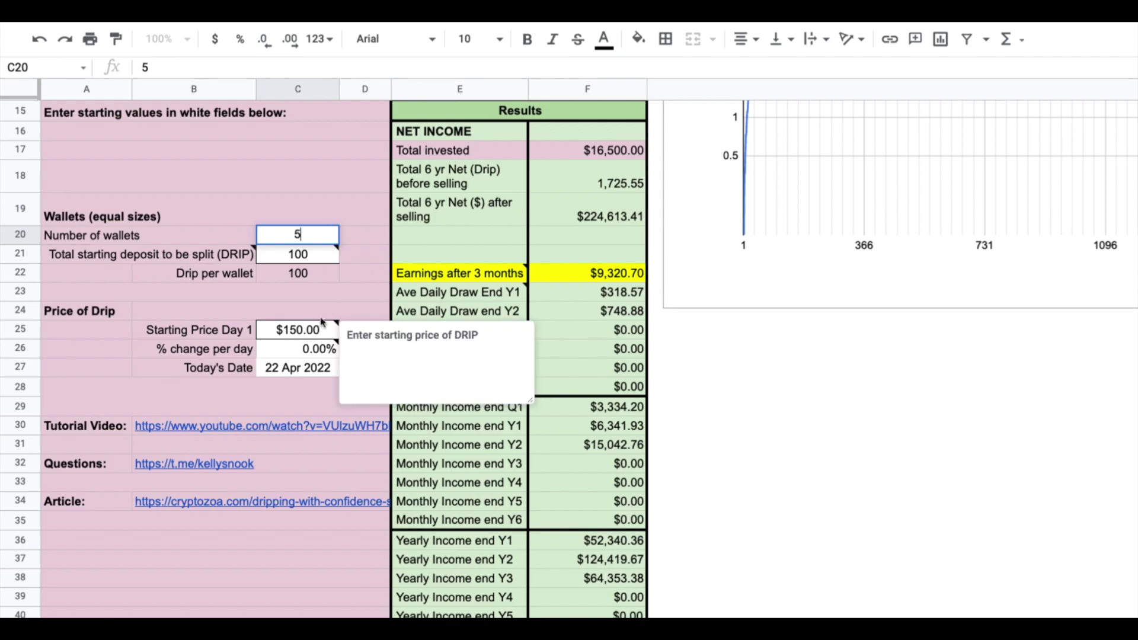
click(306, 335)
click(302, 238)
text(1)
Step: Set the starting price of DRIP on day 1 to $32.00
click(294, 336)
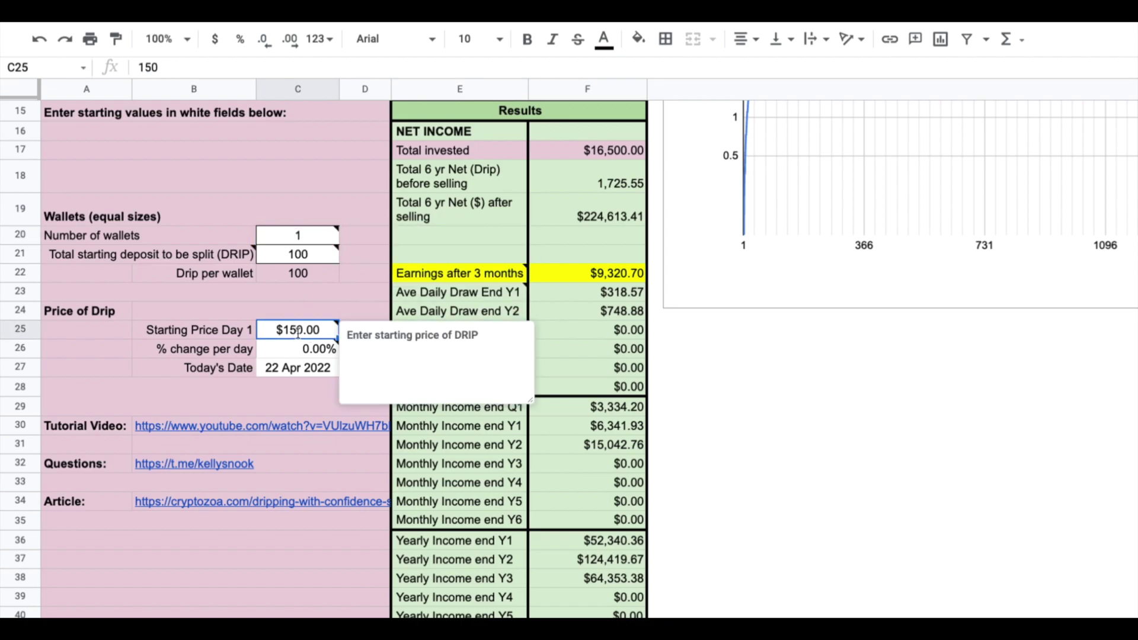
text(32)
key(Return)
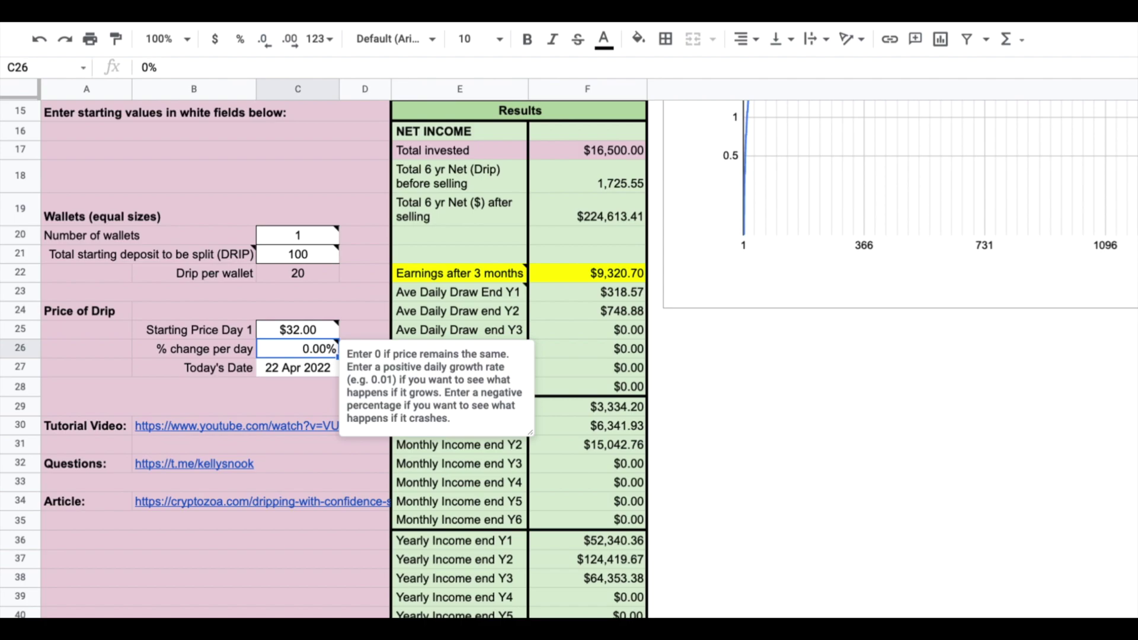
Step: Split the total starting deposit across 5 wallets and select the Drip per wallet amount
click(297, 255)
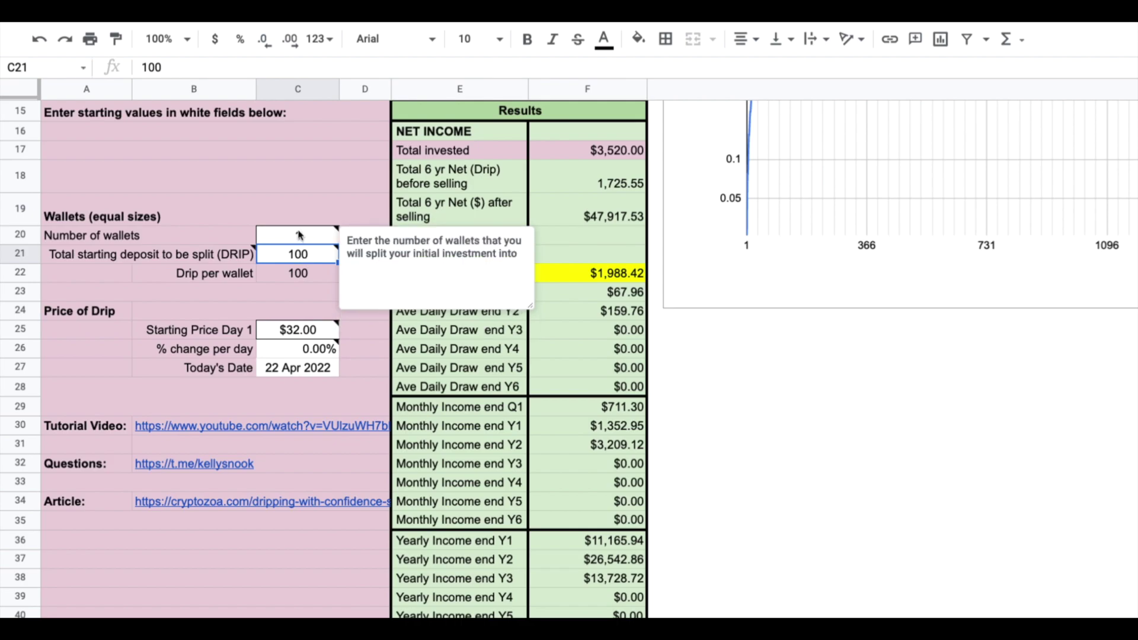
click(299, 238)
text(5)
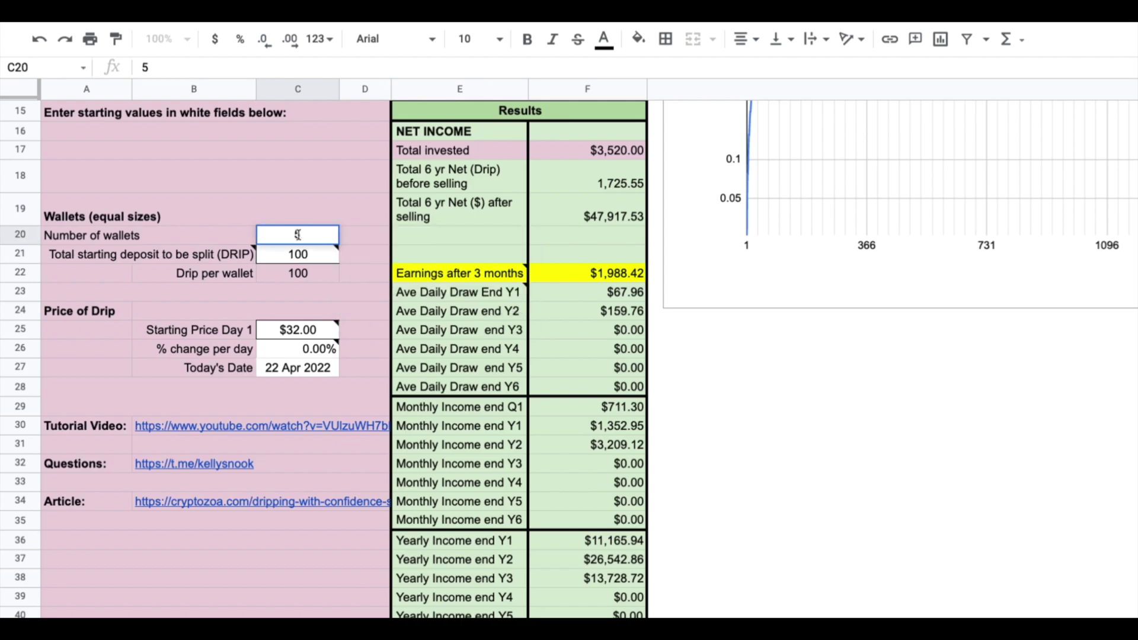
key(Return)
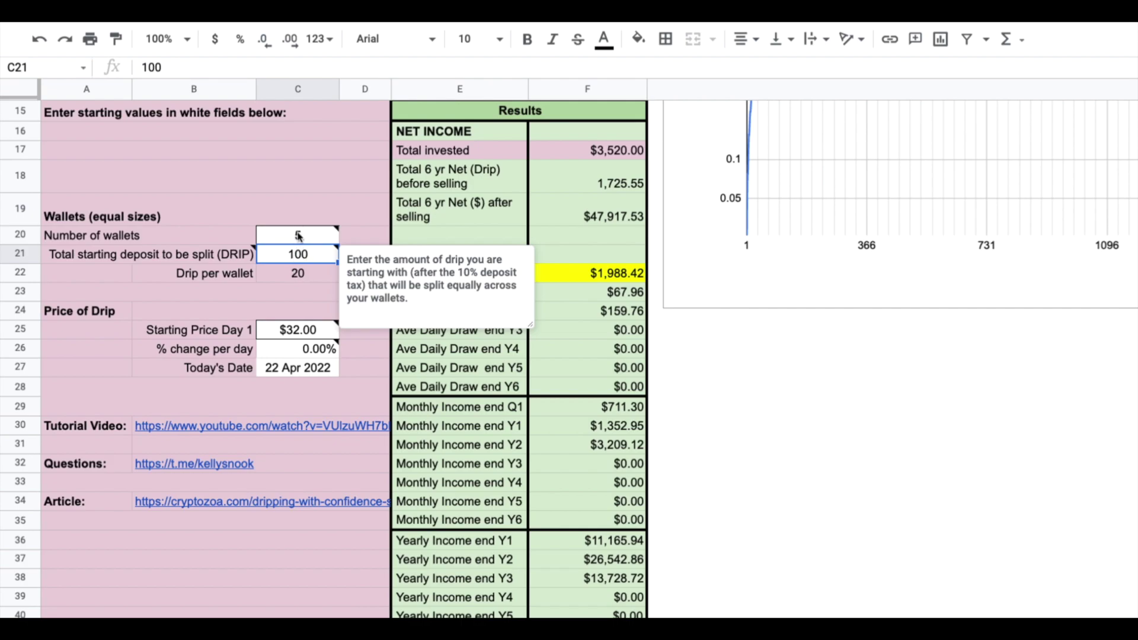
mouse_move(298, 238)
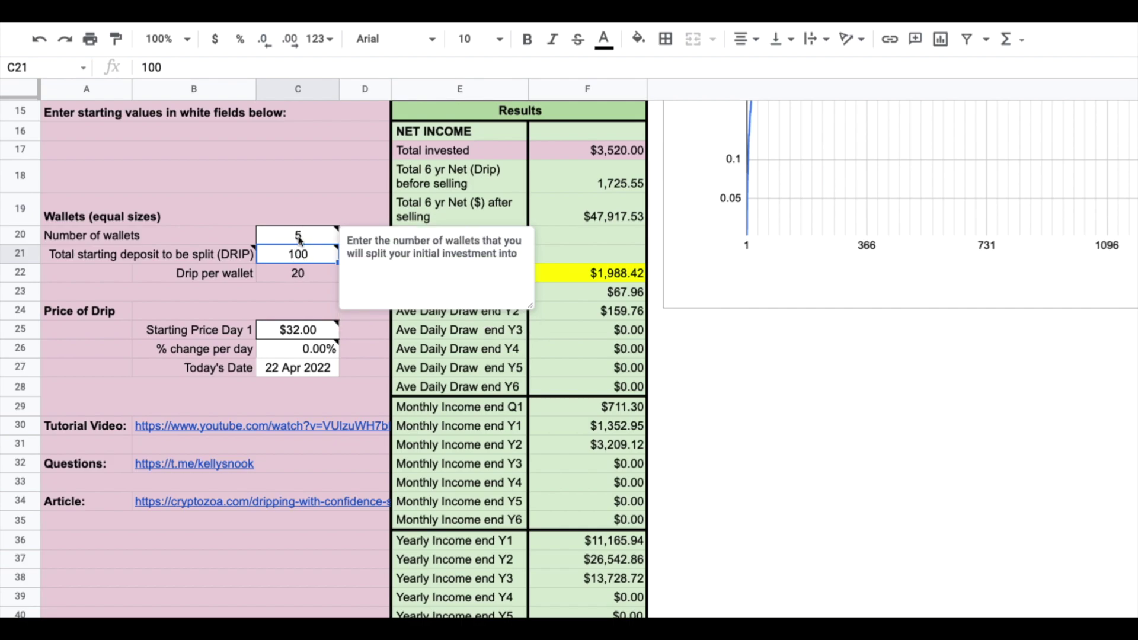
click(304, 276)
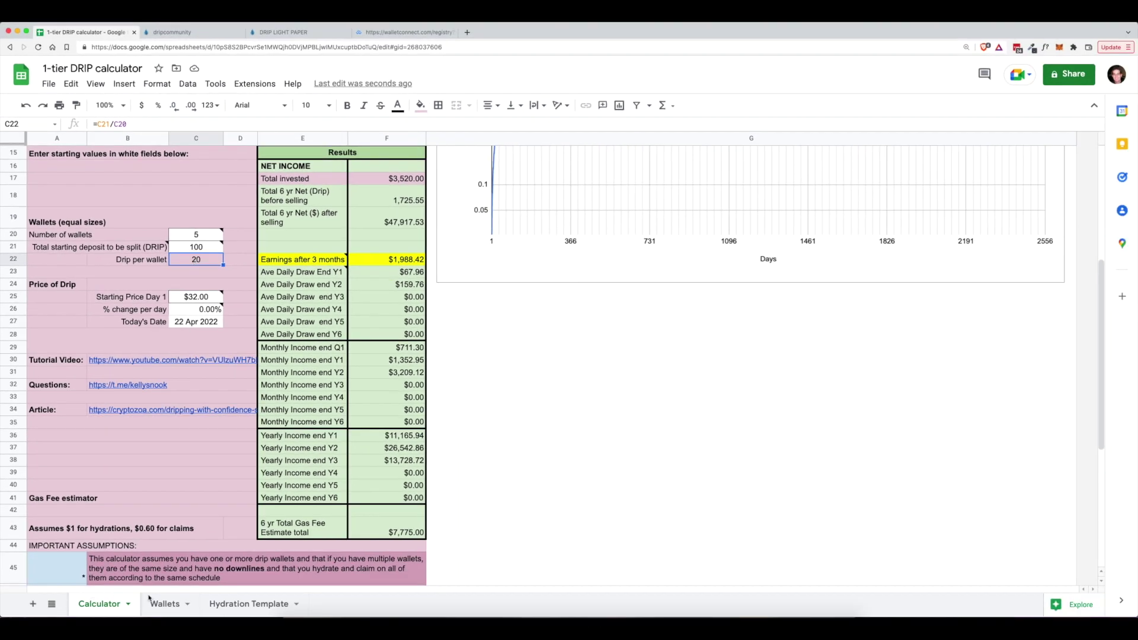
Step: Open the Wallets sheet and step through the three claim days following the first hydration in the Hydrate? column
click(165, 604)
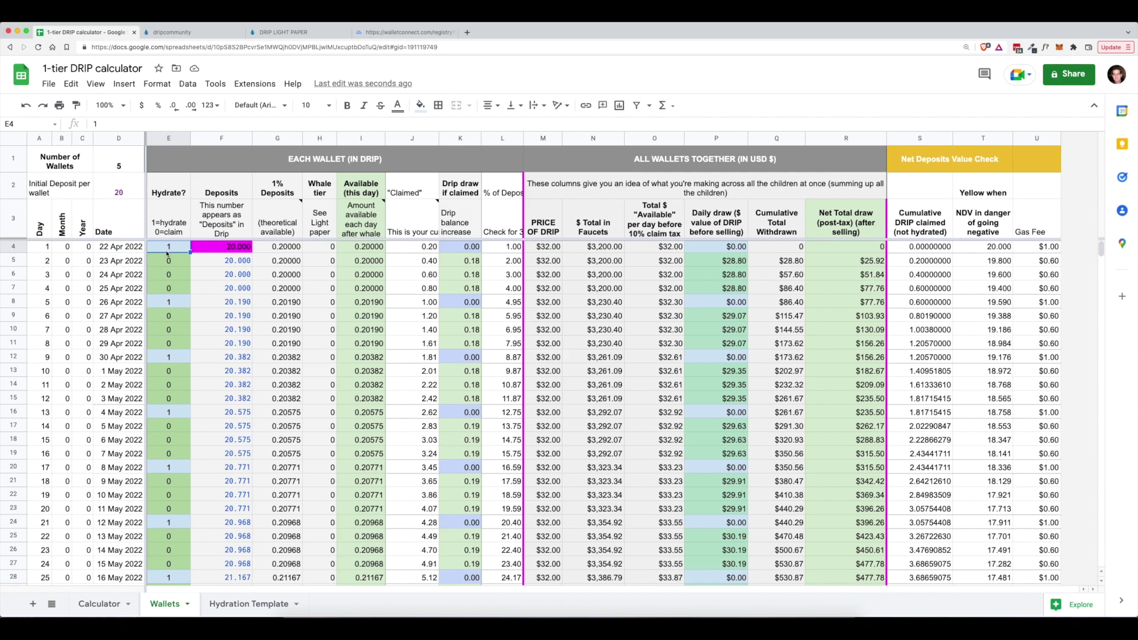
click(168, 260)
click(168, 275)
click(168, 289)
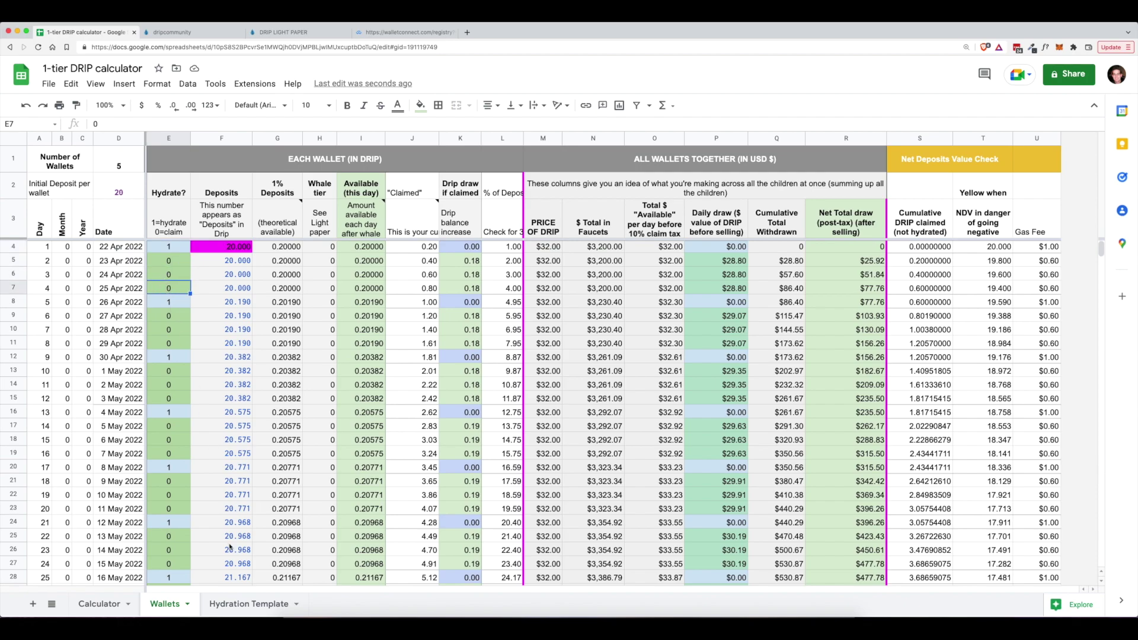
Step: Check the total 6-year net after selling in the Calculator sheet's results
click(98, 603)
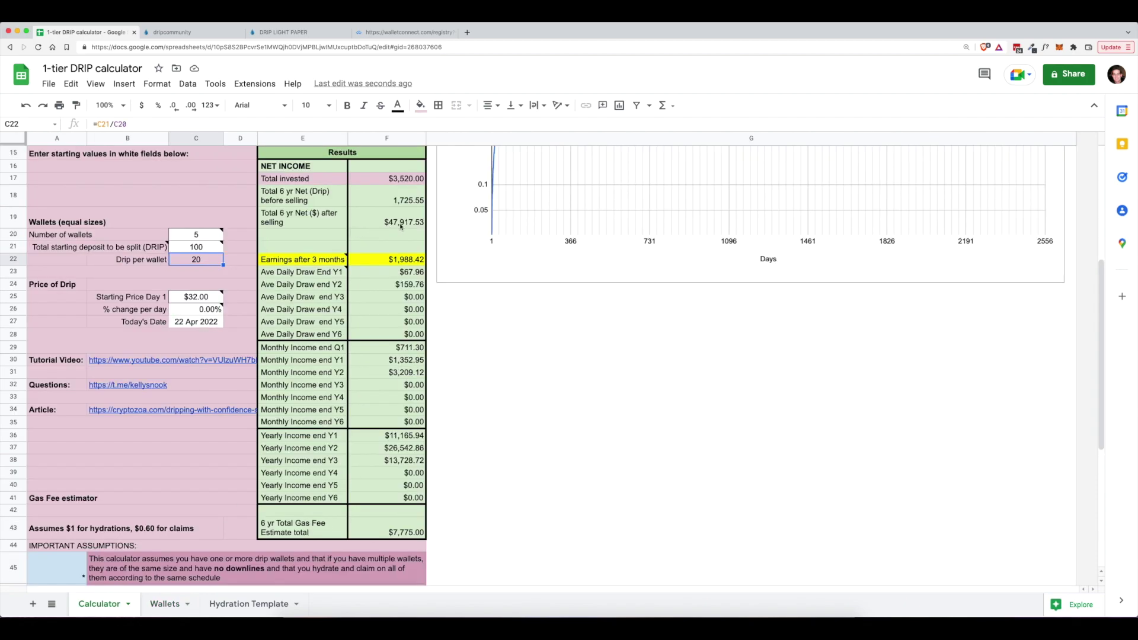
click(394, 225)
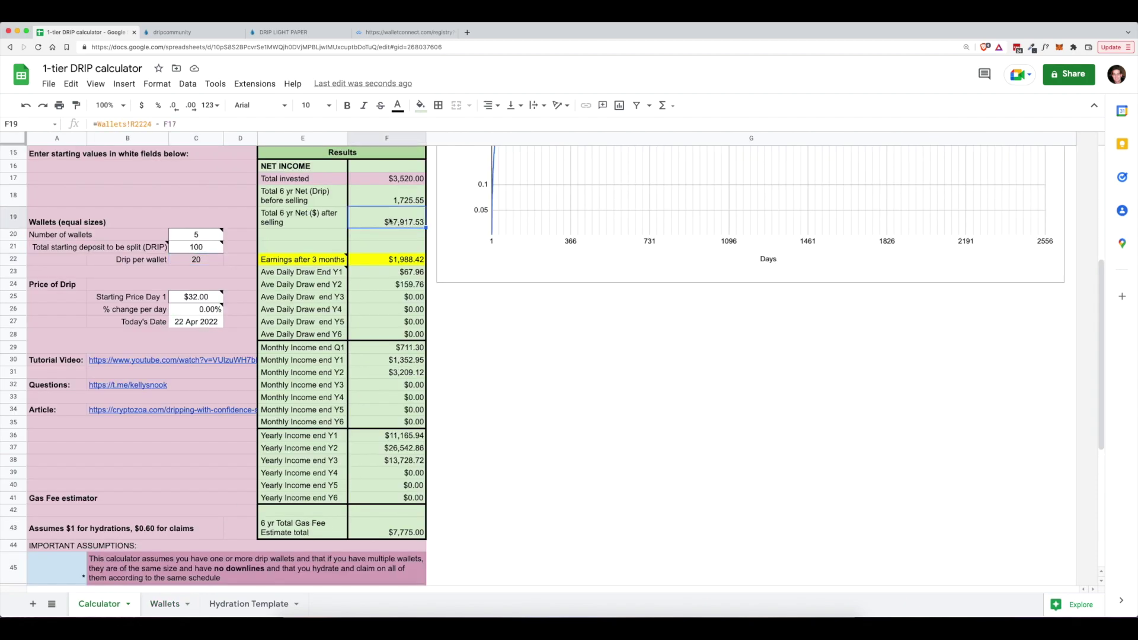
Step: Copy the OPTIMAL hydrate/claim every other day schedule, A8:A2343 of the Hydration Template sheet, into the Wallets sheet's Hydrate? column from E4
click(249, 604)
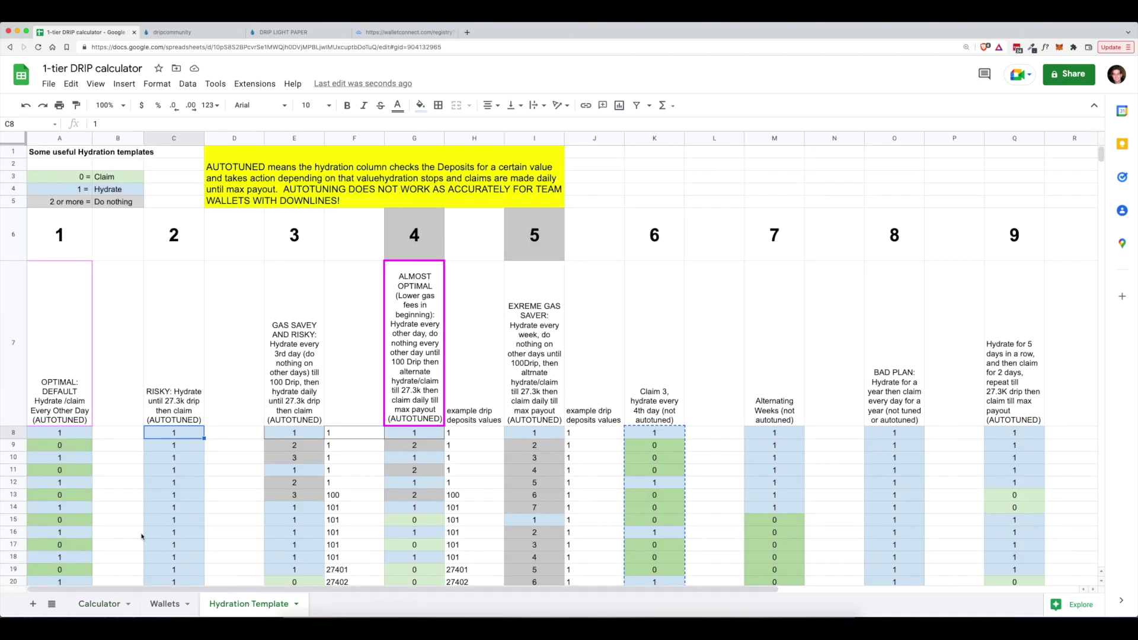
click(74, 437)
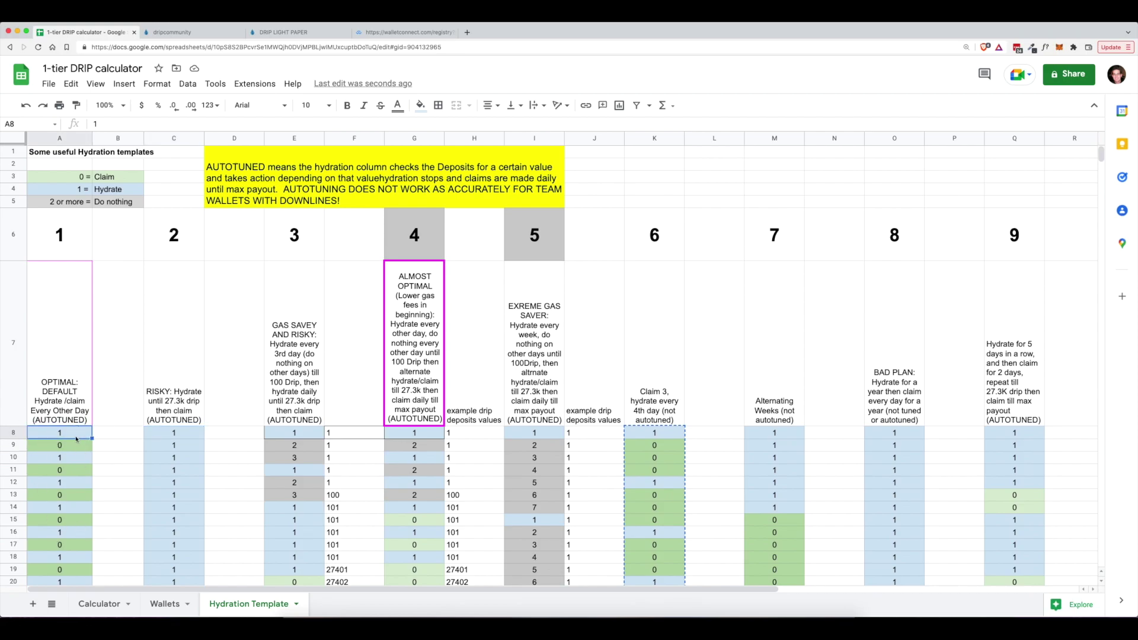
drag(1101, 155, 1101, 563)
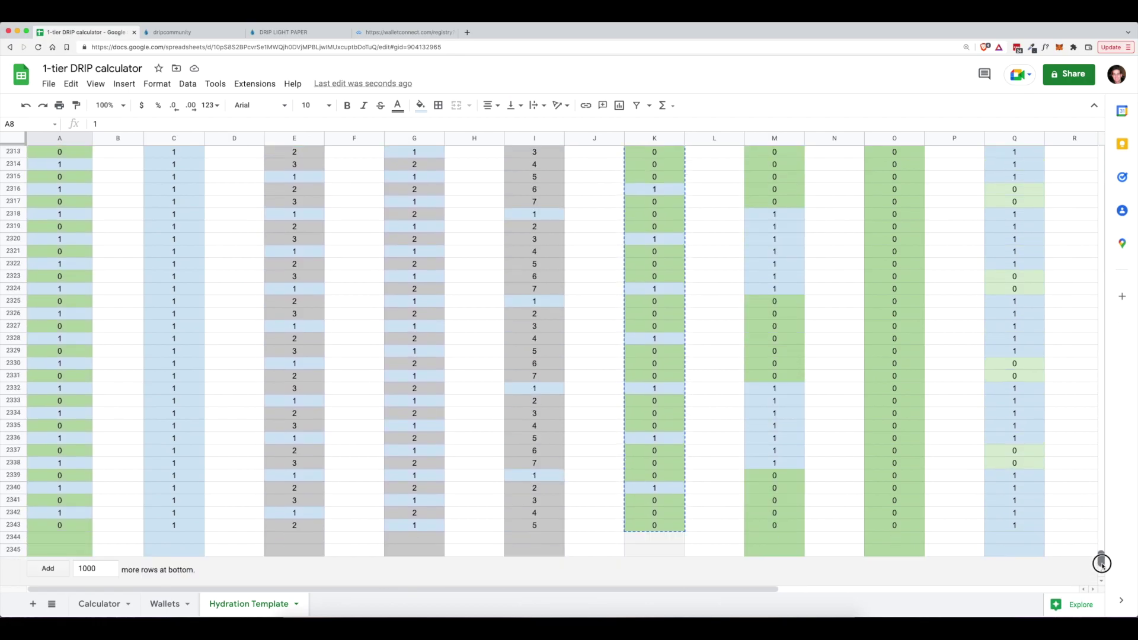
shift+click(59, 529)
key(ctrl+c)
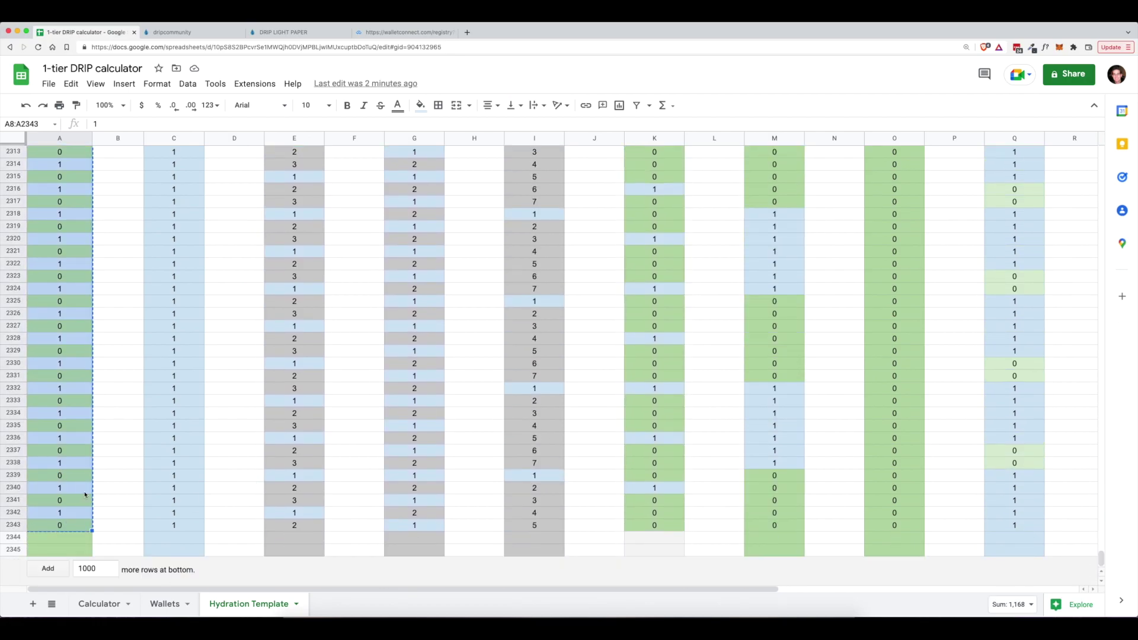
click(167, 604)
click(175, 249)
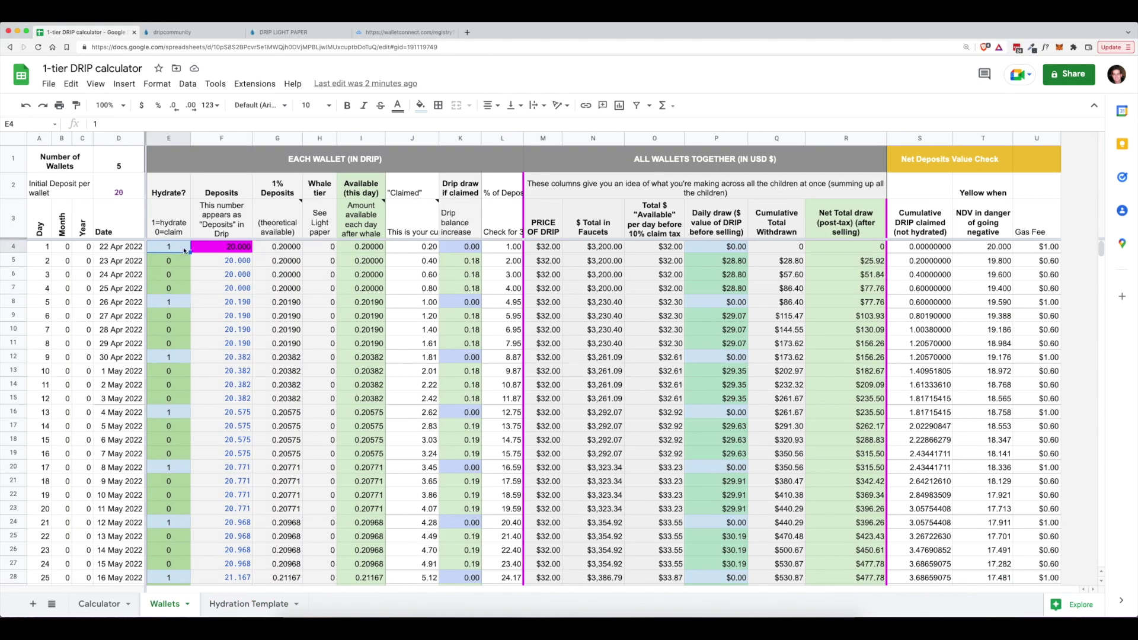
key(ctrl+shift+Down)
key(ctrl+v)
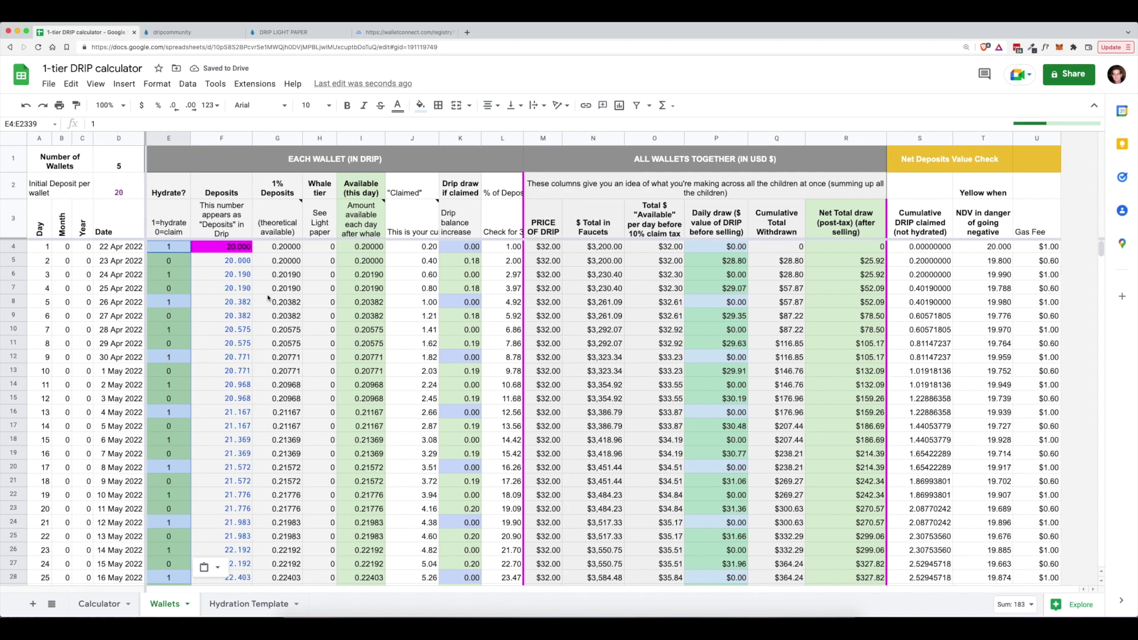
Step: Review the number of wallets, total starting deposit, Drip per wallet and total 6-year net after selling in the Calculator sheet
click(105, 606)
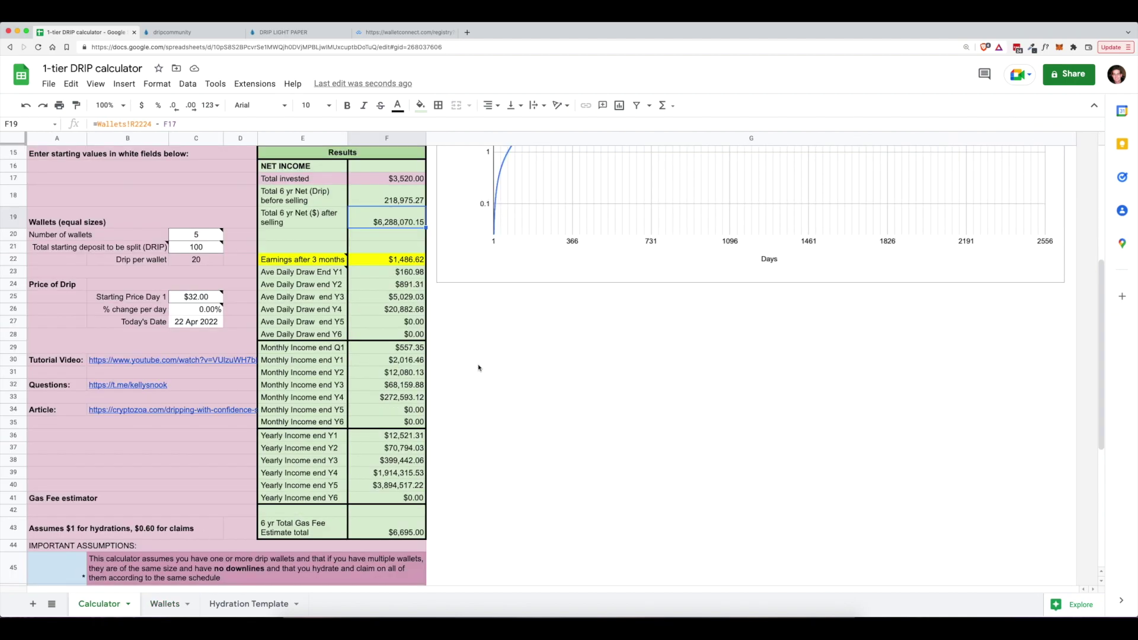
click(202, 237)
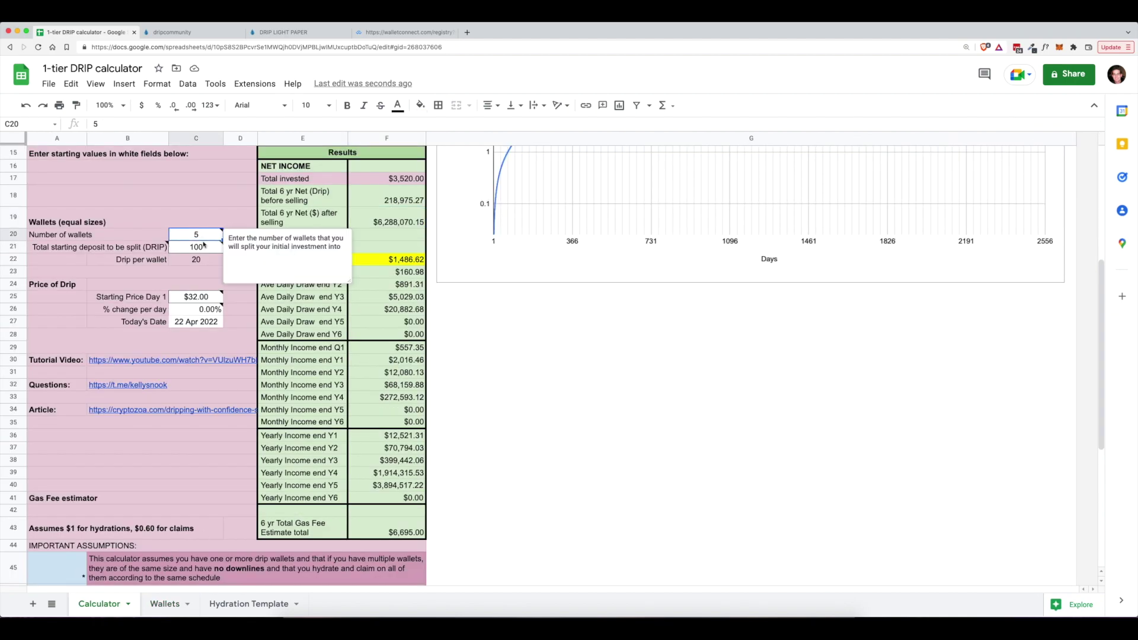
click(200, 248)
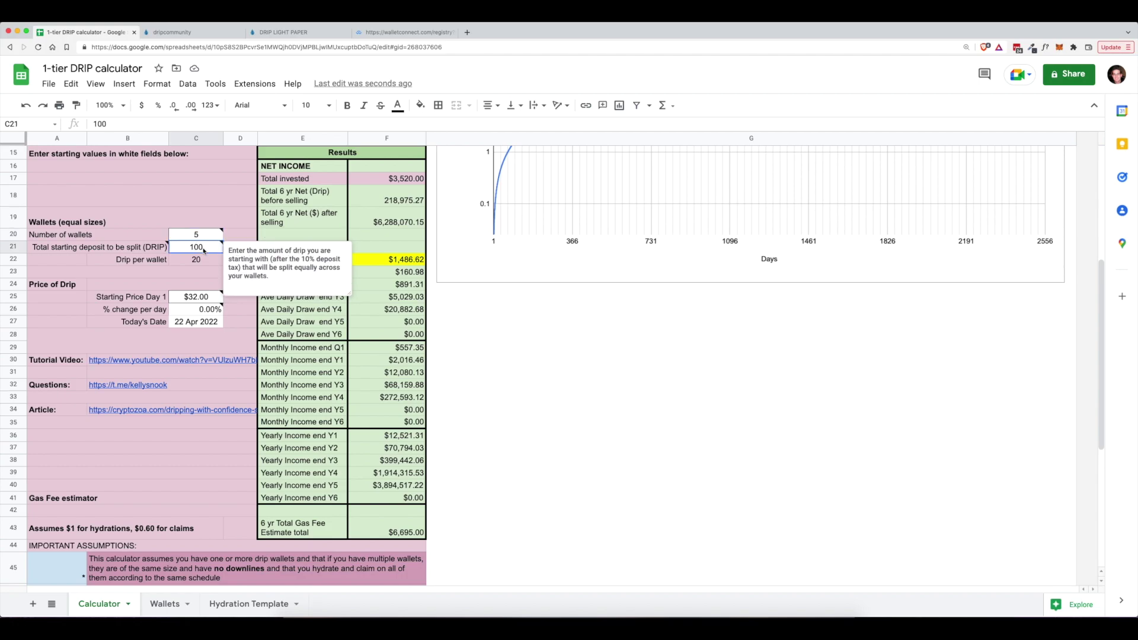
click(192, 263)
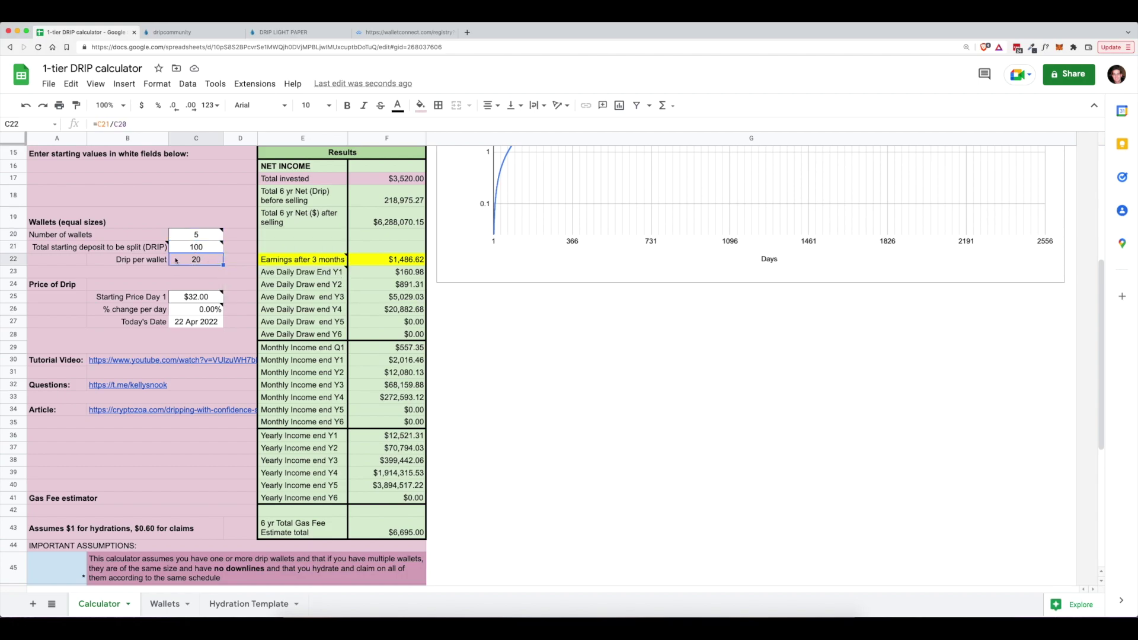
click(388, 218)
Step: Set the number of wallets to 1 and check the total 6-year net after selling
click(204, 234)
text(1)
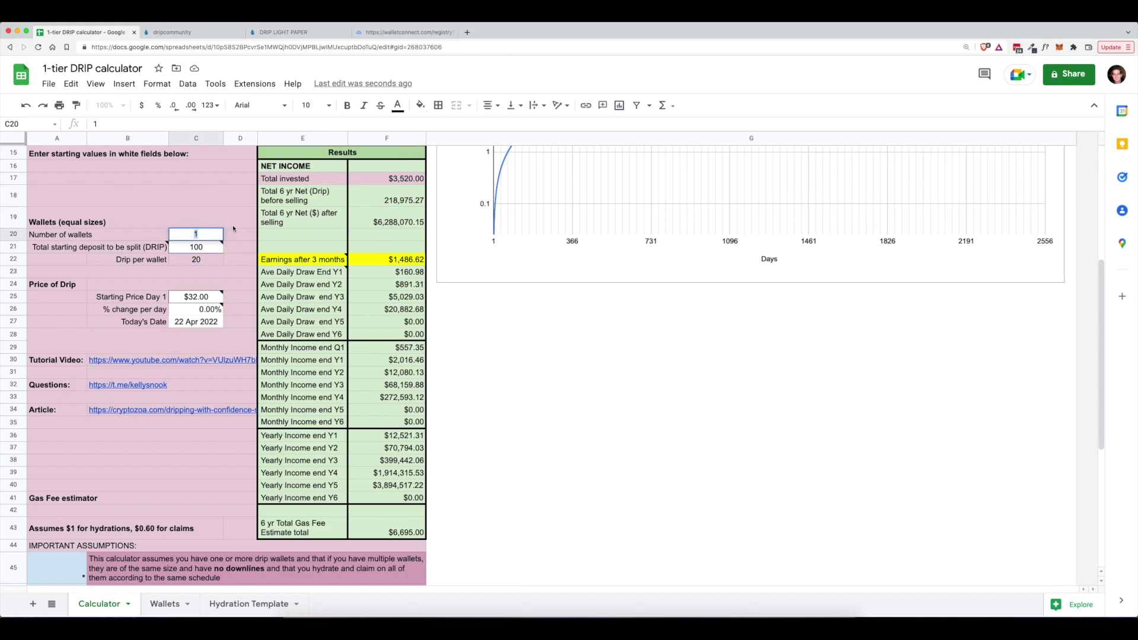
double_click(197, 234)
click(247, 235)
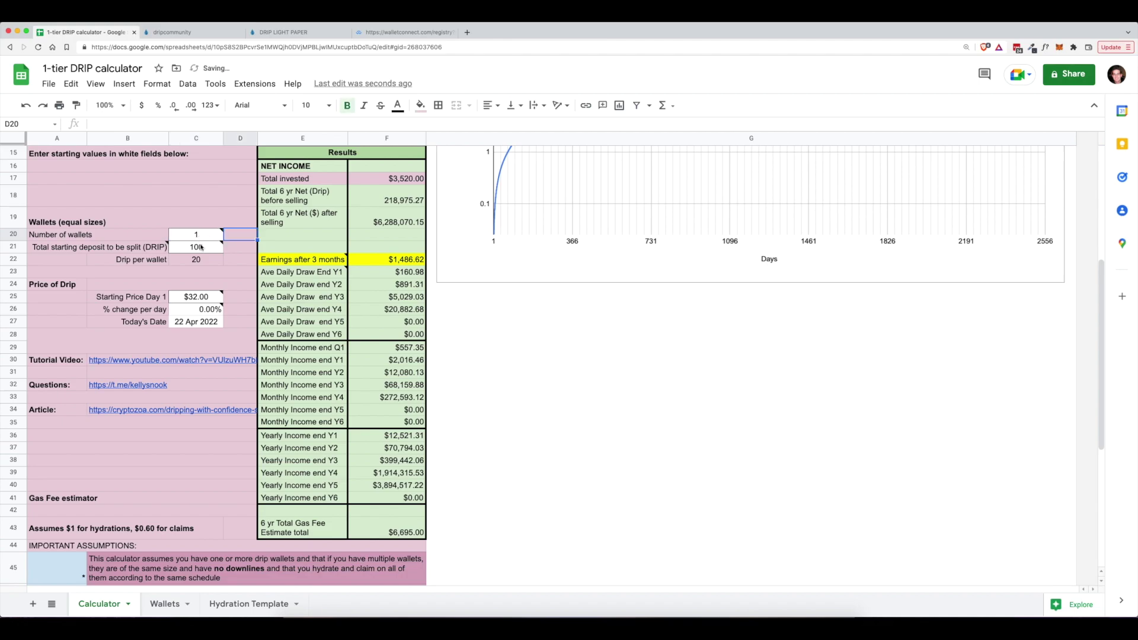
mouse_move(201, 252)
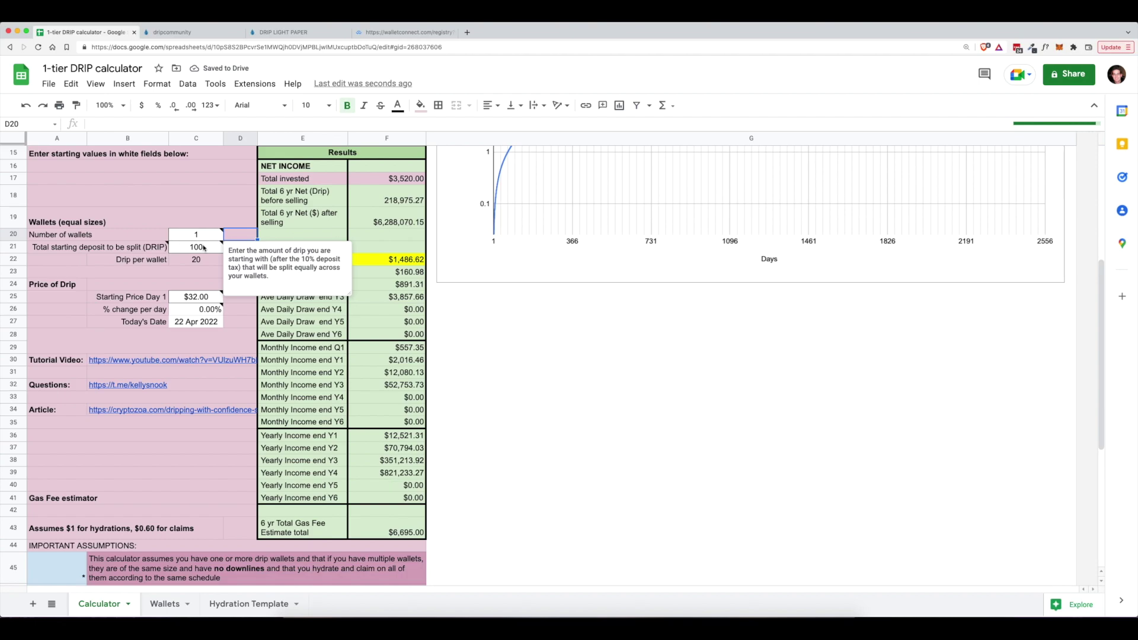
click(198, 248)
click(388, 224)
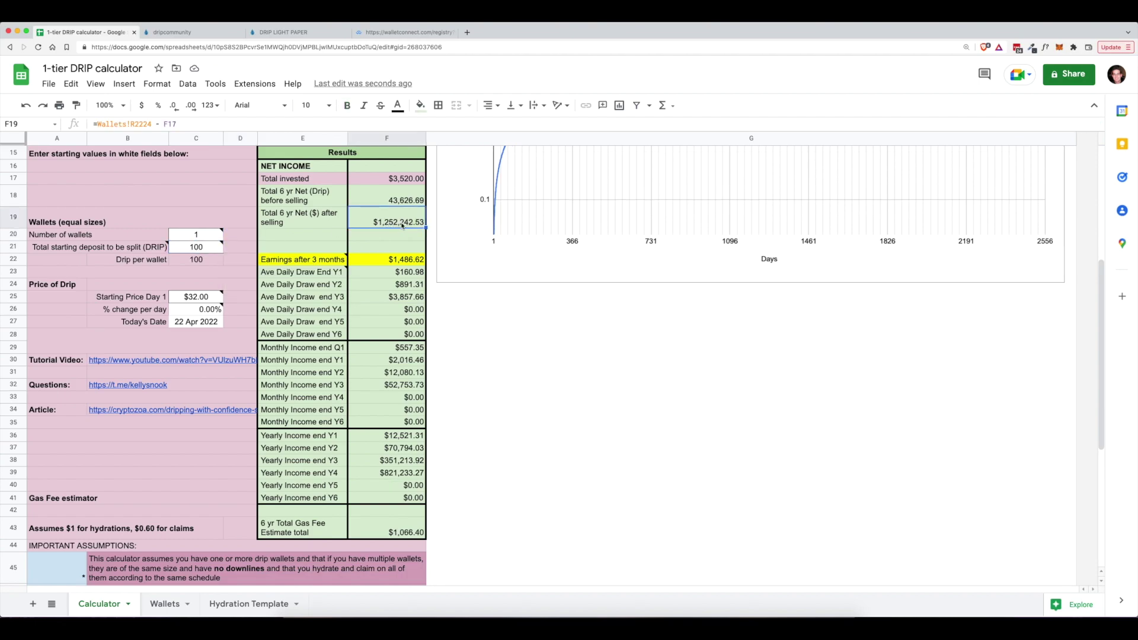
Step: Set the number of wallets to 5 and keep that cell selected
click(206, 236)
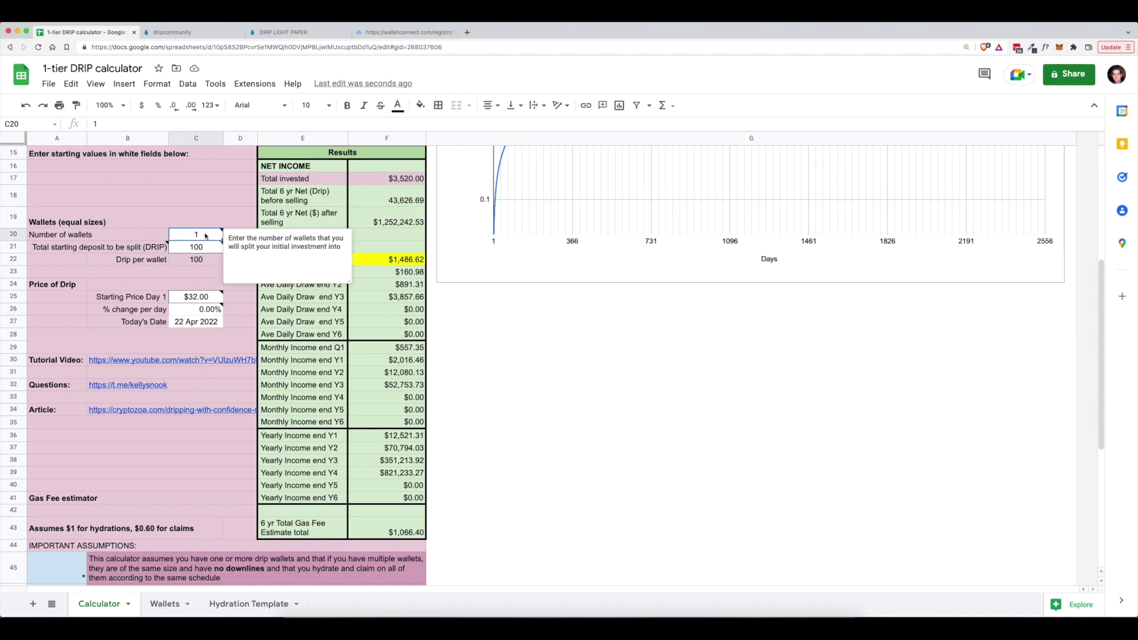
text(5)
key(Return)
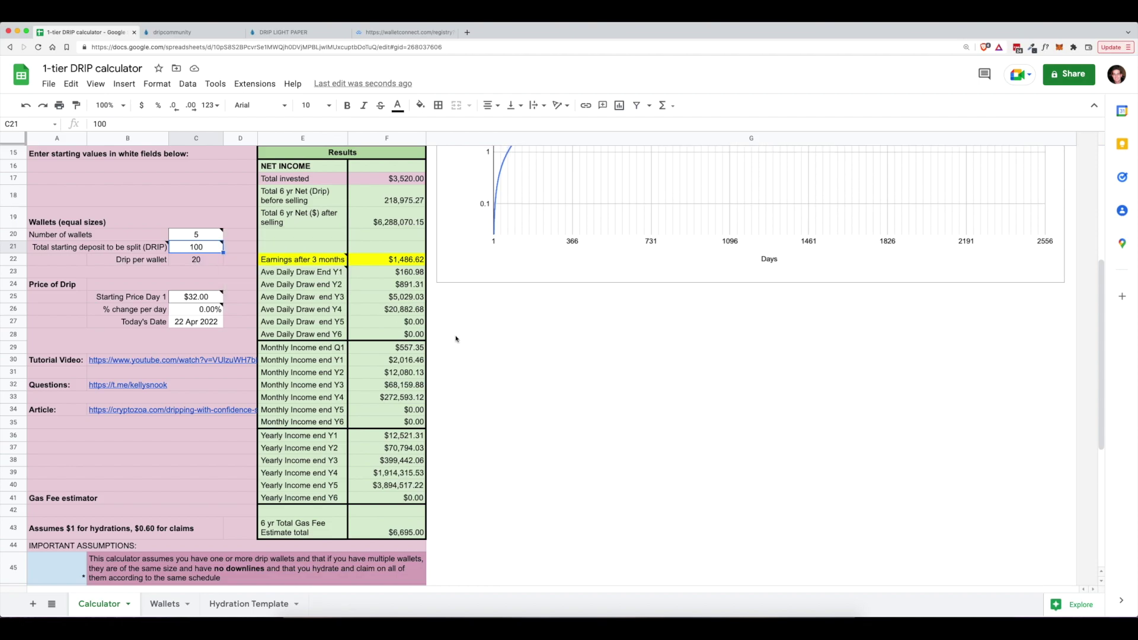
click(207, 239)
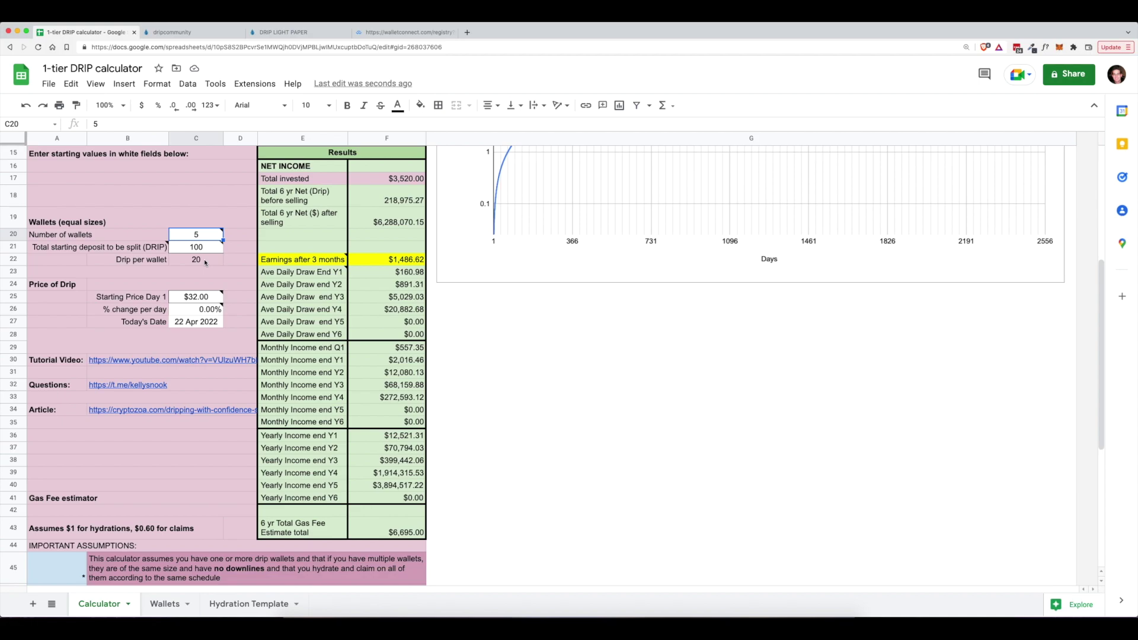
Step: Switch to the DRIP faucet page and highlight the Max Payout, Deposits and Available amounts
click(177, 32)
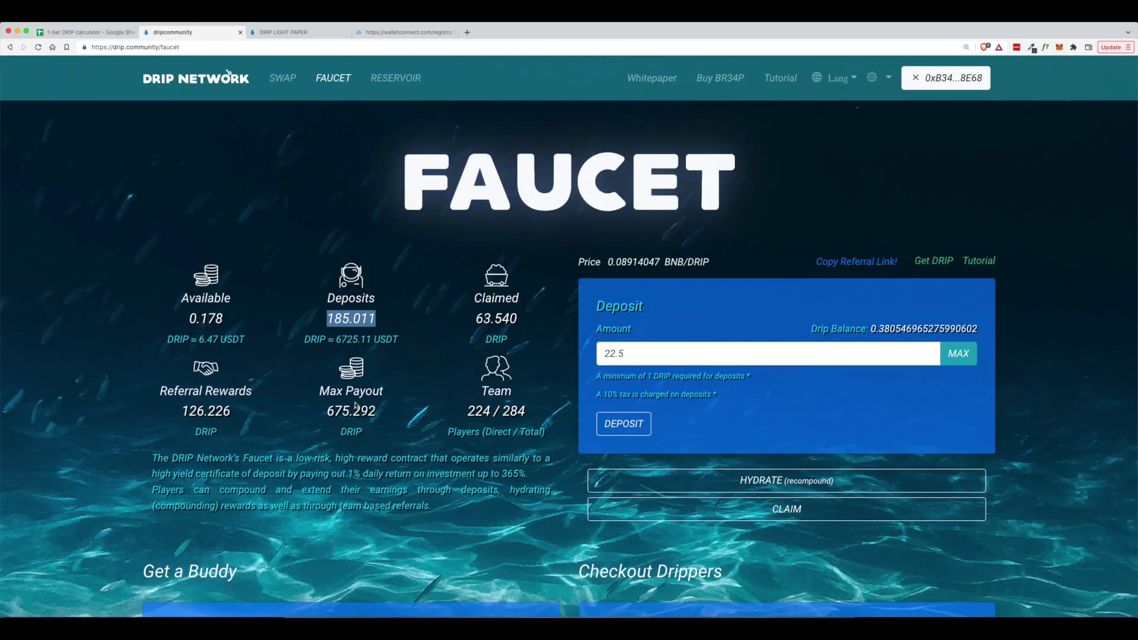
drag(328, 410, 401, 411)
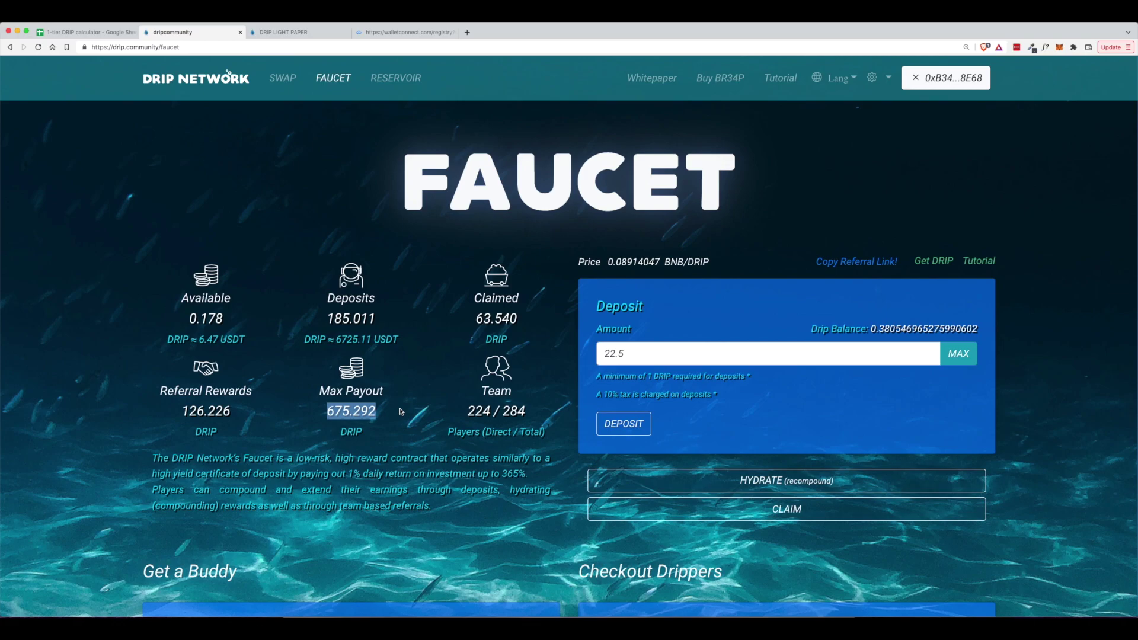
drag(327, 318, 380, 328)
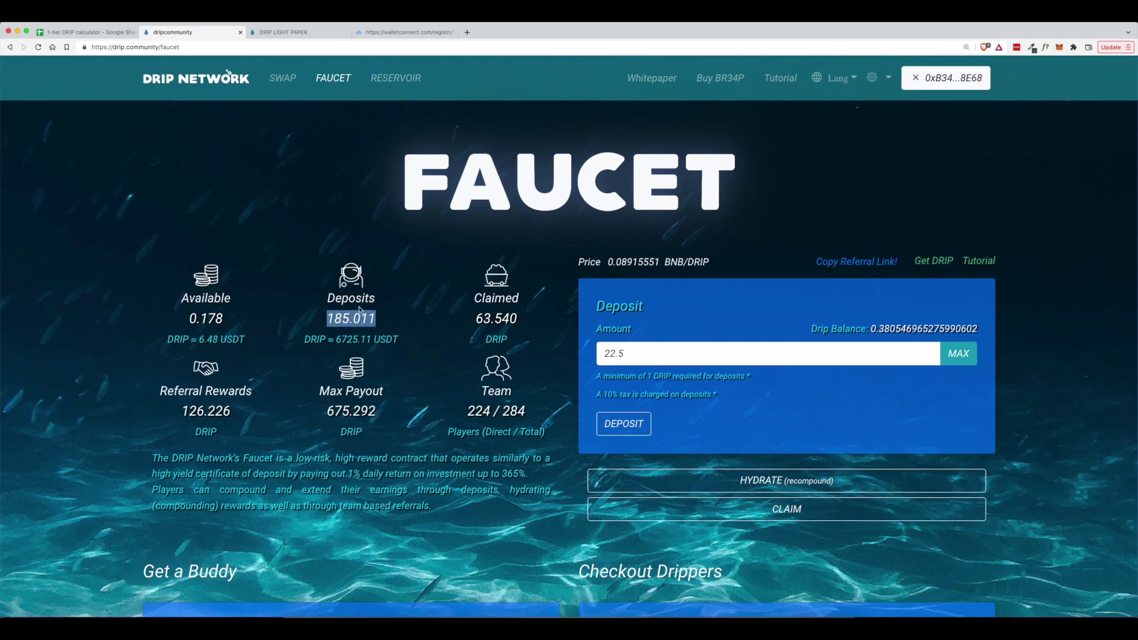
drag(186, 319, 240, 321)
Step: Return to the calculator's Wallets sheet and examine the alternating hydrate and claim days in the Hydrate? column, starting at day 1
click(89, 32)
click(187, 613)
click(166, 249)
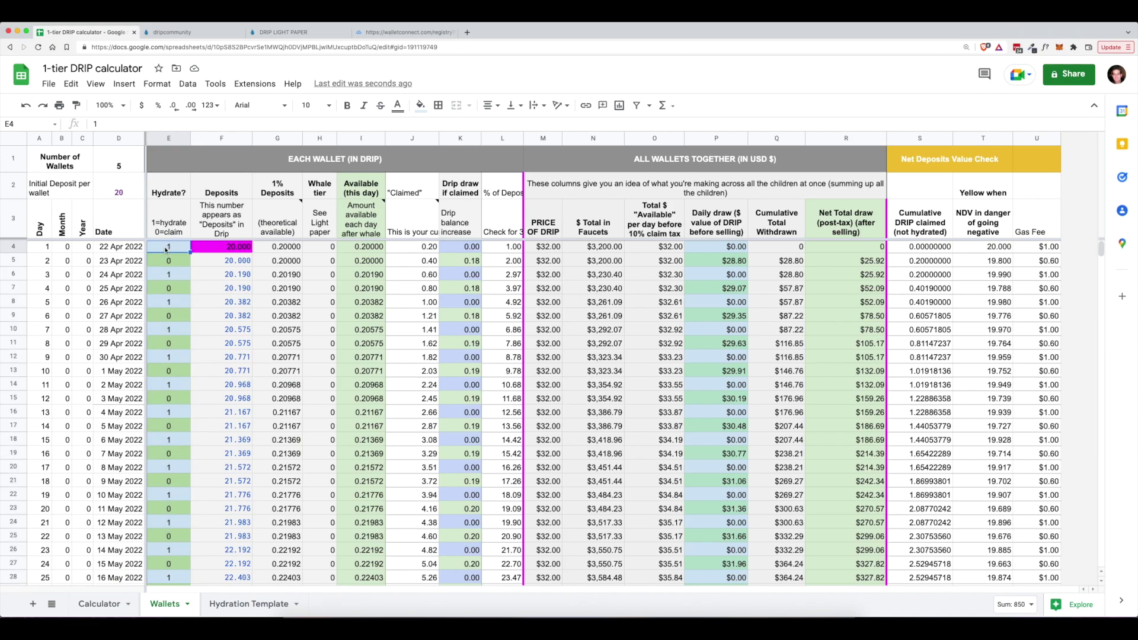
key(Down)
key(Down)
key(Down)
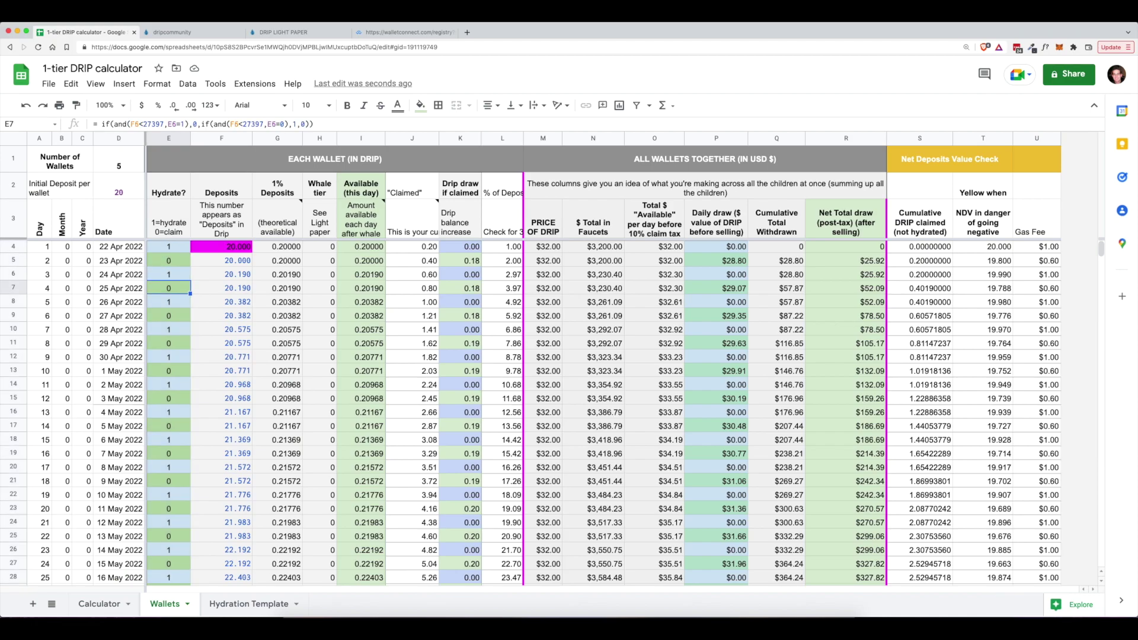
scroll(191, 401, down, 5)
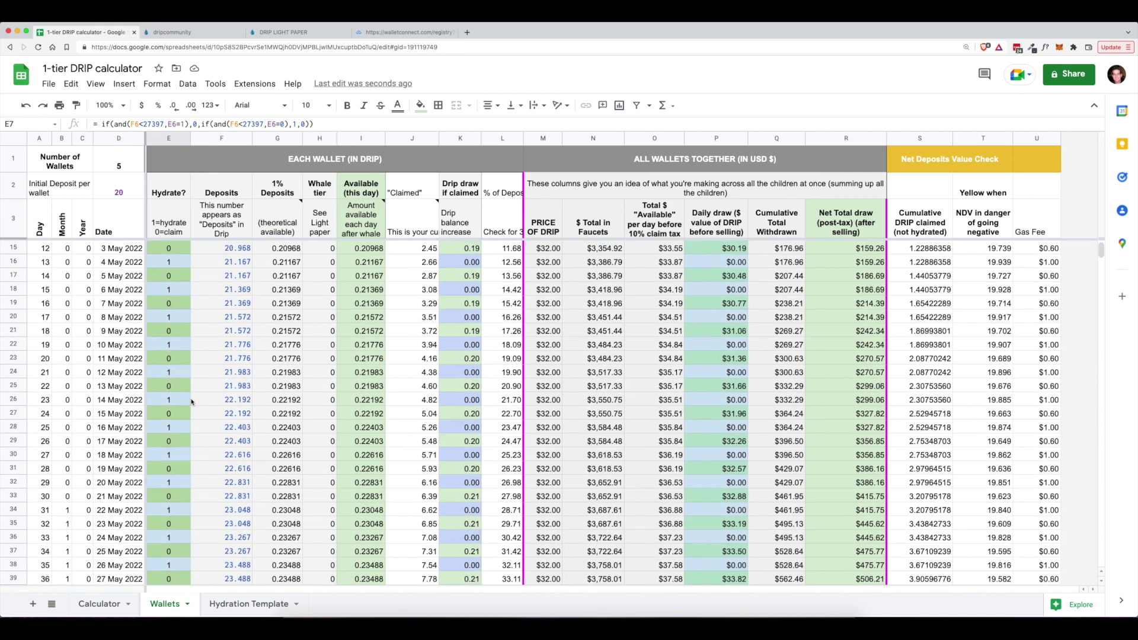
scroll(191, 402, up, 5)
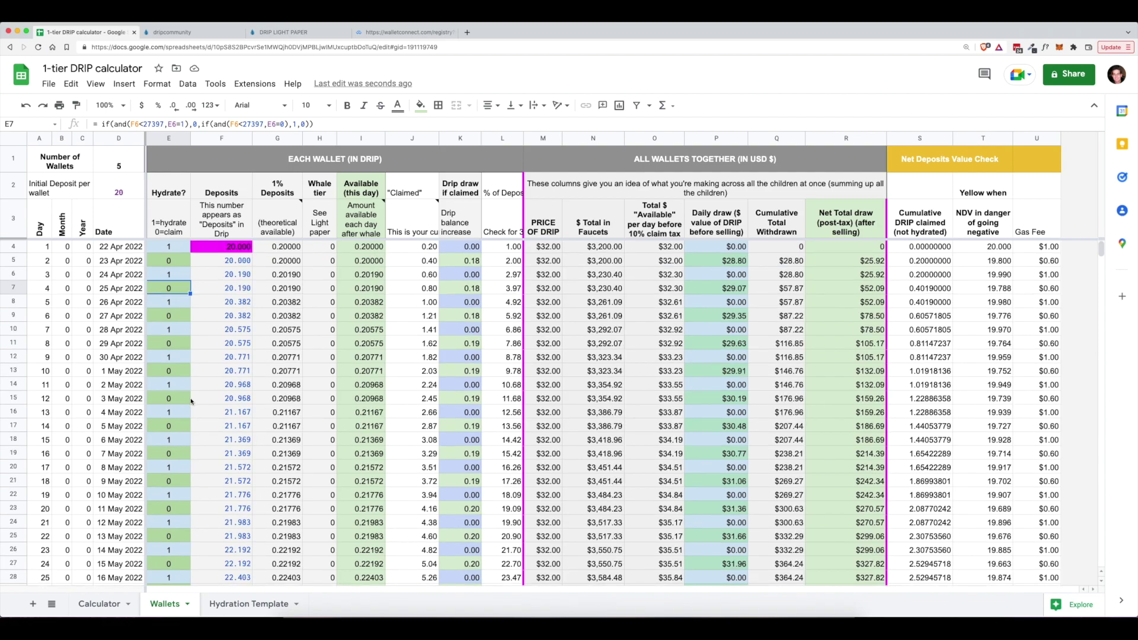
Step: Return to the Calculator sheet and select the number of wallets to review it against the projected results
click(95, 605)
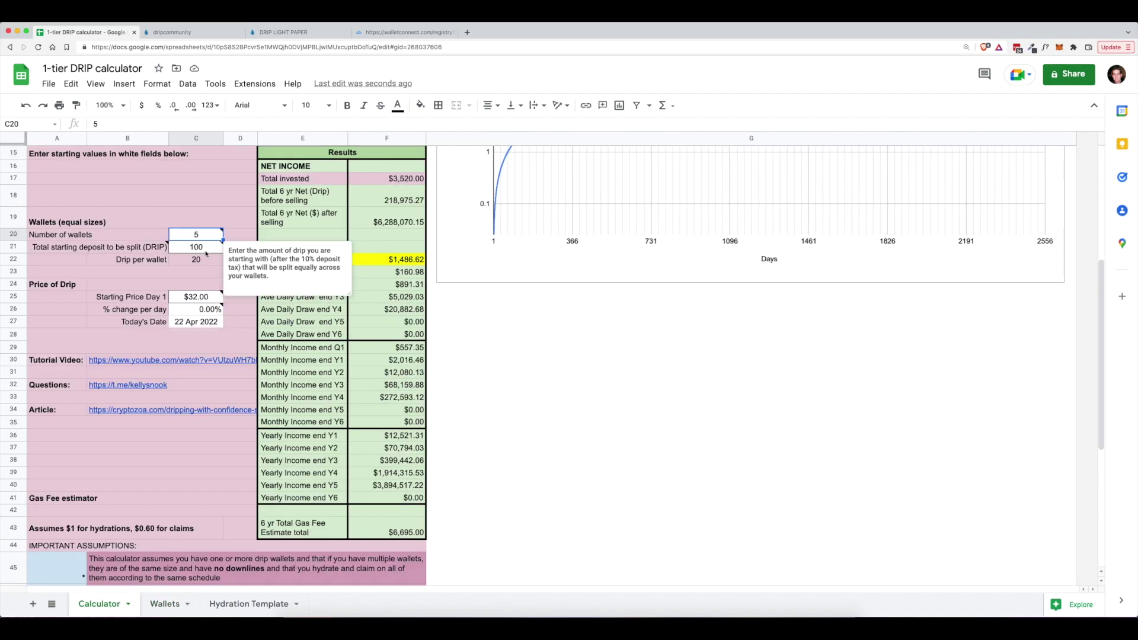
click(532, 305)
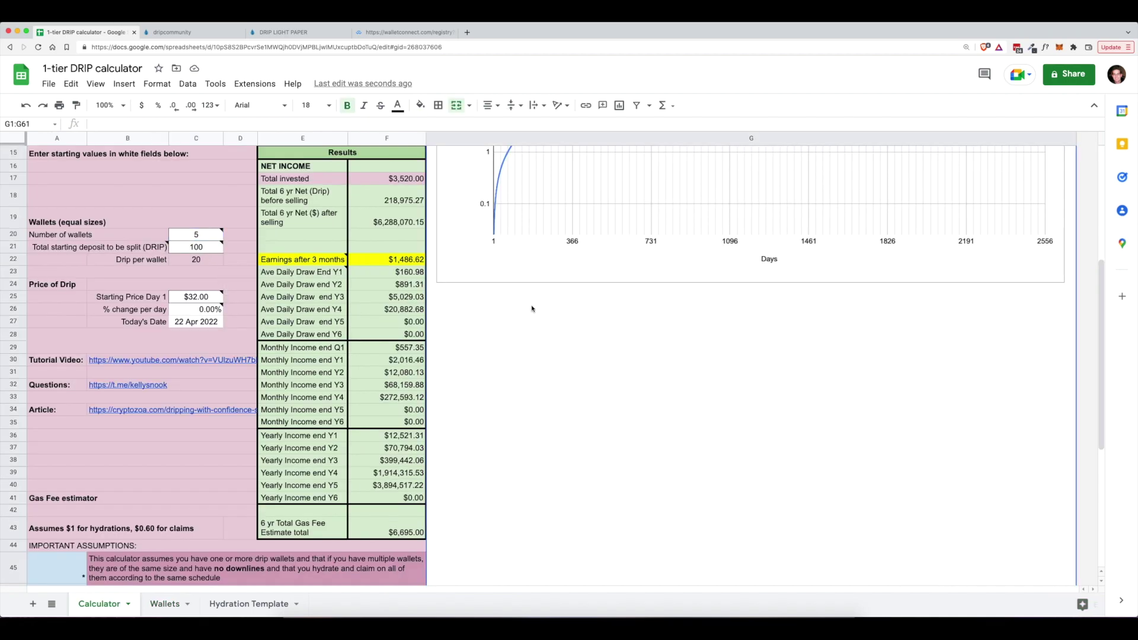
click(199, 235)
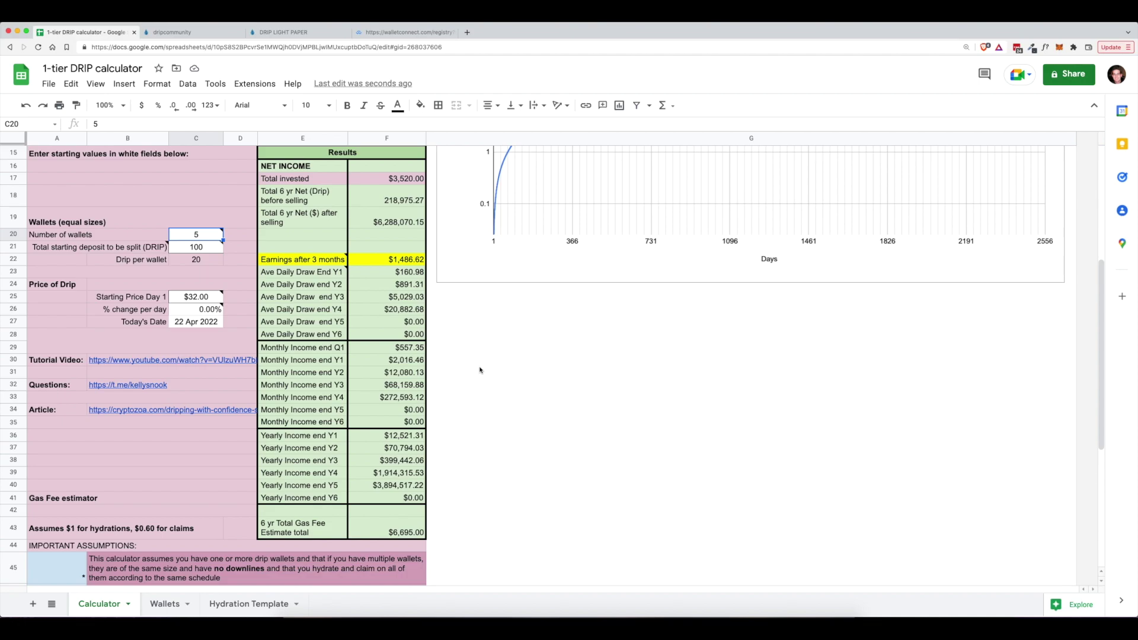
mouse_move(200, 237)
Step: Open the MetaMask wallet, view its account list and the form for creating an account, and cancel the form
click(1059, 48)
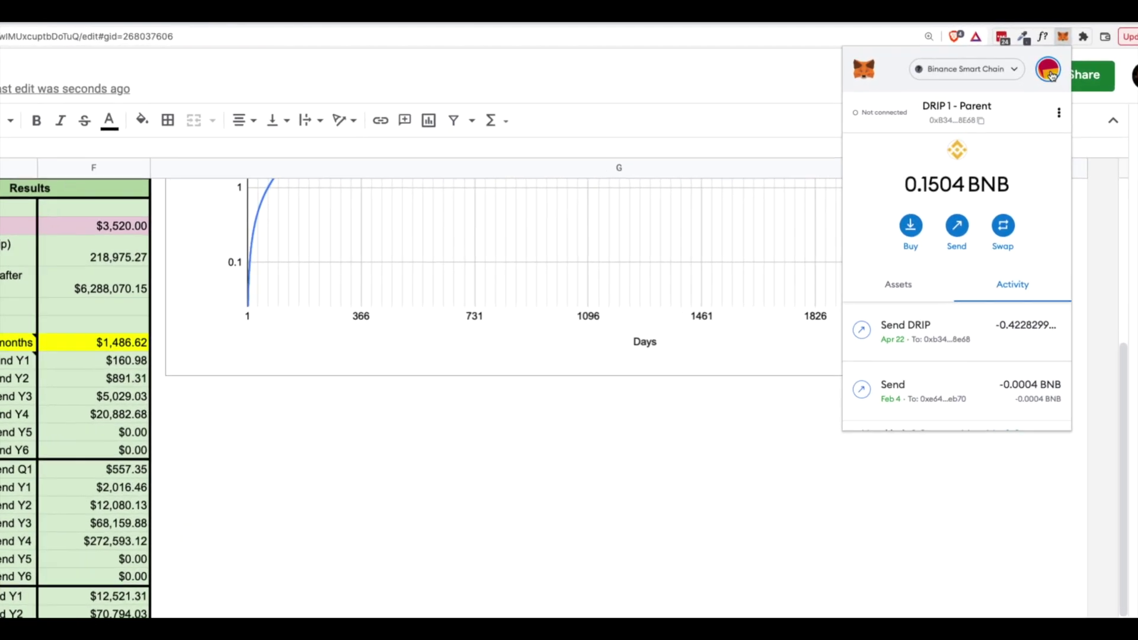
click(1050, 72)
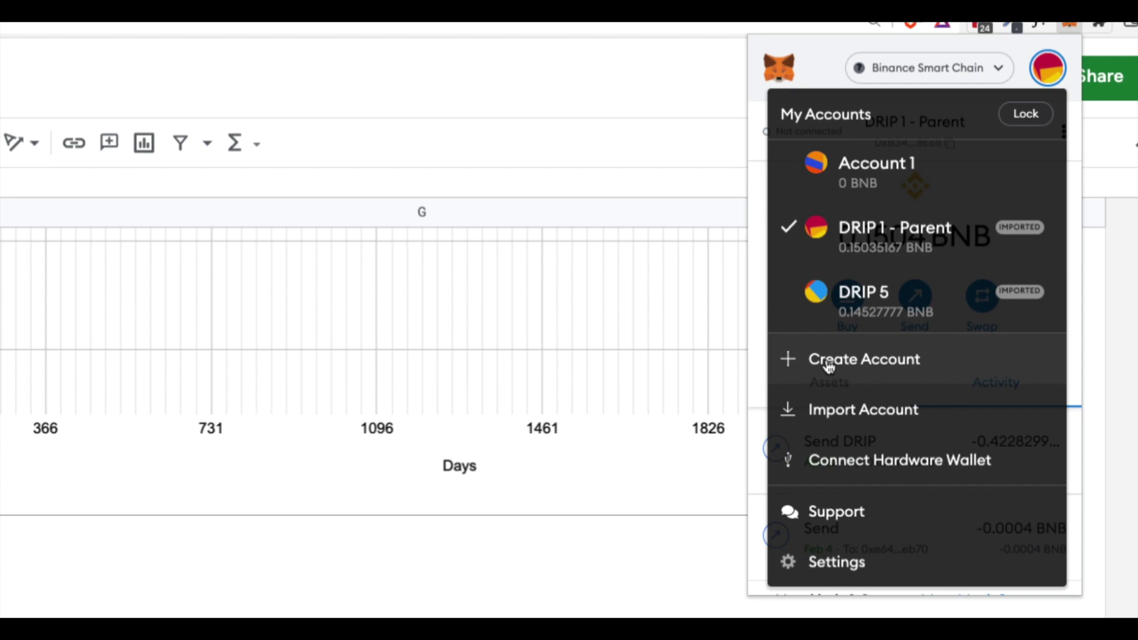
click(883, 360)
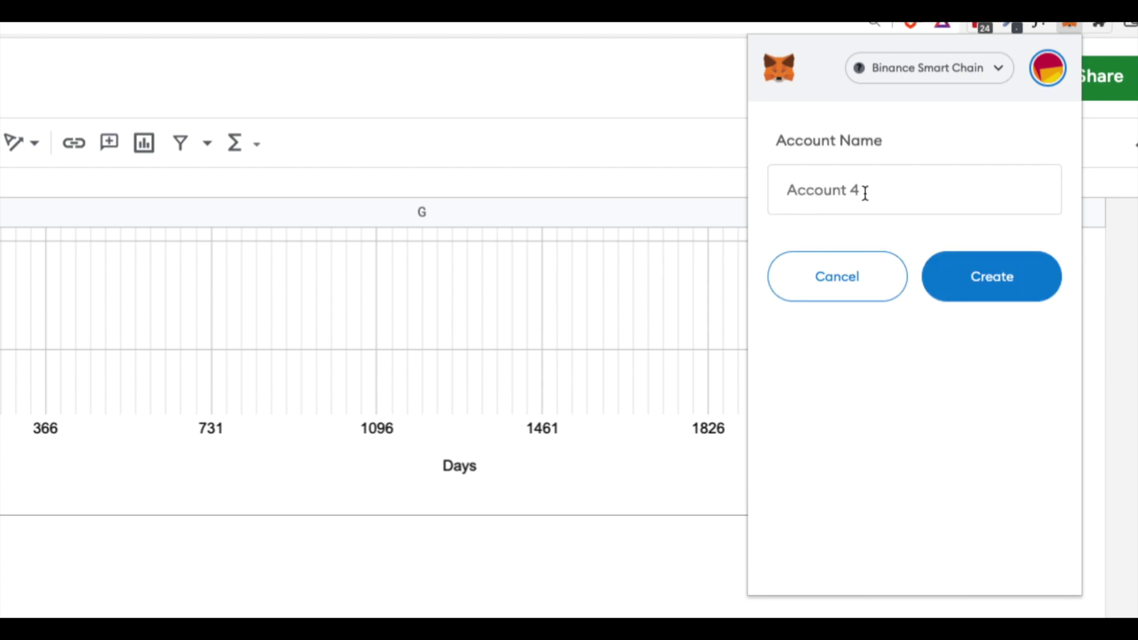
click(850, 290)
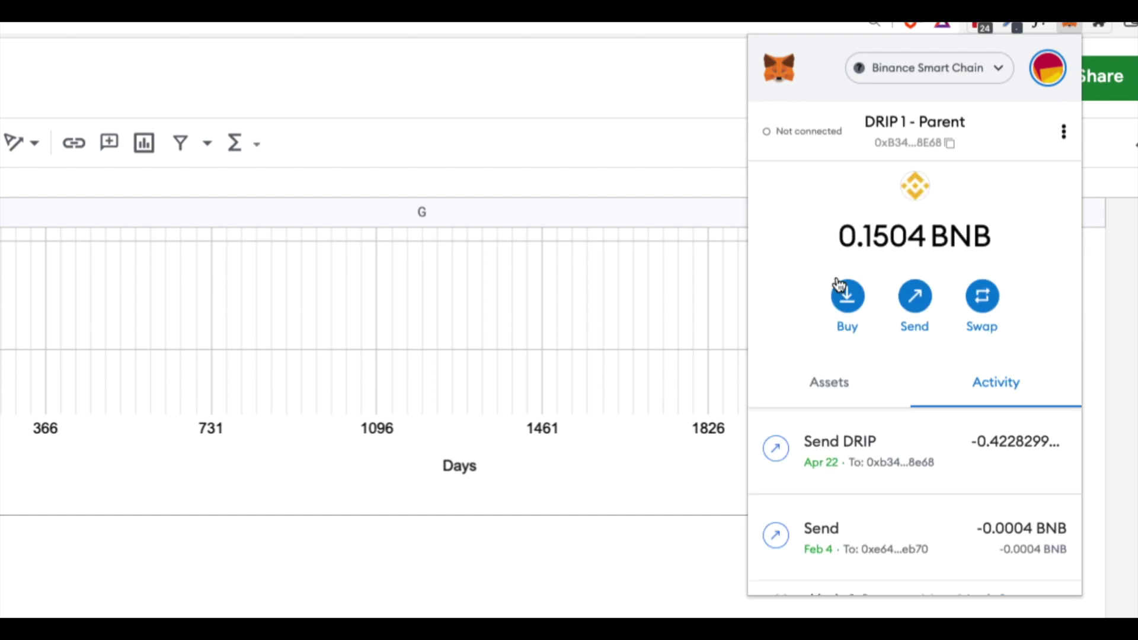
Step: Switch the active MetaMask account to DRIP 5
click(1048, 67)
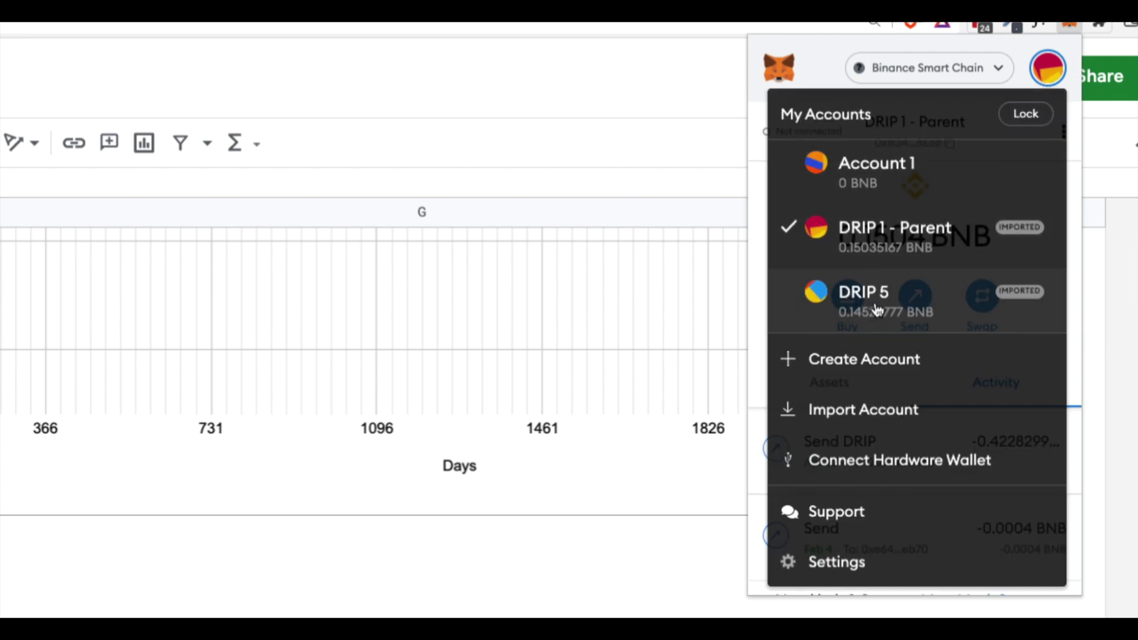
click(853, 308)
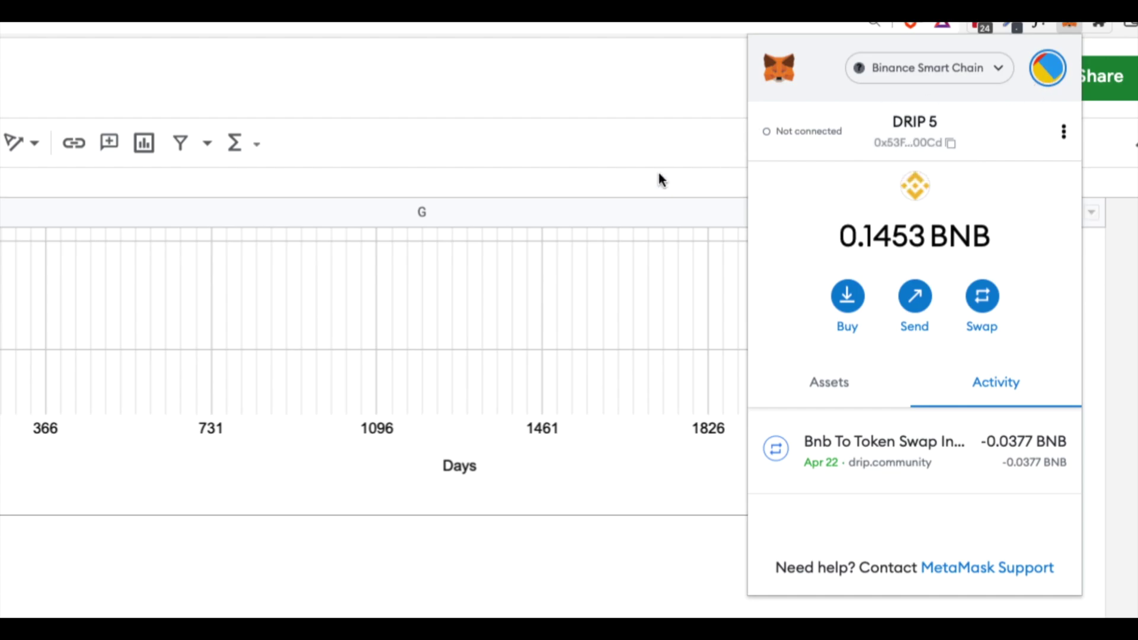
Step: Go to the DRIP faucet page and switch the active MetaMask account from DRIP 5 to DRIP 1 - Parent
click(673, 132)
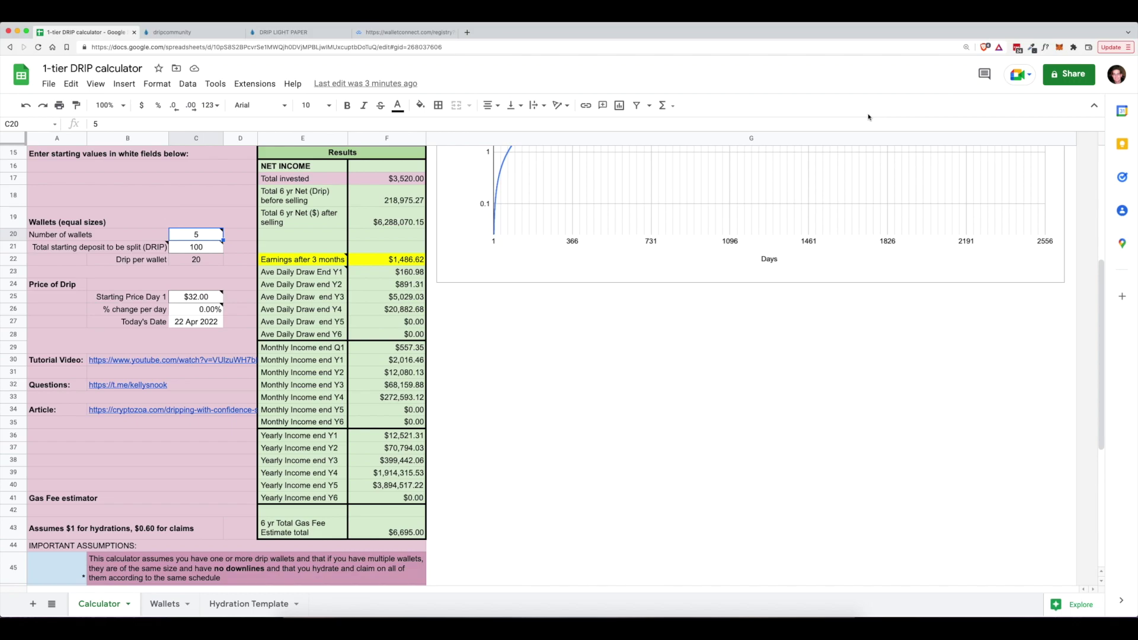
click(196, 33)
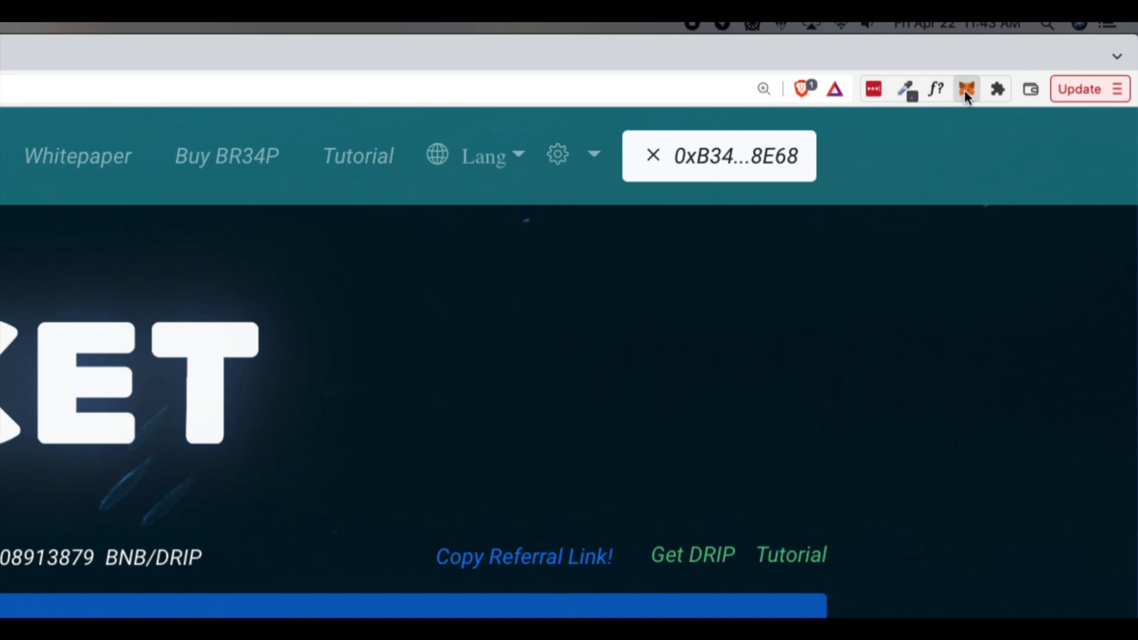
click(965, 89)
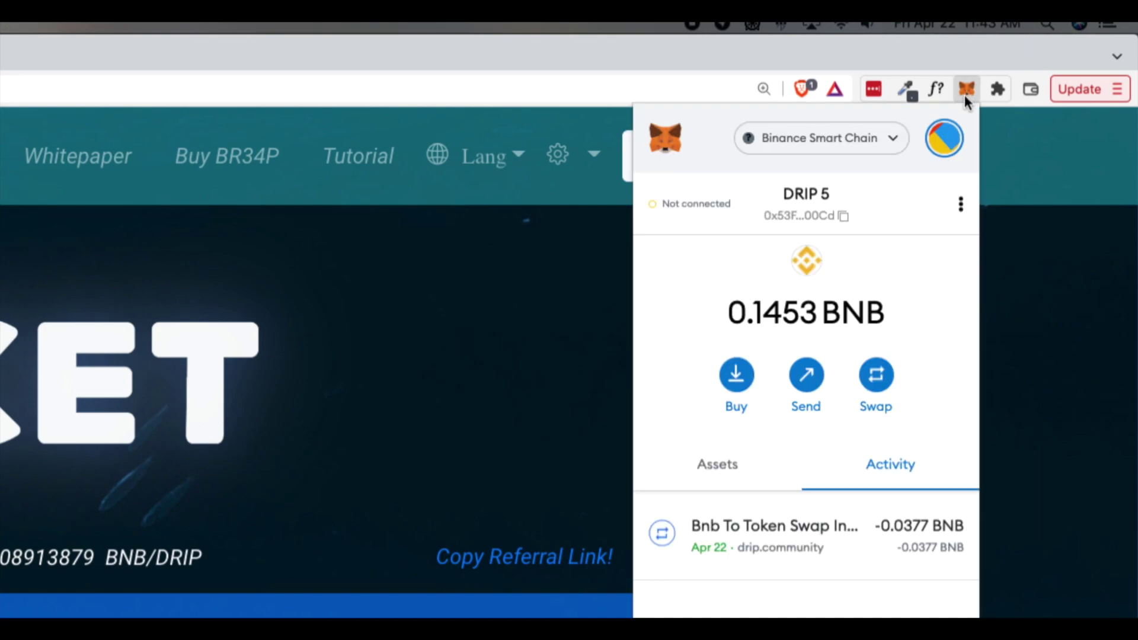
click(943, 145)
click(941, 139)
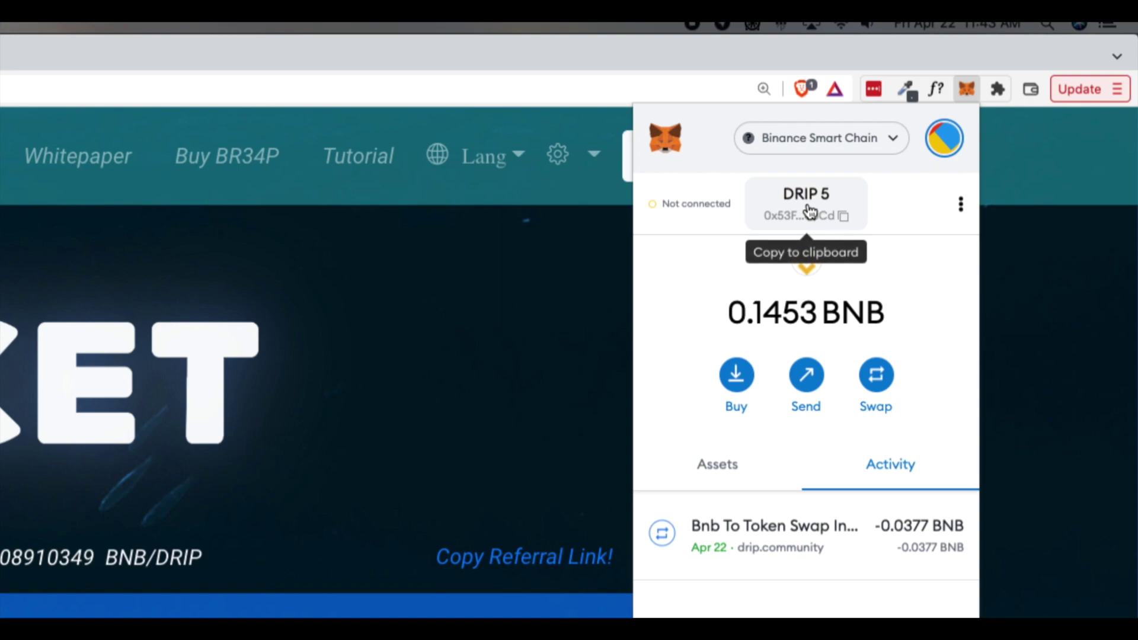
click(946, 145)
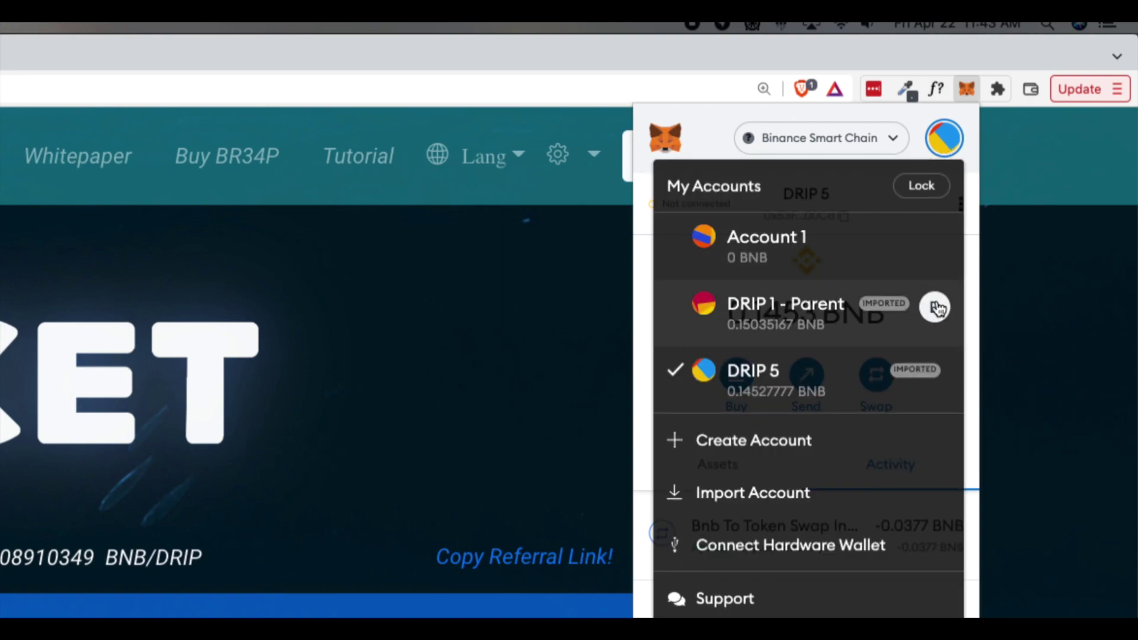
click(833, 314)
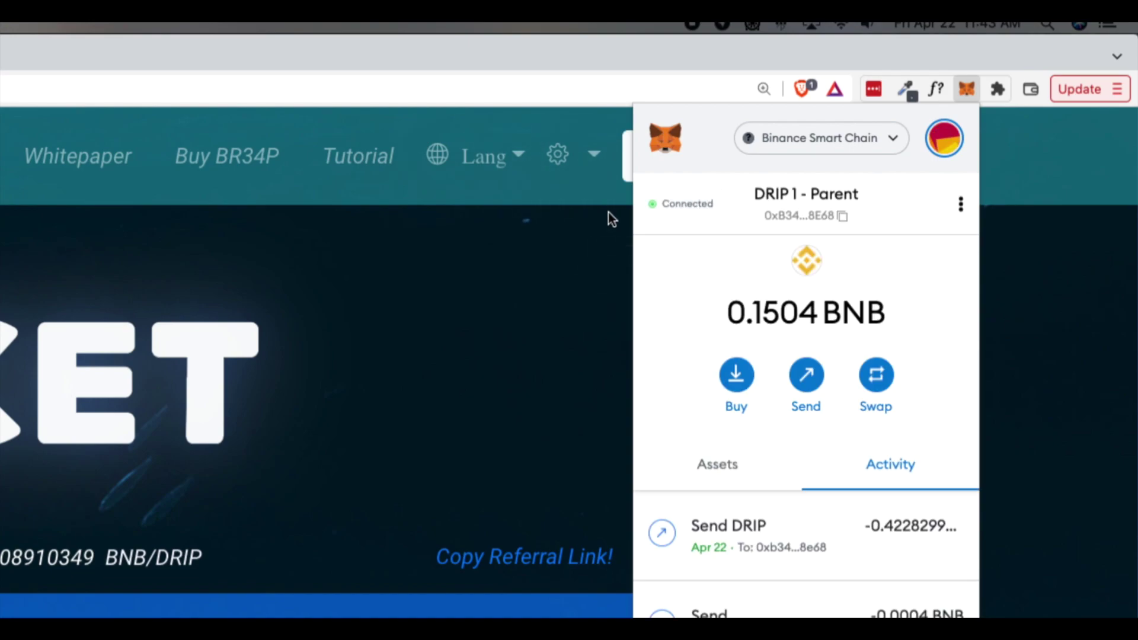
click(617, 196)
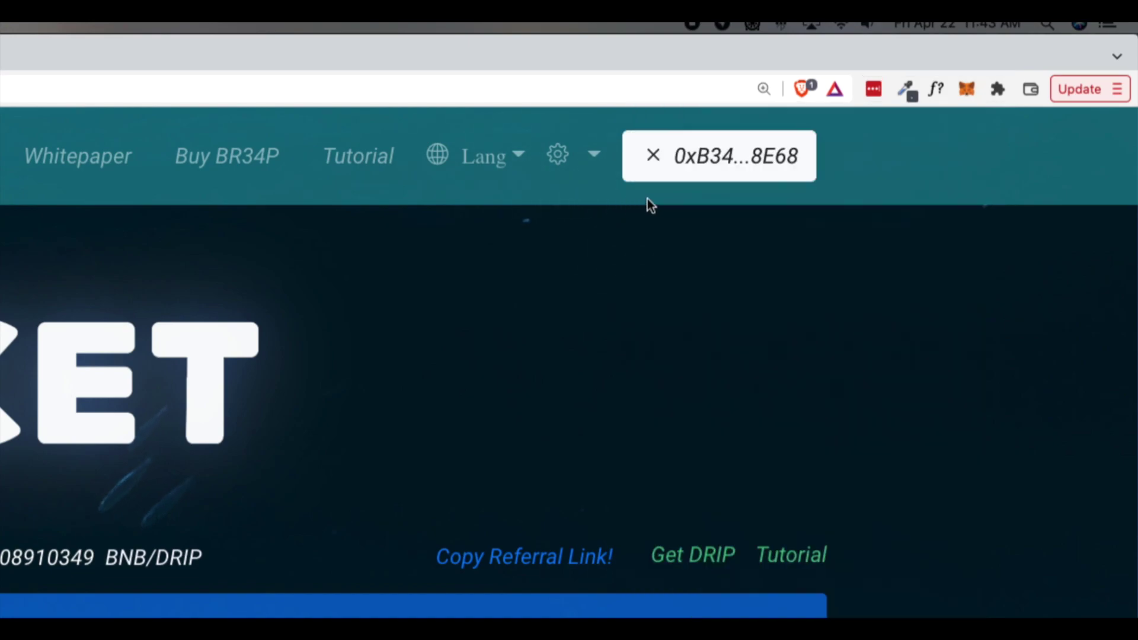
Step: Disconnect the wallet shown on the faucet site and switch the active MetaMask account to DRIP 5
click(708, 159)
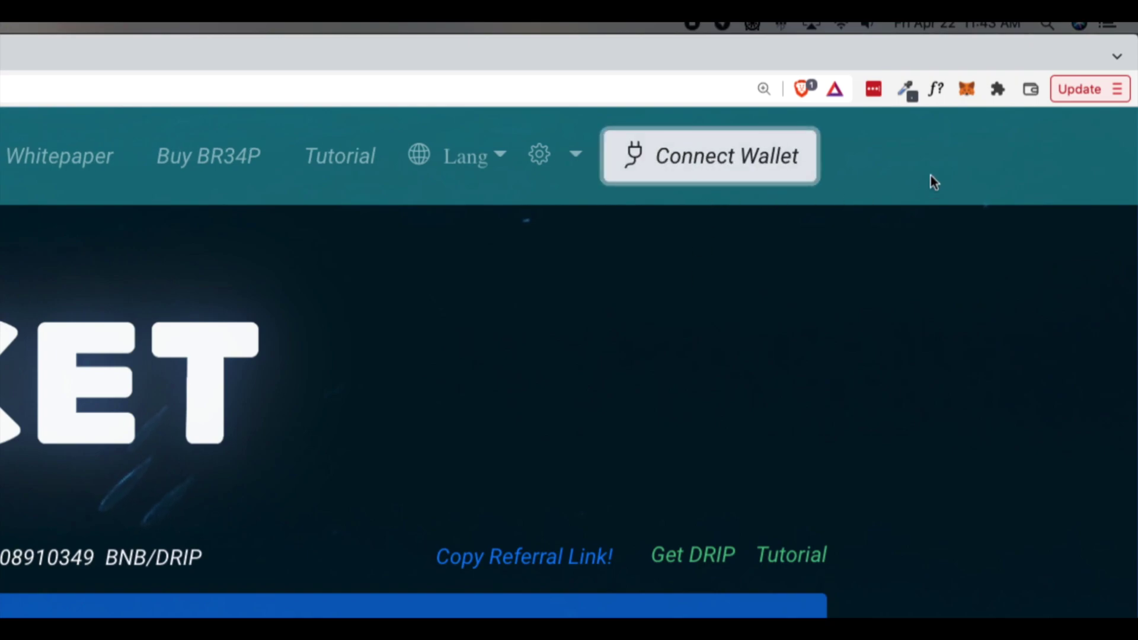
click(967, 89)
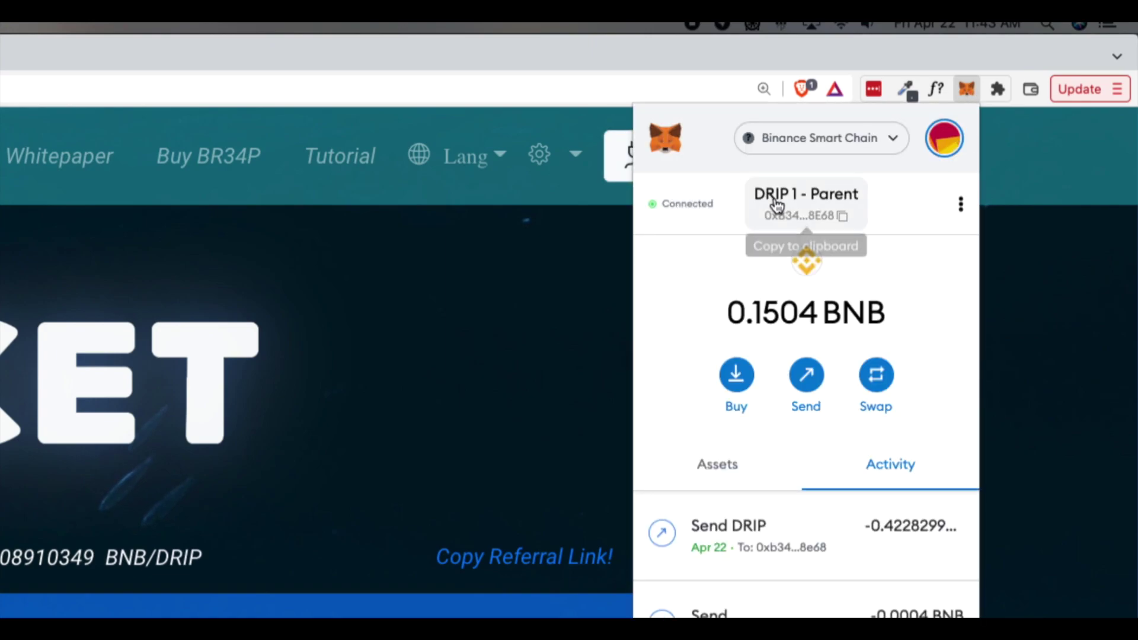
click(955, 151)
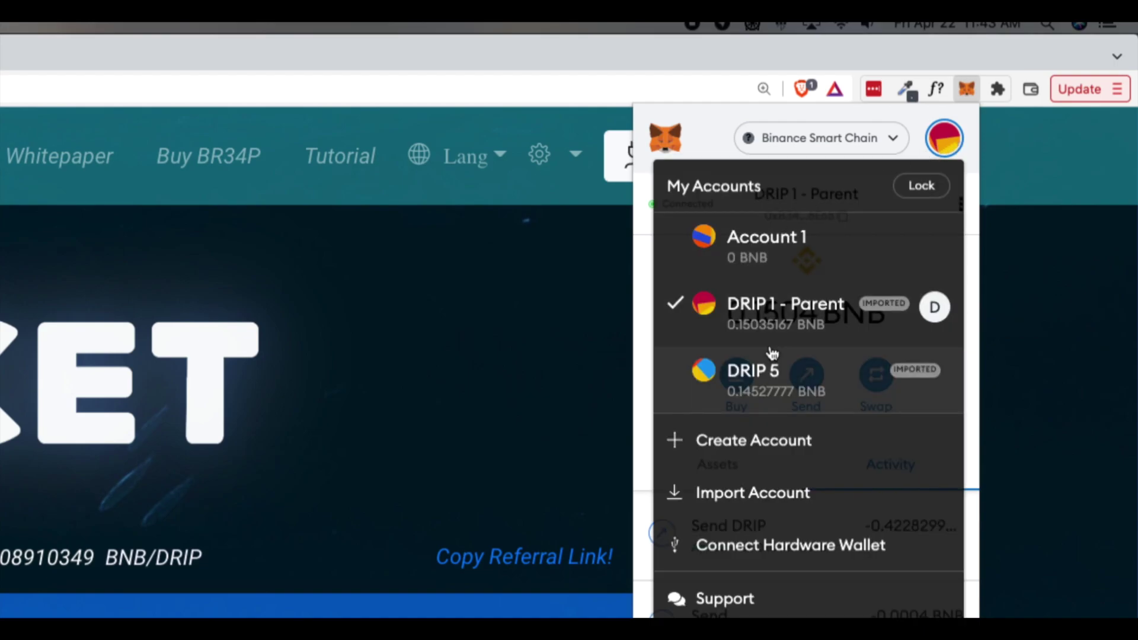
click(770, 388)
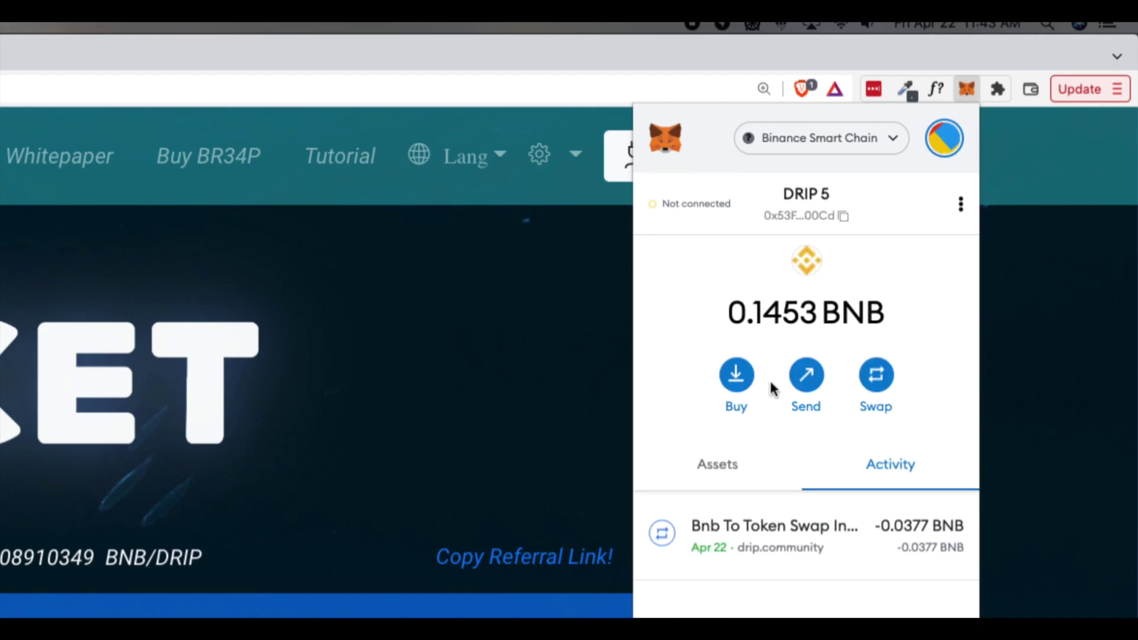
Step: Try to connect the faucet site to the DRIP 5 account through MetaMask
click(1072, 191)
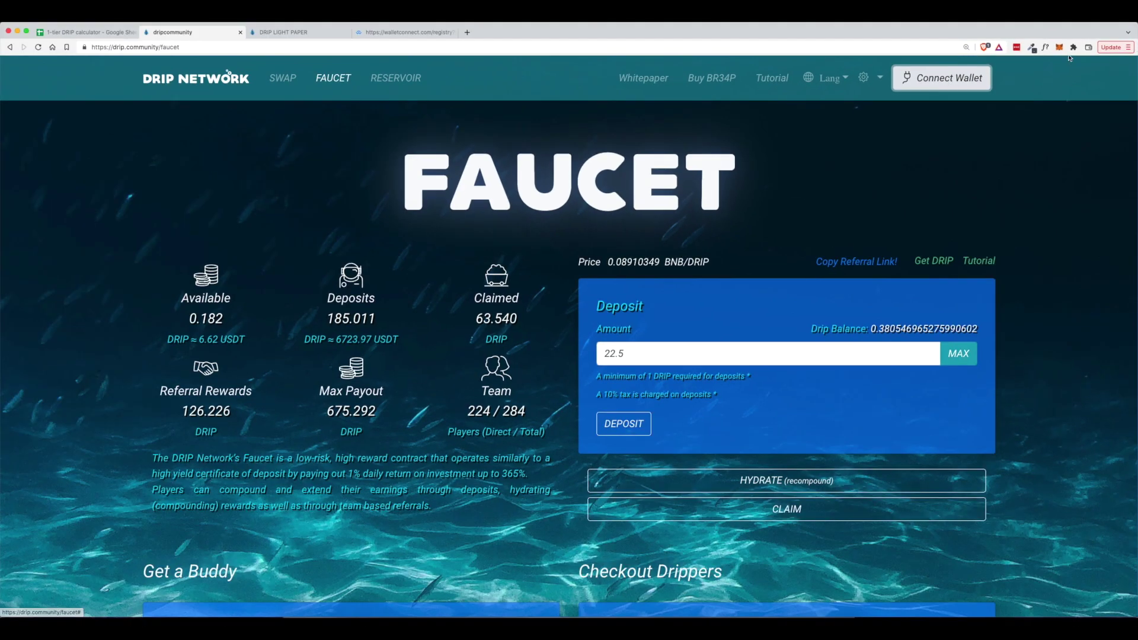
click(969, 82)
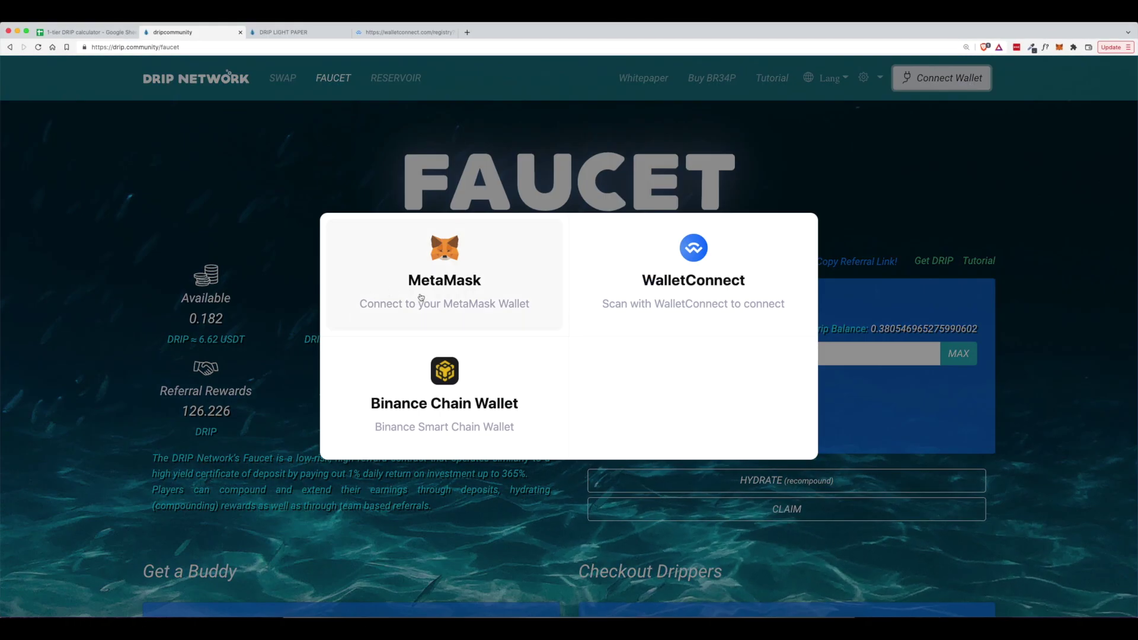
click(438, 286)
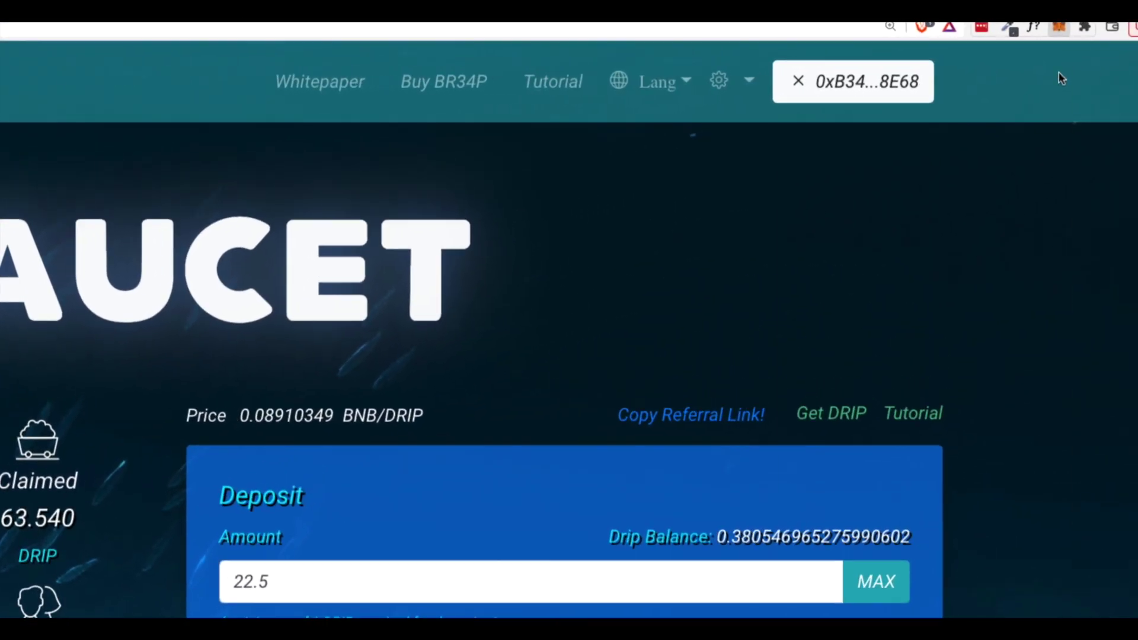
Step: Switch MetaMask to DRIP 1 - Parent and disconnect that account from drip.community in its site connections
click(1058, 27)
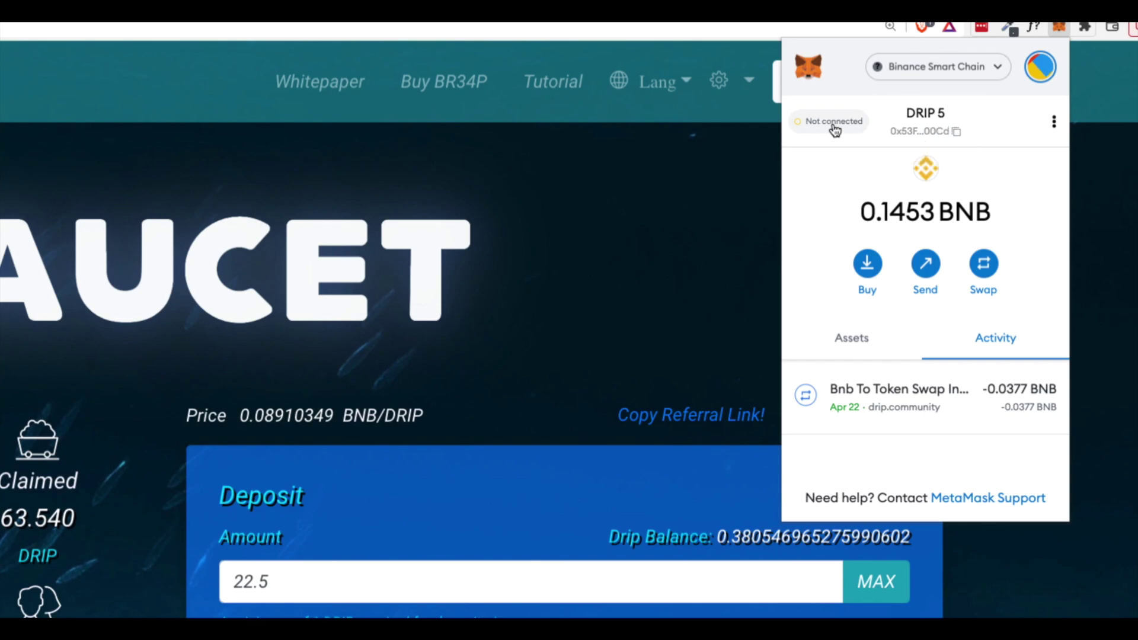
click(1048, 68)
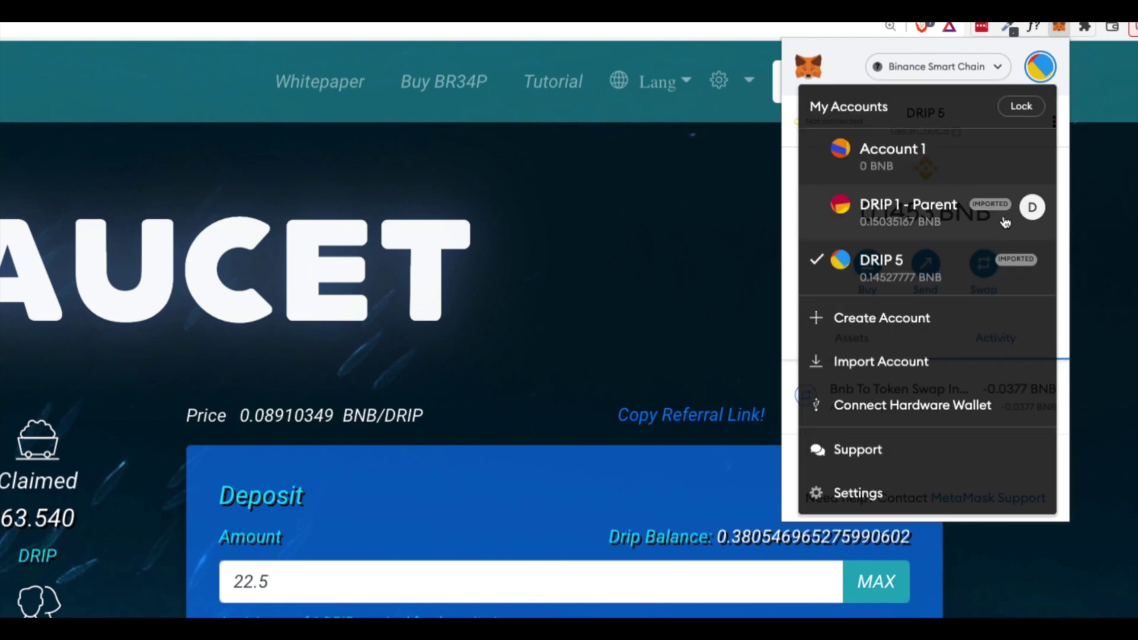
click(915, 213)
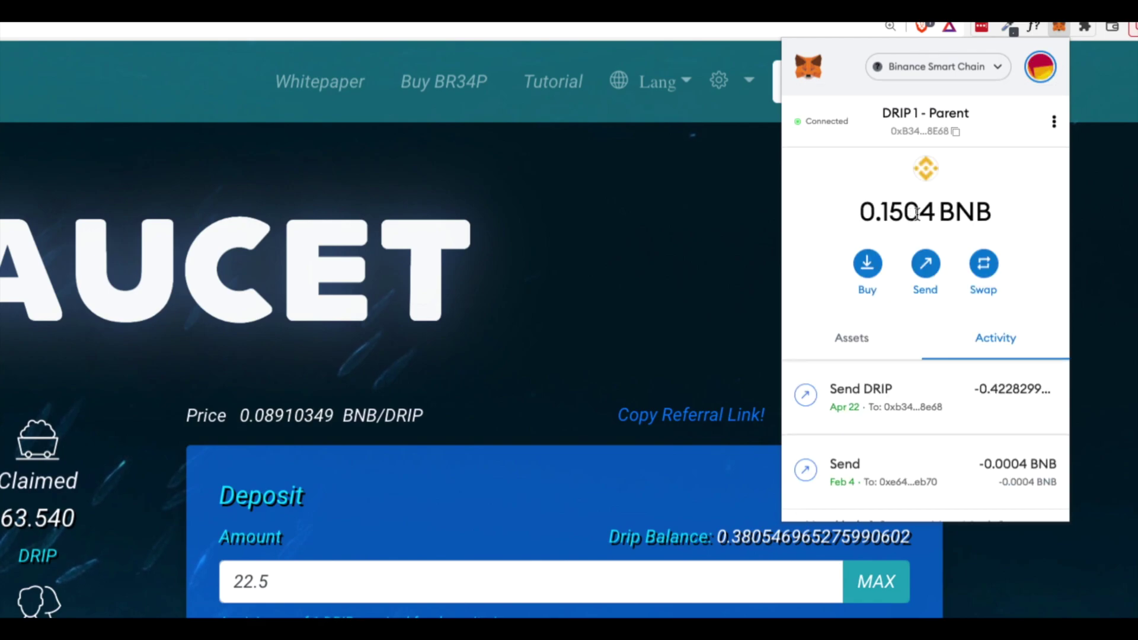
click(829, 121)
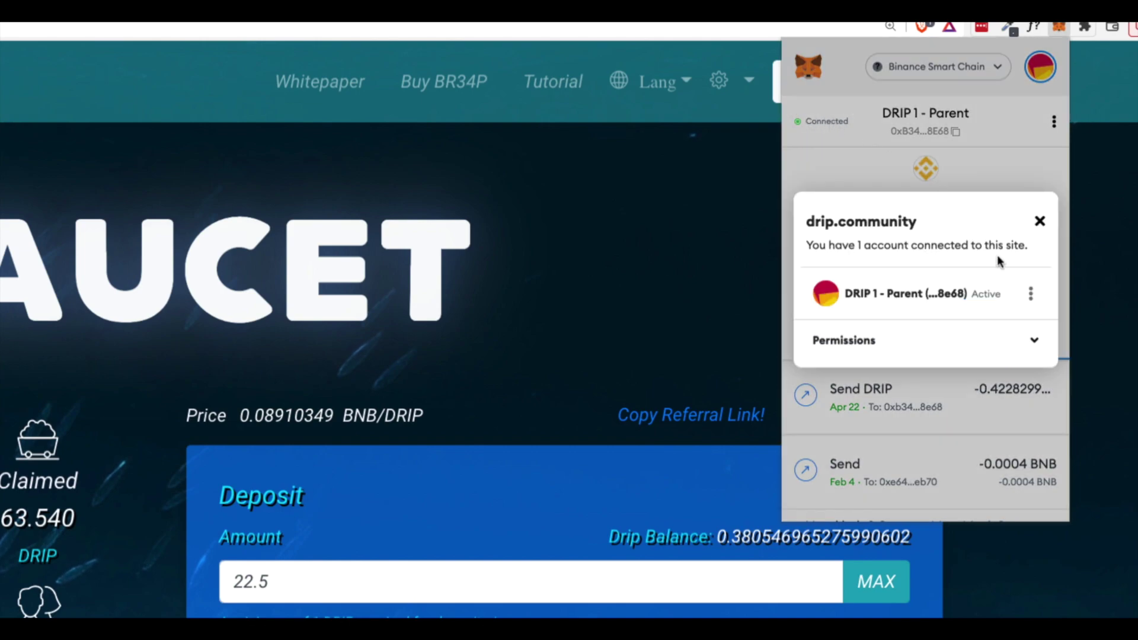
click(1032, 294)
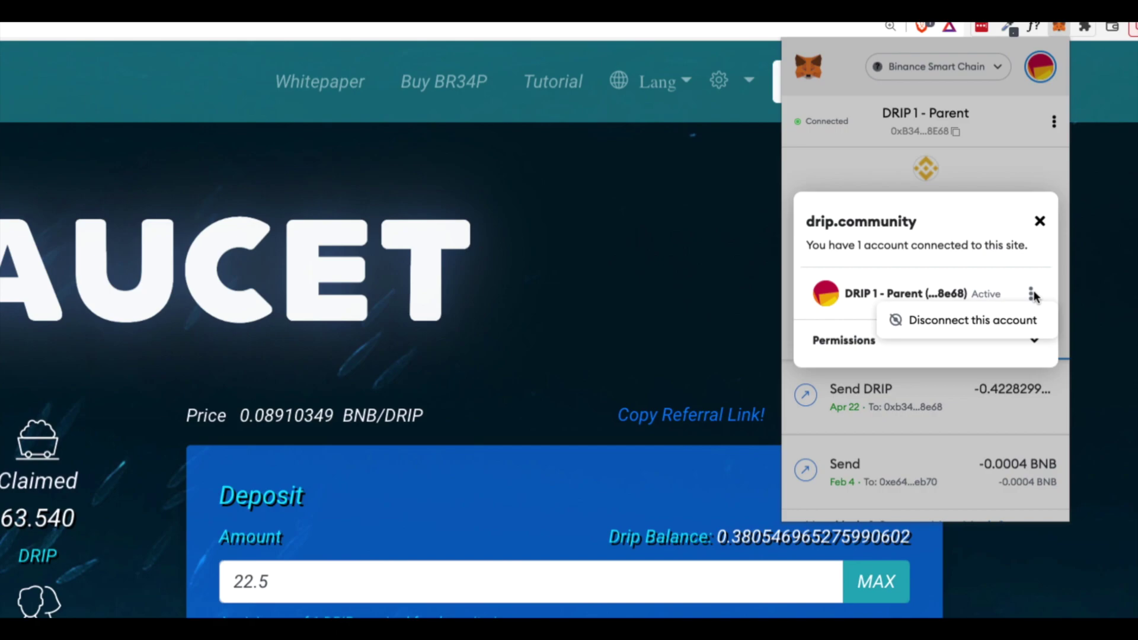
click(979, 321)
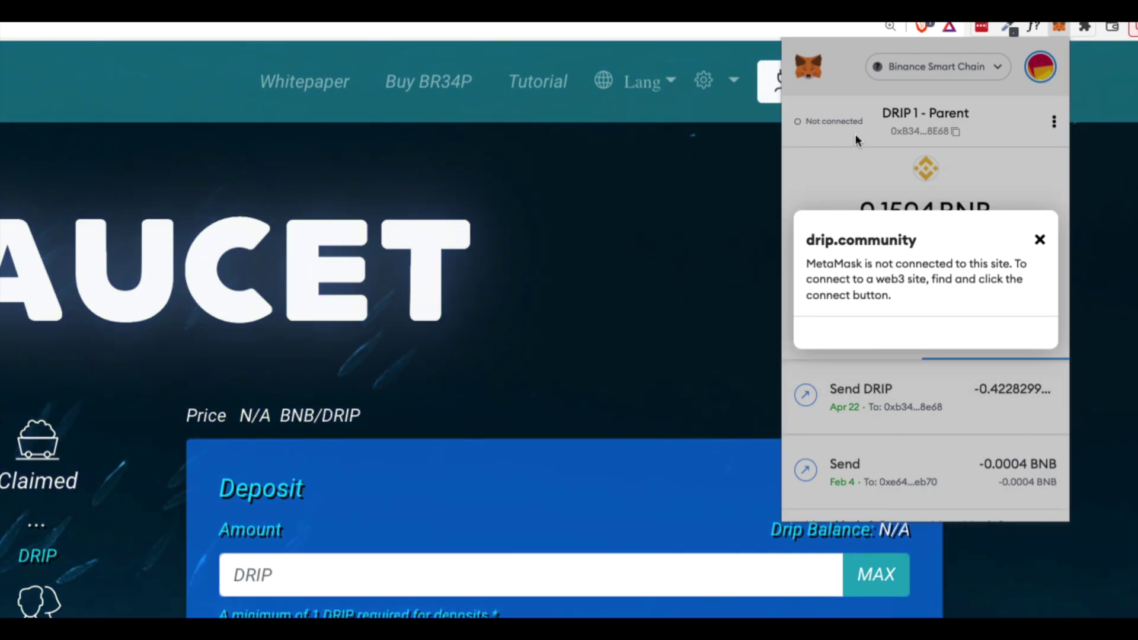
click(855, 134)
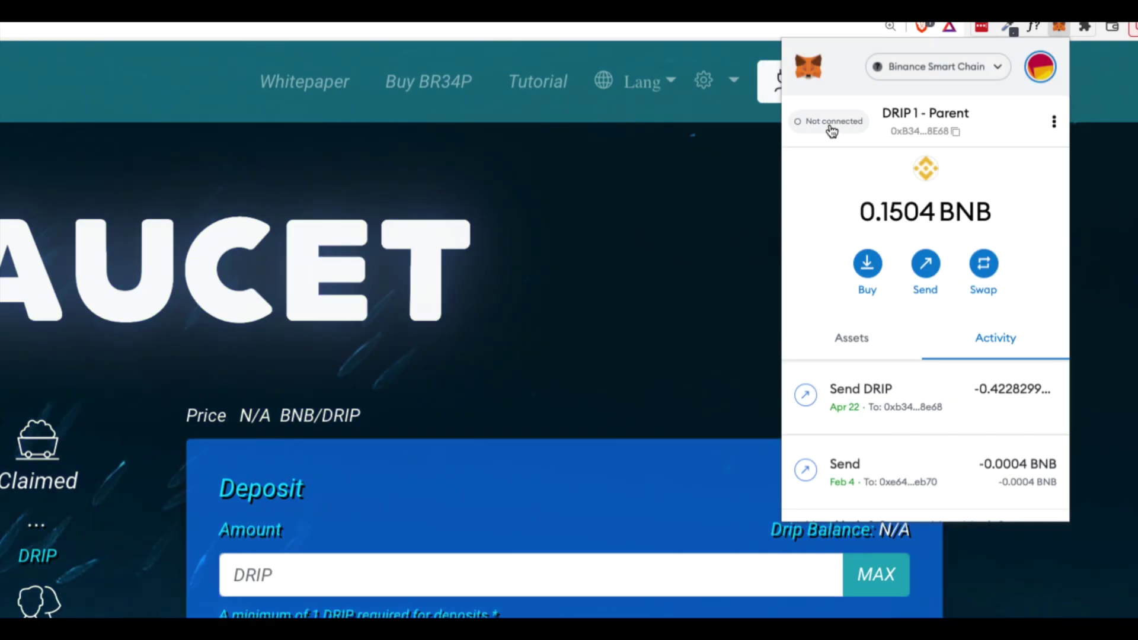
Step: Switch MetaMask to DRIP 5 and connect only that account to the drip.community faucet
click(1048, 72)
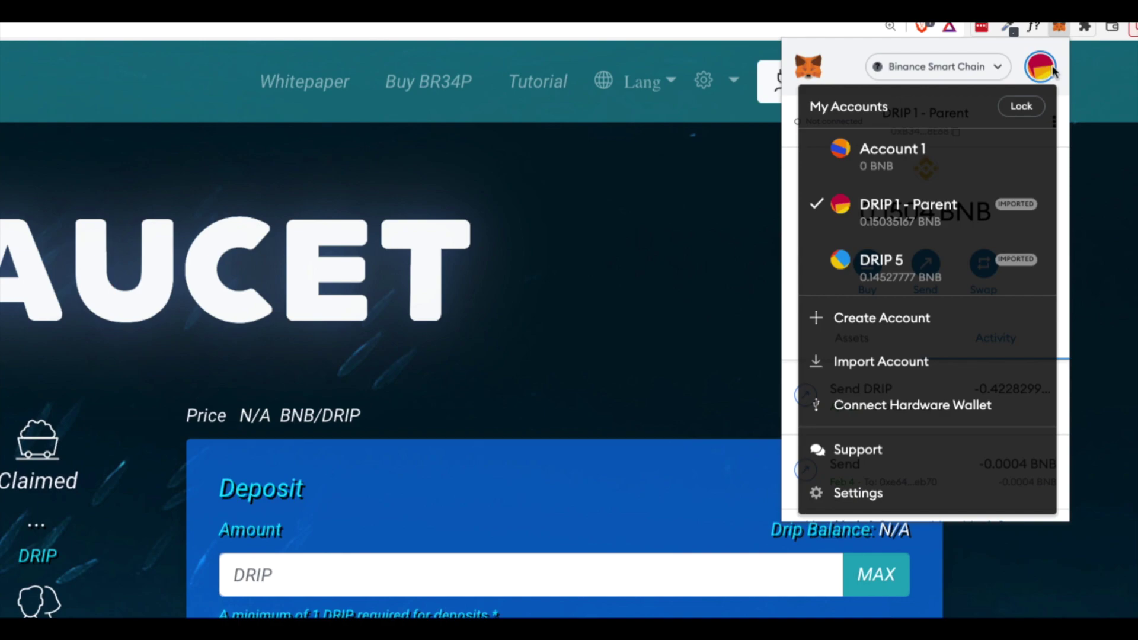
click(890, 277)
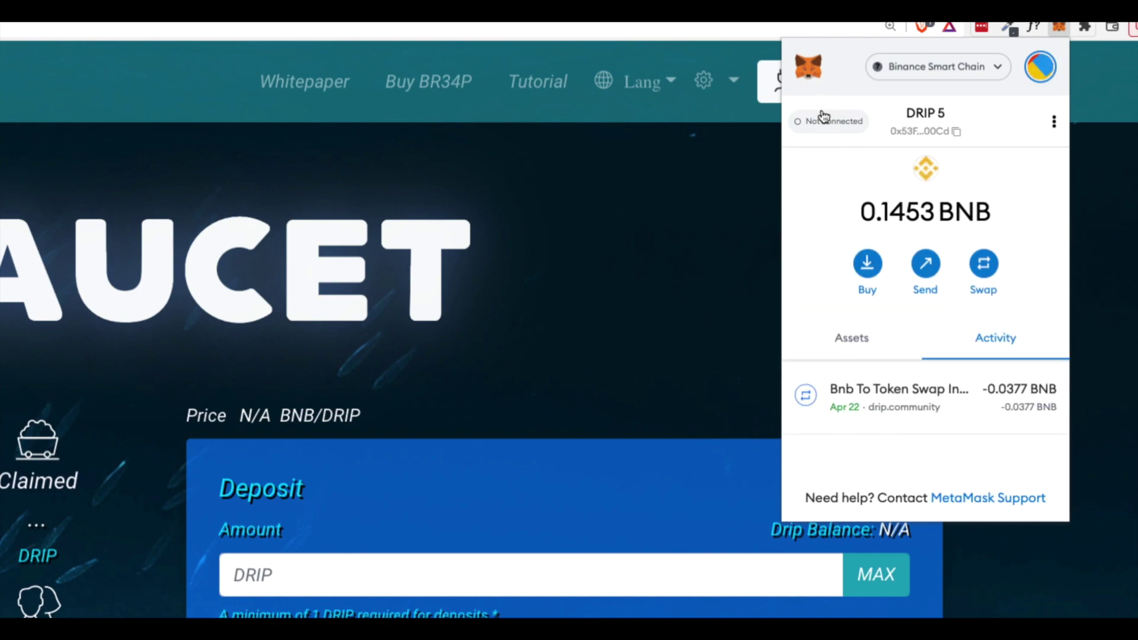
click(758, 122)
click(849, 83)
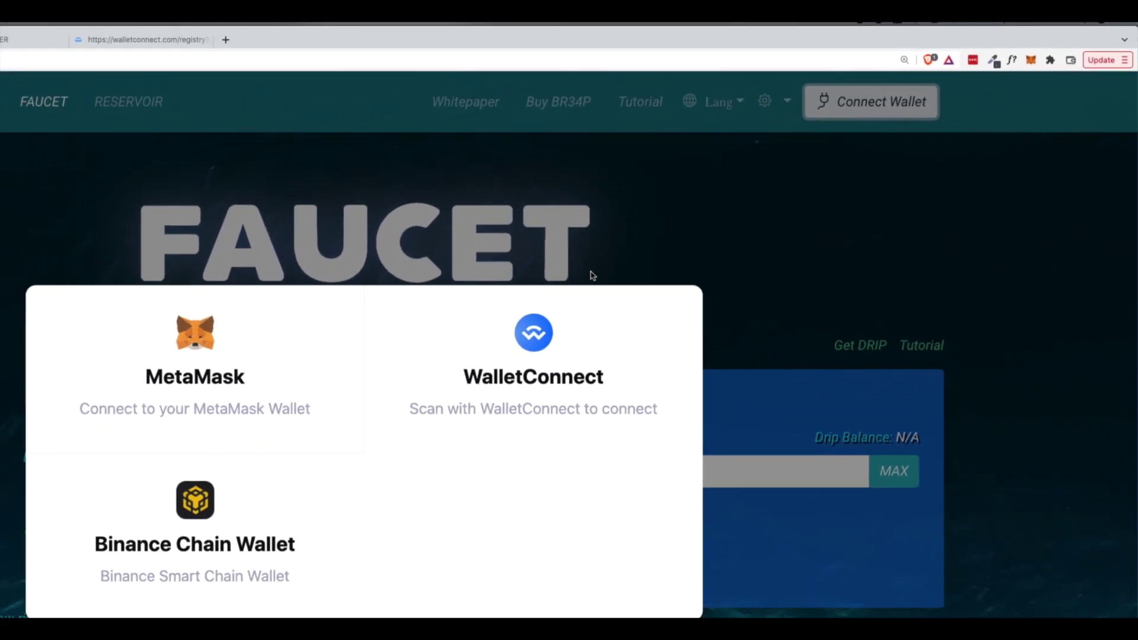
click(205, 360)
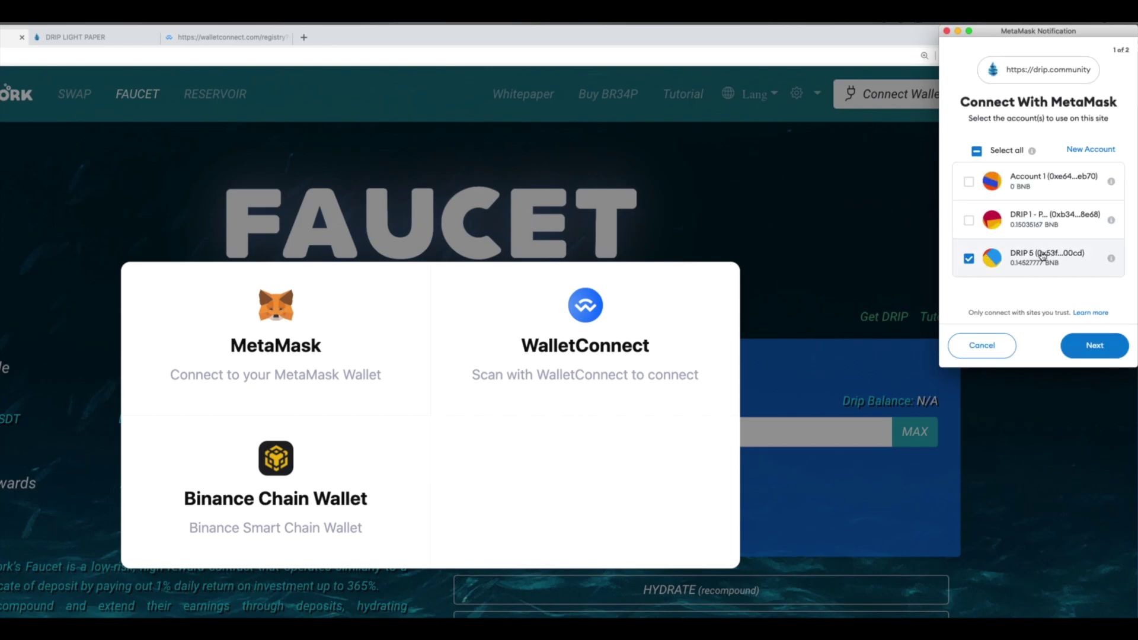
click(1095, 344)
click(1094, 344)
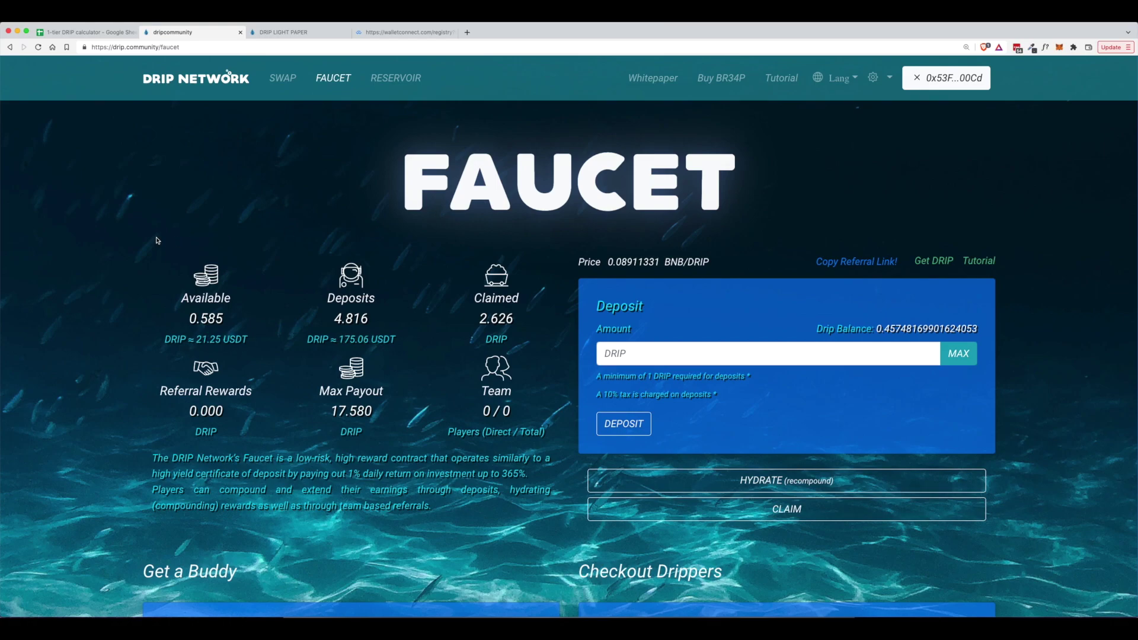
Step: Glance at the DRIP calculator spreadsheet, return to the faucet page, and highlight the wallet's Deposits and Available amounts
click(77, 32)
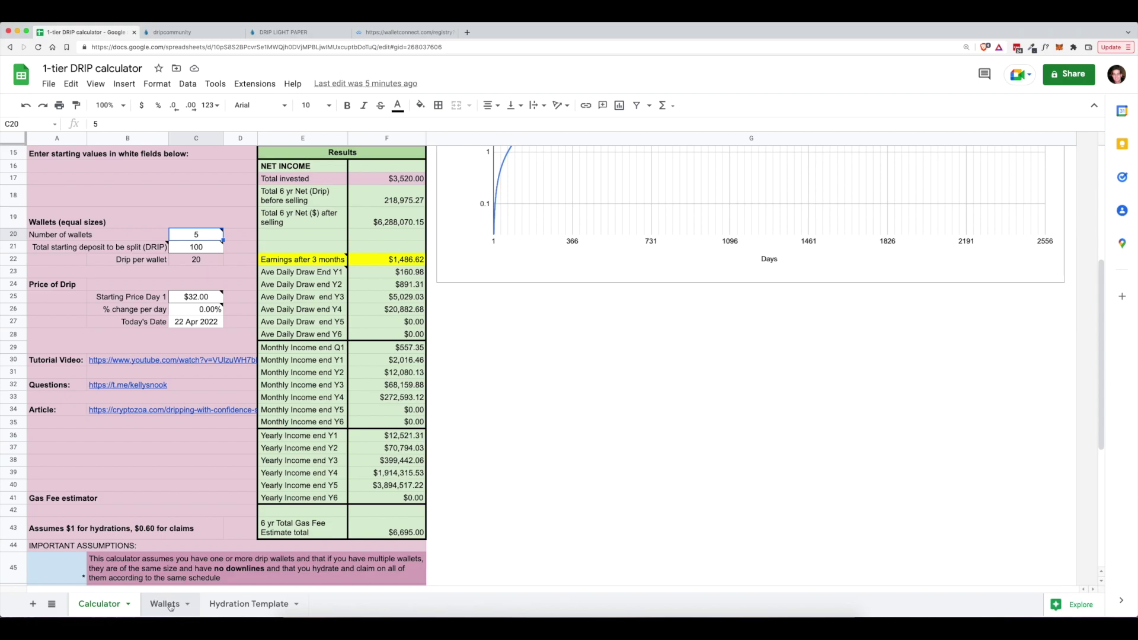
click(178, 32)
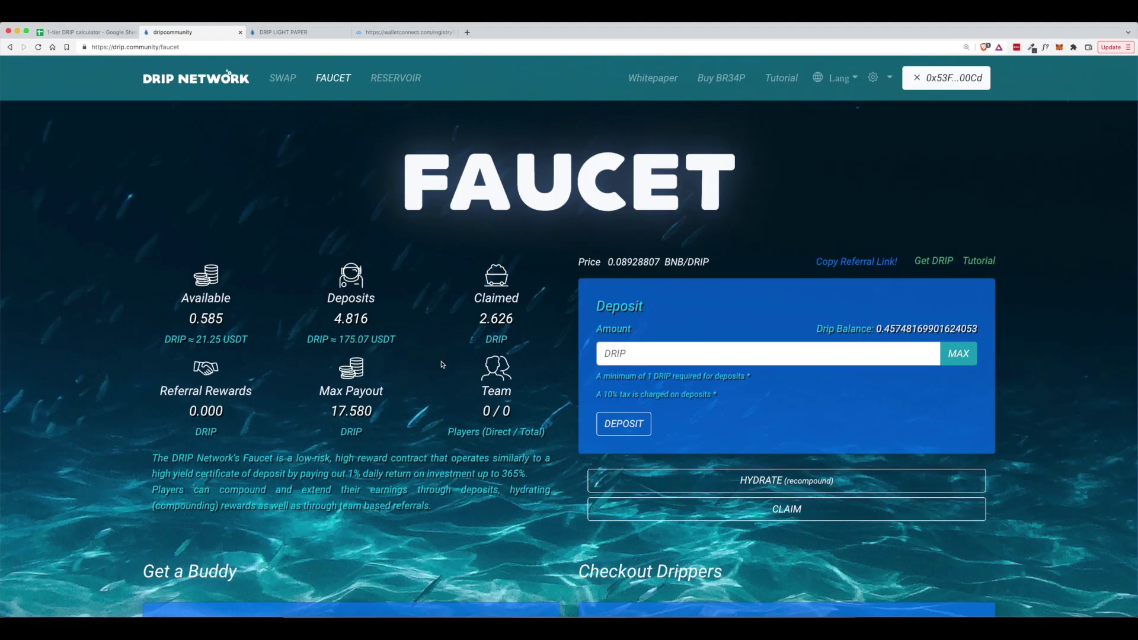
mouse_move(334, 318)
mouse_down()
mouse_move(382, 320)
mouse_move(356, 322)
mouse_up()
drag(189, 318, 234, 321)
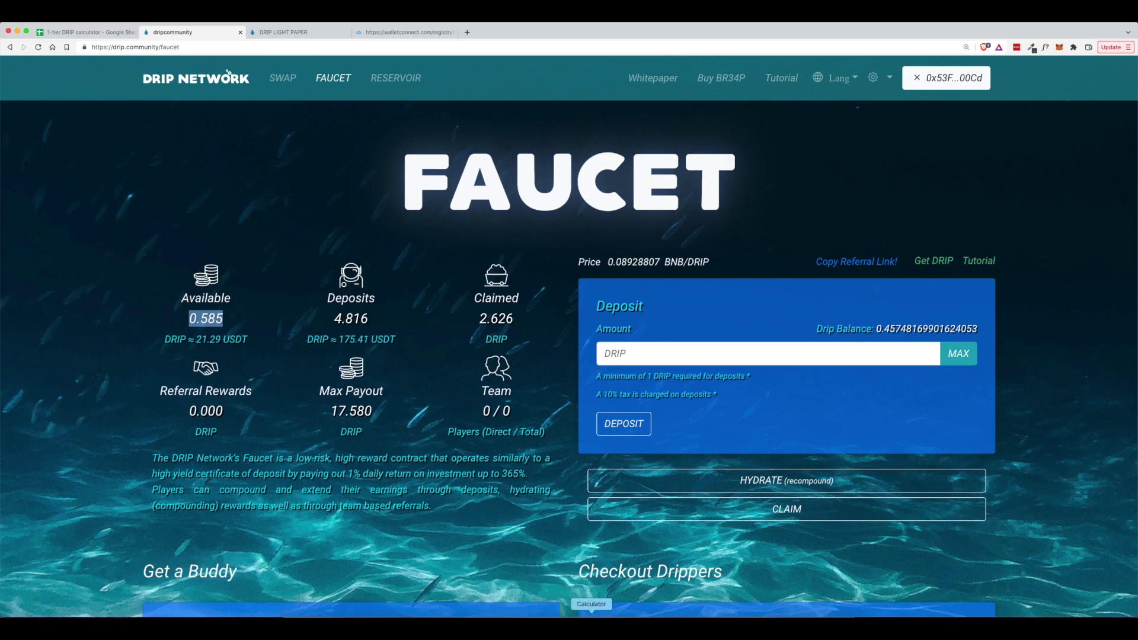
Step: Open the Calculator app and compute 1% of the 4.816 DRIP deposit multiplied by 30
click(578, 605)
click(415, 404)
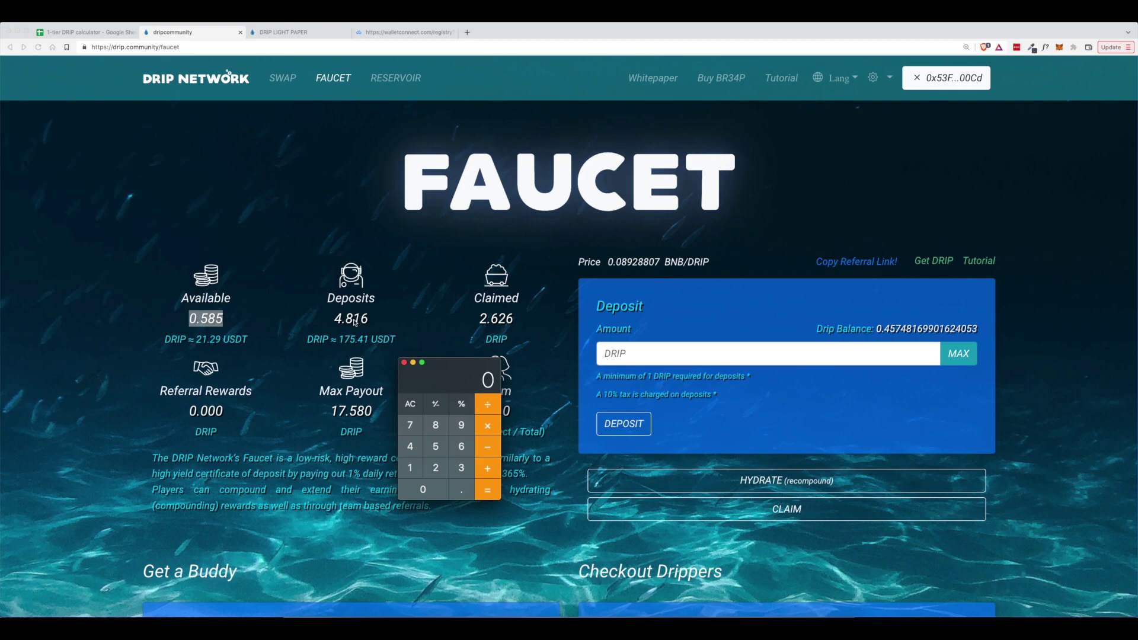
text(4.816)
click(461, 403)
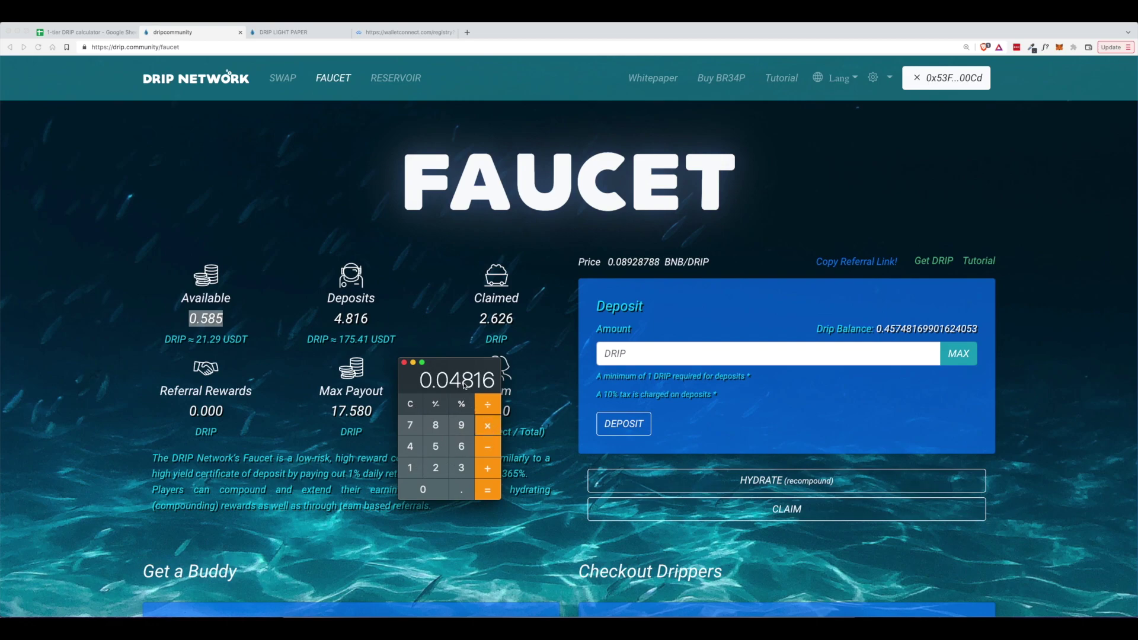
click(415, 404)
key(super+z)
click(480, 427)
click(460, 474)
click(423, 496)
click(485, 490)
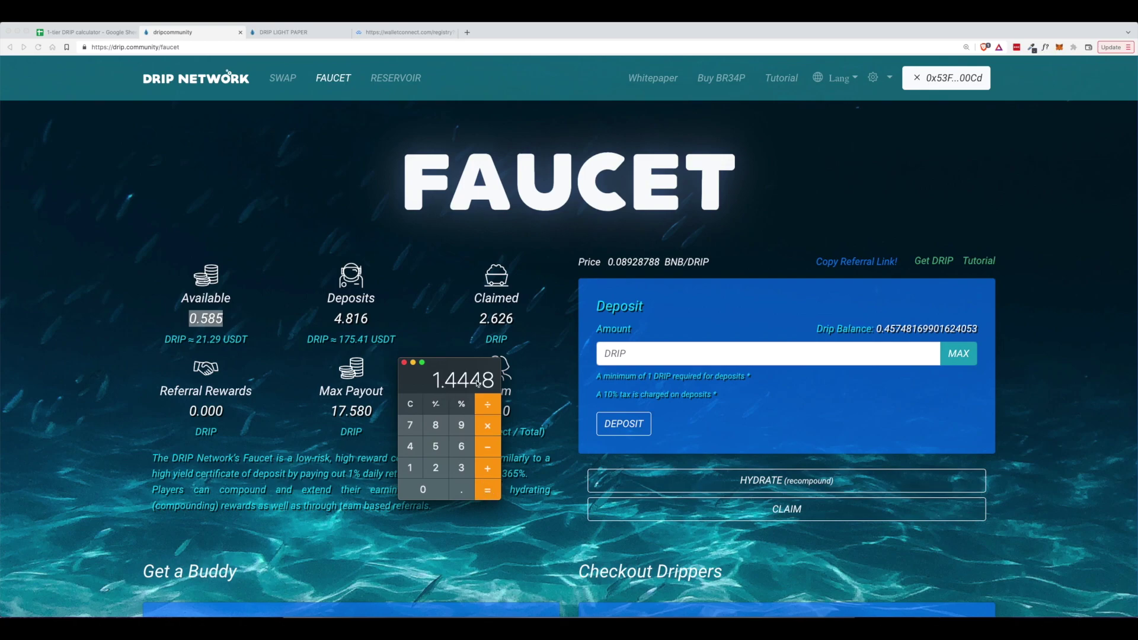
Step: Return to the faucet page, highlight the Deposits amount, and go back to the 1-tier DRIP calculator spreadsheet
key(super+Tab)
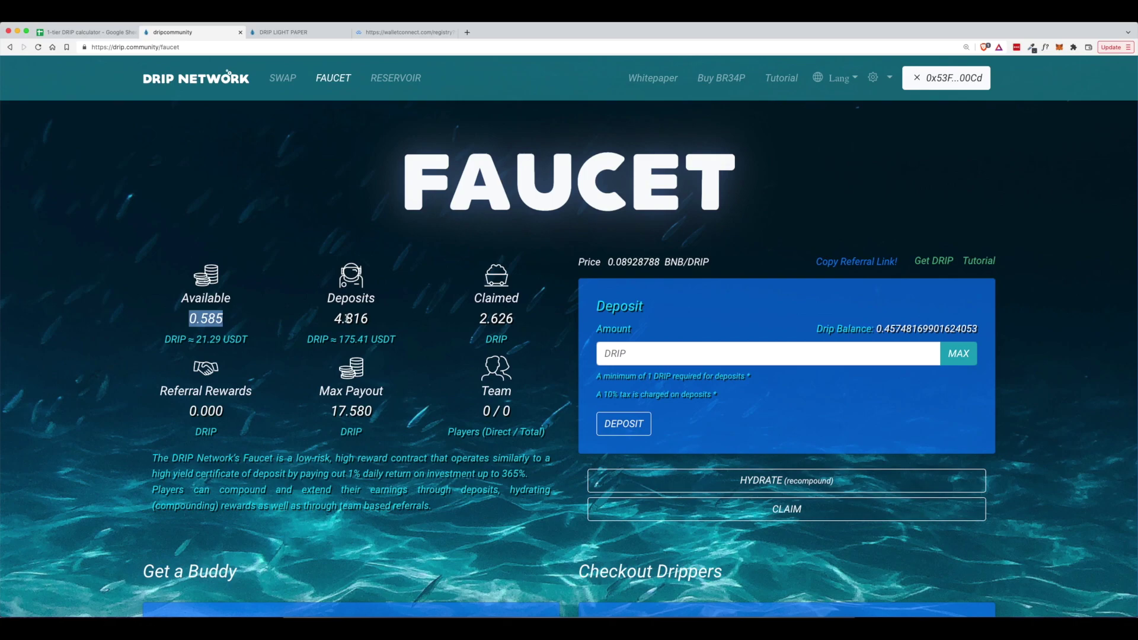
drag(336, 320, 360, 324)
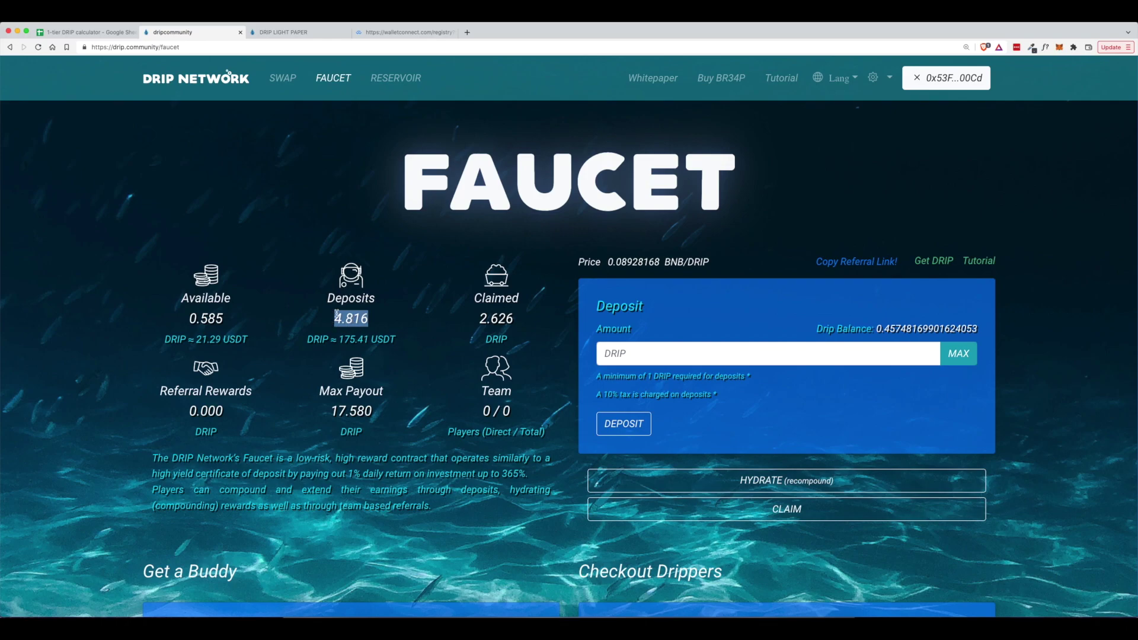
click(99, 33)
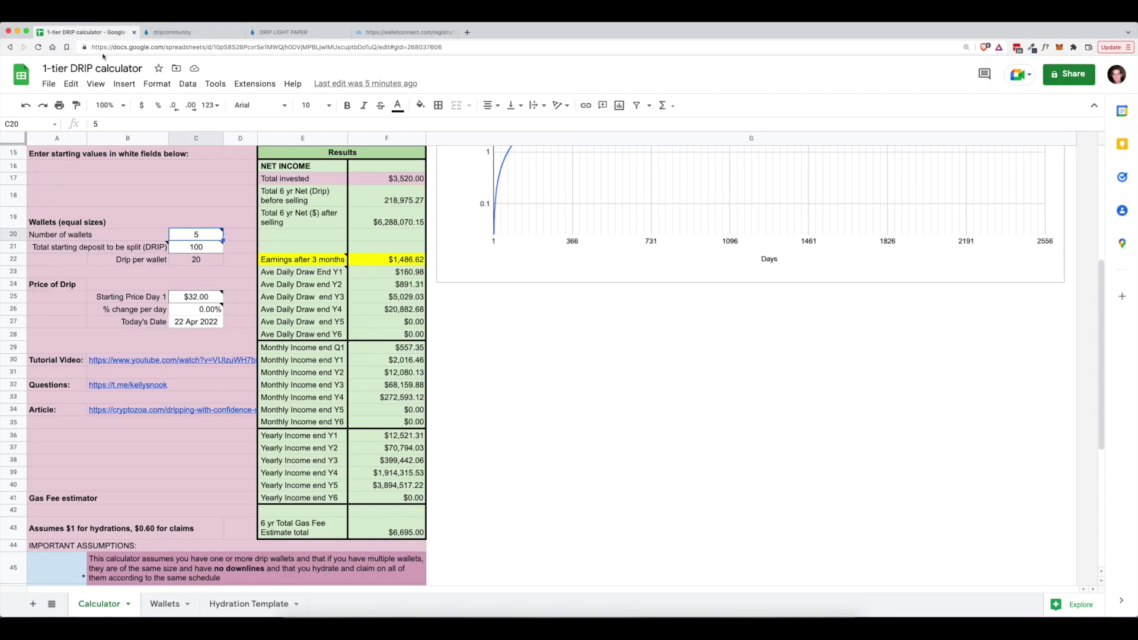